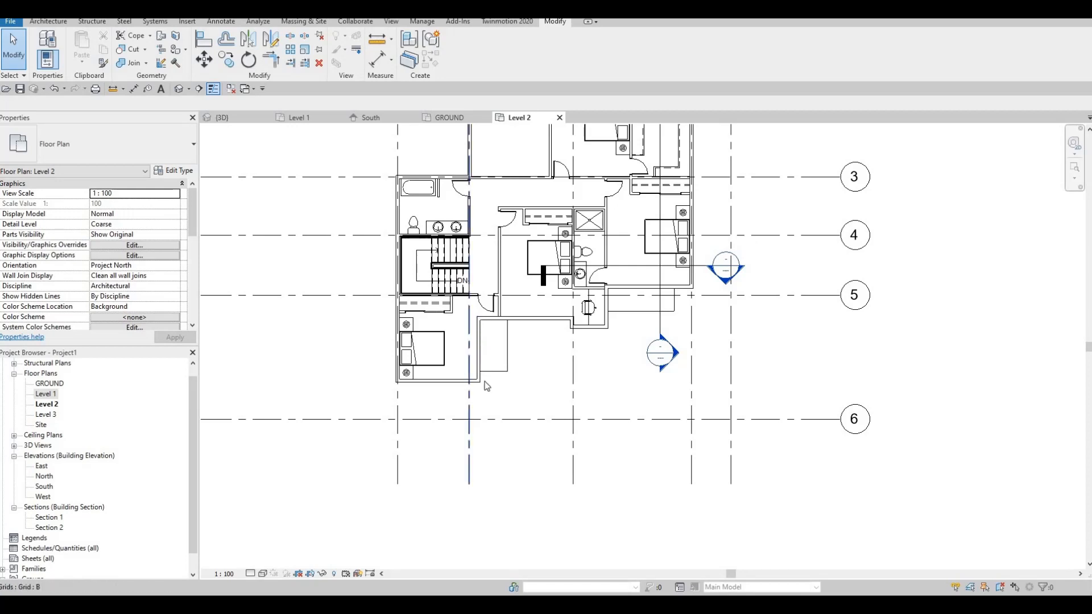
Place an architectural wall of type Curtain Wall, about 2700 mm long, along the southeast bedroom's south exterior wall.
click(50, 22)
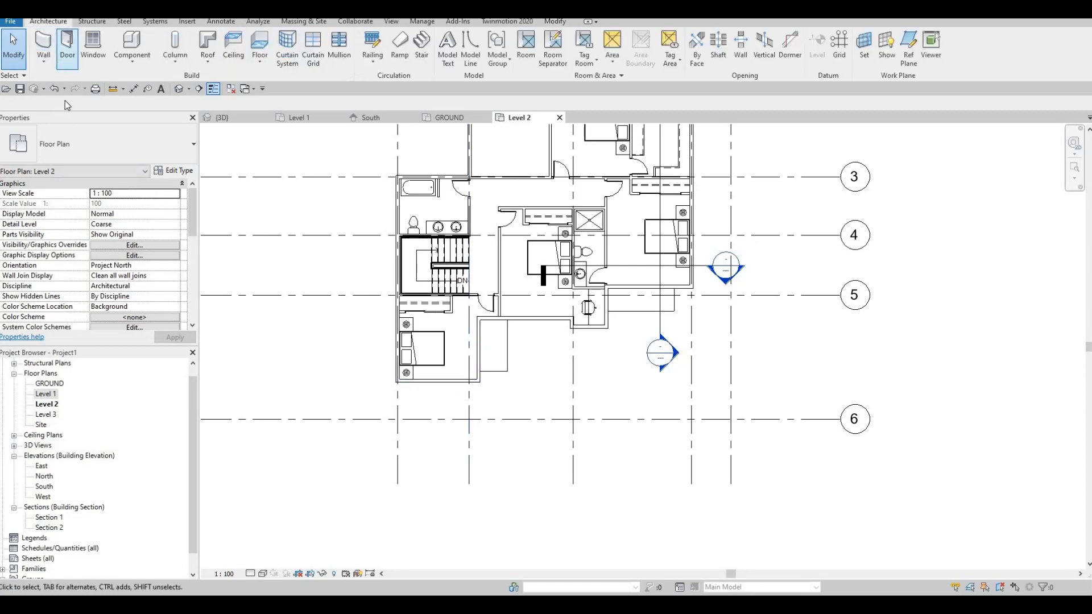
click(43, 63)
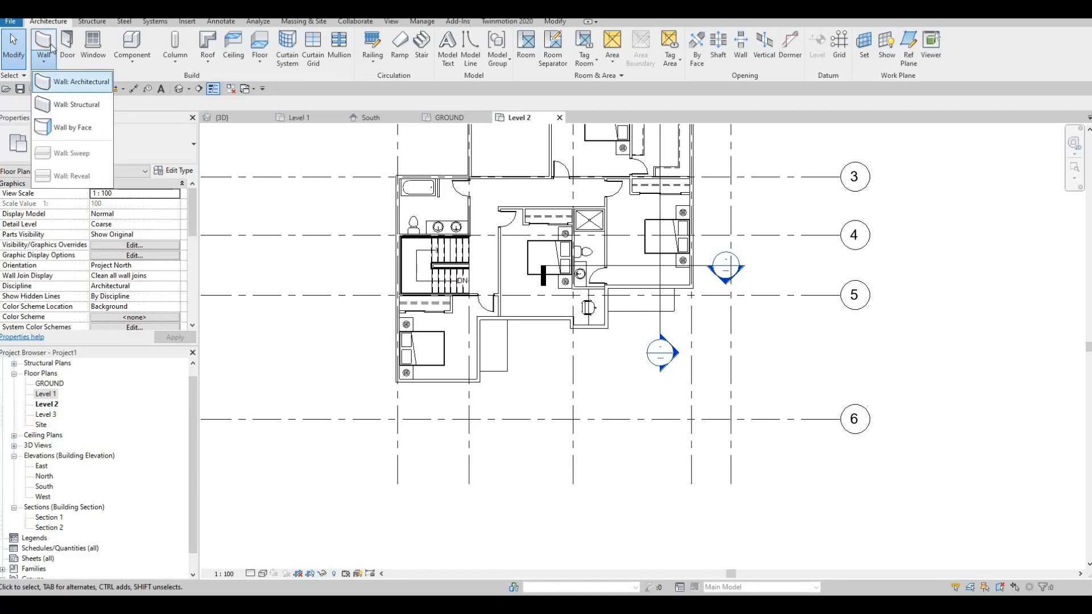
click(80, 81)
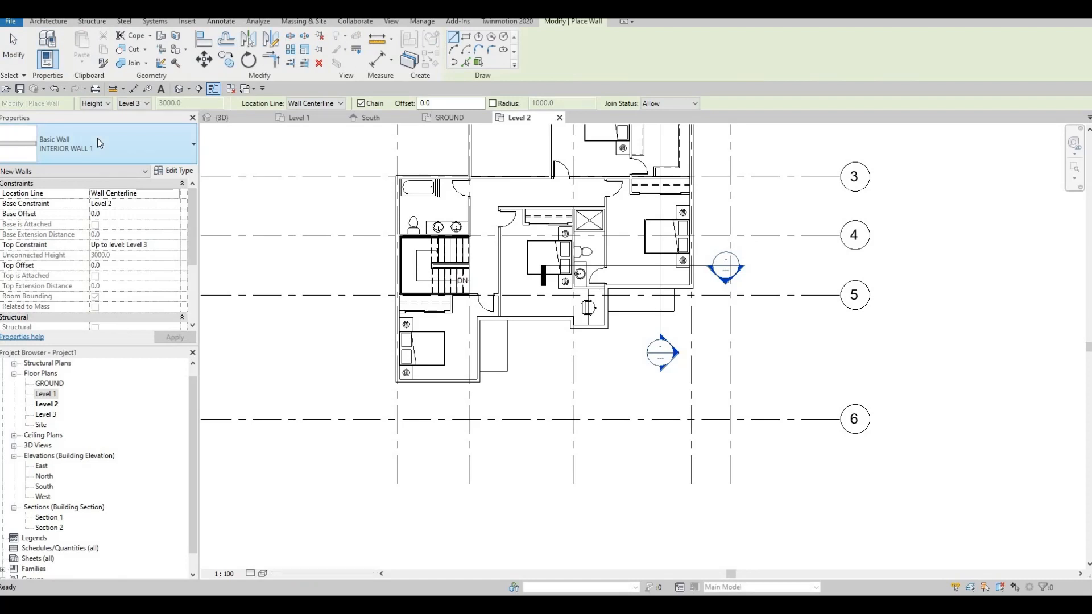
click(159, 151)
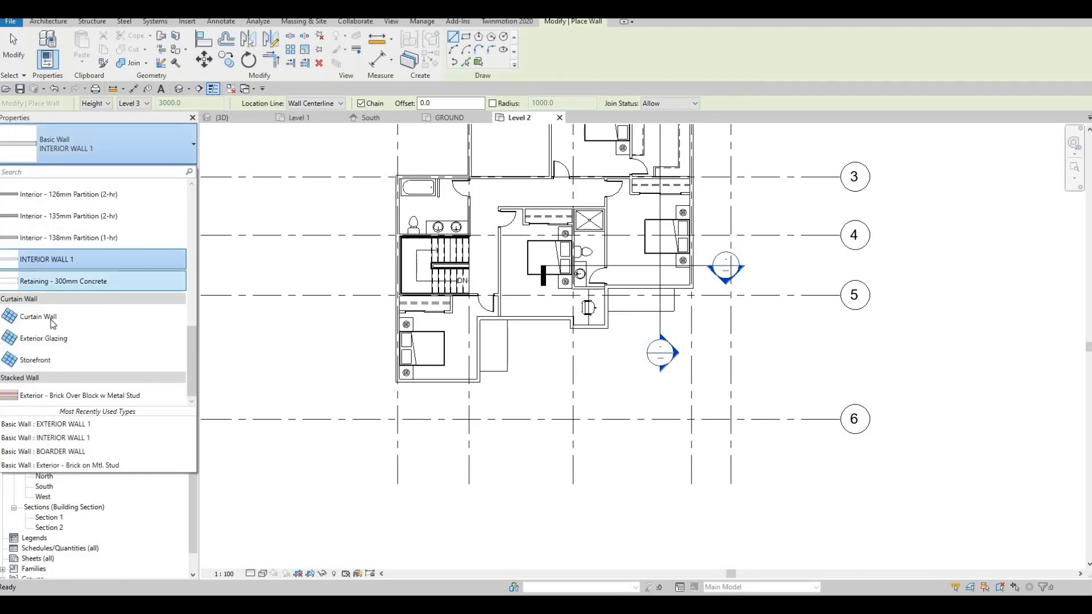
click(141, 328)
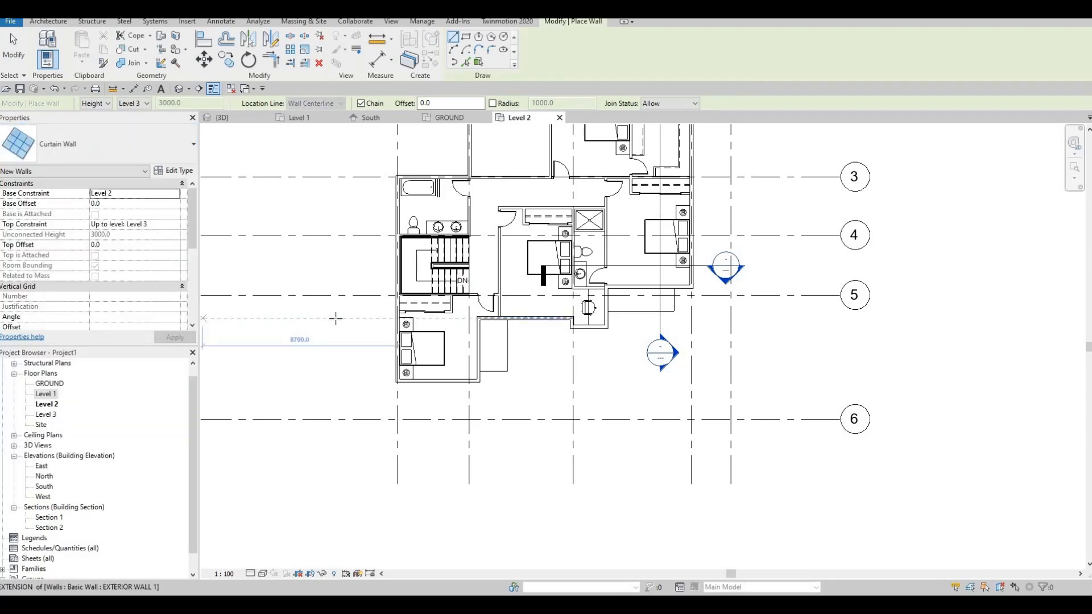
middle_drag(541, 320, 470, 346)
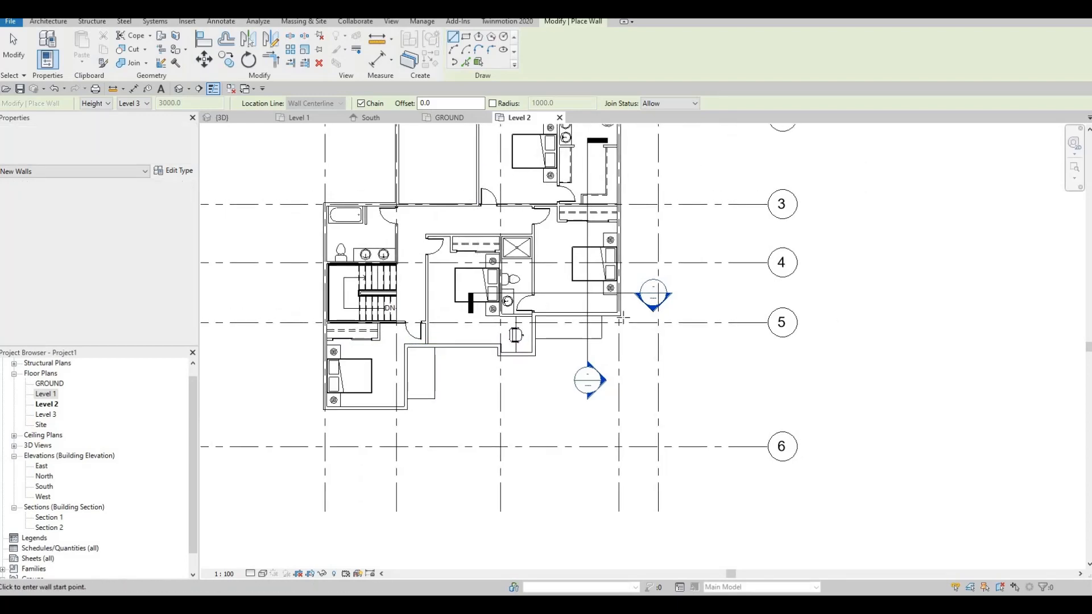
scroll(509, 284, up, 1)
scroll(617, 315, up, 3)
scroll(620, 317, up, 1)
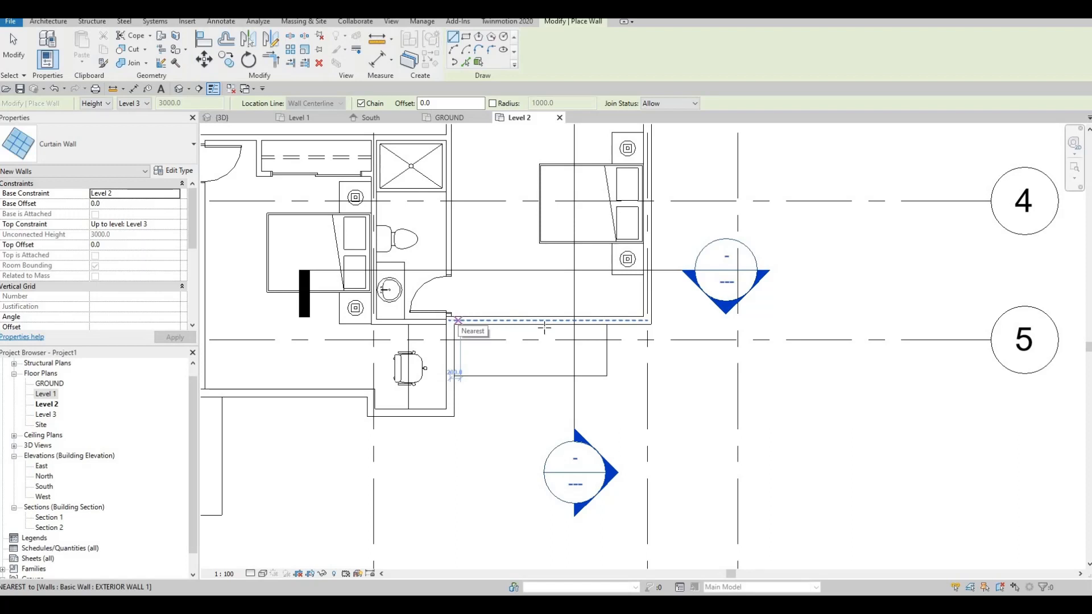
click(458, 320)
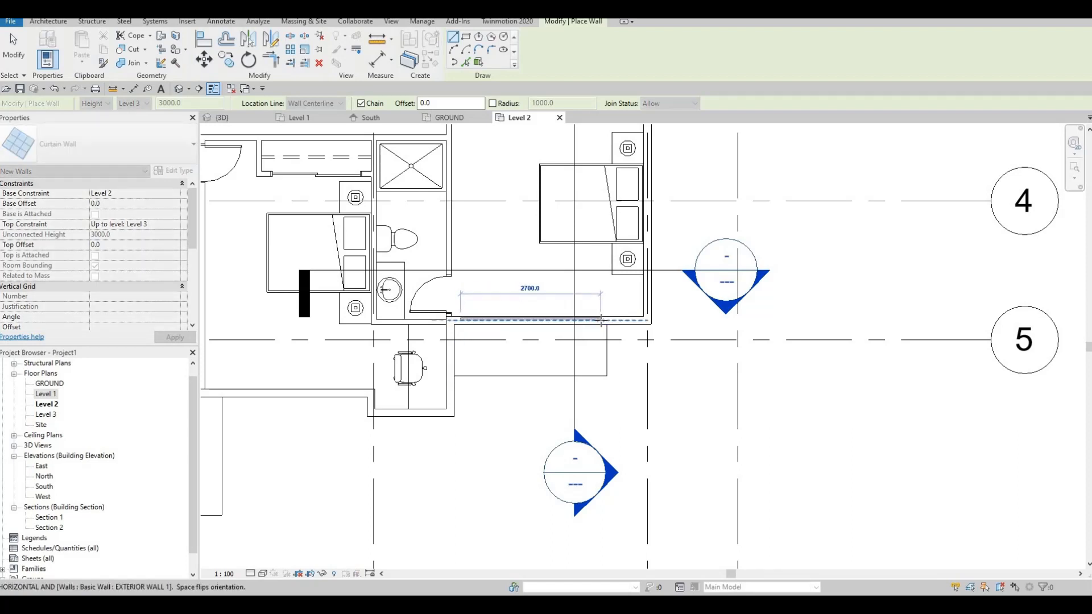
click(601, 320)
key(Escape)
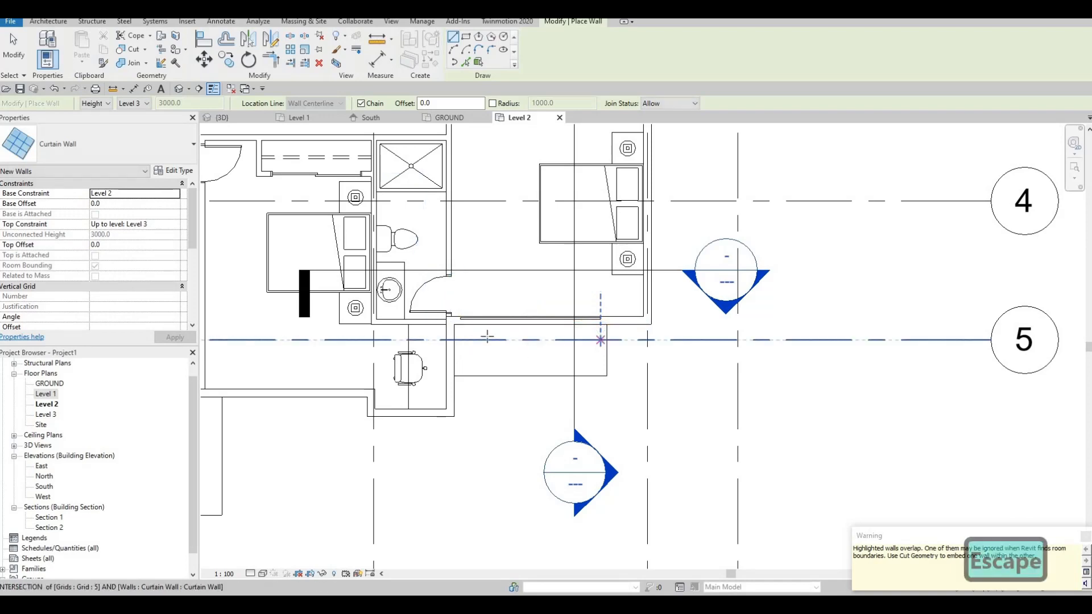
Add a narrow curtain wall about 500 mm long in the middle bedroom's south exterior wall.
middle_drag(299, 375, 585, 285)
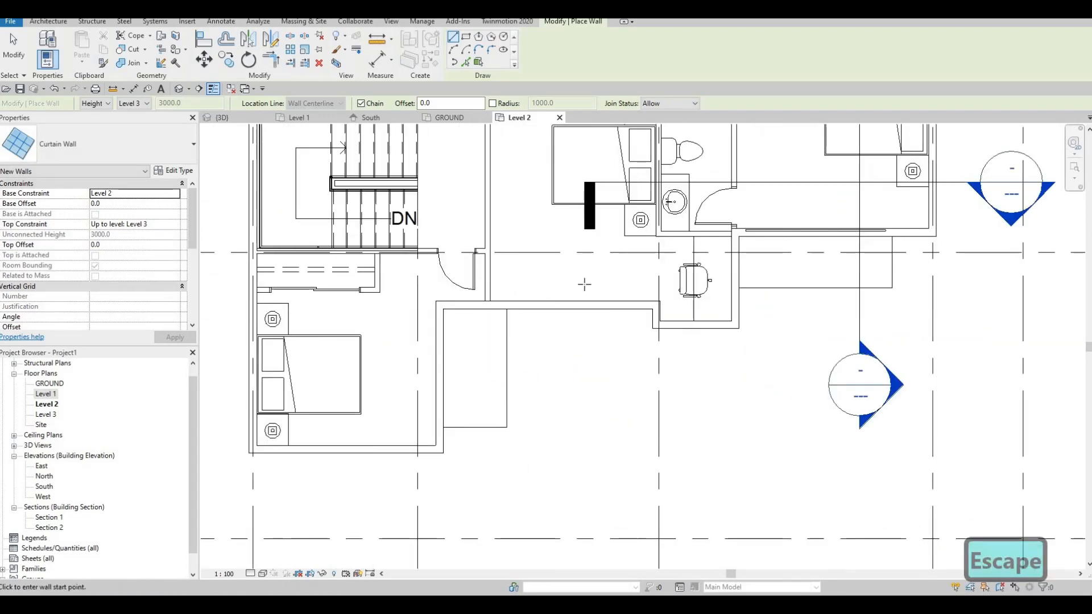
scroll(532, 321, down, 1)
scroll(561, 298, up, 2)
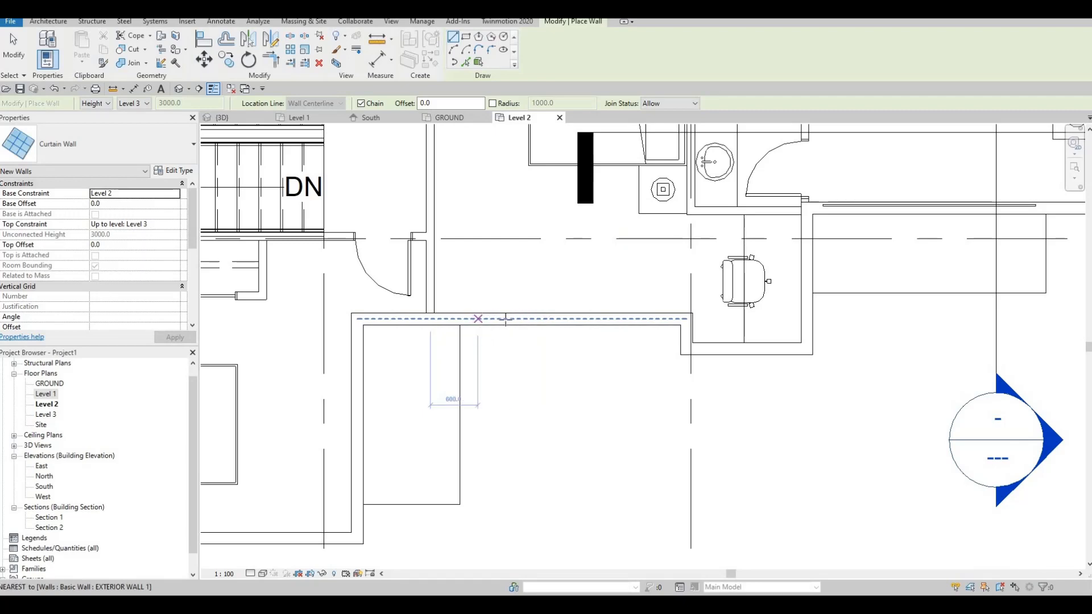
click(479, 319)
click(518, 317)
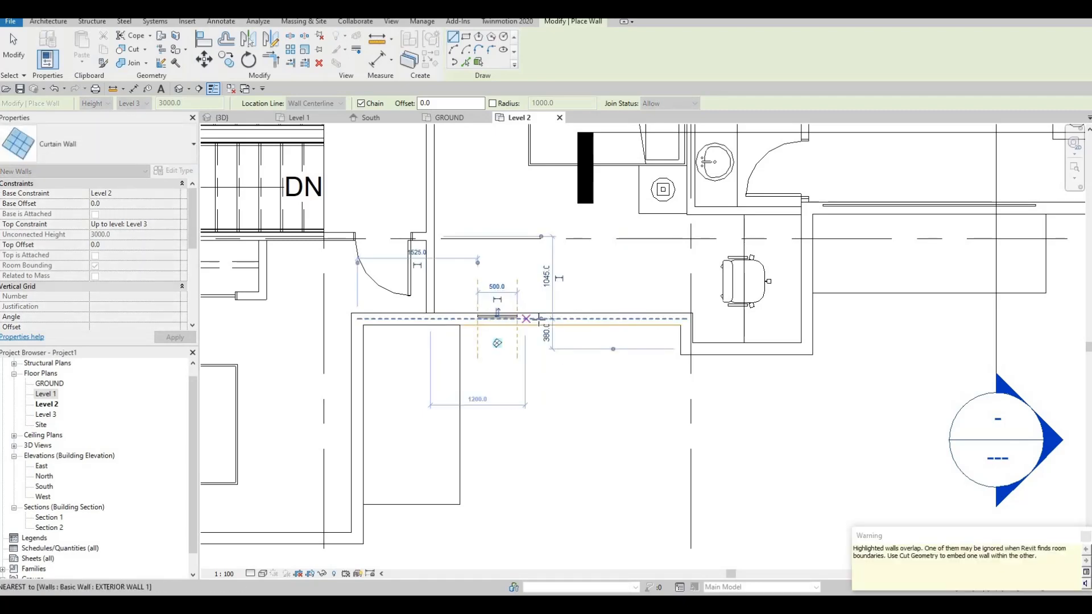
key(Escape)
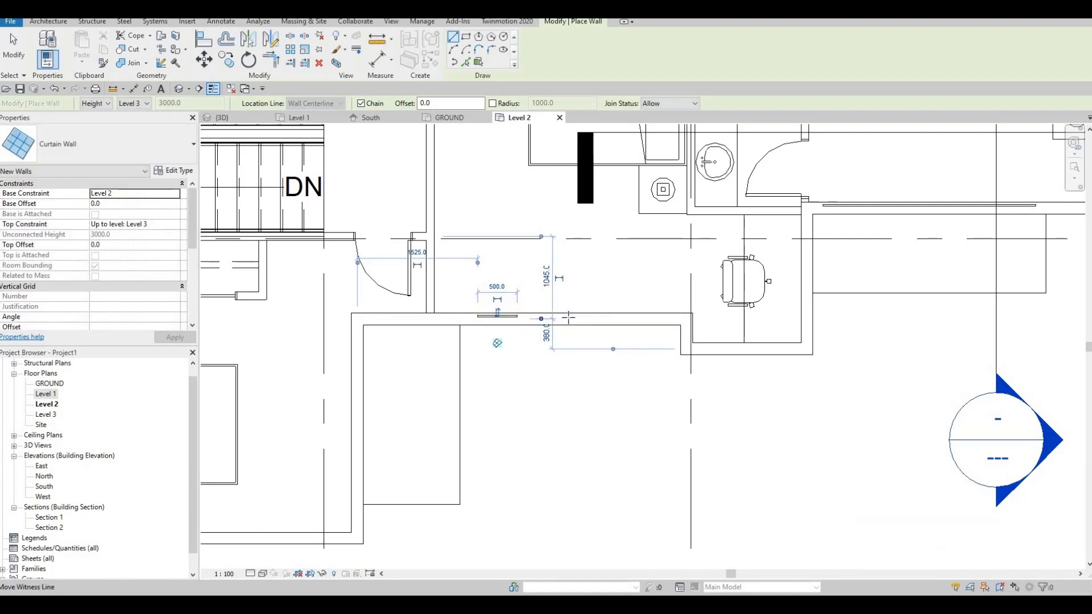
Place two more curtain walls, each about 500 mm long, further east along the middle bedroom's south exterior wall.
scroll(566, 319, up, 2)
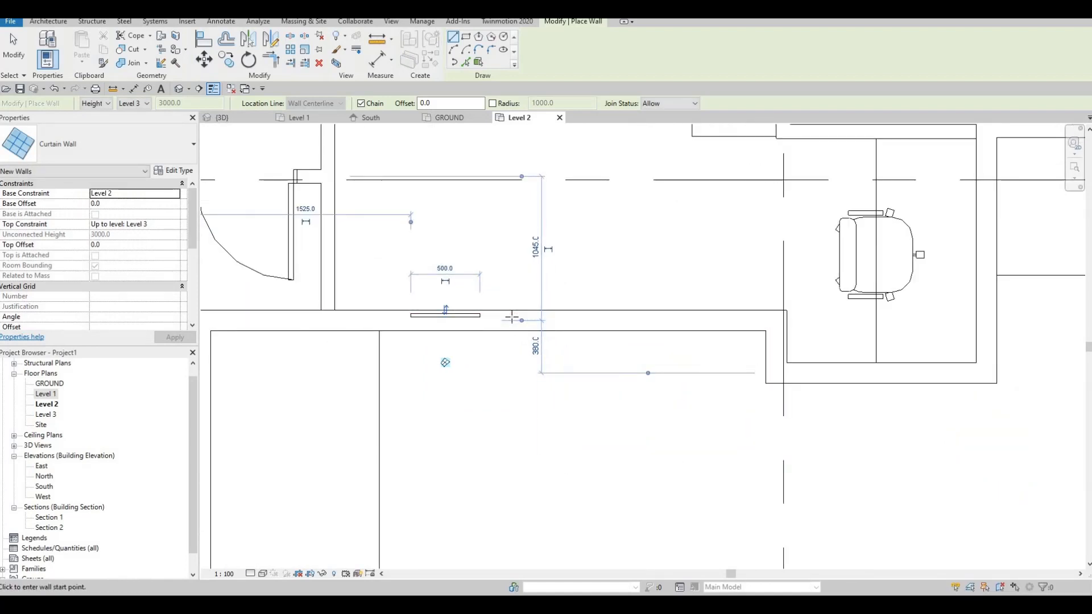
click(511, 319)
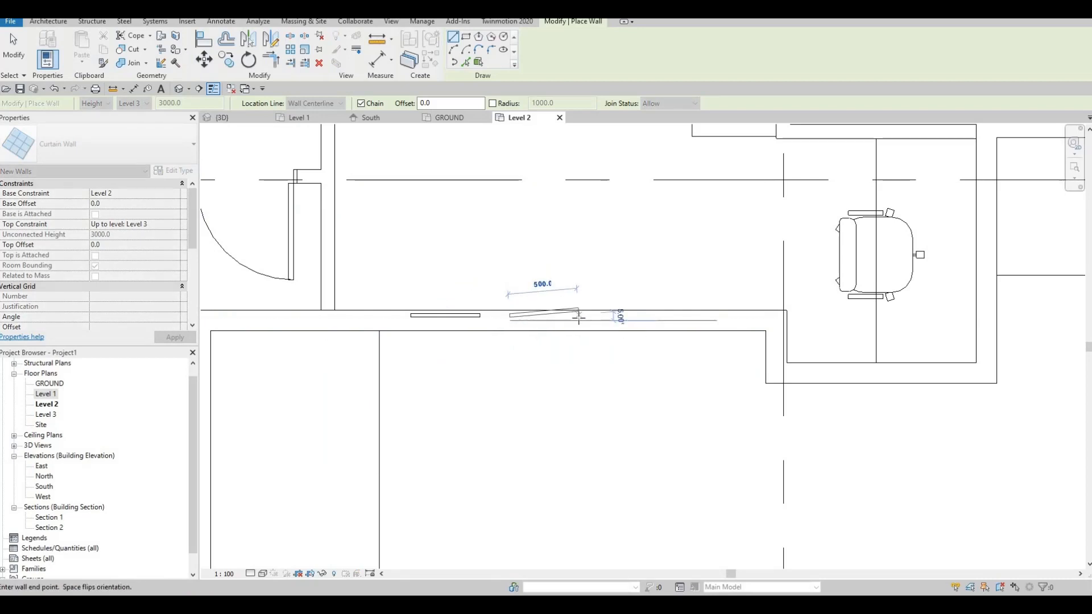
click(579, 320)
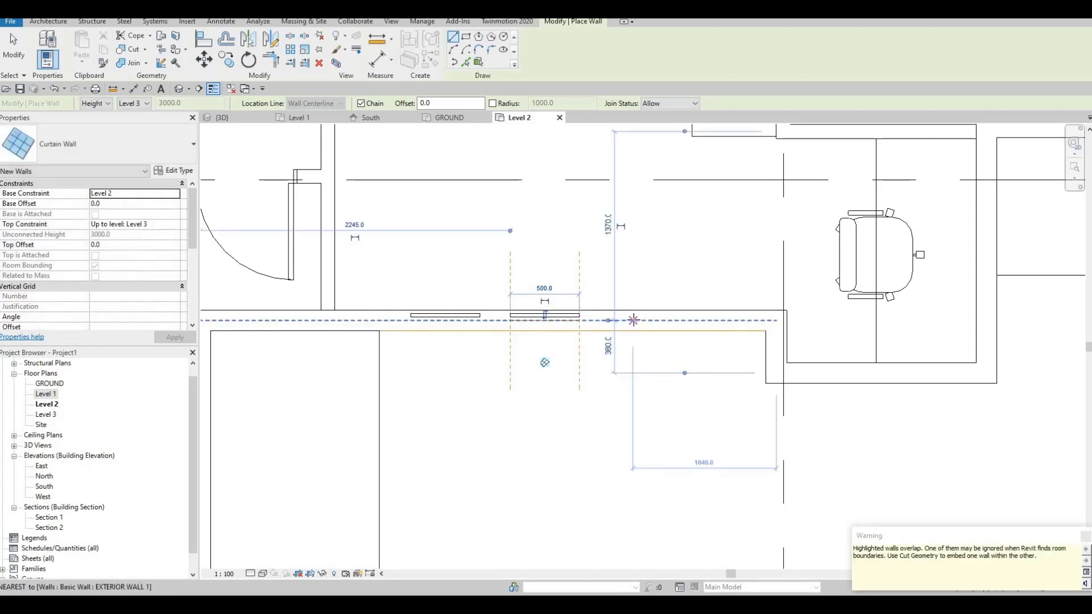
click(632, 320)
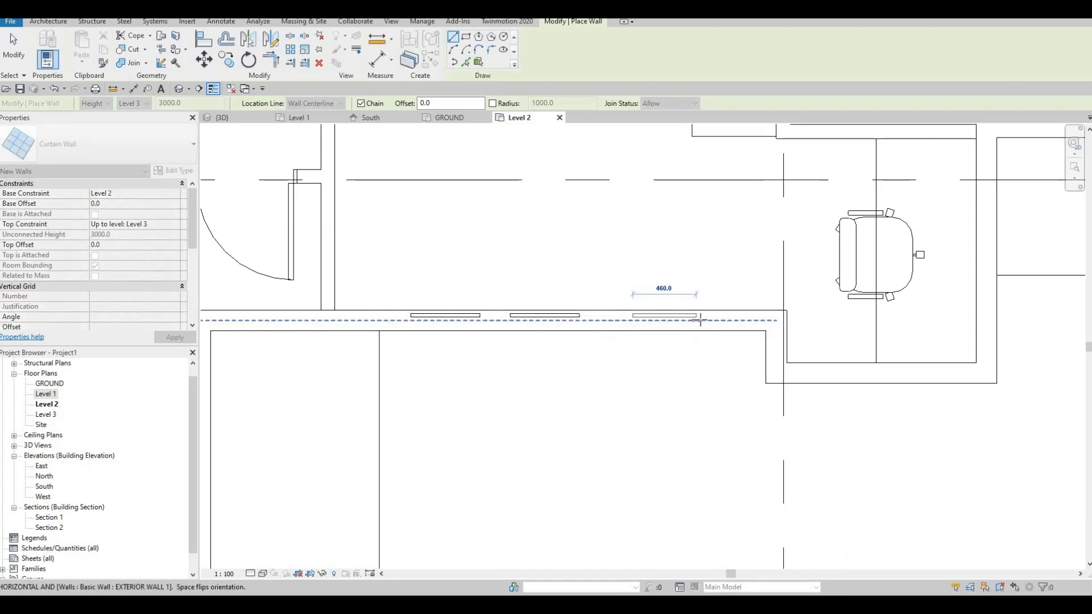
click(702, 320)
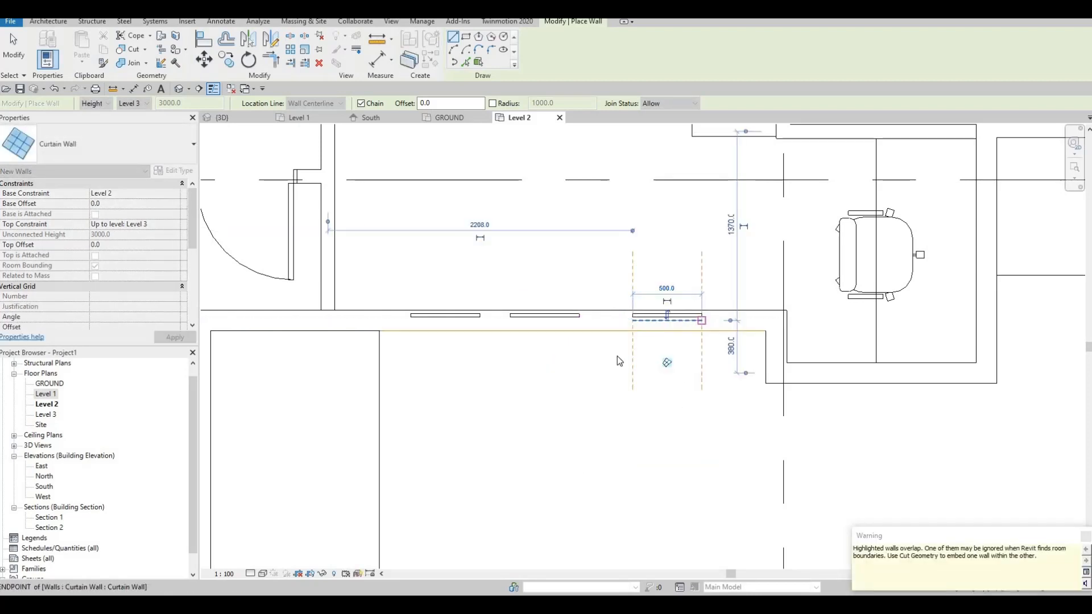
scroll(614, 318, down, 2)
key(Escape)
key(Escape)
key(Escape)
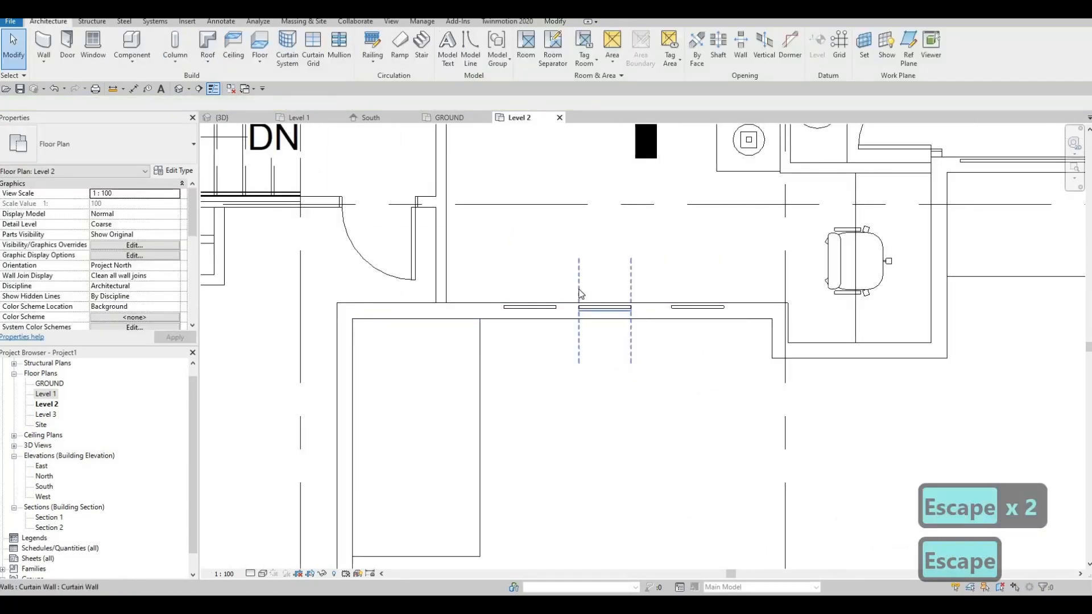
Create a similar curtain wall along the southwest bedroom's south exterior wall, starting just east of the nightstand.
middle_drag(541, 309, 620, 274)
scroll(621, 275, down, 3)
scroll(309, 210, down, 1)
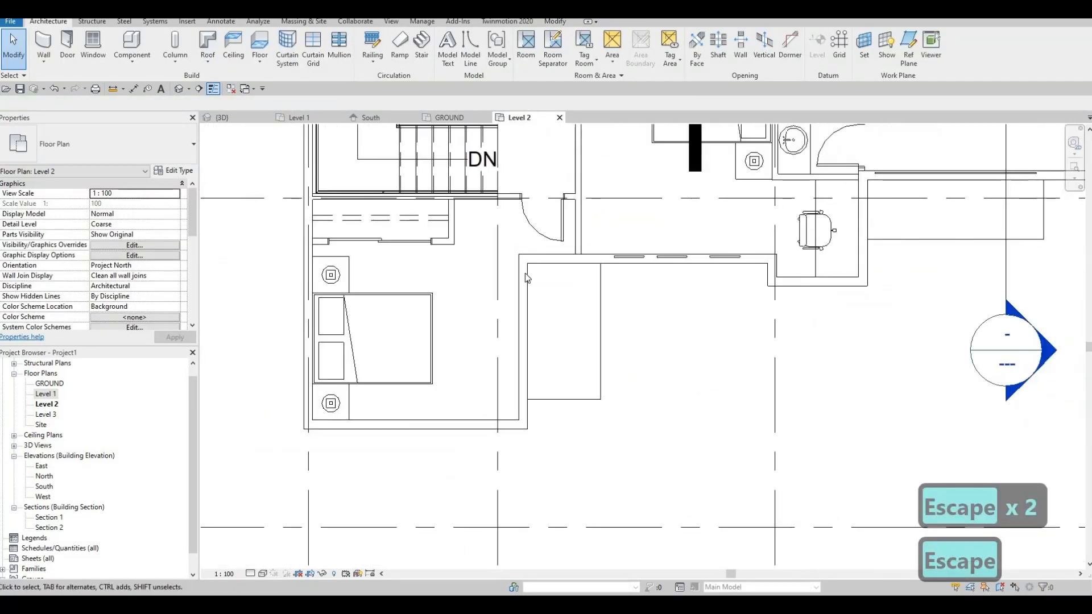
click(624, 257)
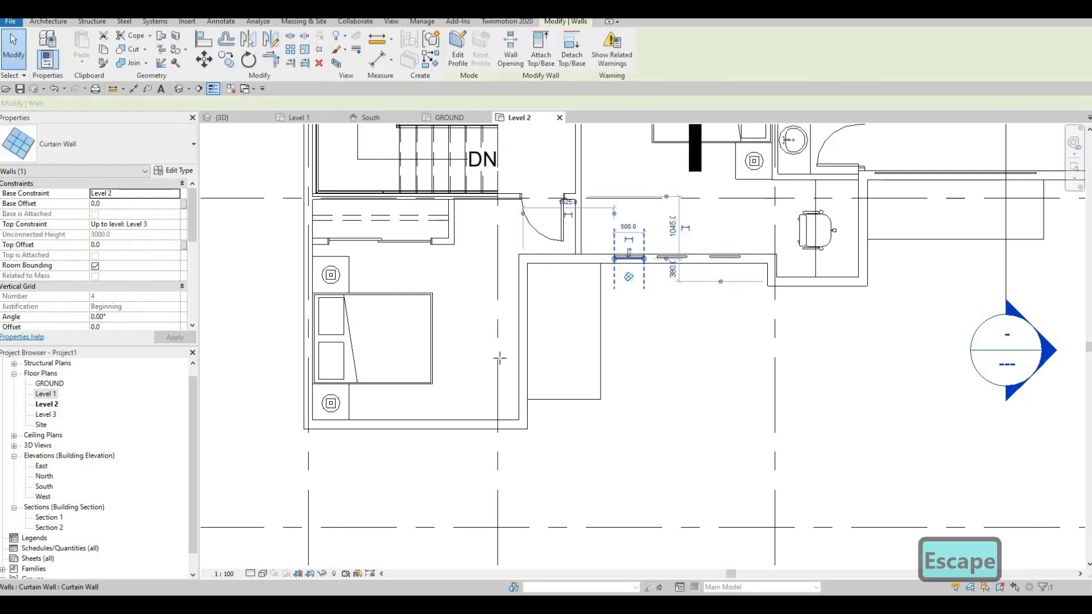
key(c)
key(s)
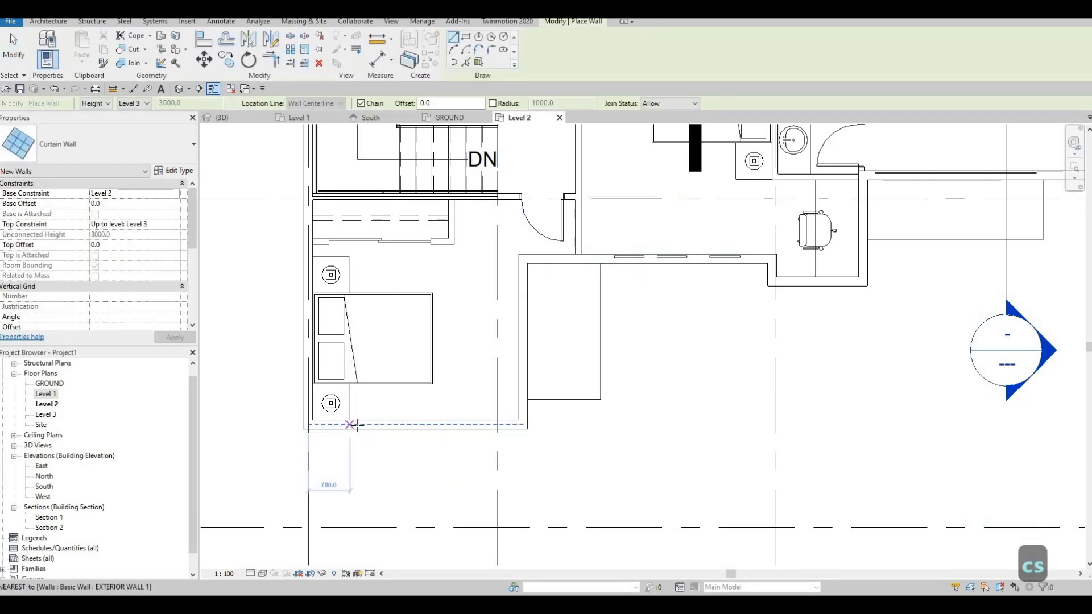
click(363, 424)
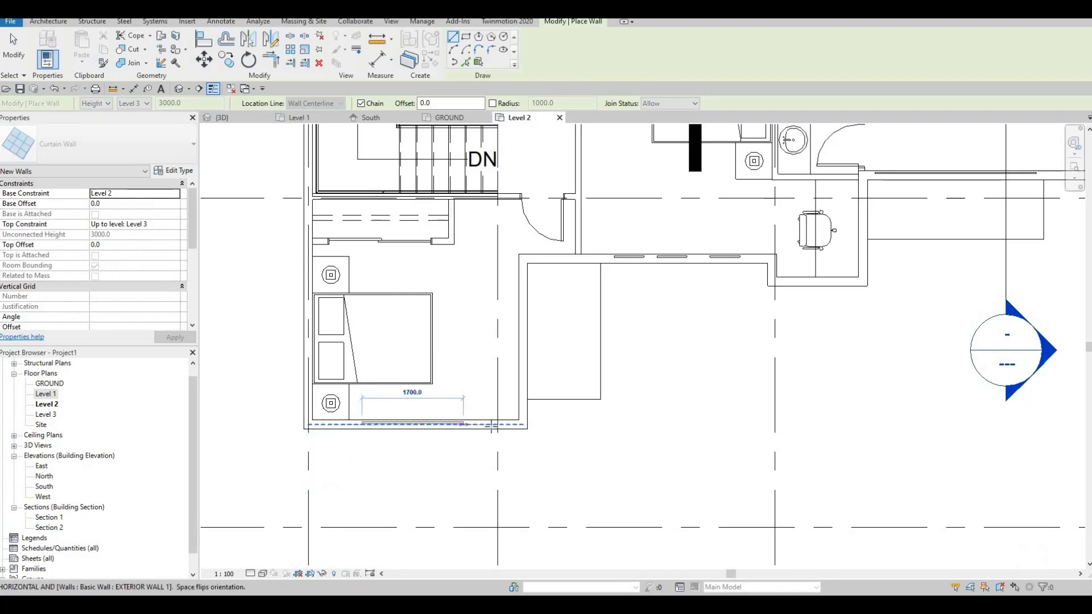
click(493, 424)
key(Escape)
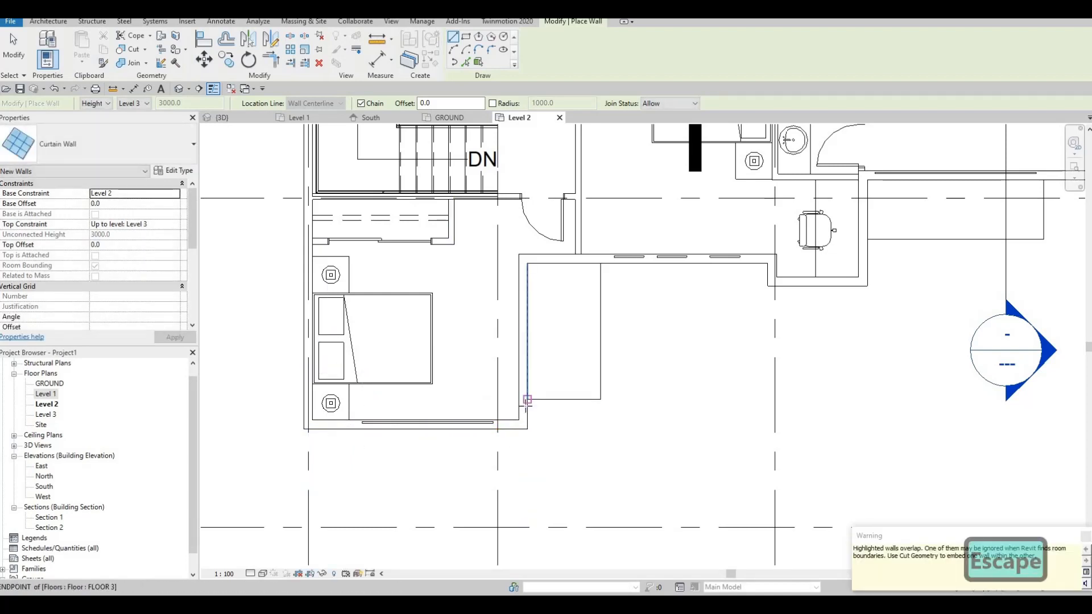
Place a curtain wall about 2000 mm long in the southwest bedroom's east exterior wall, beside the balcony.
click(523, 406)
click(523, 281)
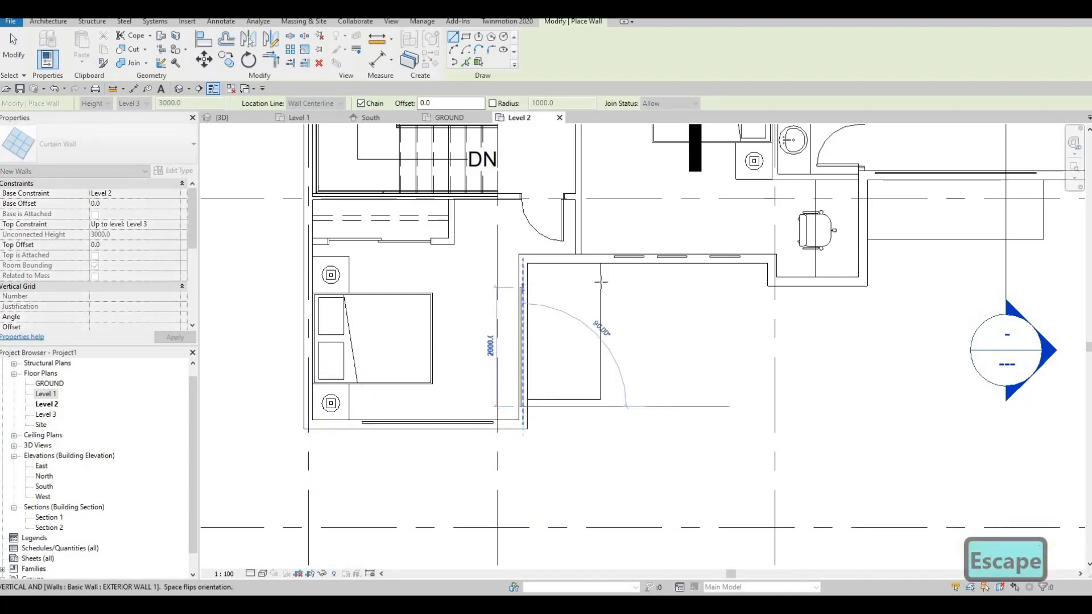
key(Escape)
Draw a curtain wall about 2523 mm long in the north bedroom's exterior wall, from the bathroom partition to grid C.
middle_drag(617, 357, 574, 390)
scroll(574, 390, down, 5)
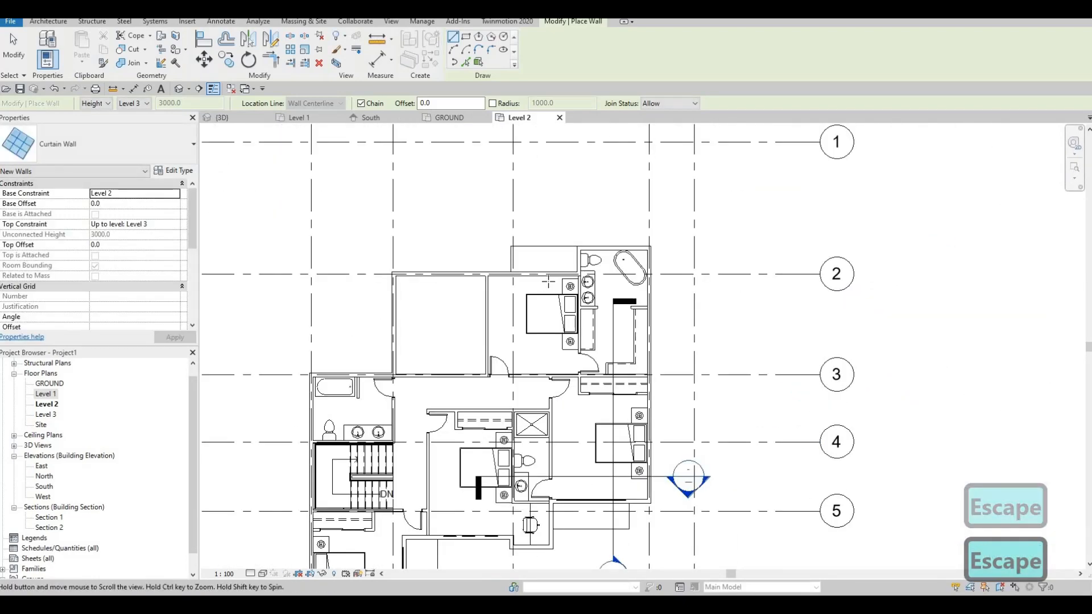
scroll(565, 283, up, 4)
scroll(565, 283, up, 3)
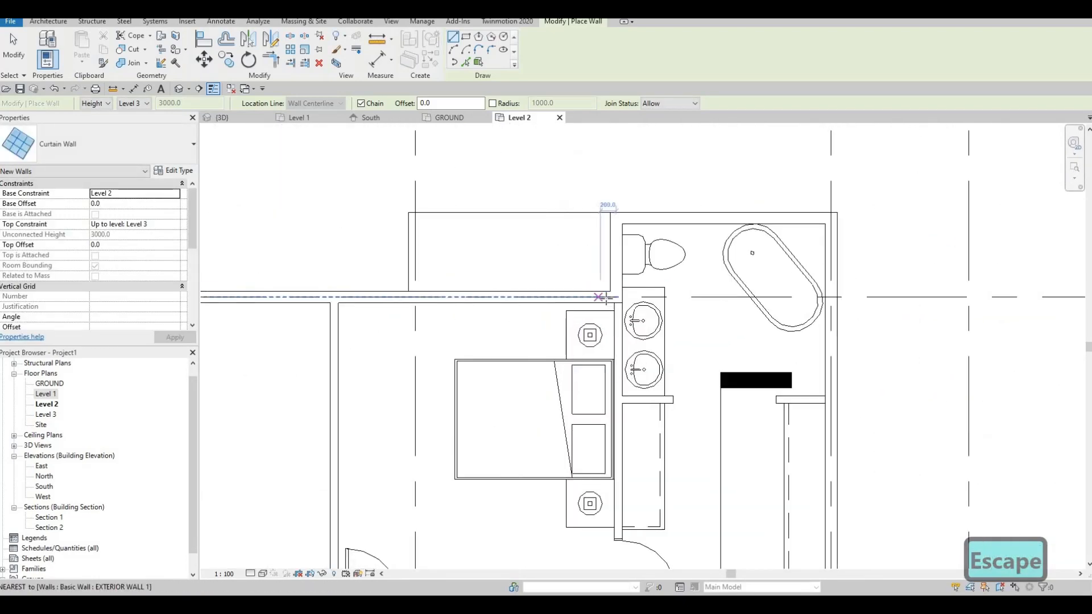
click(614, 297)
click(415, 297)
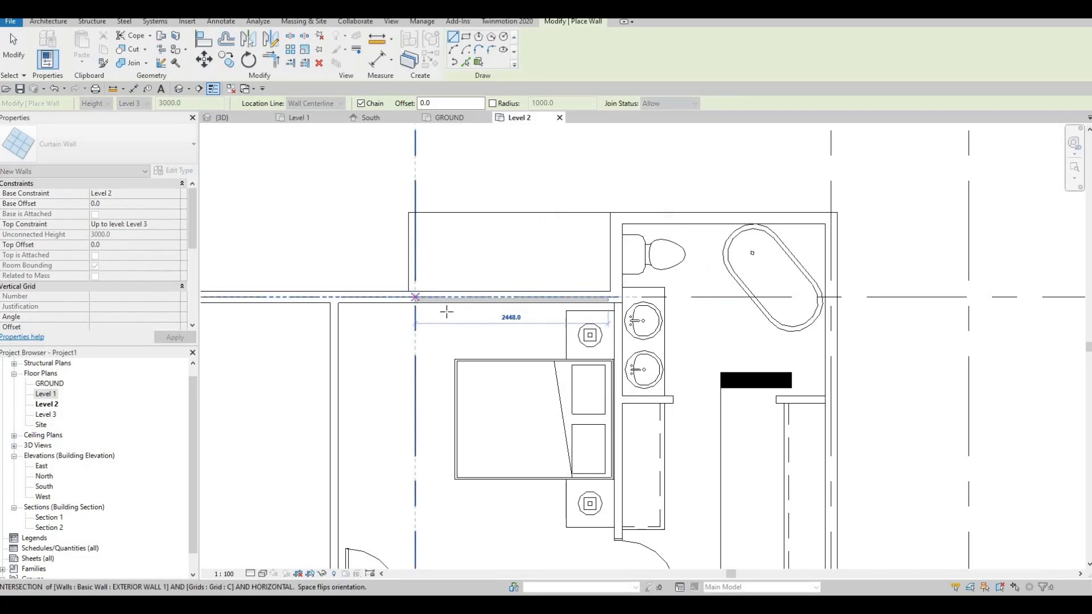
key(Escape)
key(Escape)
key(Escape)
Shorten the north bedroom's curtain wall to about 2300 mm by pulling its east end away from the bathroom partition.
click(594, 298)
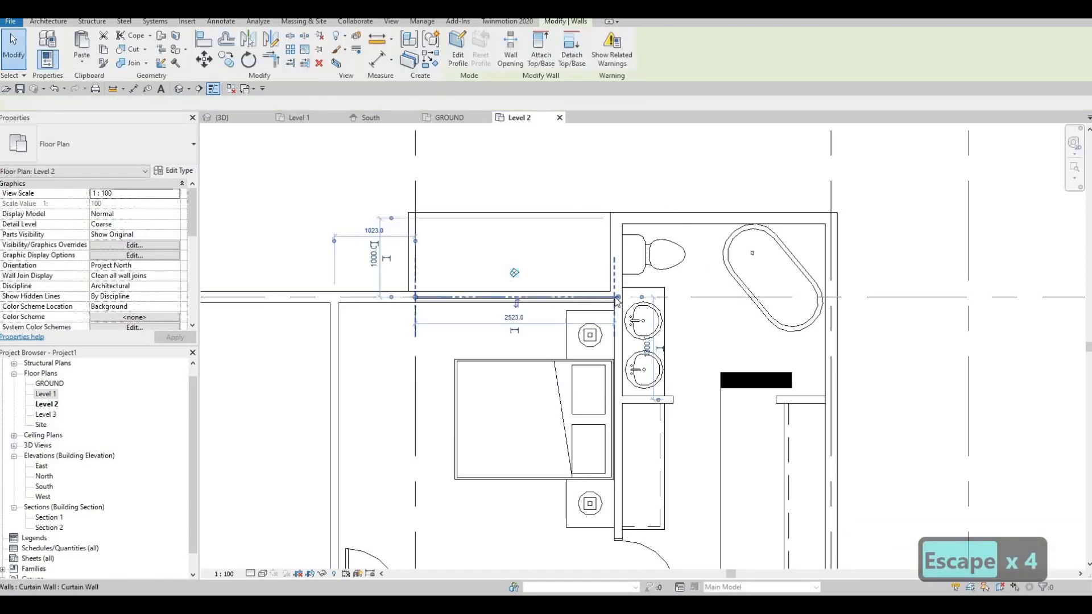
scroll(595, 298, down, 3)
key(Escape)
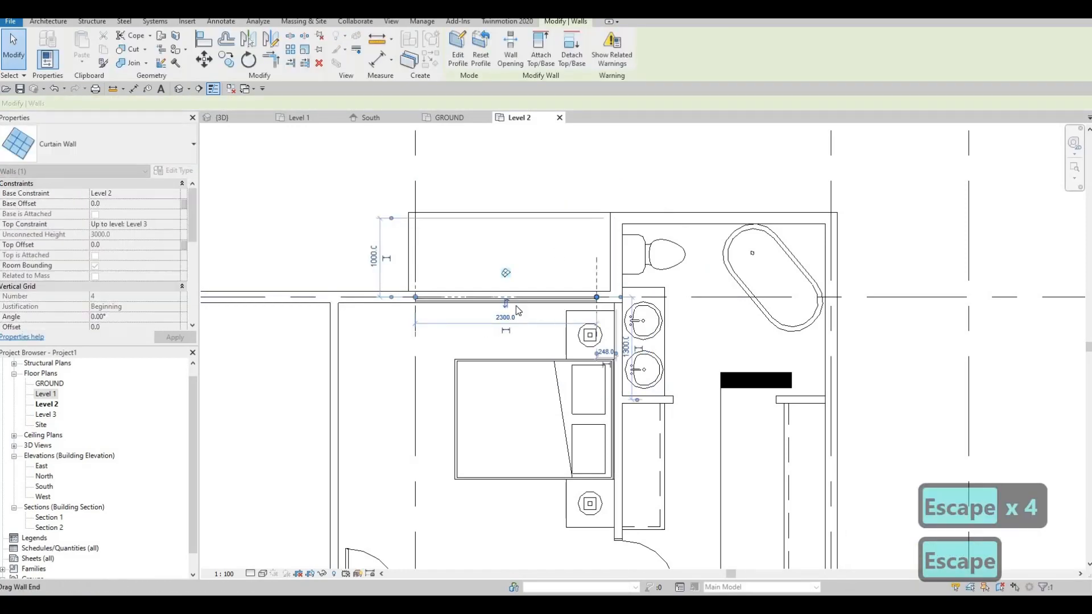
Open the Level 1 plan and place a curtain wall in the living room's north exterior wall, from near the northwest corner to the sofa.
scroll(519, 306, up, 1)
scroll(563, 159, down, 4)
middle_drag(514, 311, 506, 343)
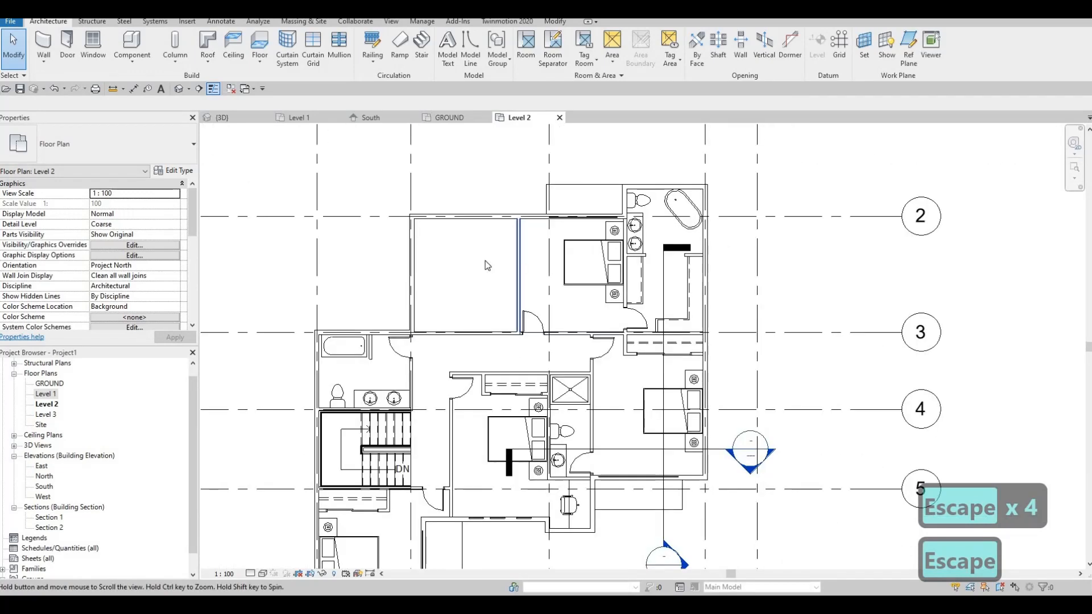
scroll(505, 329, down, 1)
scroll(505, 245, up, 1)
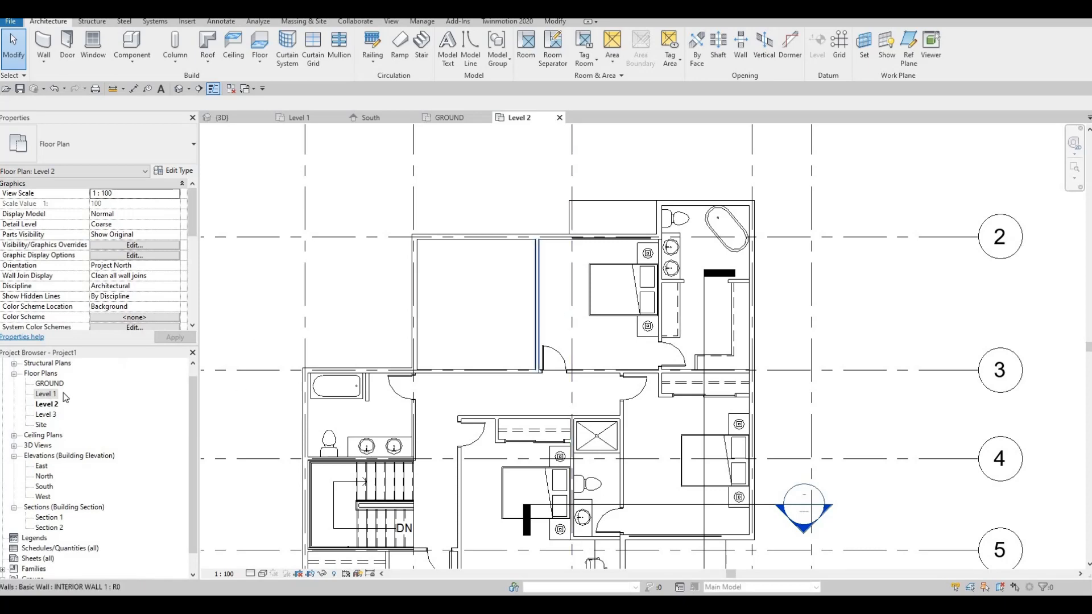
click(297, 117)
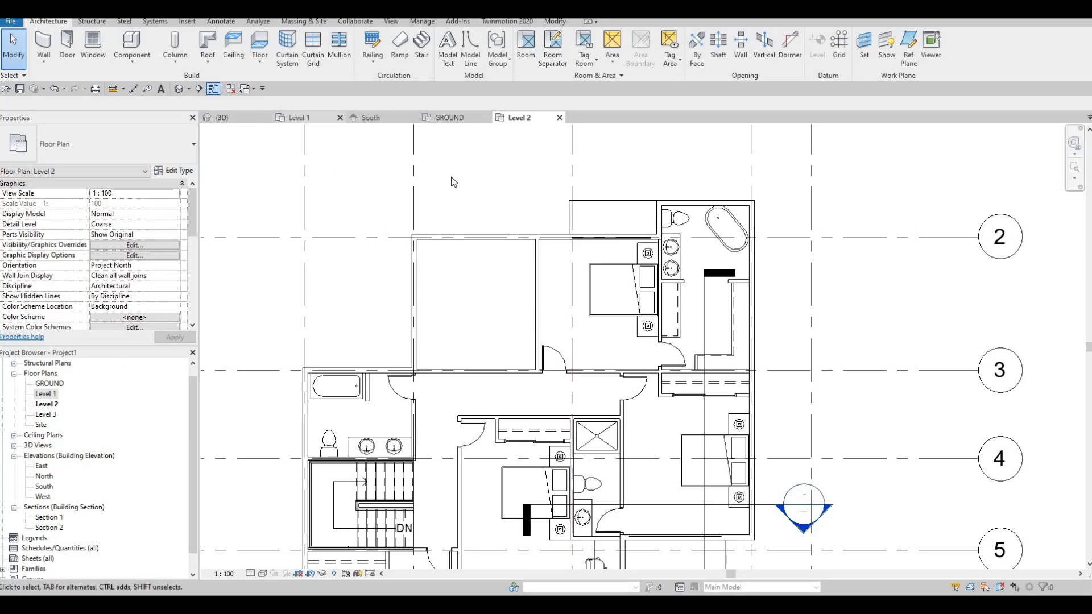
scroll(488, 336, up, 3)
scroll(487, 336, up, 2)
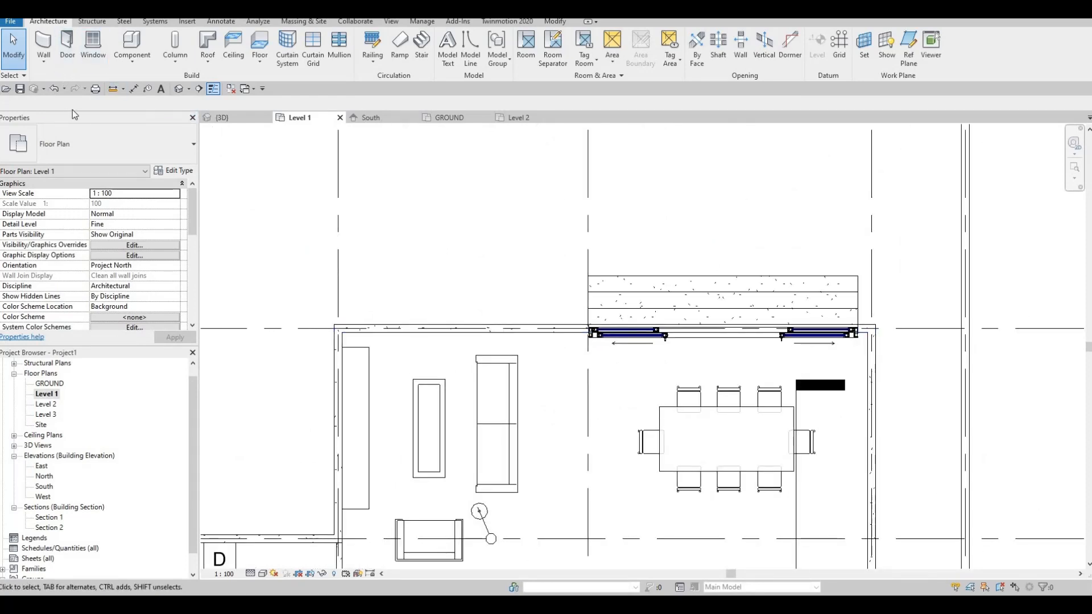
click(49, 45)
click(339, 332)
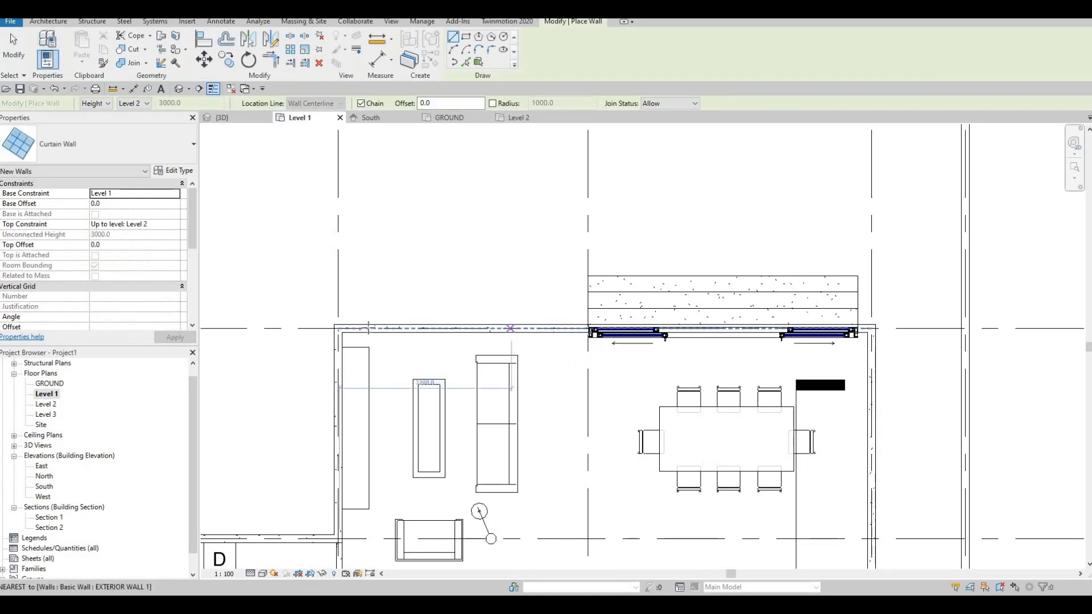
click(510, 328)
key(Escape)
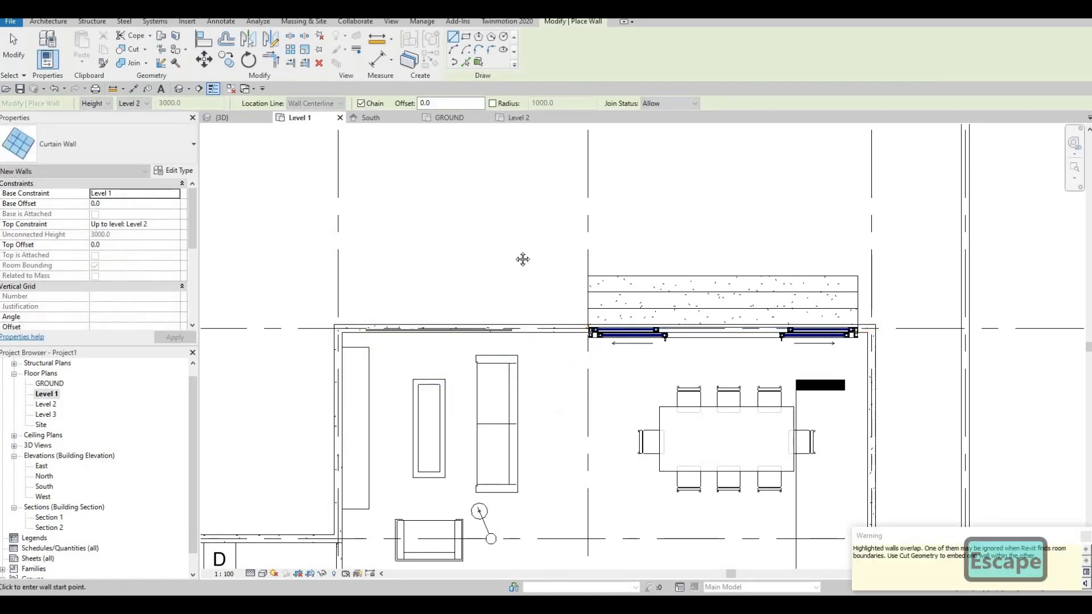
Place a curtain wall about 1100 mm long in the laundry room's west exterior wall, between the sink counter and the dryer area.
scroll(522, 259, down, 3)
scroll(484, 304, up, 1)
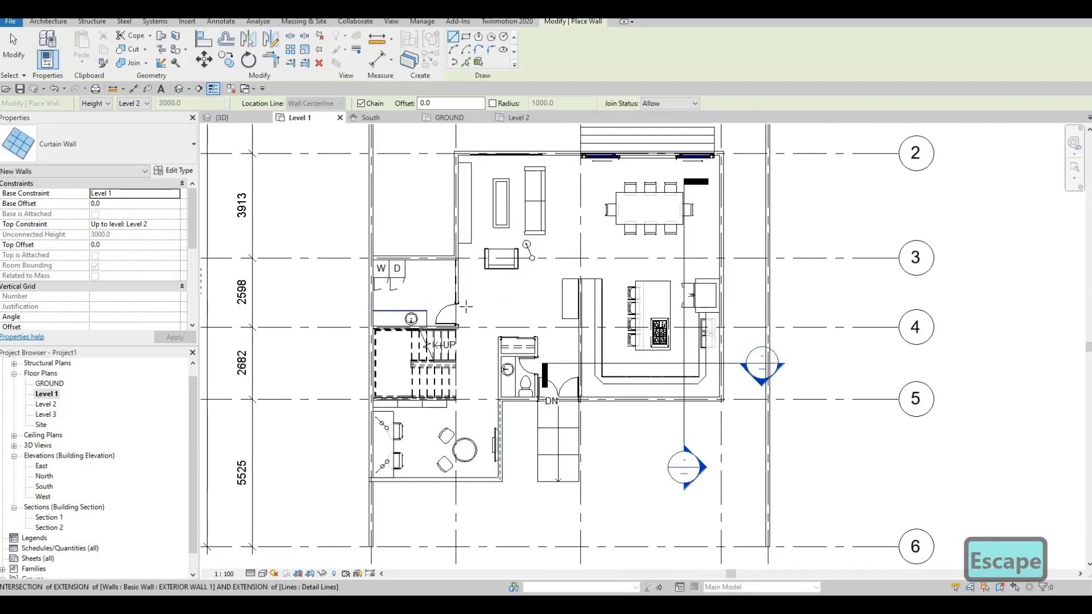
scroll(396, 338, up, 5)
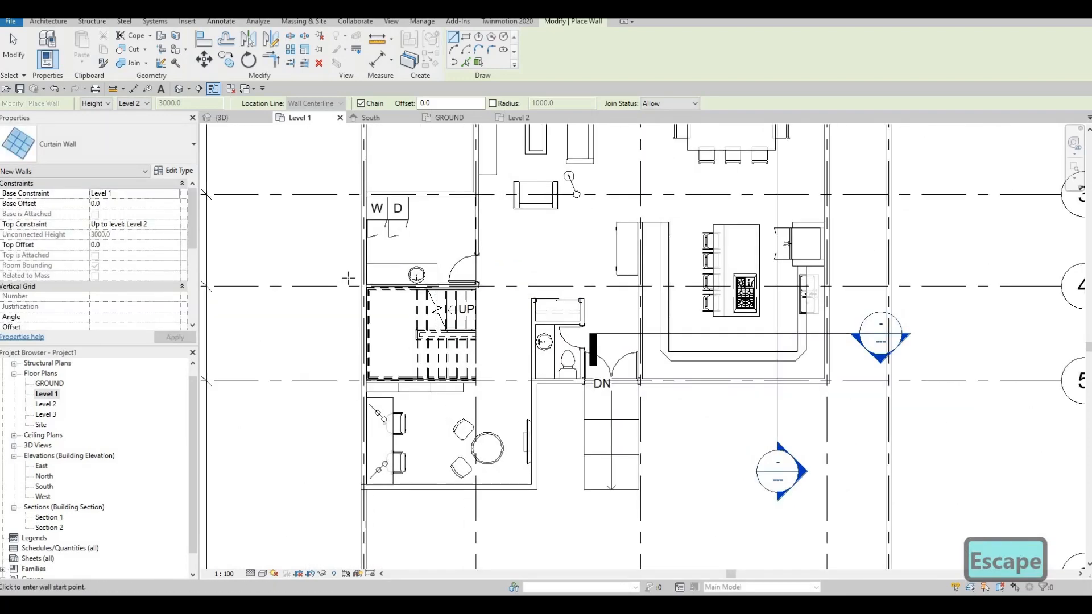
click(347, 286)
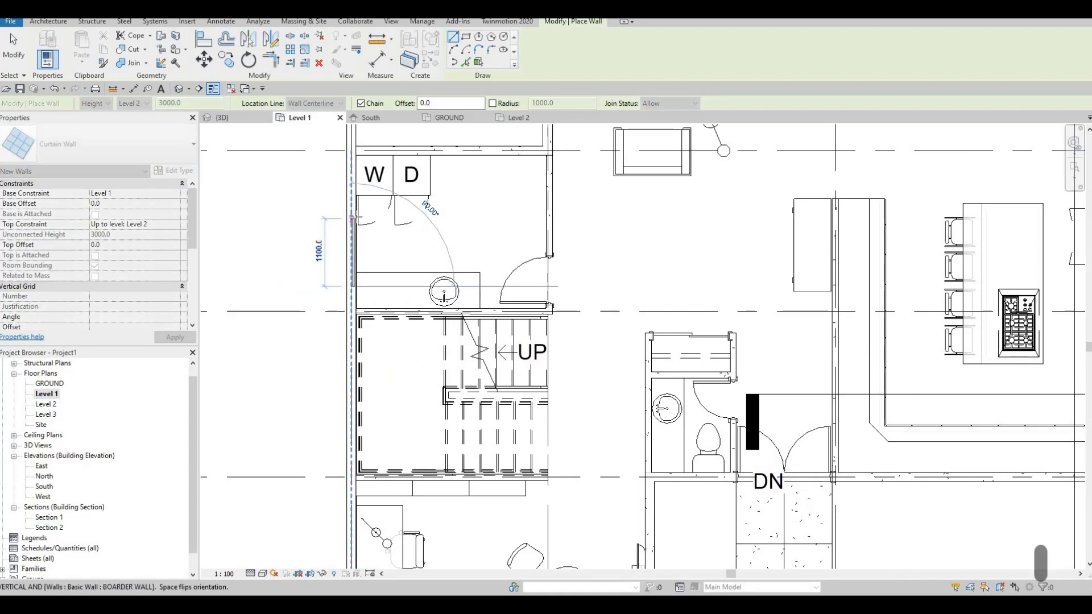
click(351, 218)
key(Escape)
scroll(349, 219, up, 4)
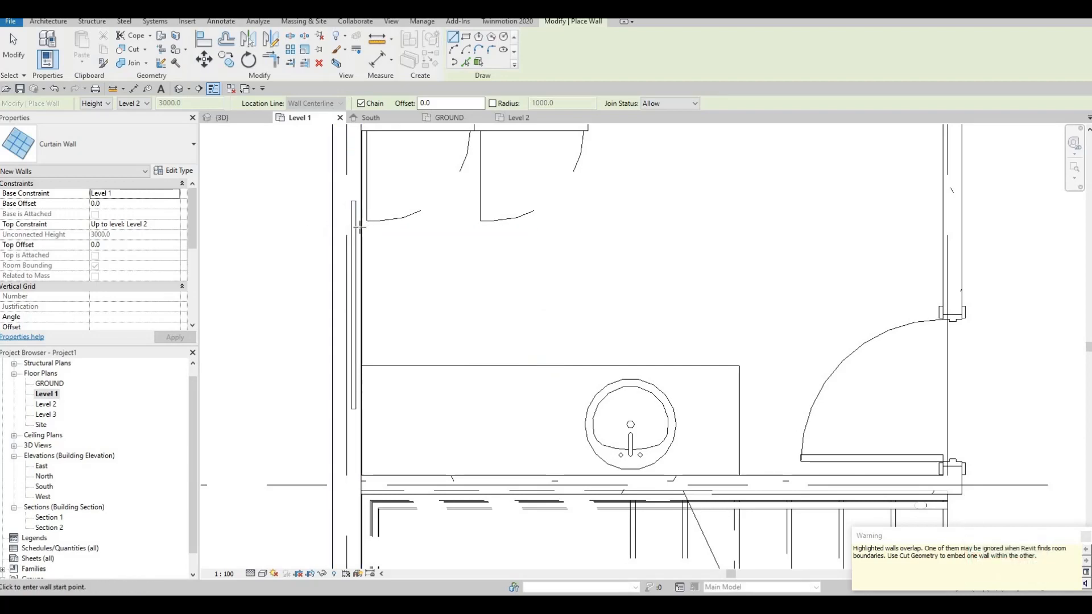
Place a curtain wall about 880 mm long in the powder room's south exterior wall, west of the entrance door.
scroll(418, 205, down, 4)
middle_drag(445, 218, 424, 175)
scroll(462, 290, down, 4)
middle_drag(486, 398, 463, 284)
scroll(570, 227, up, 1)
middle_drag(560, 257, 466, 387)
scroll(568, 256, down, 2)
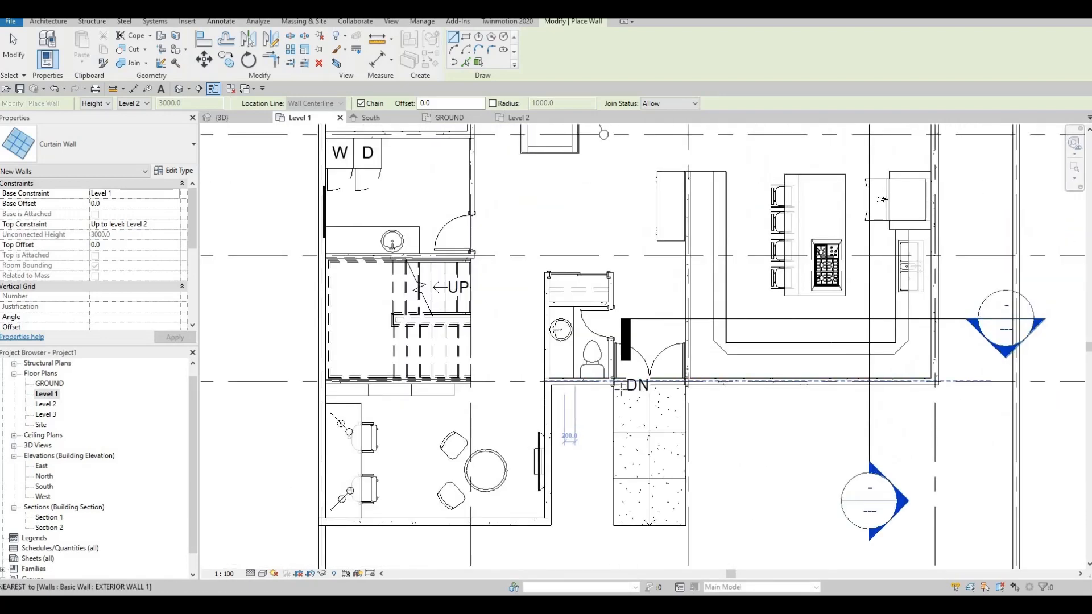
scroll(588, 380, up, 5)
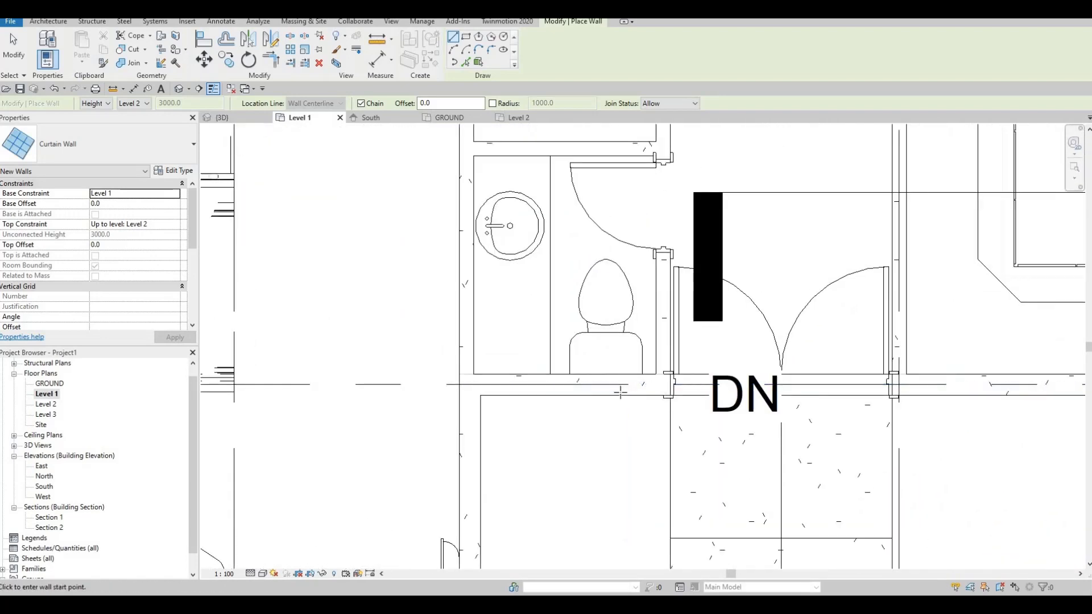
click(632, 383)
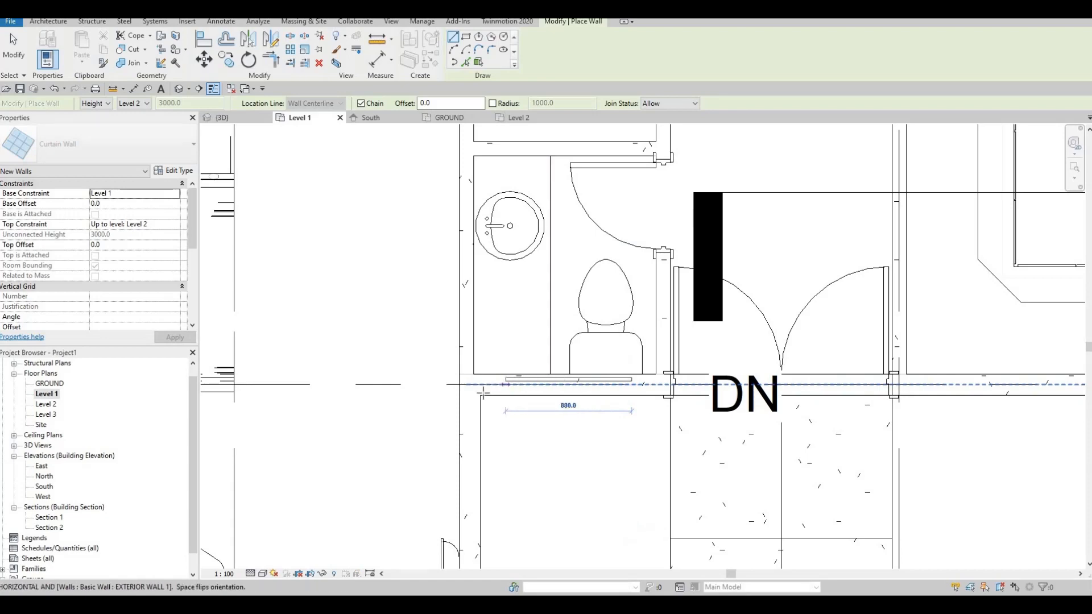
click(502, 388)
middle_drag(543, 395, 648, 275)
key(Escape)
Draw a curtain wall in the office's south exterior wall, running west from near its southeast corner, and finish placing walls.
scroll(626, 296, down, 3)
scroll(583, 308, down, 1)
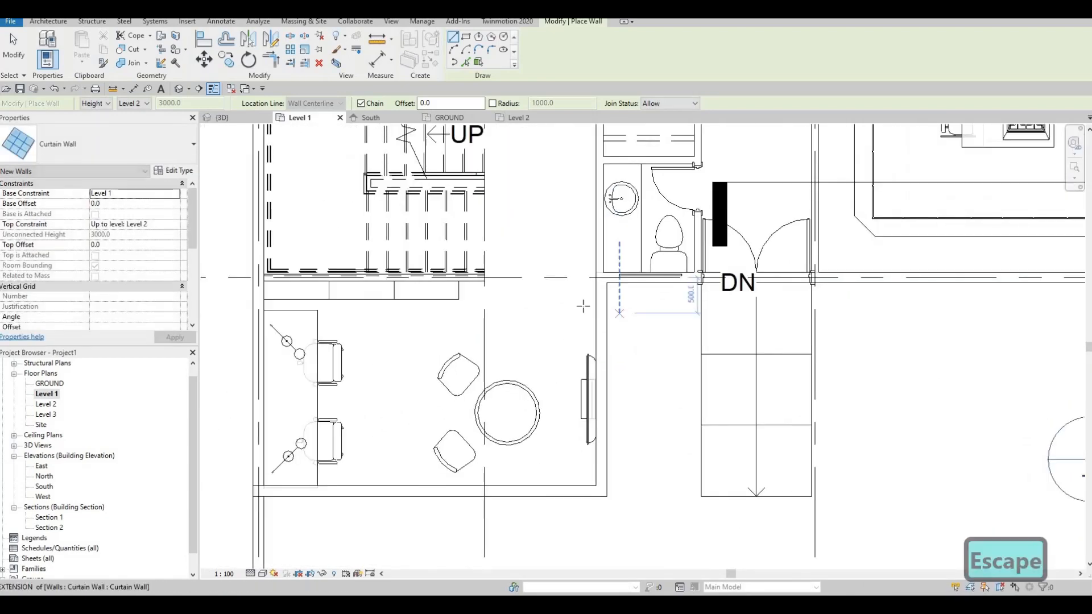
middle_drag(387, 418, 430, 375)
scroll(446, 367, down, 3)
middle_drag(545, 455, 551, 370)
scroll(551, 370, up, 2)
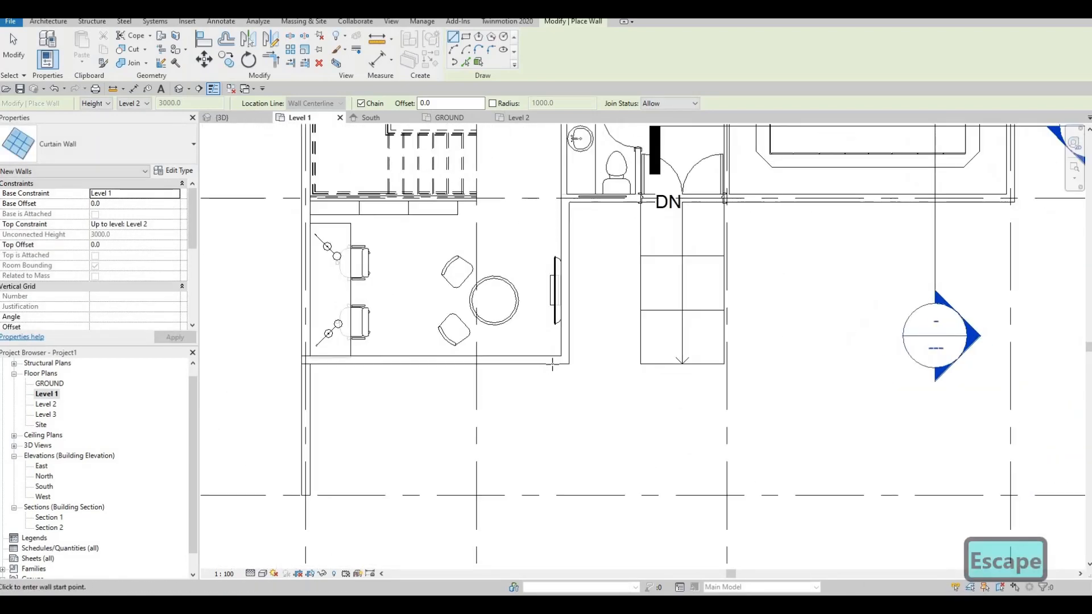
click(550, 357)
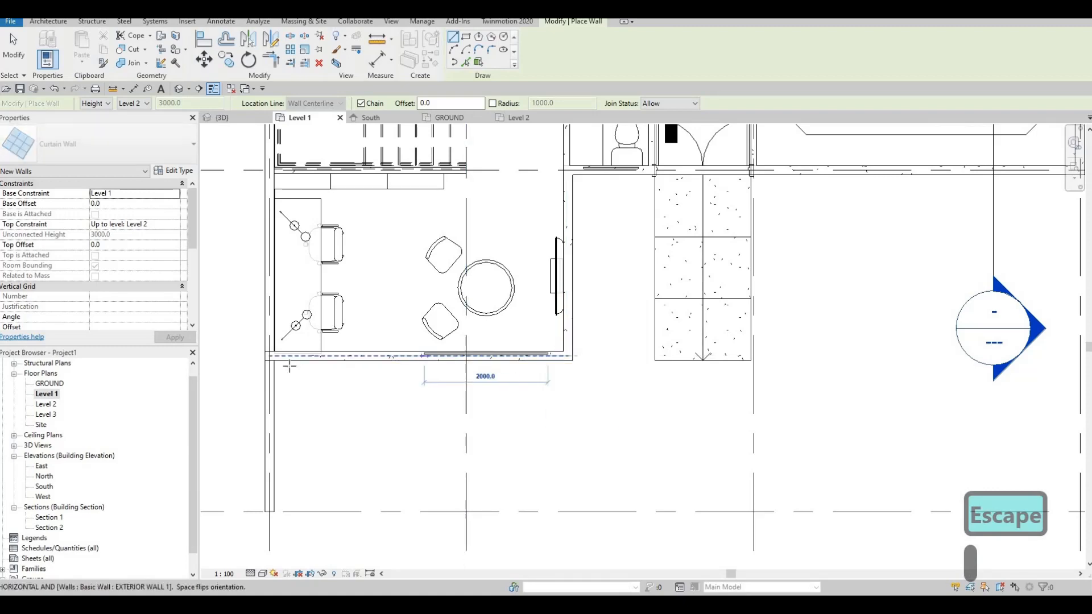
click(355, 342)
scroll(488, 367, up, 3)
key(Escape)
key(Escape)
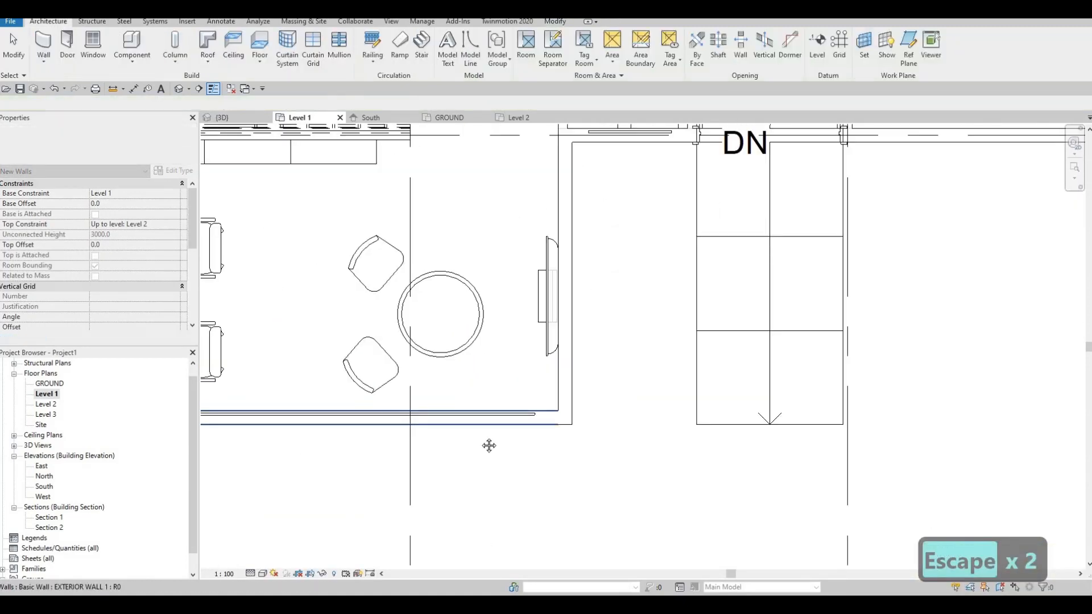
Place a curtain wall about 4300 mm long in the dining area's east exterior wall, from near the northeast corner to just before the refrigerator.
scroll(489, 445, down, 5)
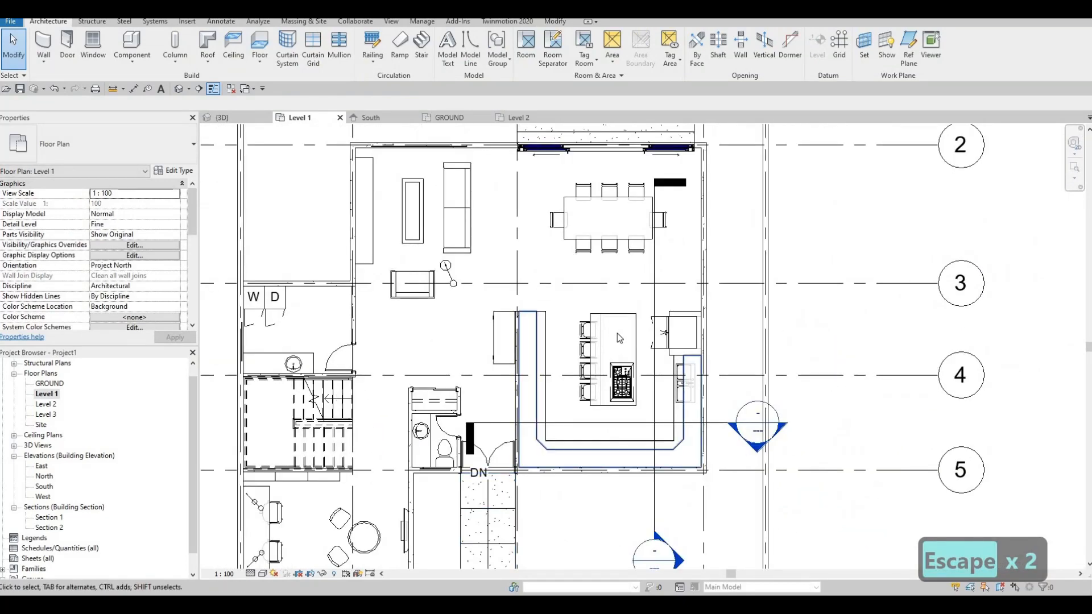
mouse_move(686, 219)
middle_down()
mouse_move(630, 331)
mouse_move(675, 349)
mouse_move(683, 216)
middle_up()
scroll(630, 341, up, 1)
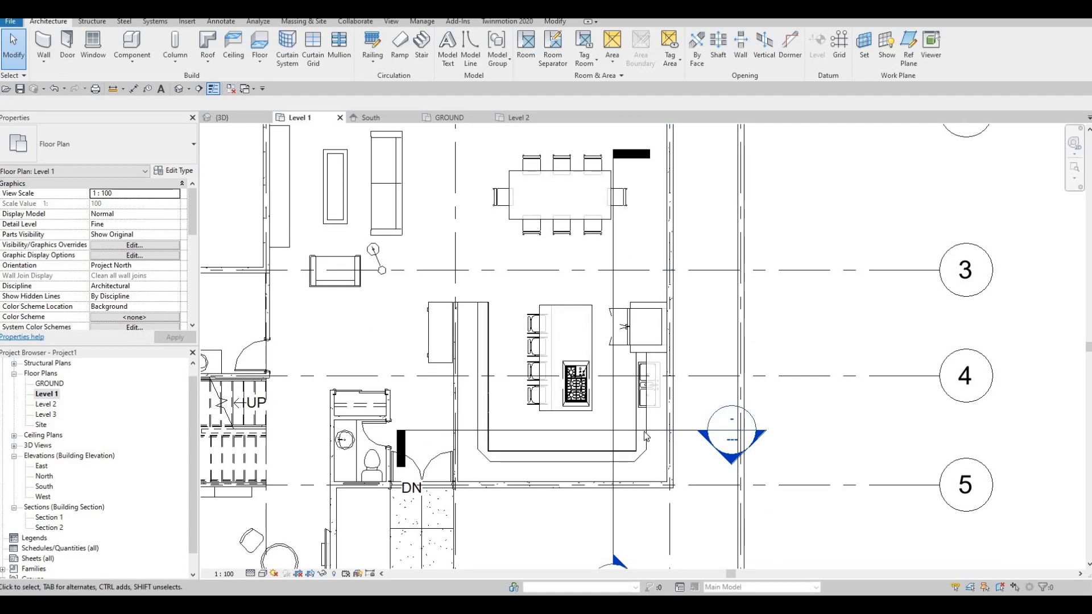
middle_drag(517, 124, 489, 300)
key(Escape)
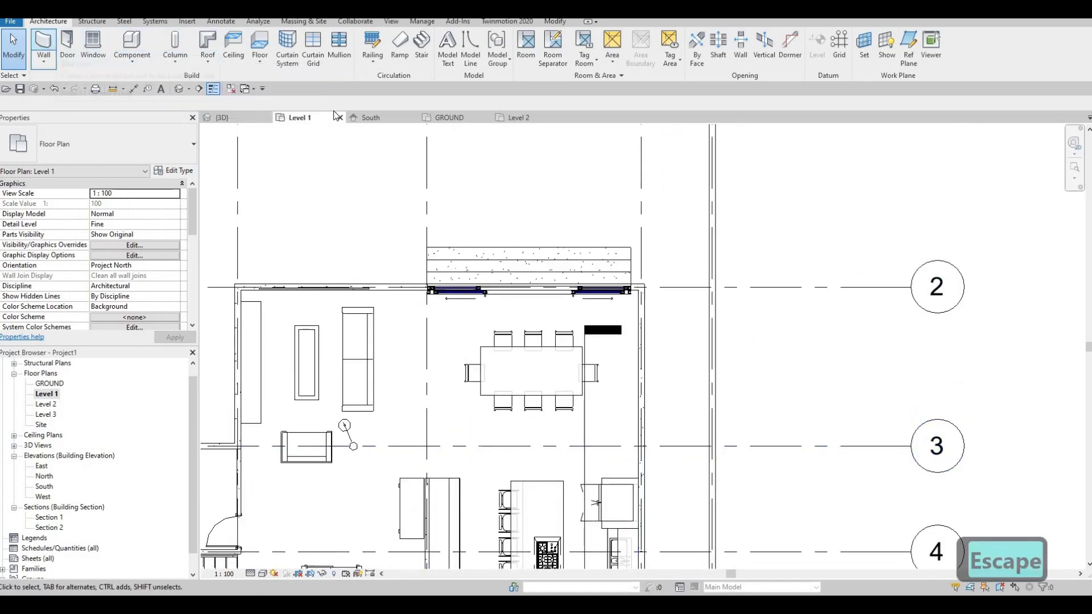
click(44, 43)
scroll(644, 296, up, 1)
scroll(644, 295, up, 1)
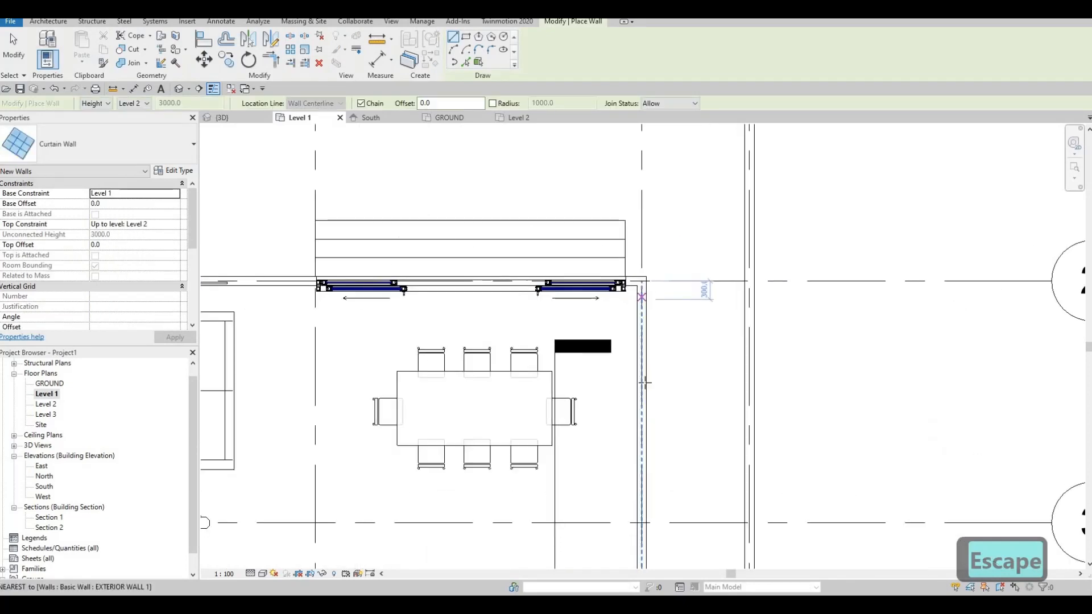
click(643, 294)
middle_drag(622, 467, 581, 240)
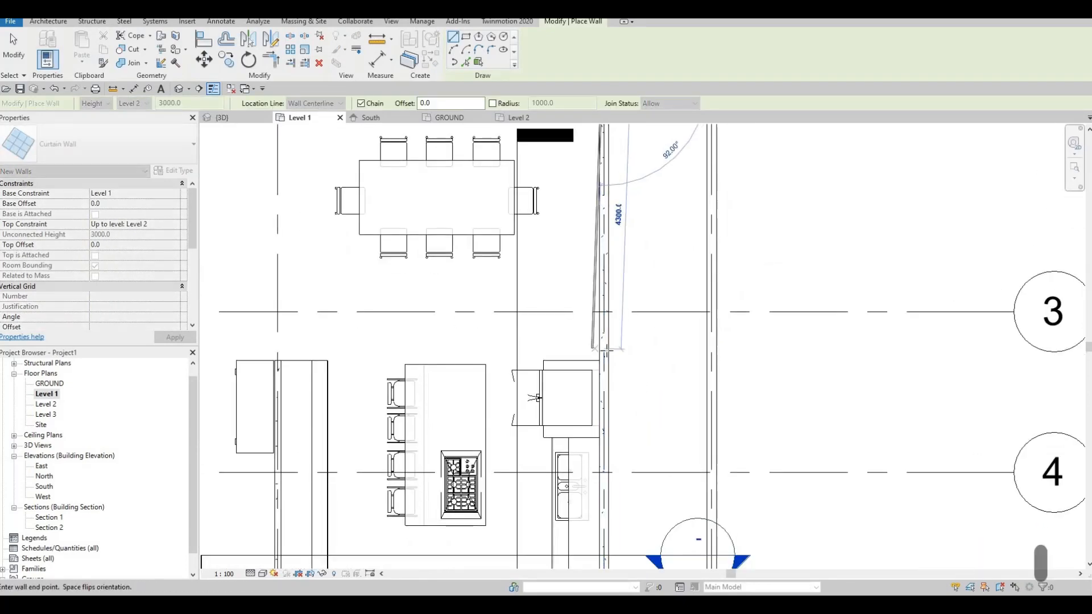
scroll(591, 349, up, 2)
click(563, 361)
key(Escape)
Check the kitchen, entrance and office exterior walls on Level 1 for missing windows and end wall placement.
scroll(539, 284, up, 1)
middle_drag(541, 317, 533, 304)
scroll(533, 305, down, 3)
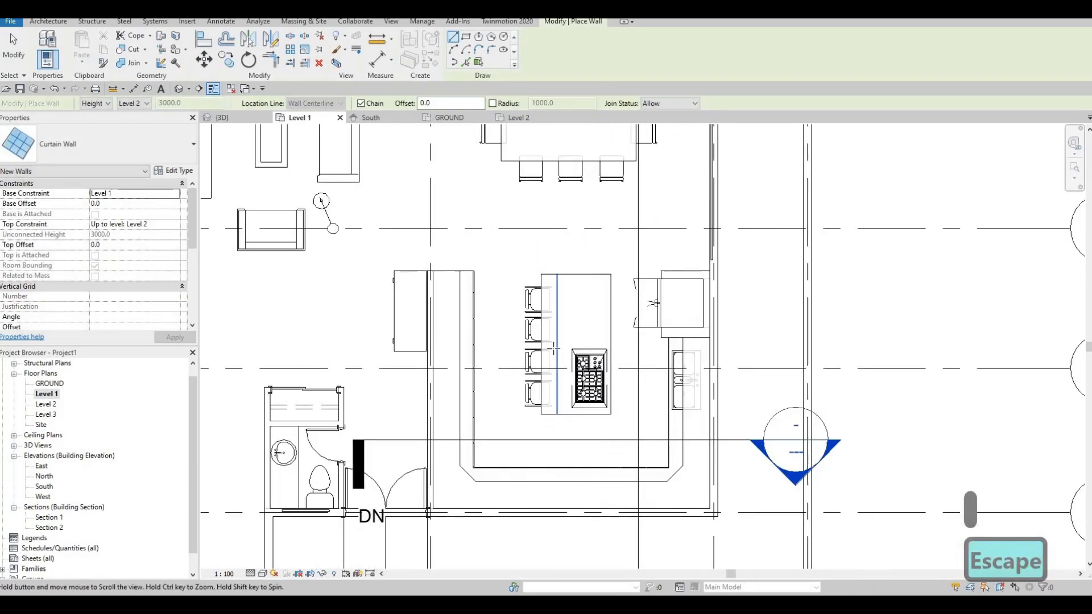
middle_drag(565, 358, 601, 336)
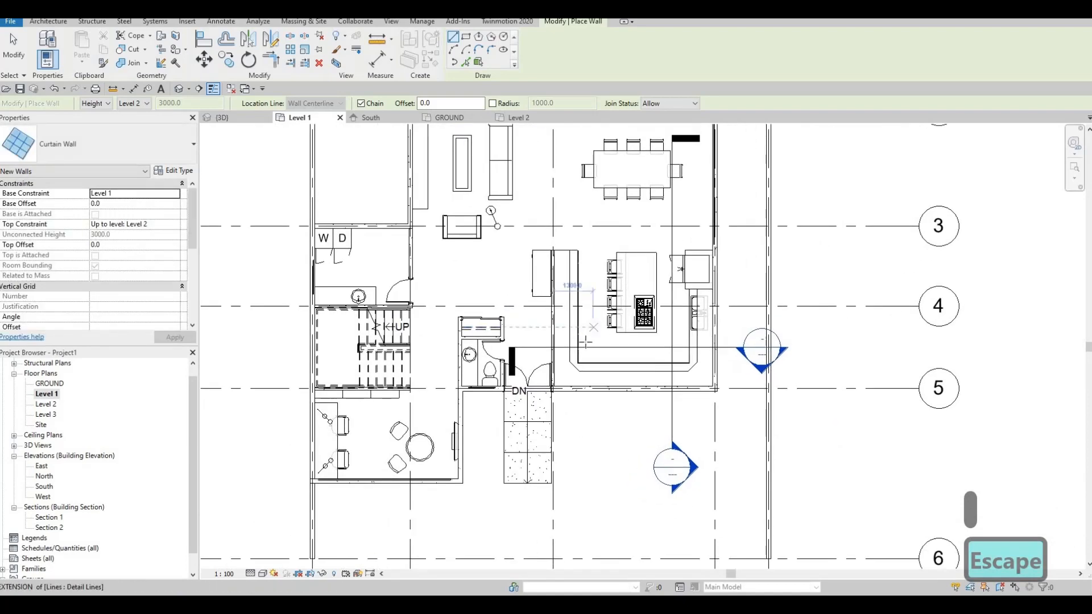
scroll(604, 303, down, 1)
middle_drag(726, 273, 723, 266)
scroll(720, 277, up, 2)
scroll(650, 304, up, 1)
middle_drag(650, 304, 572, 236)
scroll(648, 303, down, 1)
key(Escape)
key(Escape)
scroll(570, 232, down, 1)
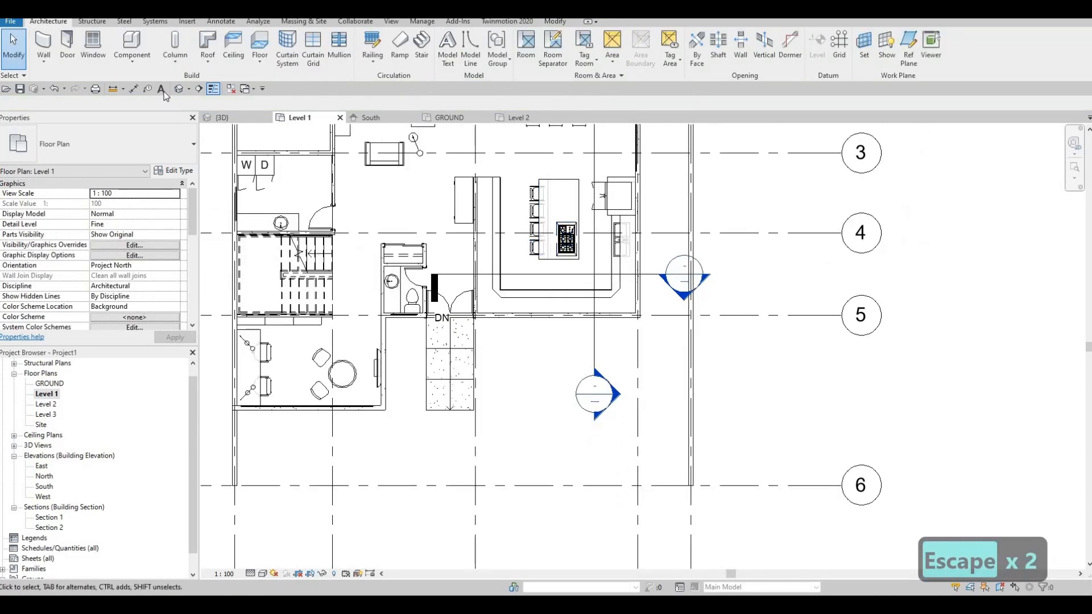
click(96, 90)
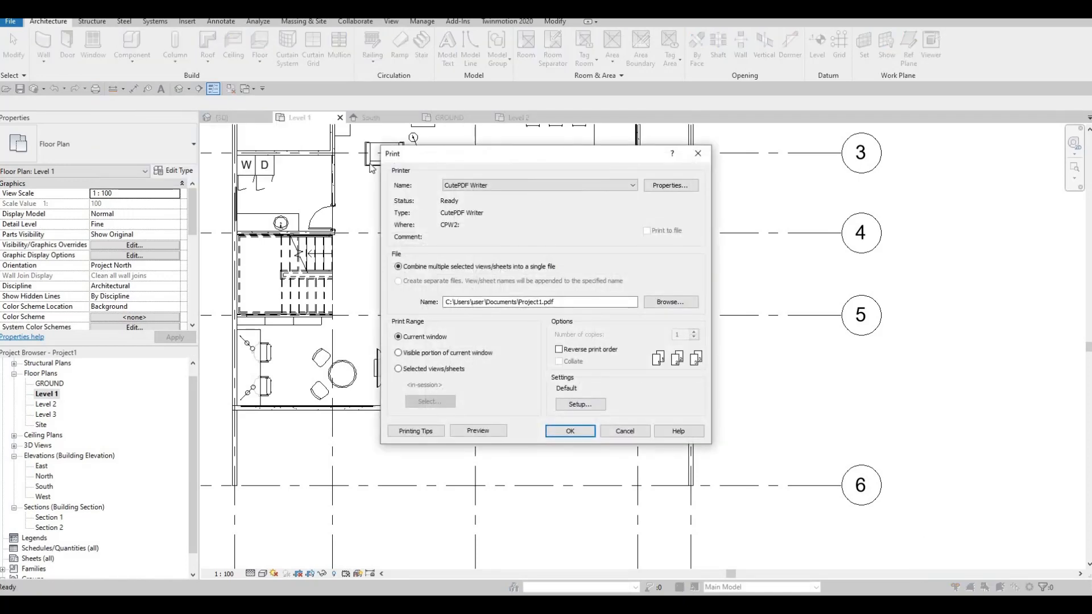
key(Escape)
key(Escape)
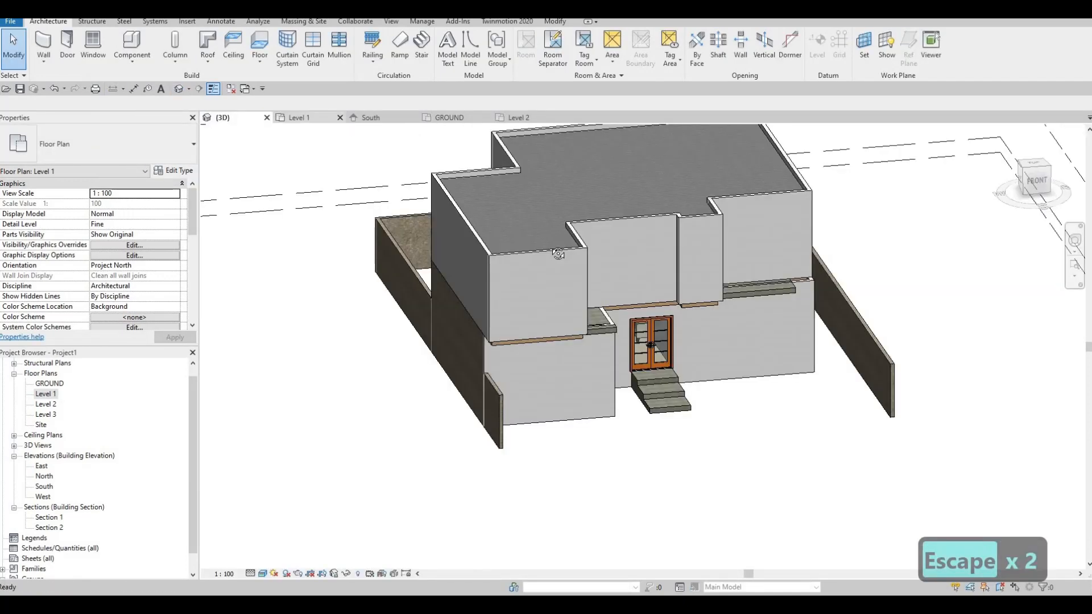
Return to the Level 2 plan and cut the north bedroom's exterior wall with its curtain wall using Cut Geometry.
shift+middle_drag(455, 270, 50, 405)
double_click(50, 405)
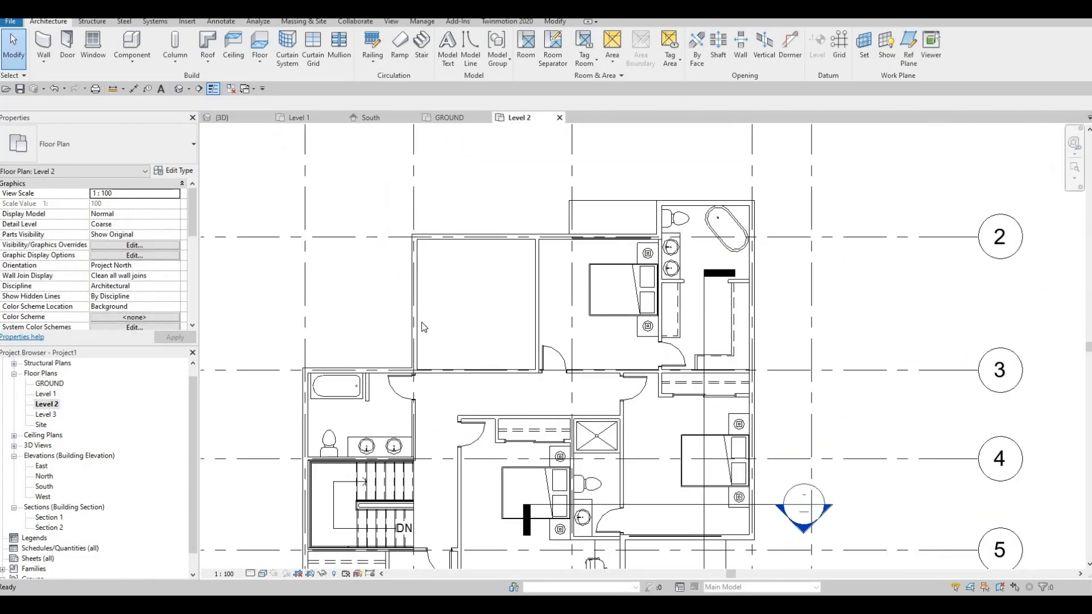
scroll(421, 322, down, 3)
key(Escape)
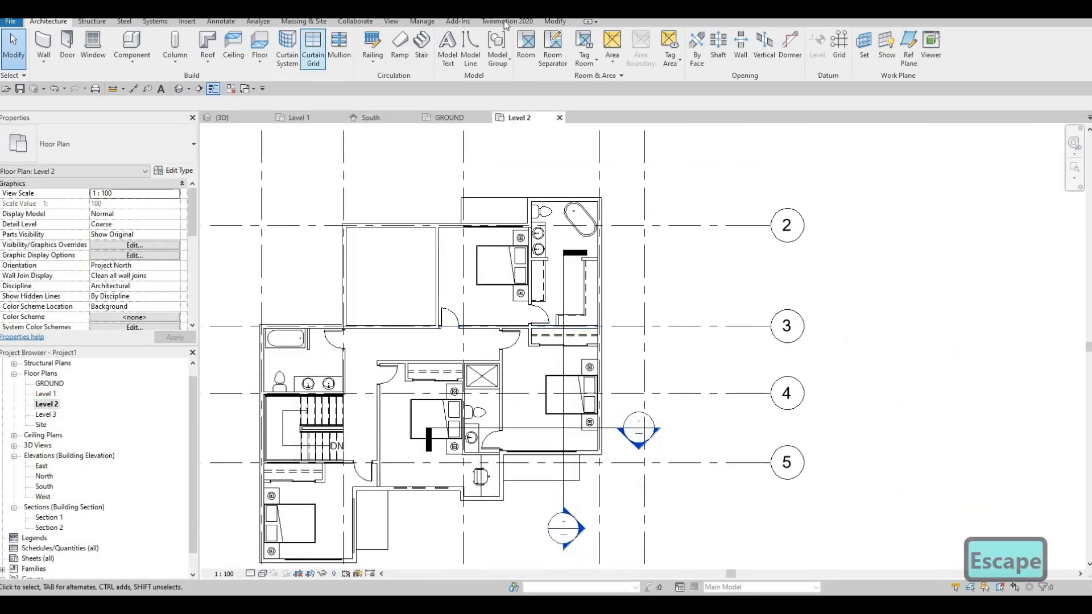
click(557, 21)
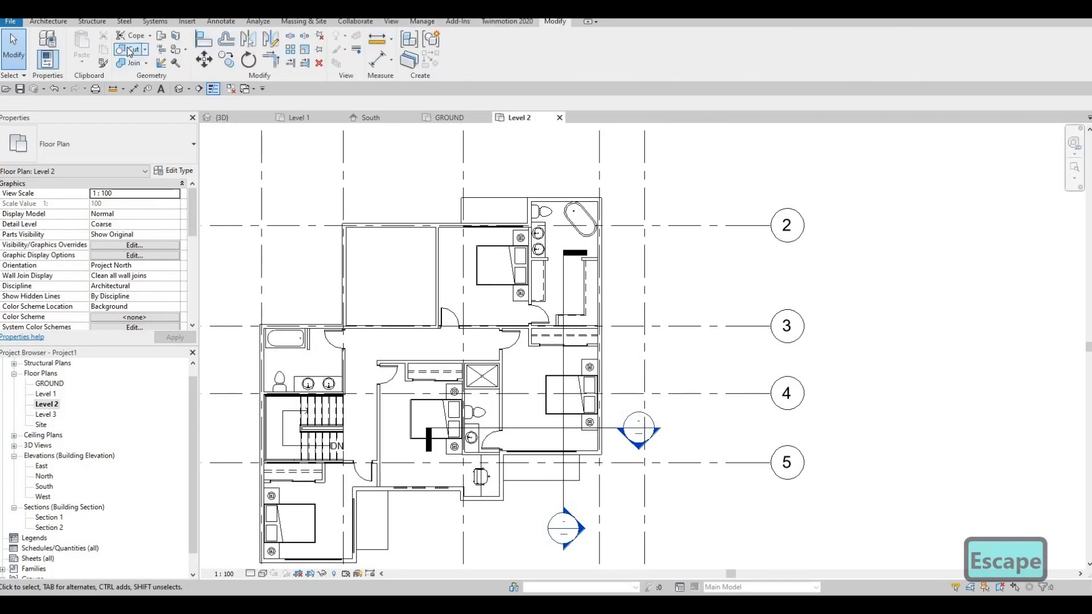
click(131, 49)
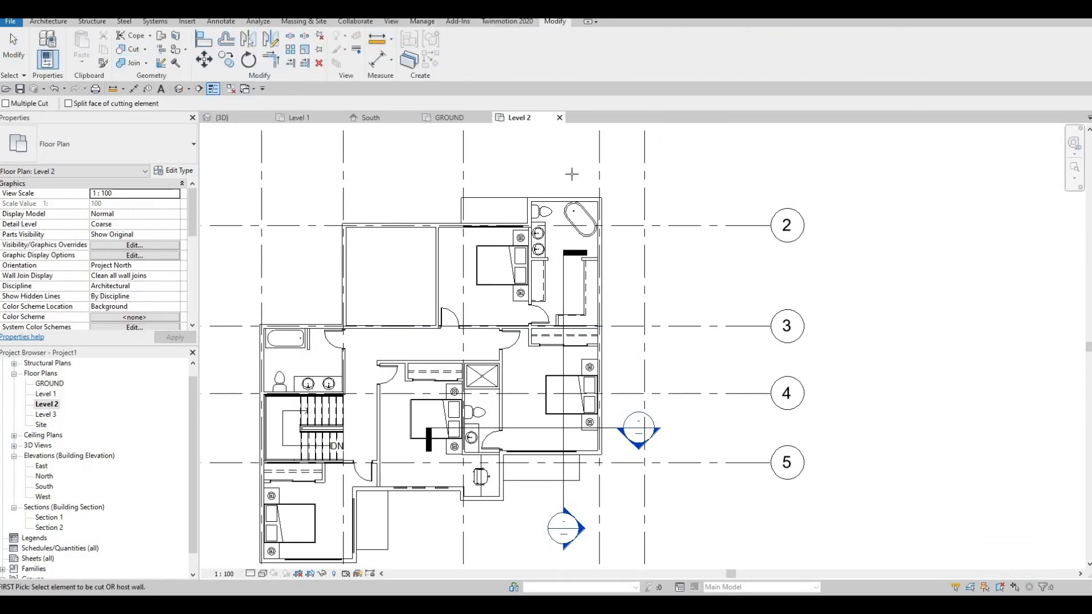
scroll(568, 174, up, 2)
scroll(456, 173, down, 1)
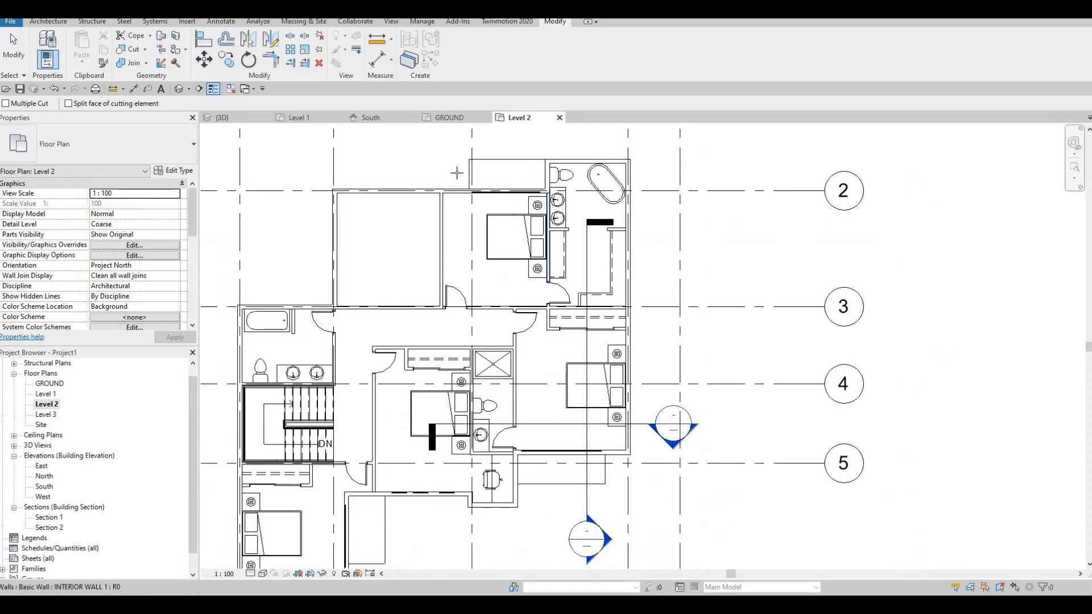
scroll(461, 180, up, 4)
click(471, 215)
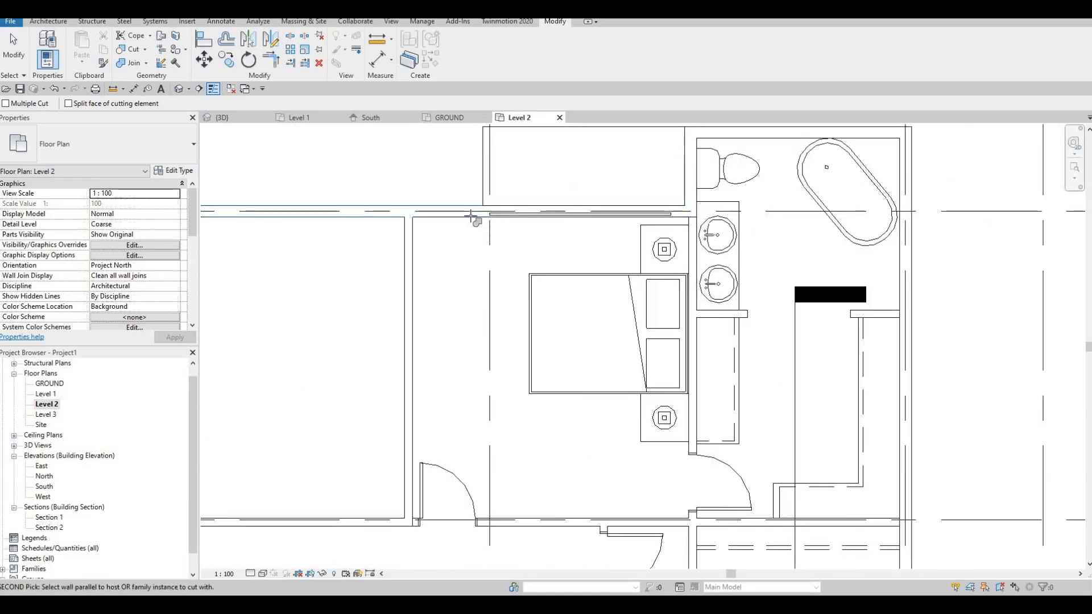
click(509, 213)
scroll(799, 184, down, 2)
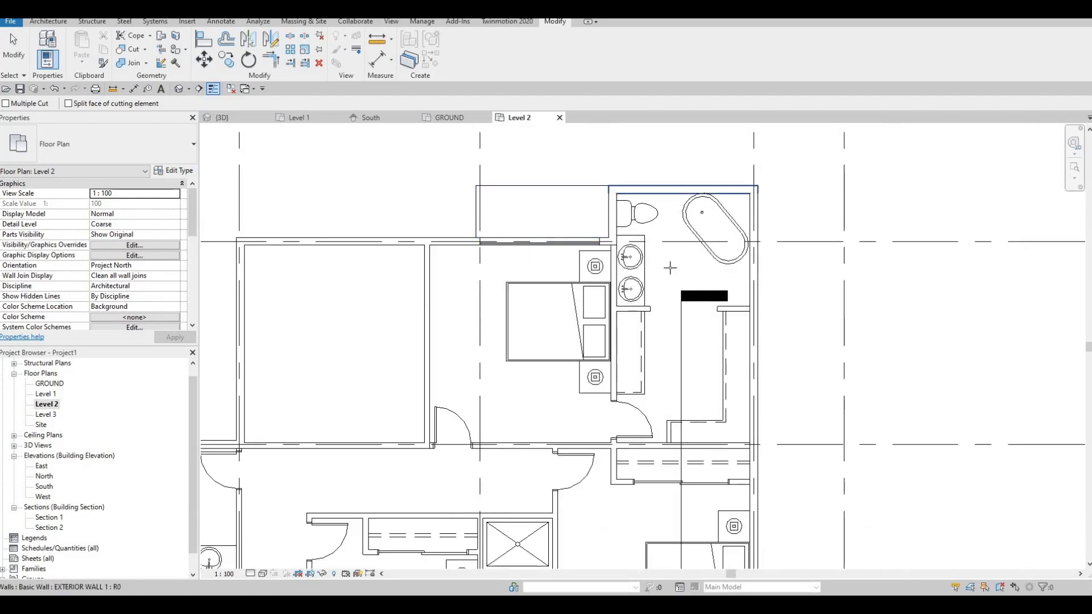
scroll(762, 273, down, 2)
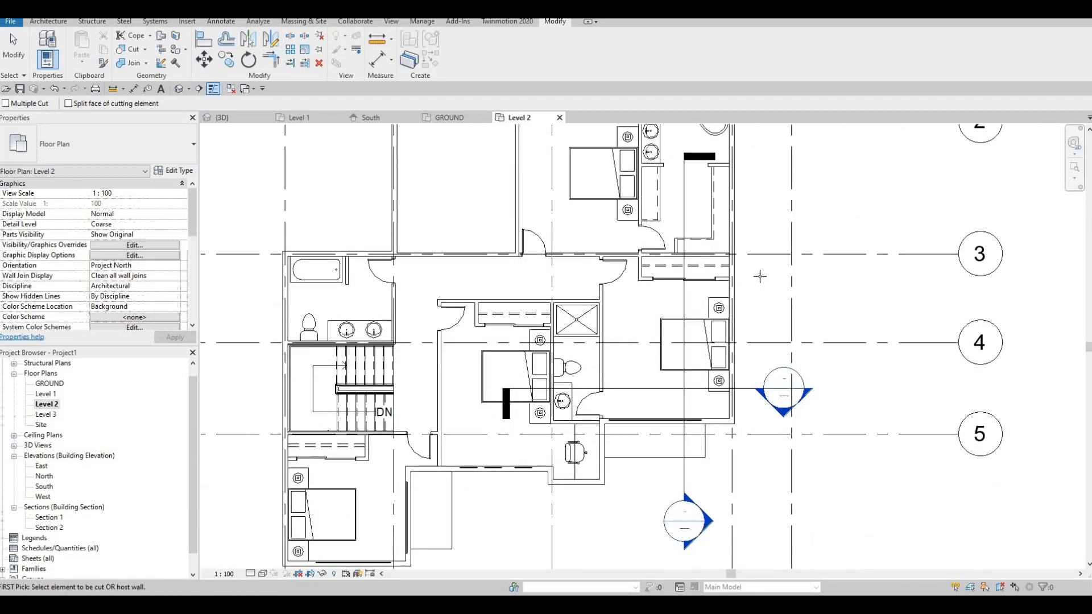
Cut the southeast bedroom's south exterior wall with its curtain wall.
middle_drag(724, 215, 696, 143)
scroll(698, 170, down, 1)
scroll(689, 324, up, 2)
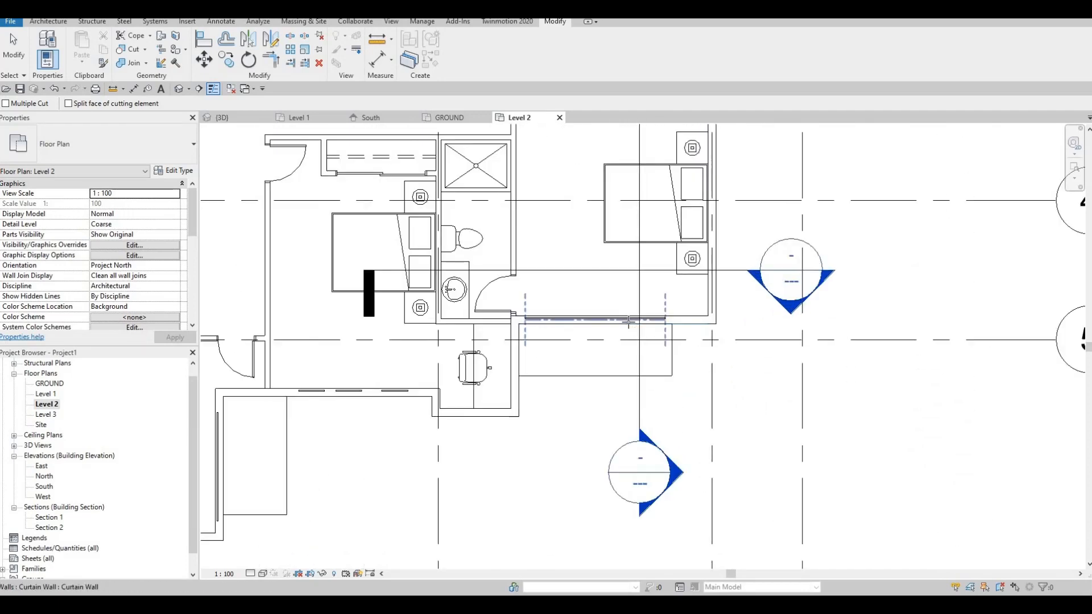
middle_drag(400, 377, 564, 277)
scroll(564, 284, down, 1)
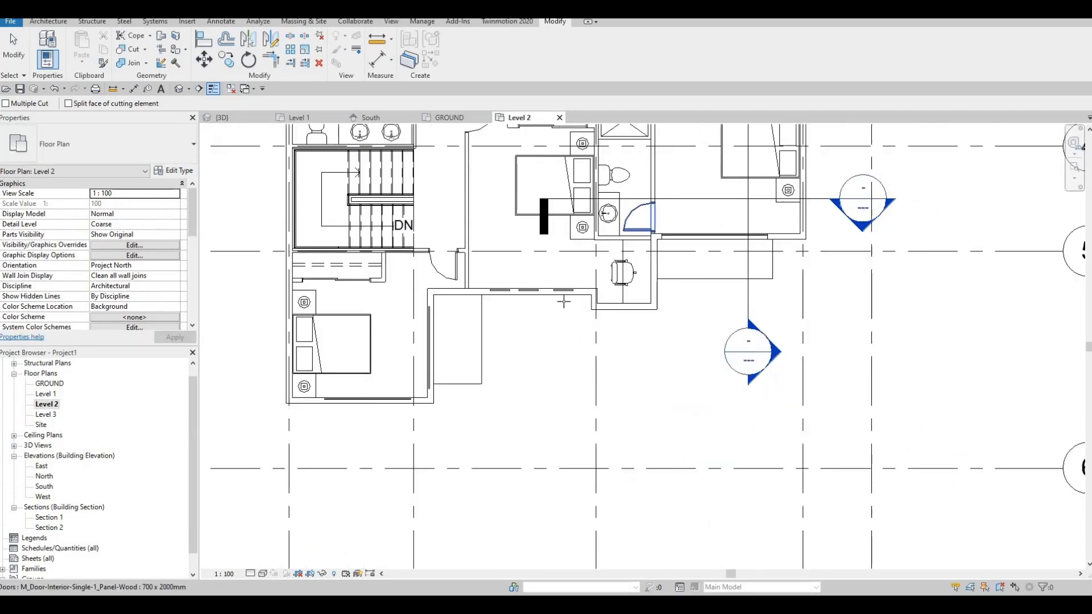
Cut the middle bedroom's south exterior wall with each of its three short curtain walls.
scroll(600, 290, up, 4)
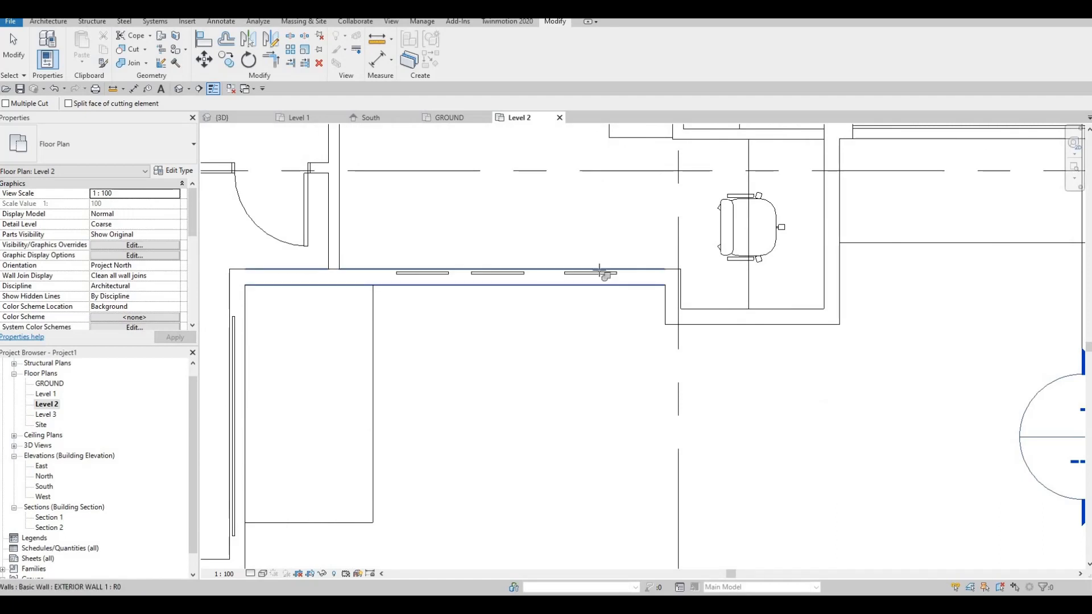
click(600, 272)
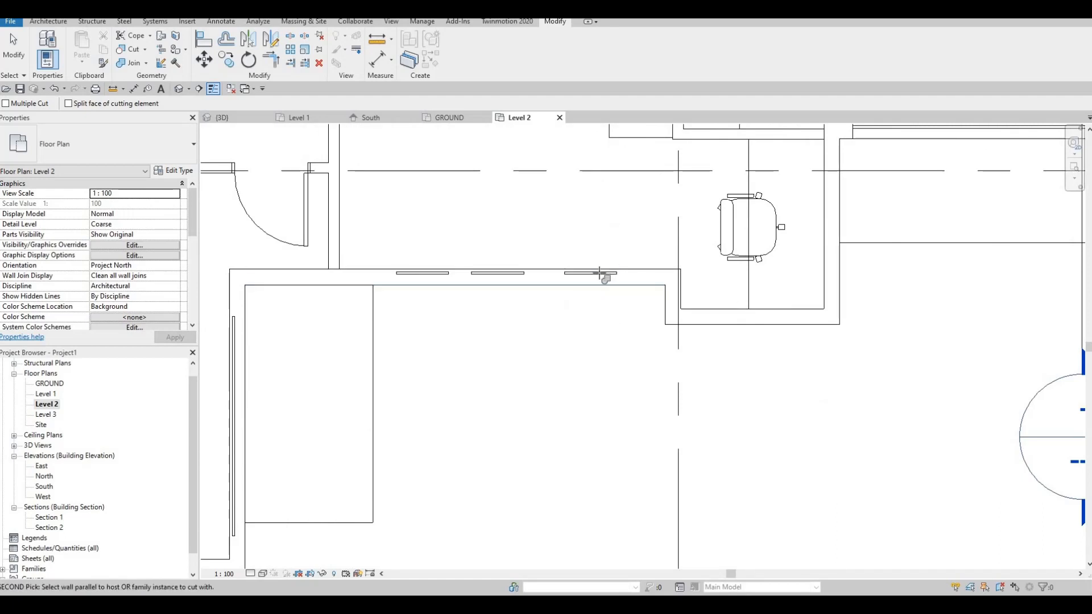
click(521, 278)
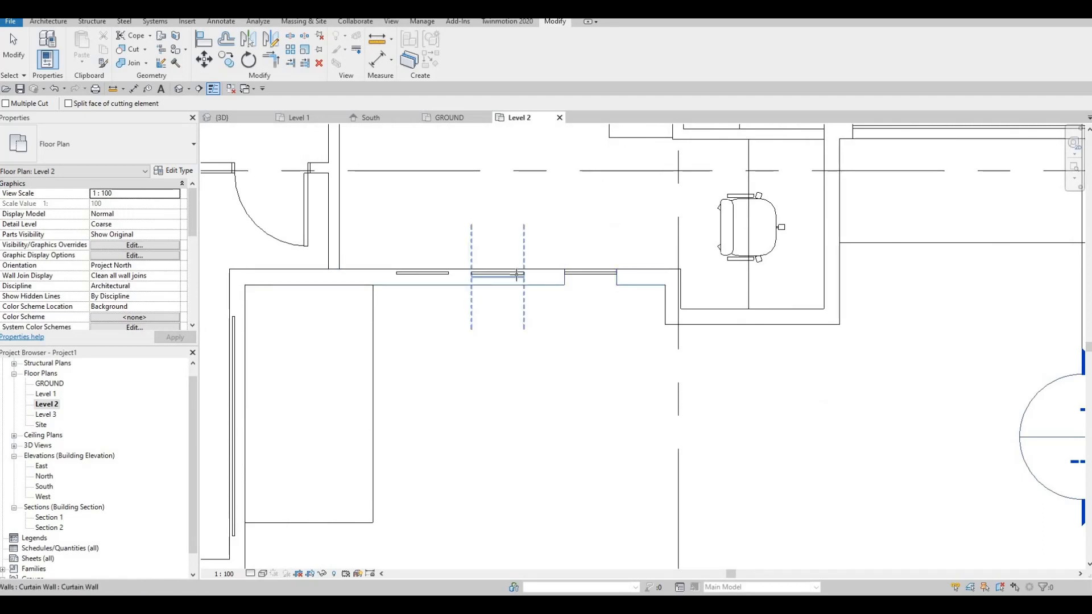
click(427, 274)
click(474, 265)
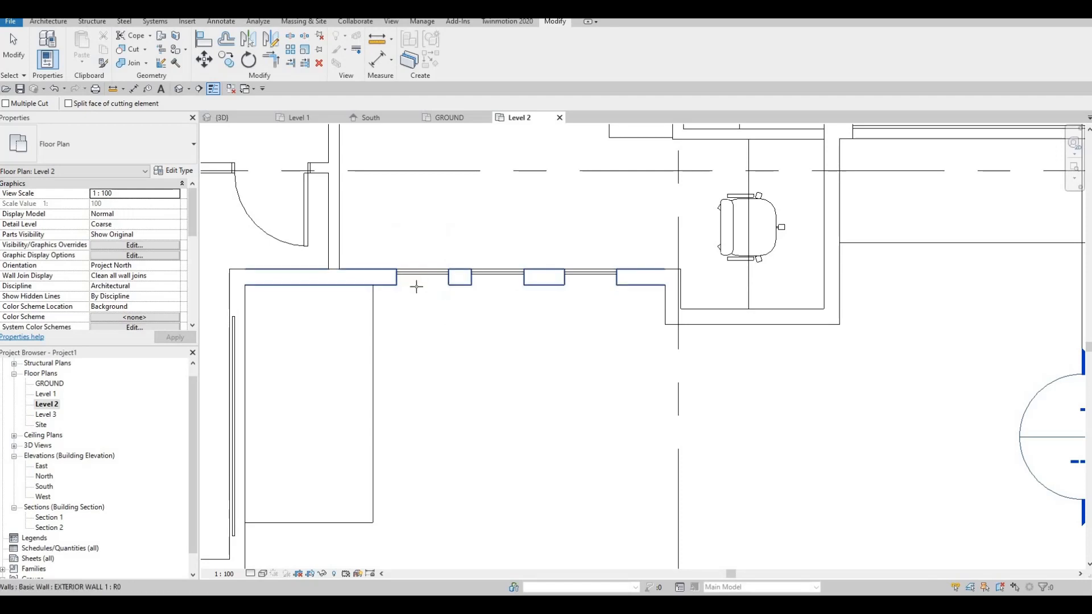
Cut the southwest bedroom's east and south exterior walls with their curtain walls.
scroll(421, 266, down, 1)
middle_drag(422, 266, 638, 159)
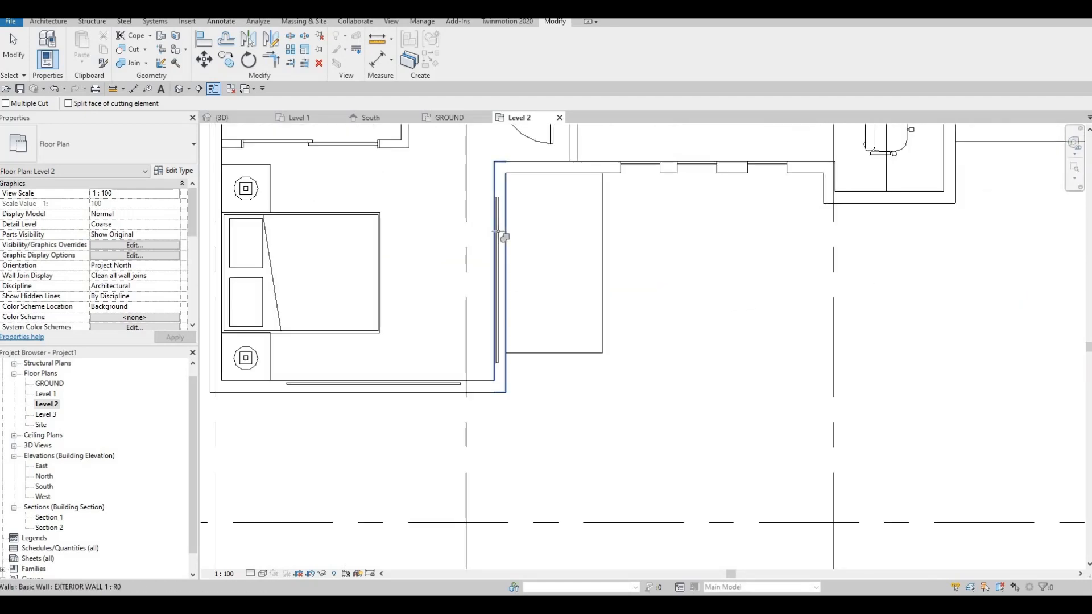
click(498, 233)
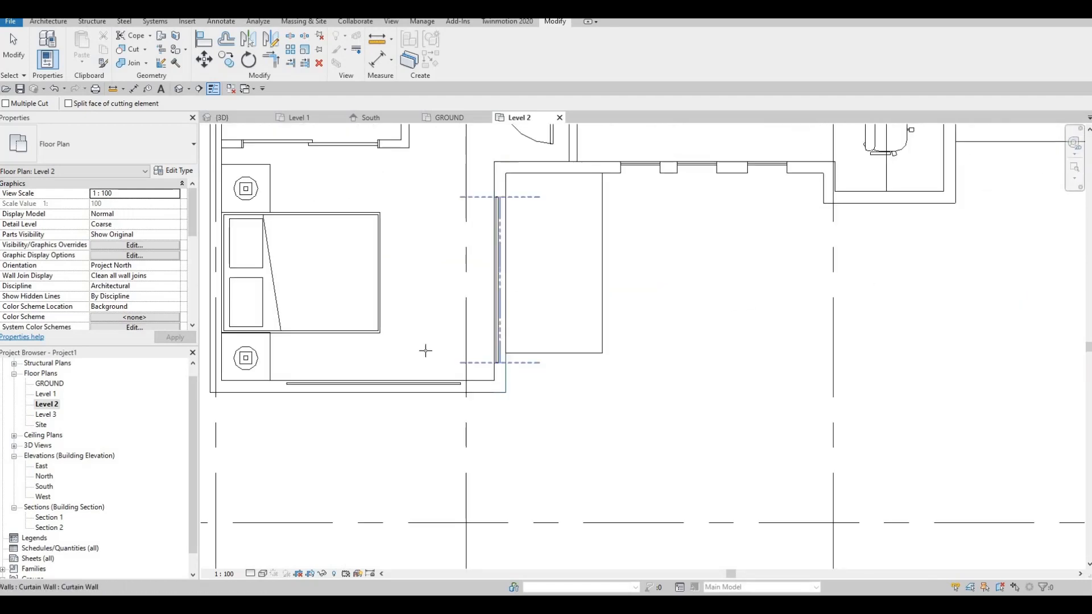
click(434, 384)
scroll(527, 407, down, 3)
middle_drag(561, 277, 522, 347)
scroll(525, 425, down, 1)
middle_drag(525, 425, 514, 462)
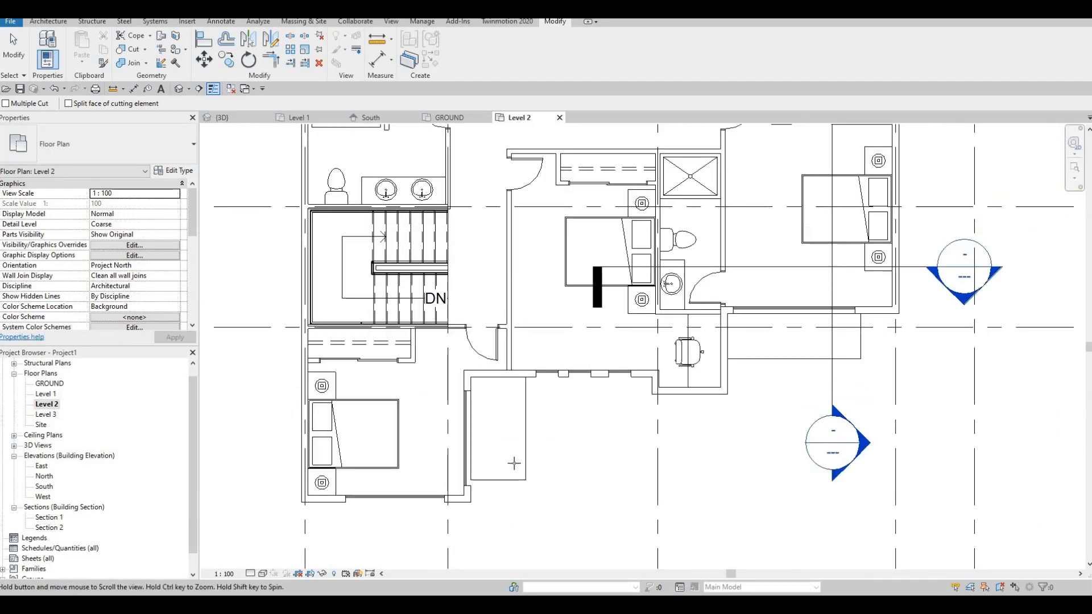
Create a similar curtain wall about 2000 mm long in the northeast bathroom's north exterior wall, beside the toilet and bathtub.
scroll(514, 463, down, 3)
middle_drag(605, 234, 601, 412)
middle_drag(558, 211, 527, 167)
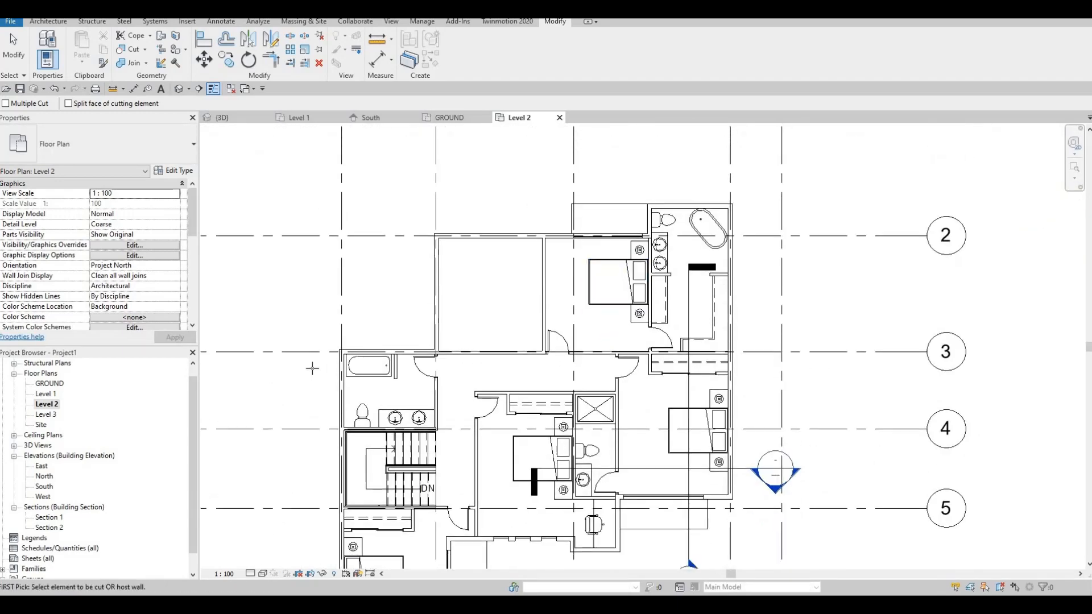
middle_drag(551, 283, 470, 270)
key(Escape)
key(Escape)
click(469, 269)
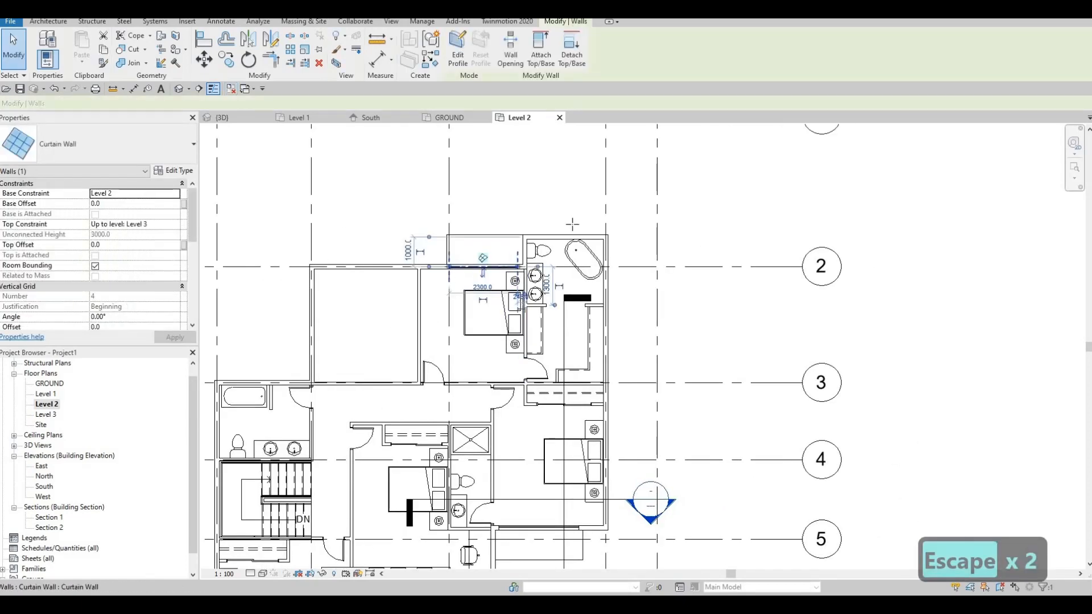
key(c)
key(s)
scroll(467, 267, up, 4)
click(464, 265)
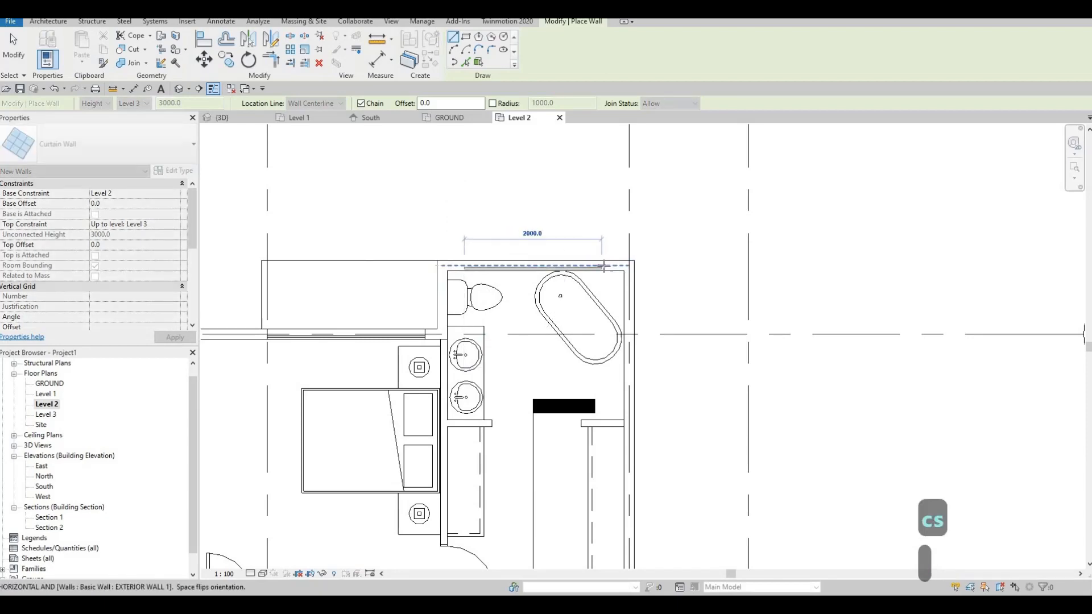
click(607, 265)
key(Escape)
key(Escape)
key(Escape)
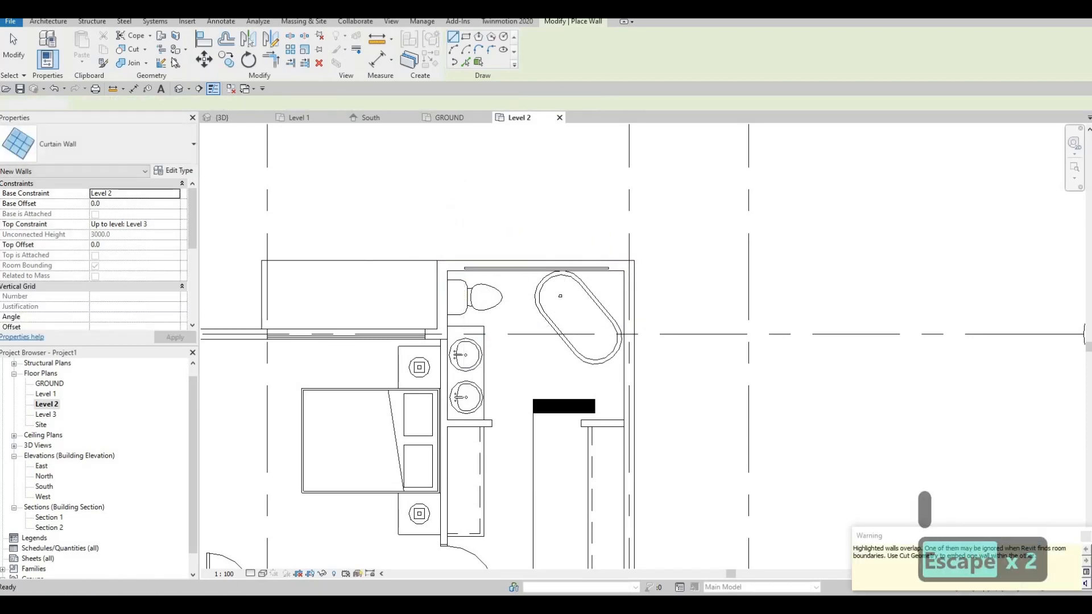
Cut the northeast bathroom's north exterior wall with its curtain wall using Cut Geometry.
key(c)
key(g)
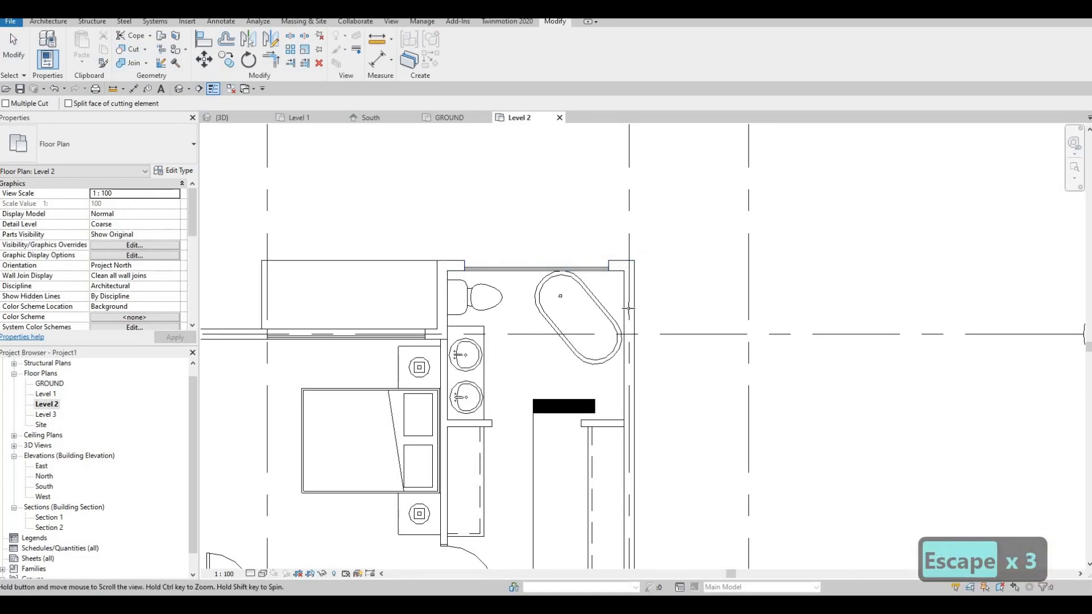
scroll(626, 309, down, 2)
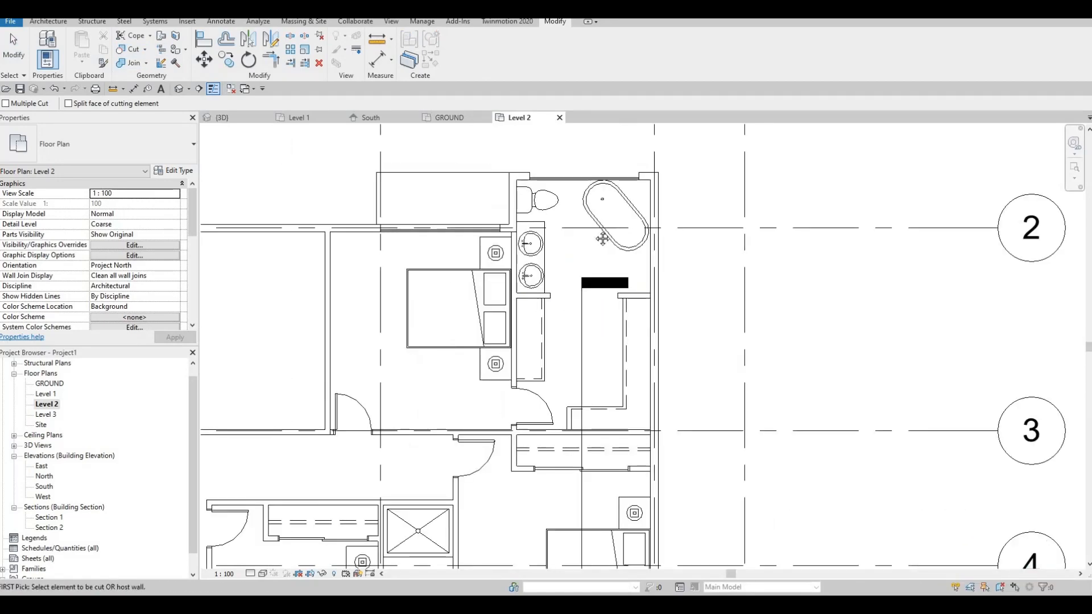
Check the Level 2 exterior walls around the bedrooms, stairs and bathrooms for missing windows.
middle_drag(603, 239, 585, 180)
scroll(584, 179, down, 1)
mouse_move(591, 291)
middle_down()
mouse_move(582, 358)
mouse_move(592, 244)
mouse_move(618, 242)
mouse_move(625, 219)
middle_up()
scroll(583, 290, down, 1)
scroll(625, 219, down, 1)
middle_drag(503, 318, 543, 264)
scroll(543, 264, down, 2)
middle_drag(468, 343, 494, 306)
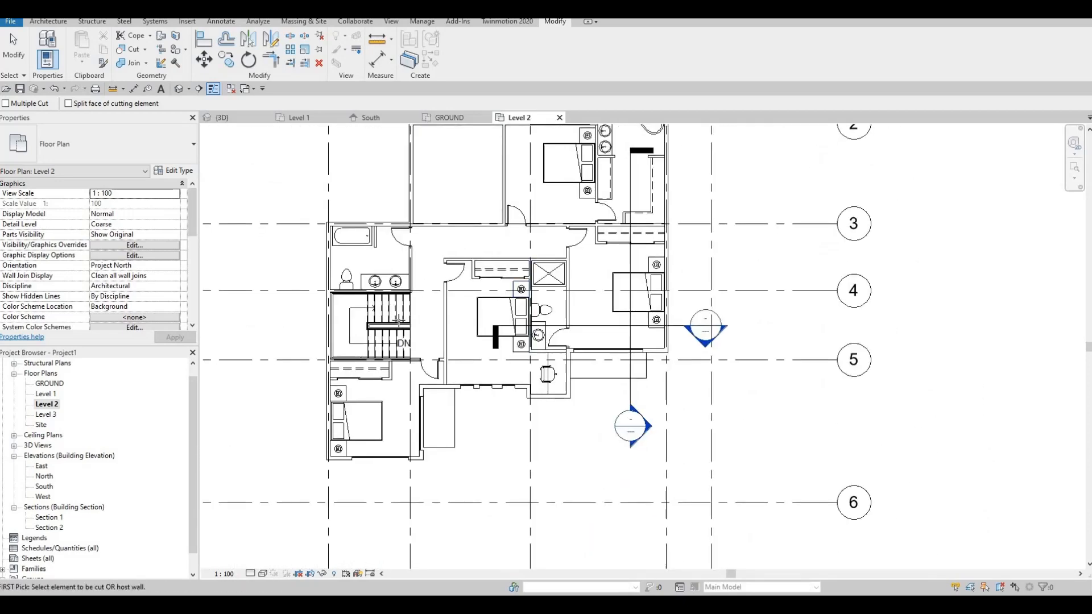
middle_drag(348, 314, 349, 369)
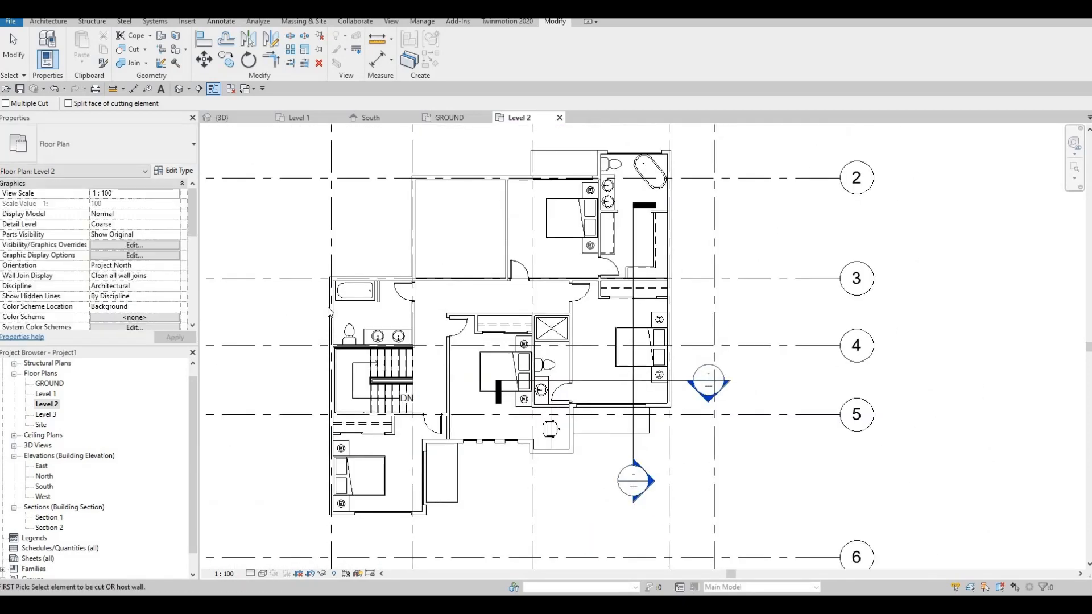
Draw a curtain wall about 1800 mm long in the west bathroom's west exterior wall, running north from its southwest corner toward the bathtub.
scroll(339, 324, up, 2)
key(Escape)
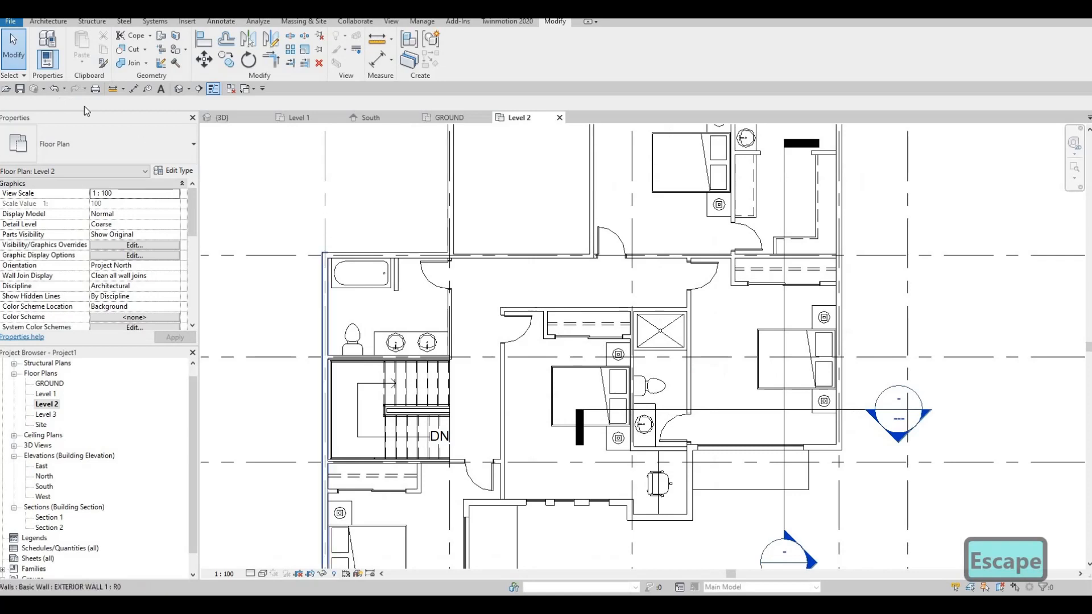
click(36, 23)
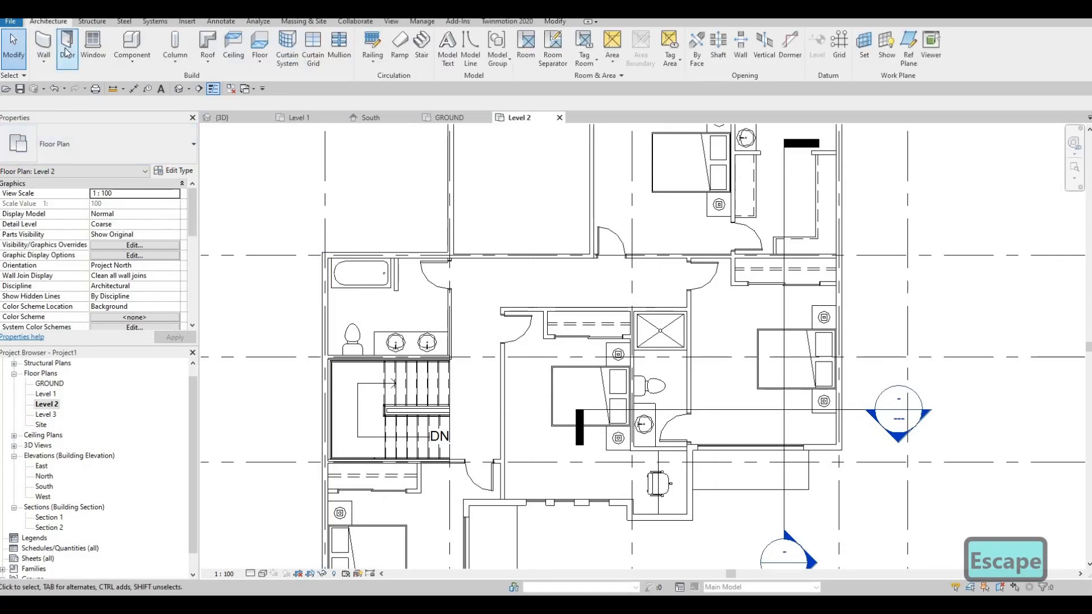
key(w)
key(a)
scroll(312, 378, up, 3)
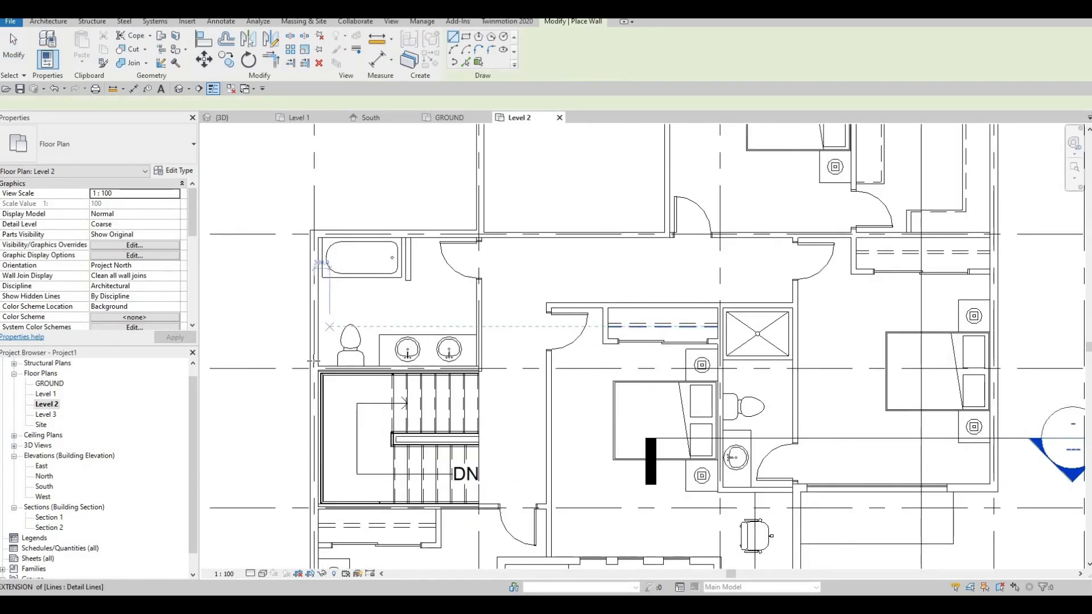
click(313, 376)
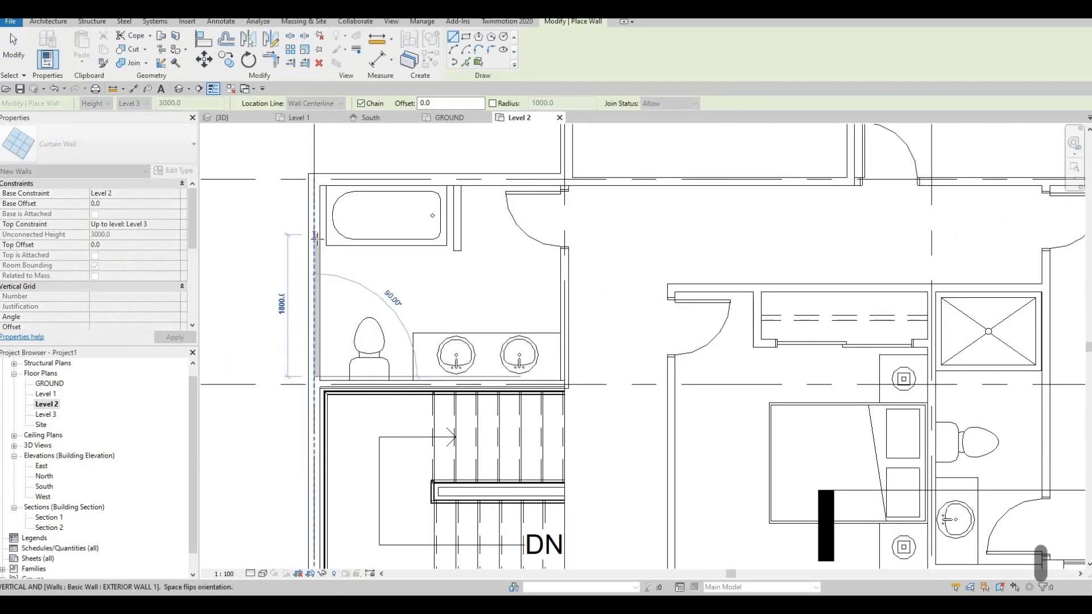
click(313, 255)
key(Escape)
key(Escape)
key(Escape)
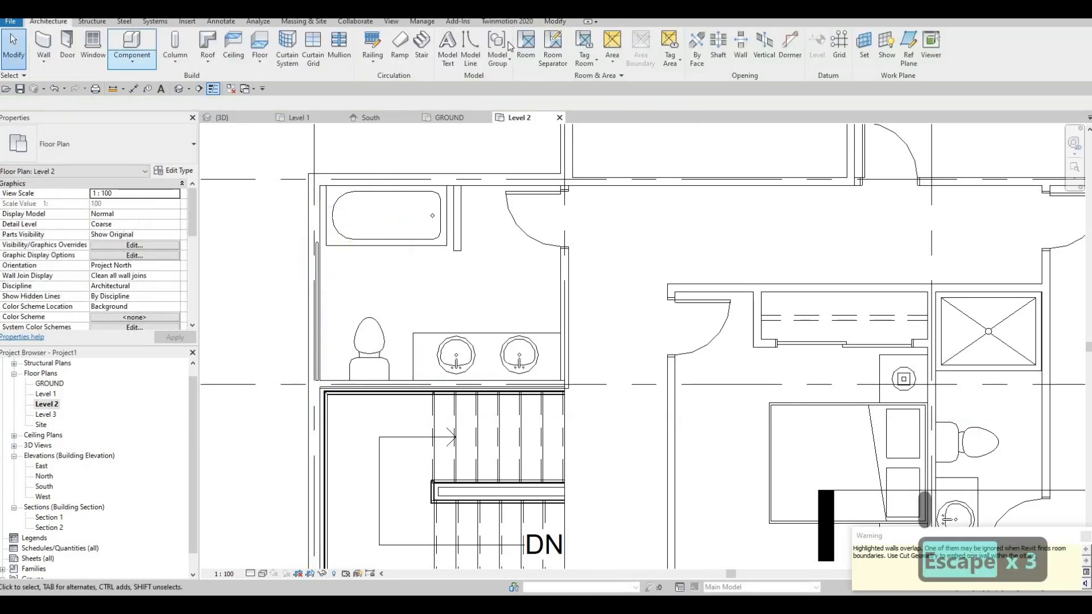
Cut the west bathroom's west exterior wall with its curtain wall using Cut Geometry.
click(554, 22)
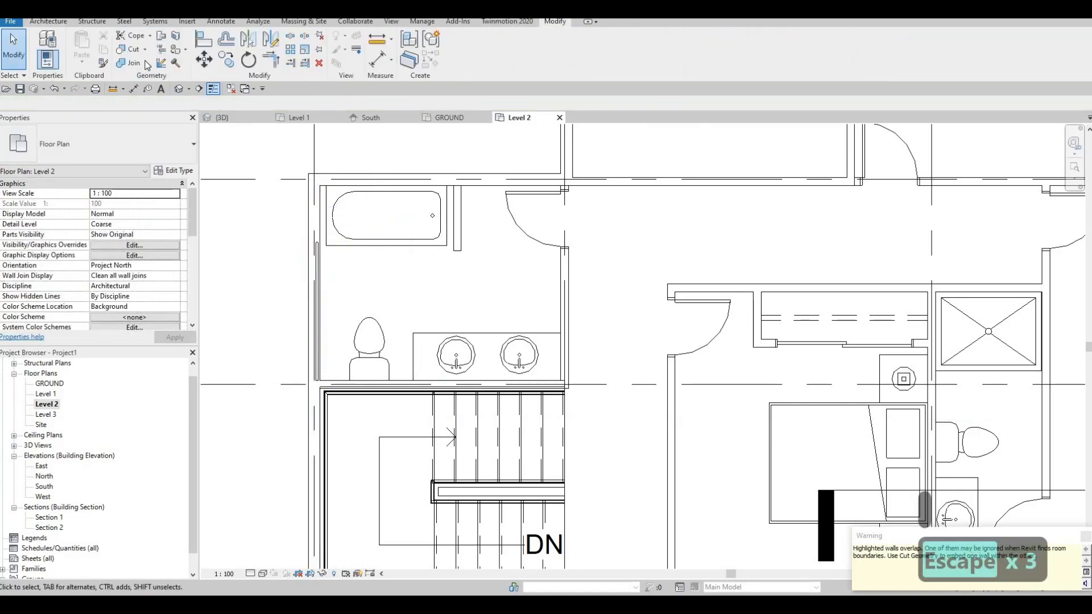
click(319, 300)
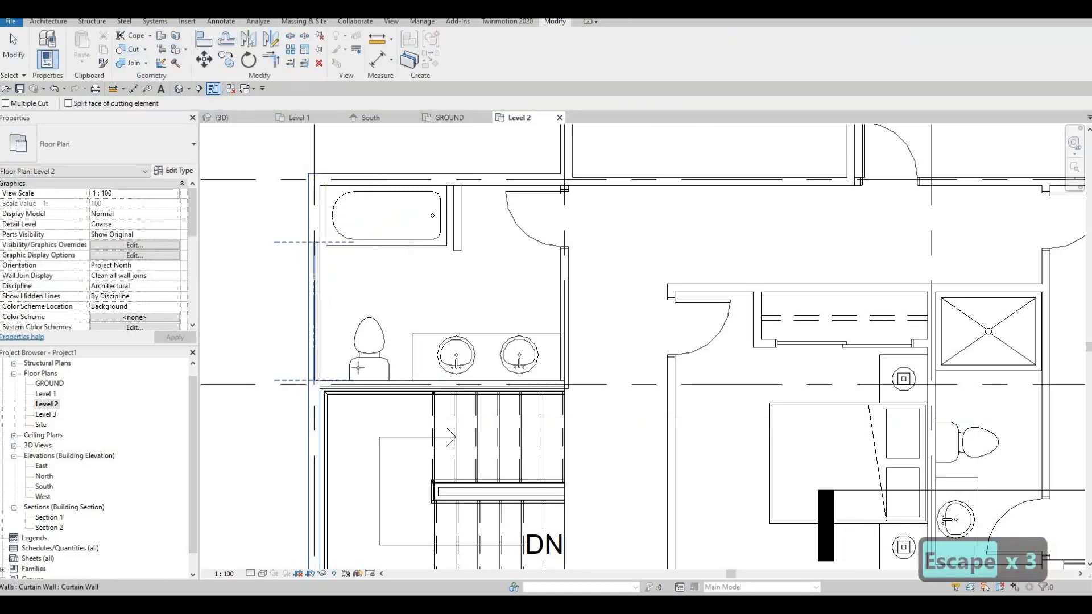
scroll(364, 303, down, 5)
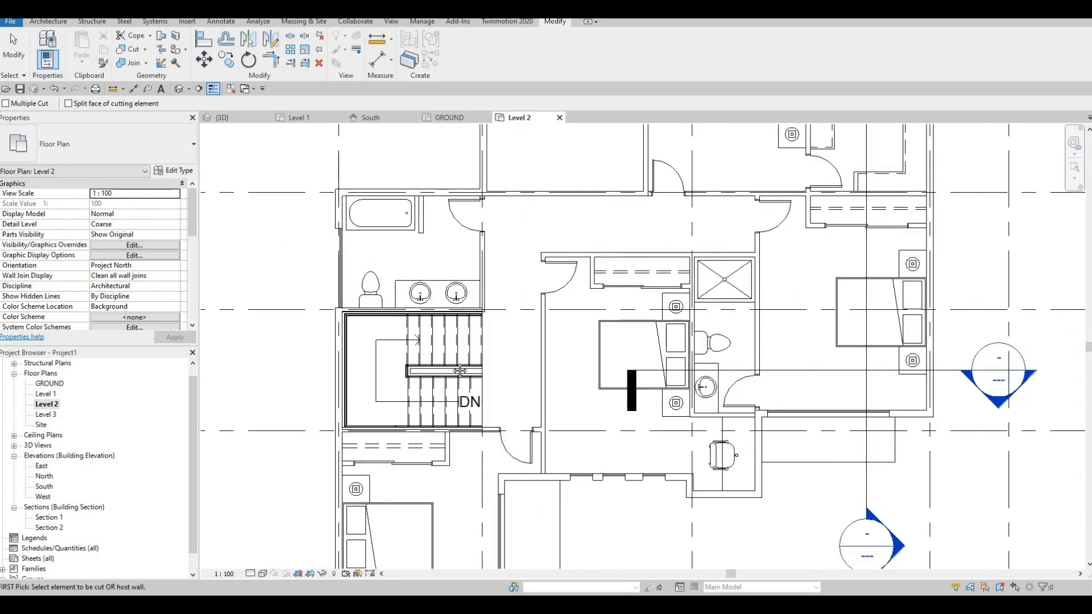
Review the whole Level 2 plan for exterior walls still without windows or uncut curtain walls.
middle_drag(464, 392, 458, 371)
middle_drag(602, 427, 582, 412)
middle_drag(700, 336, 650, 366)
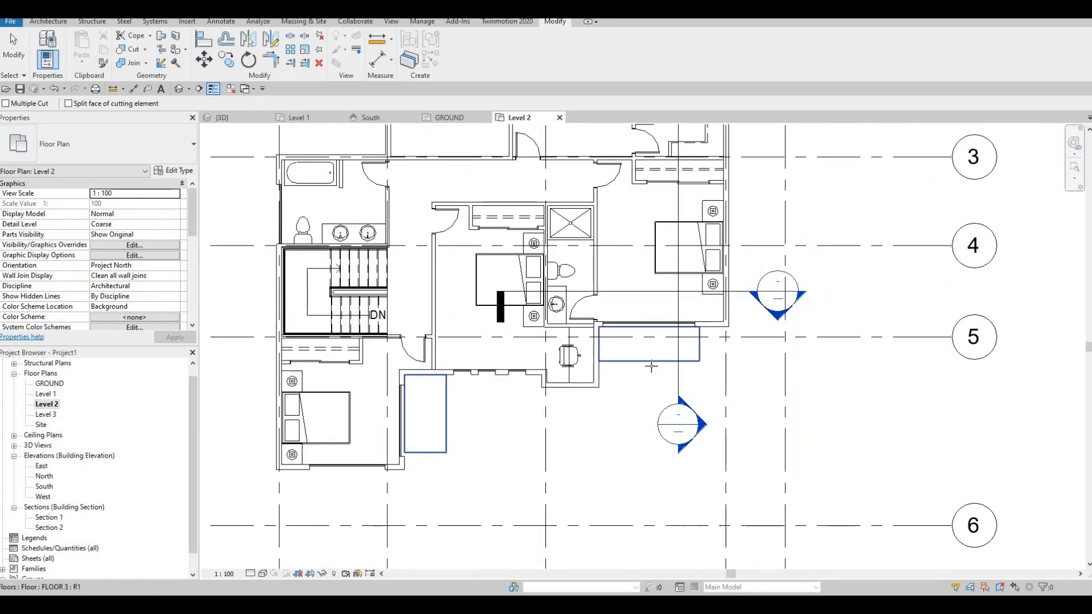
middle_drag(707, 500, 661, 556)
middle_drag(642, 353, 603, 500)
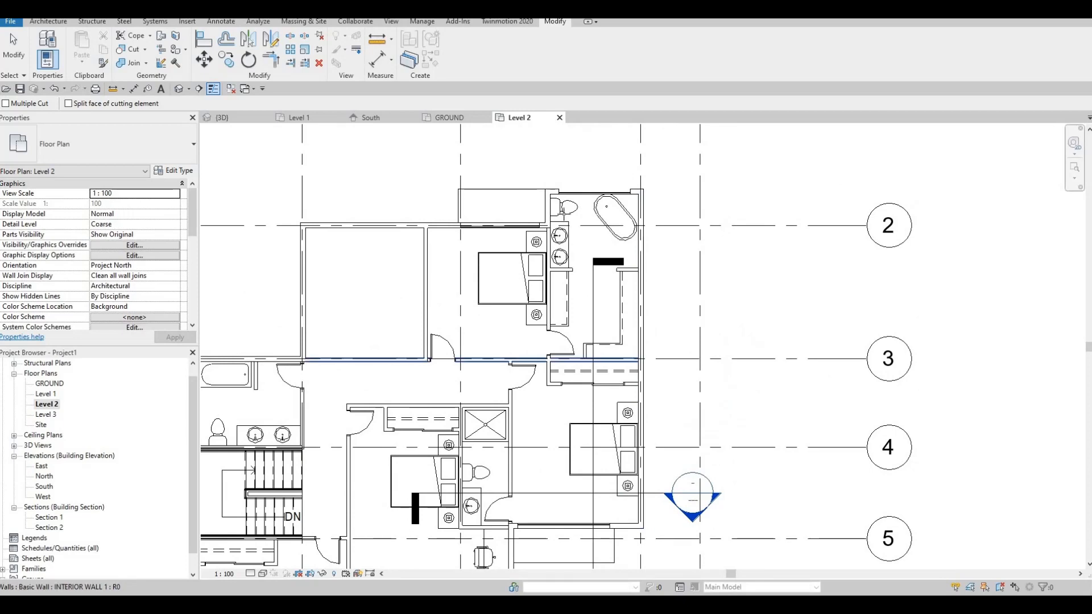
middle_drag(463, 327, 511, 313)
mouse_move(479, 353)
middle_down()
mouse_move(498, 323)
mouse_move(481, 255)
middle_up()
scroll(481, 256, down, 1)
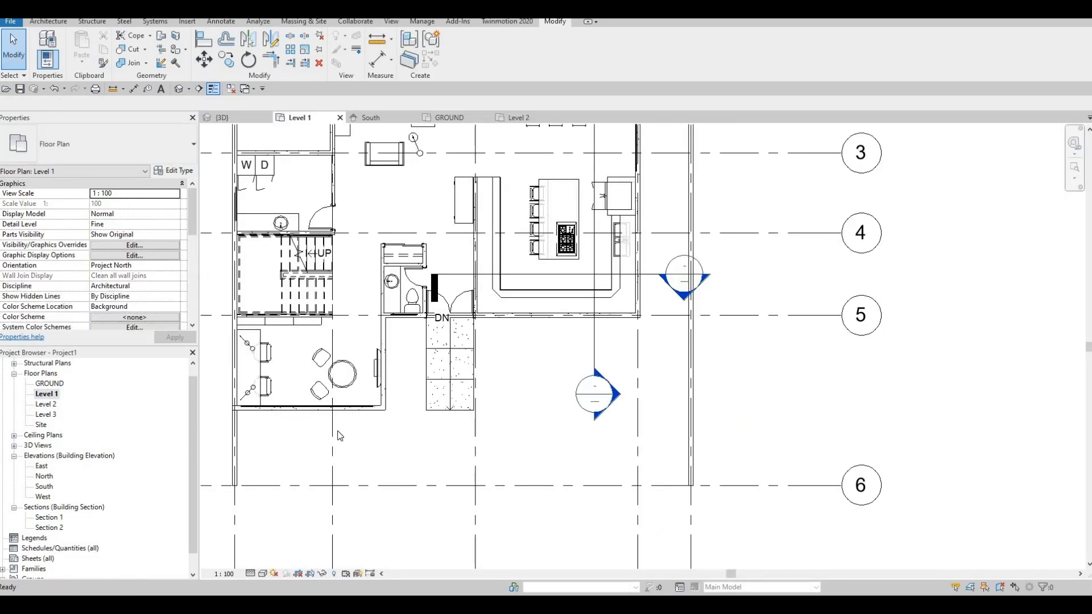
On the Level 1 plan, cut the living area's north and the dining area's east exterior walls with their curtain walls.
middle_drag(463, 448, 467, 482)
middle_drag(396, 429, 413, 485)
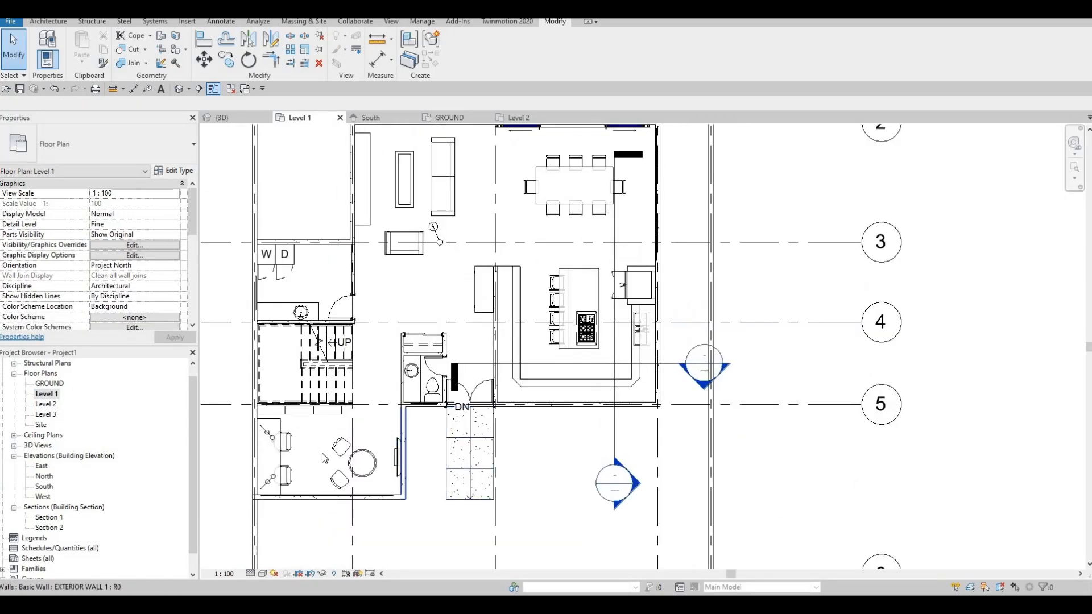
scroll(301, 449, down, 1)
middle_drag(293, 445, 334, 492)
scroll(600, 331, up, 1)
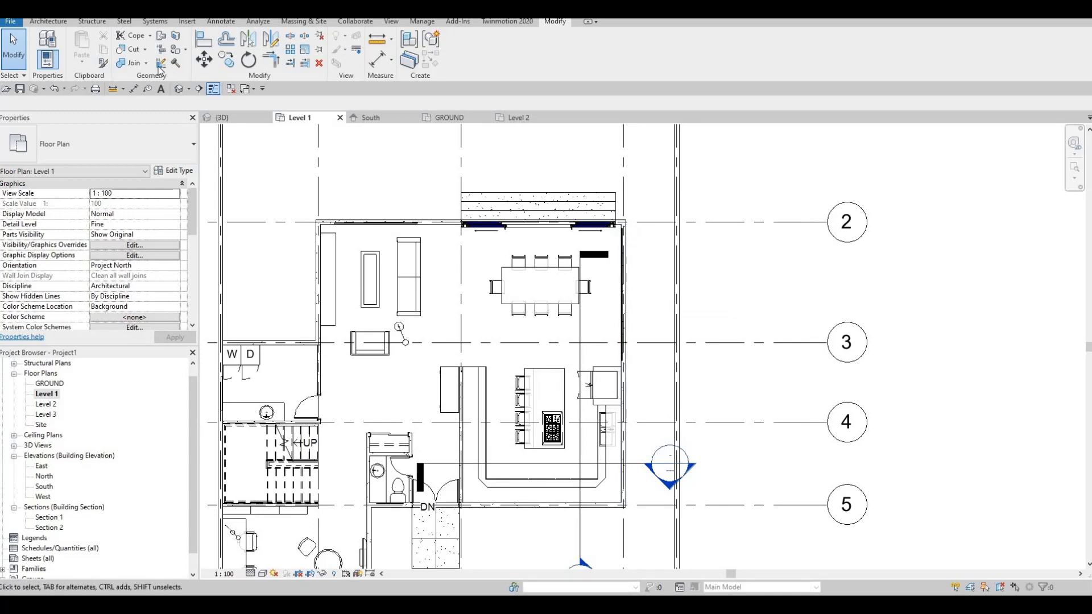
click(132, 50)
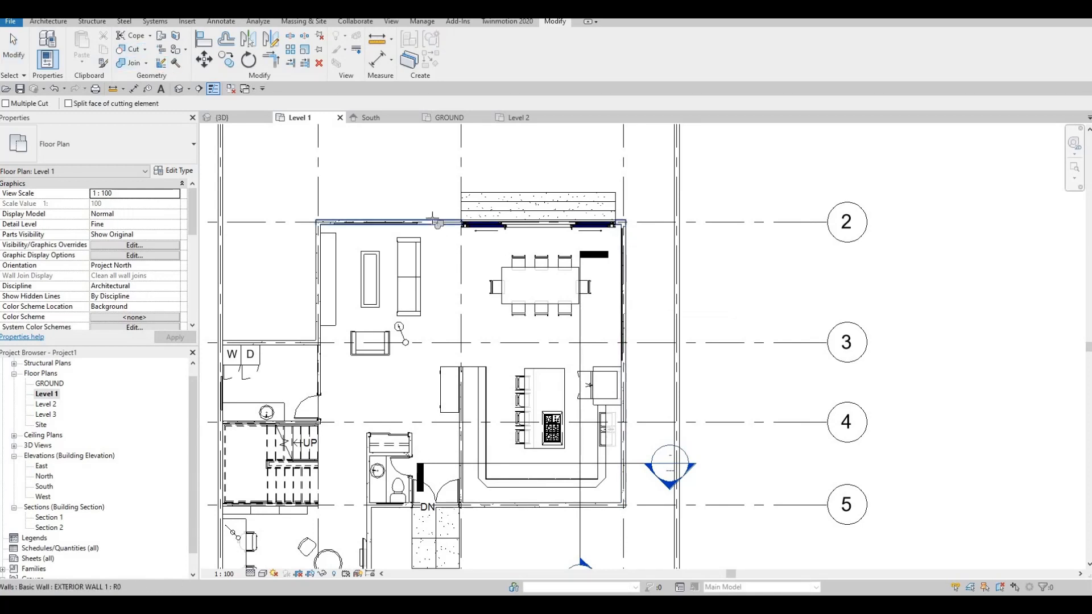
click(623, 261)
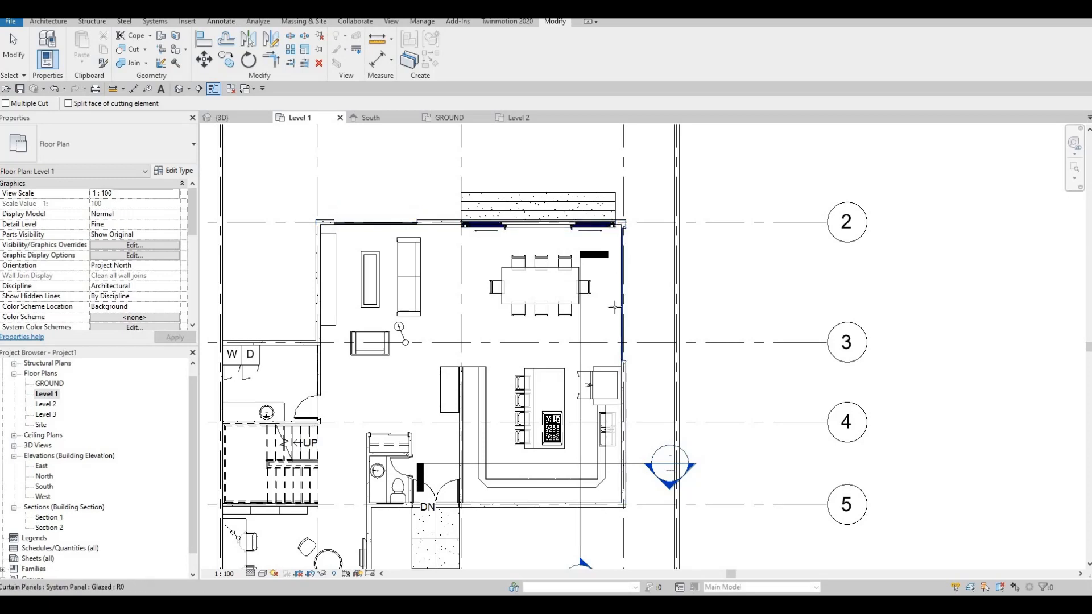
Cut the laundry's west and the office's south exterior walls with their curtain walls.
scroll(310, 385, down, 1)
middle_drag(310, 385, 488, 319)
scroll(464, 307, up, 3)
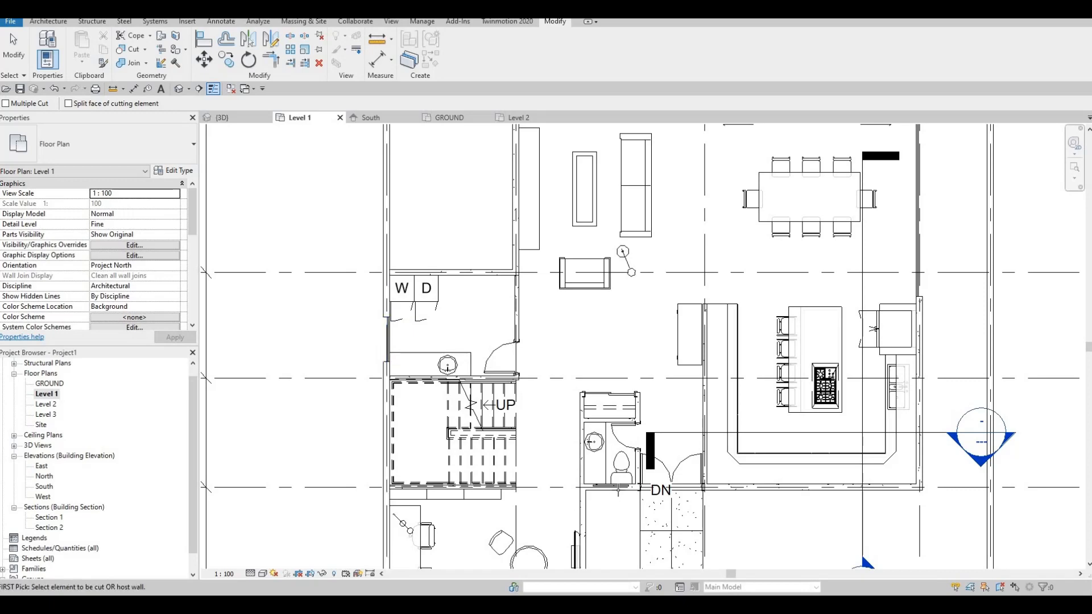
middle_drag(534, 429, 575, 263)
scroll(575, 263, down, 1)
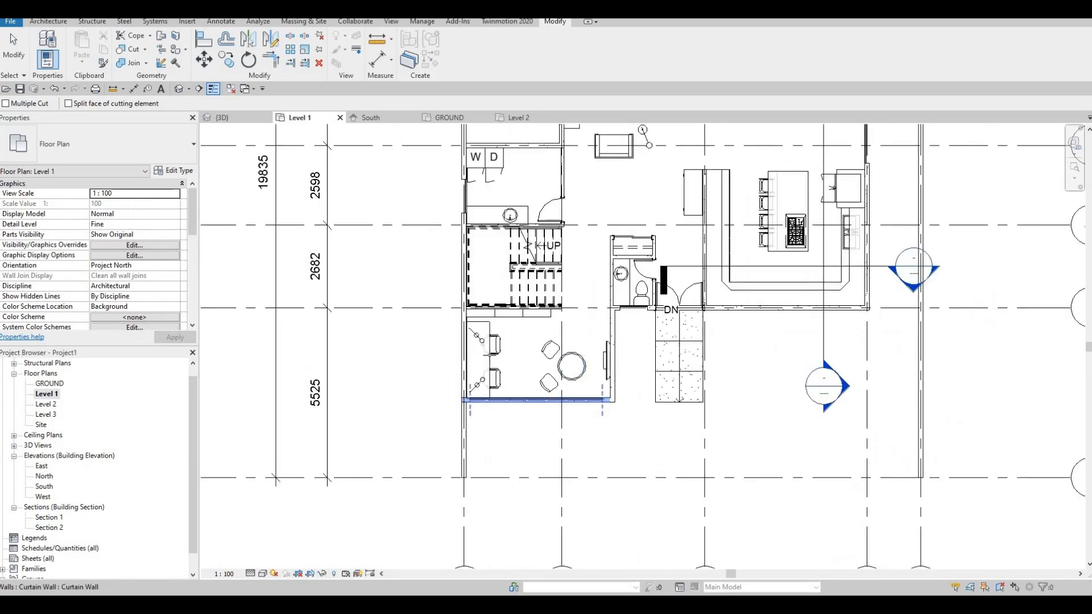
scroll(536, 417, down, 2)
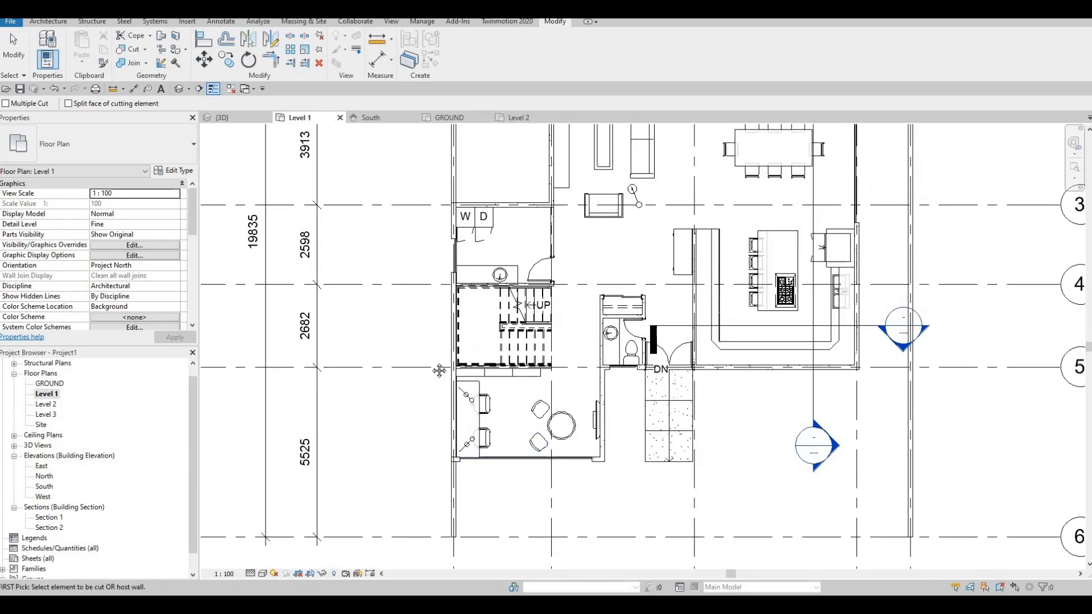
Inspect the curtain wall windows on all sides of the house in 3D and check the Level 2 plan above the living area.
key(Escape)
middle_drag(274, 159, 188, 189)
key(Escape)
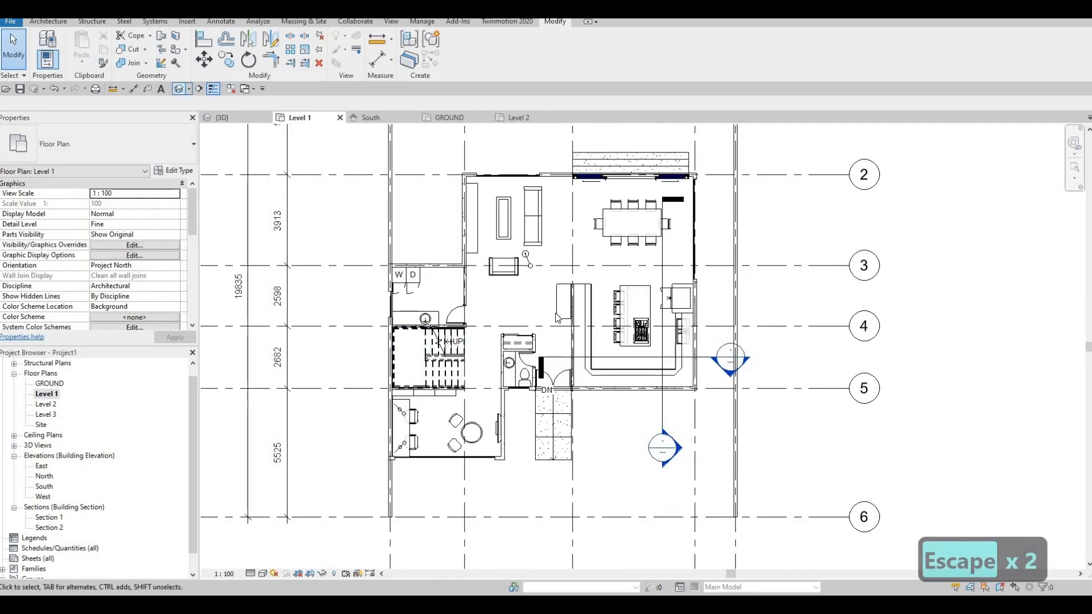
shift+middle_drag(507, 272, 552, 333)
scroll(550, 330, up, 1)
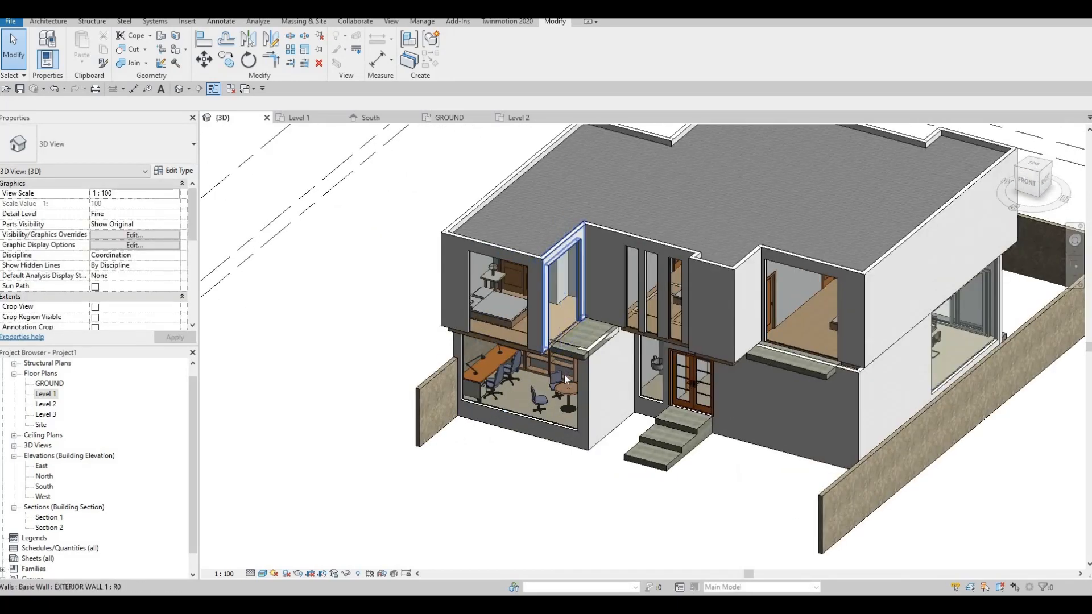
shift+middle_drag(566, 364, 631, 271)
scroll(640, 285, up, 1)
shift+middle_drag(664, 406, 663, 479)
middle_drag(663, 479, 426, 251)
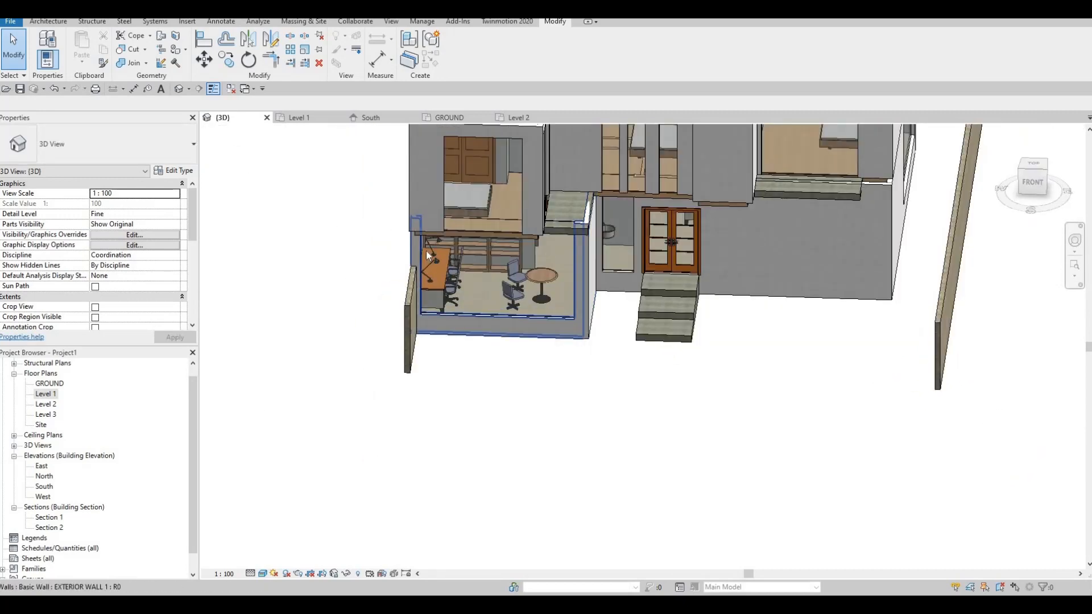
shift+middle_drag(659, 398, 658, 349)
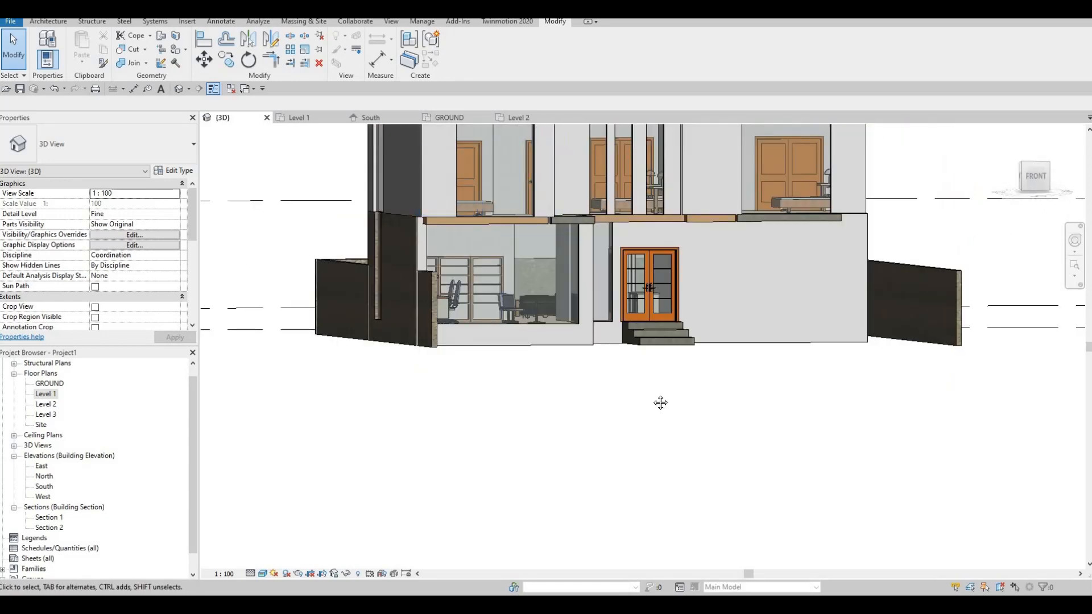
shift+middle_drag(660, 402, 537, 260)
scroll(536, 259, up, 3)
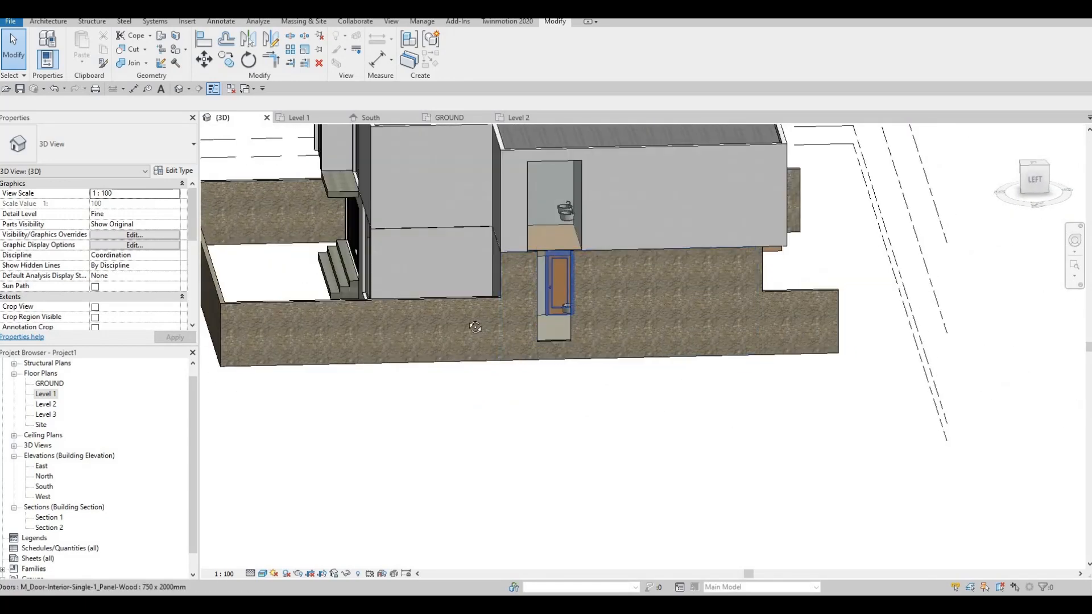
shift+middle_drag(475, 327, 677, 485)
shift+middle_drag(875, 475, 359, 383)
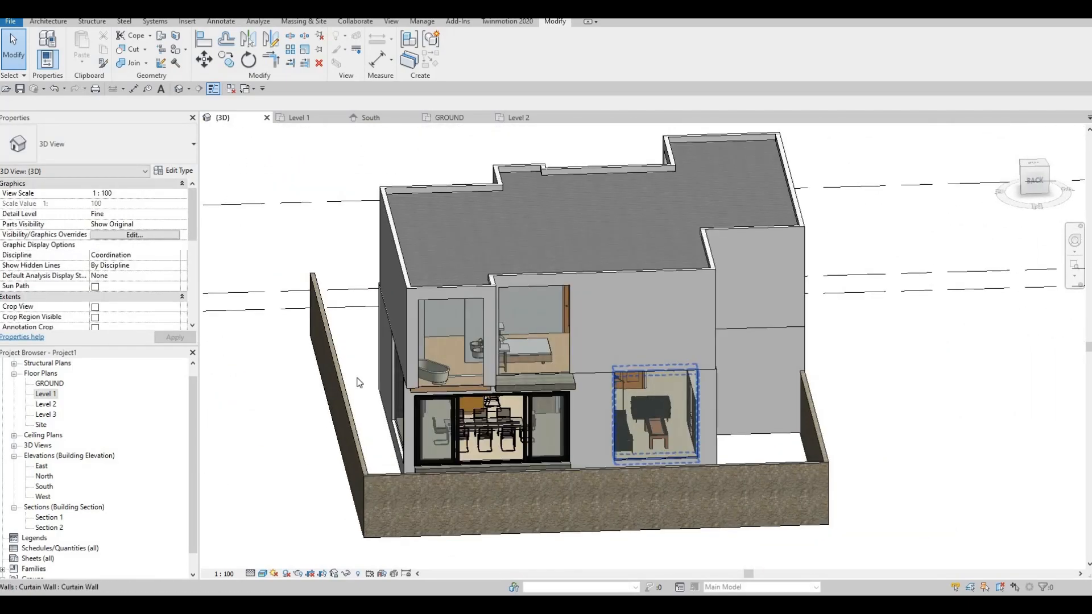
scroll(360, 383, down, 1)
double_click(46, 404)
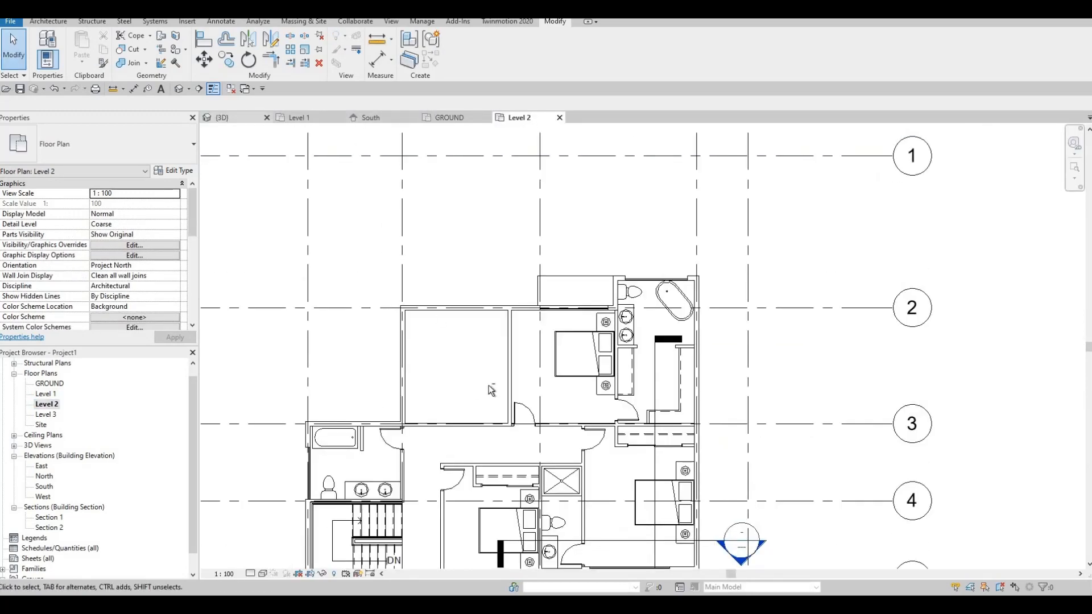
click(222, 117)
shift+middle_drag(502, 406, 473, 384)
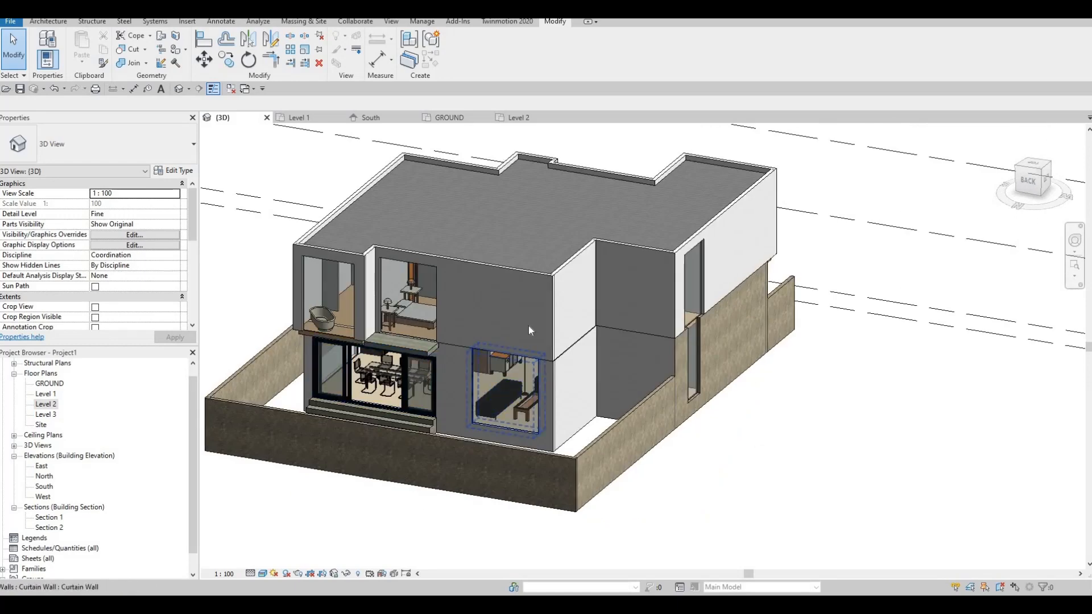
Stretch the top of the living area's north curtain wall up through the Level 2 exterior wall as a double-height window.
click(508, 347)
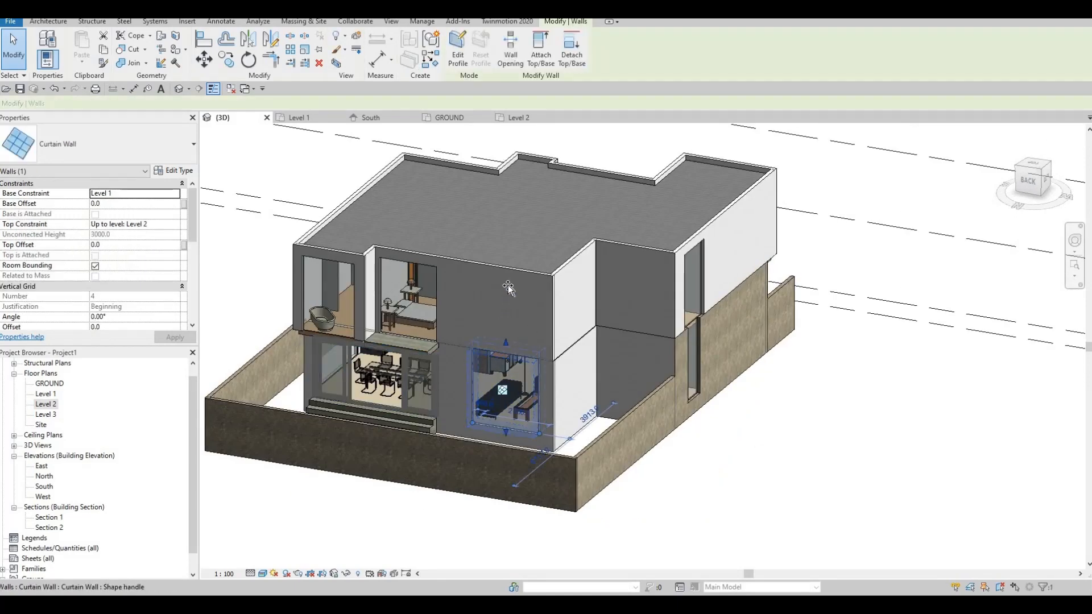
drag(507, 285, 500, 333)
key(Escape)
key(Escape)
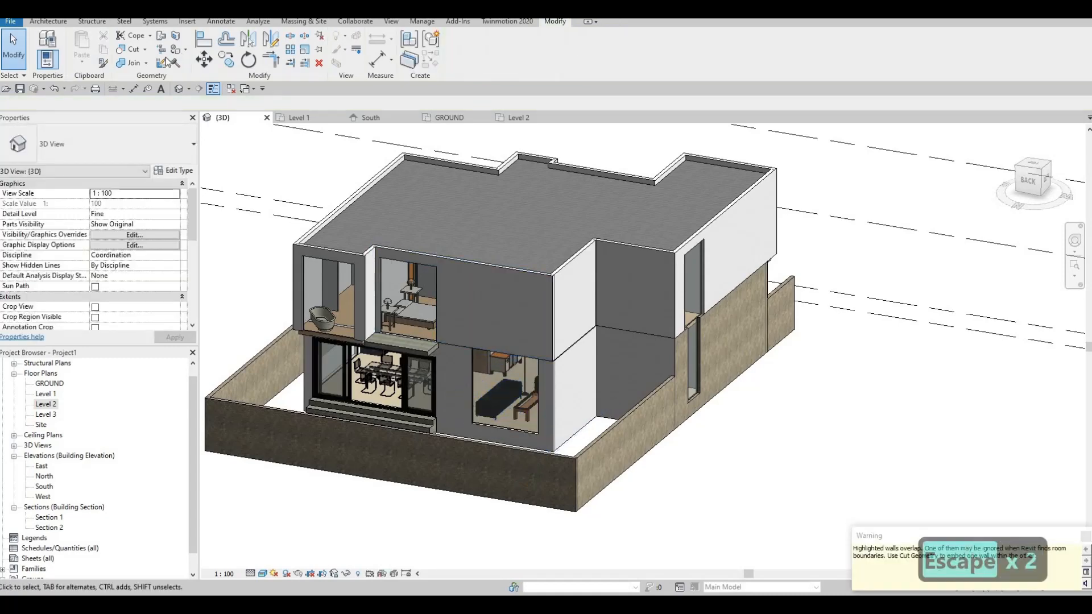
Cut the Level 2 north exterior wall with the living area's extended curtain wall using Cut Geometry.
key(c)
key(g)
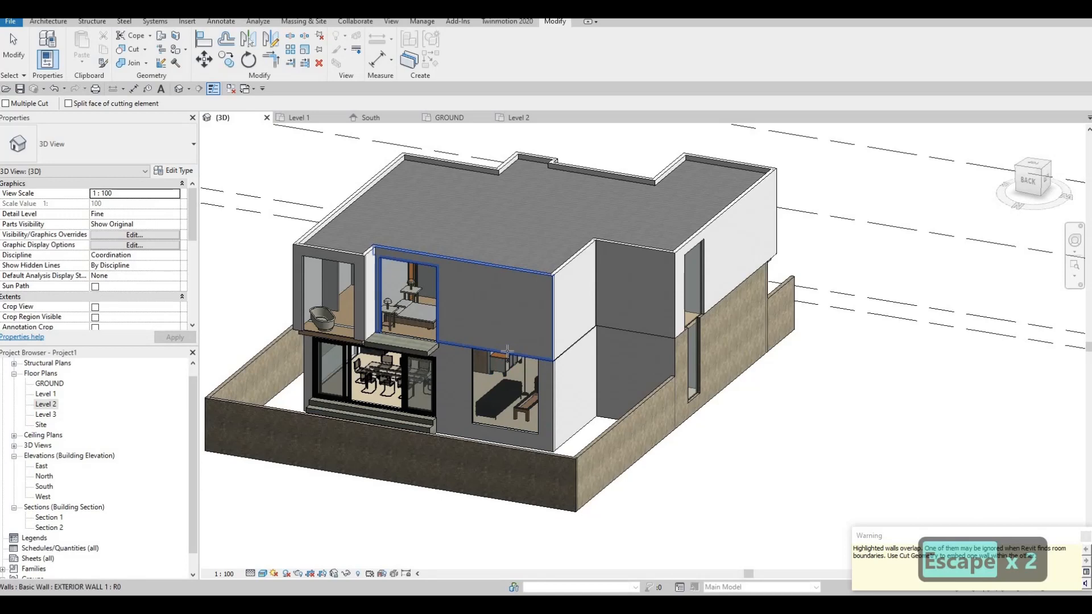
click(518, 290)
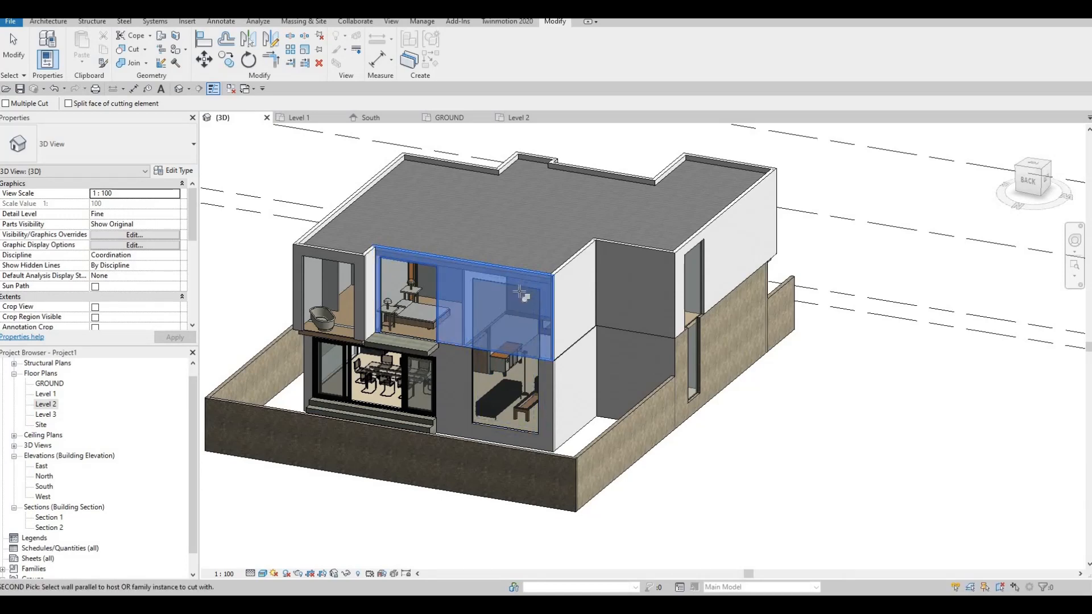
click(480, 427)
key(Escape)
Examine the double-height living area window and the rear facade from several angles in 3D.
shift+middle_drag(563, 418, 649, 426)
shift+middle_drag(598, 352, 662, 394)
scroll(569, 301, up, 2)
shift+middle_drag(552, 401, 665, 383)
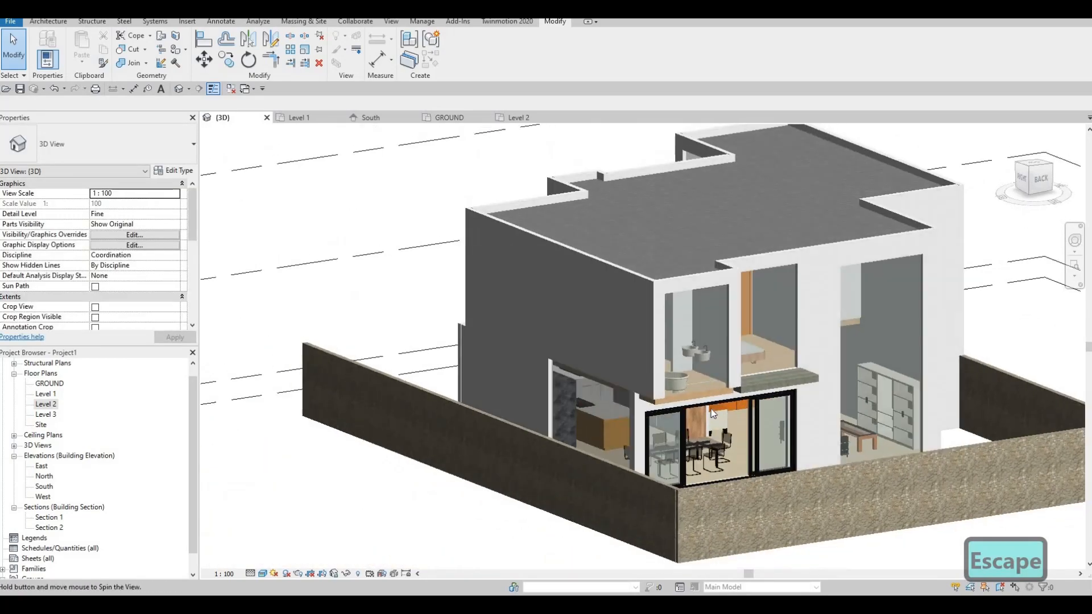
middle_drag(844, 405, 796, 364)
scroll(796, 364, up, 2)
middle_drag(892, 327, 640, 319)
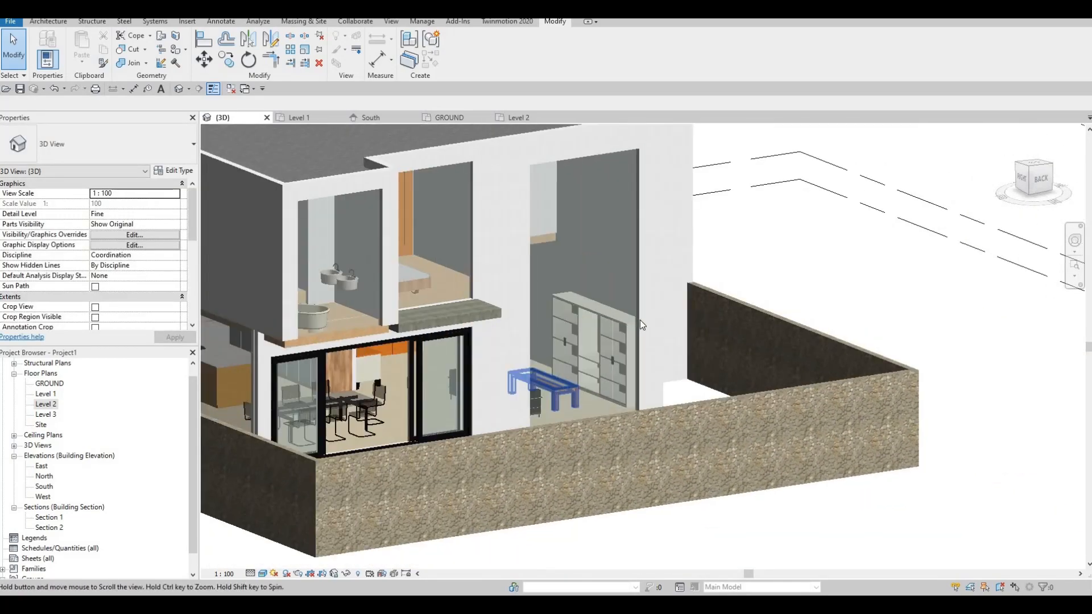
scroll(641, 320, up, 2)
scroll(642, 320, down, 2)
shift+middle_drag(421, 410, 765, 462)
scroll(767, 464, up, 2)
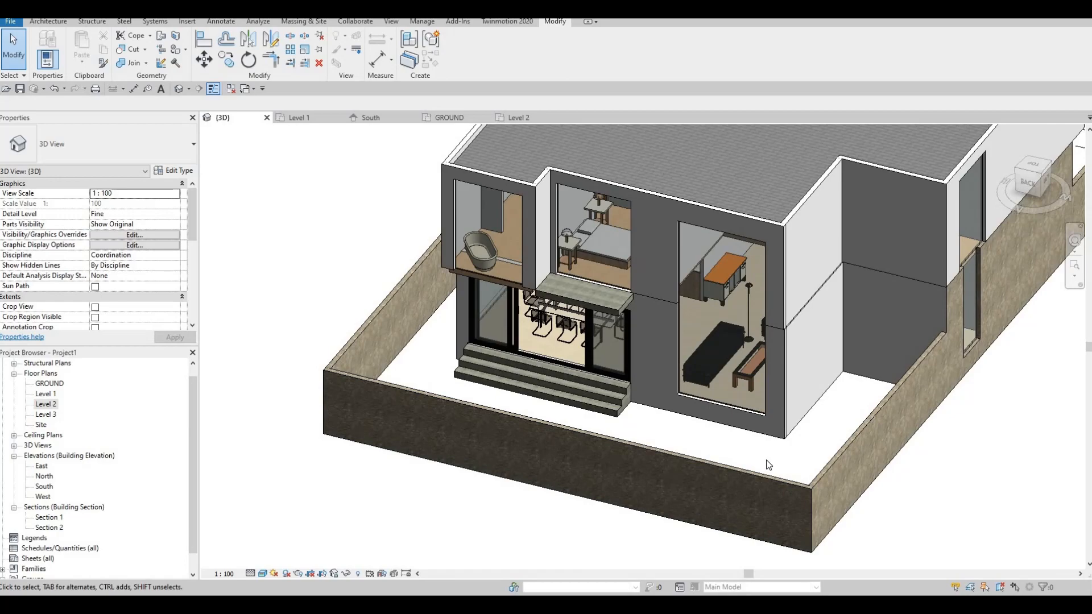
Examine the front facade's Level 1 windows and how their tops meet the floor above.
mouse_move(680, 474)
shift+middle_down()
mouse_move(711, 512)
mouse_move(711, 477)
mouse_move(696, 476)
shift+middle_up()
shift+middle_drag(705, 425, 707, 453)
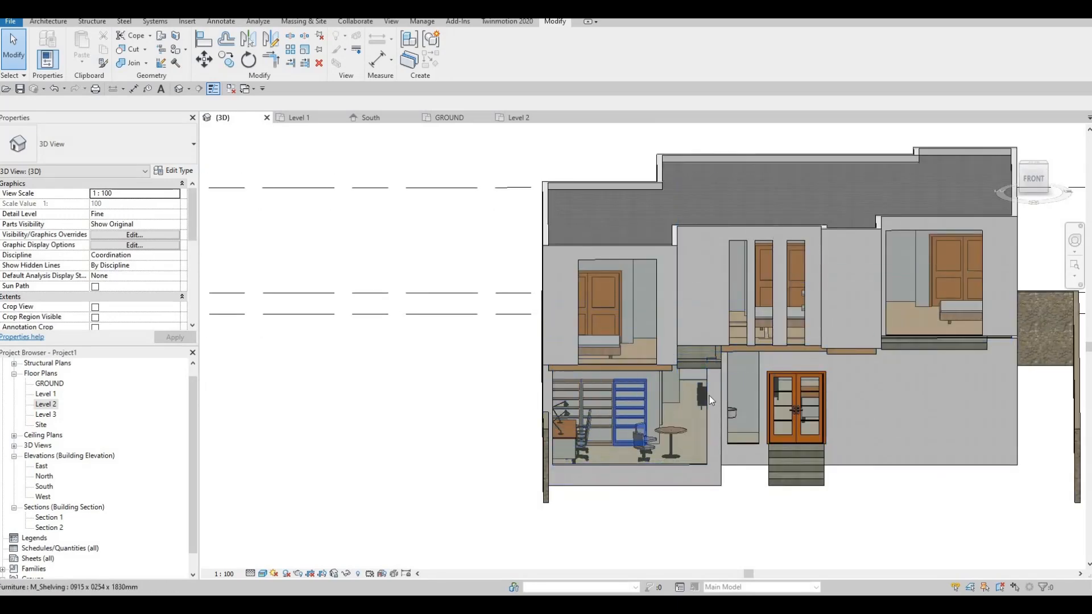
shift+middle_drag(701, 426, 633, 431)
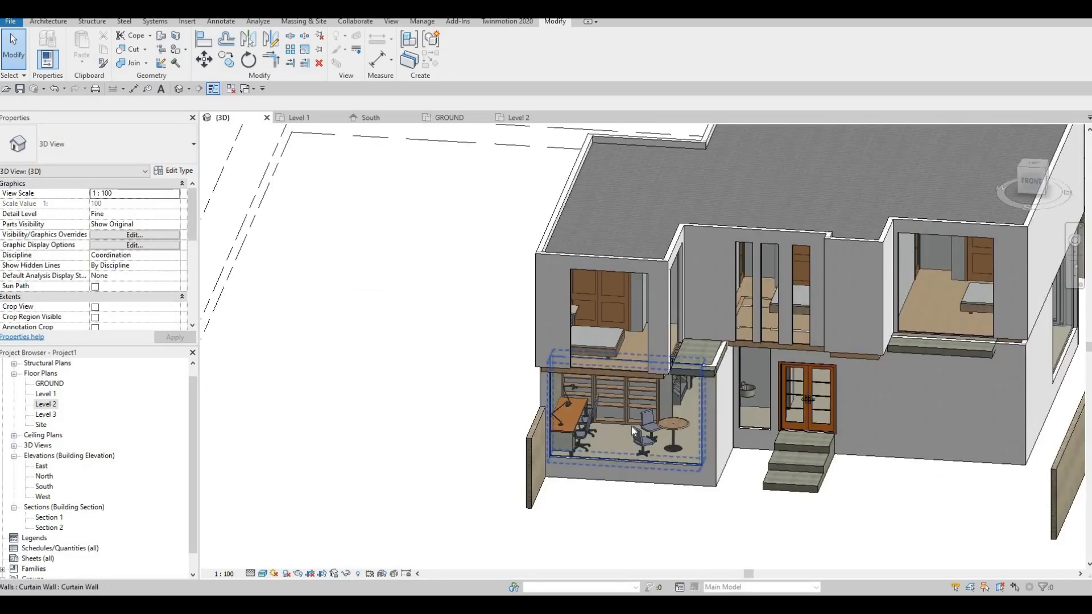
click(547, 421)
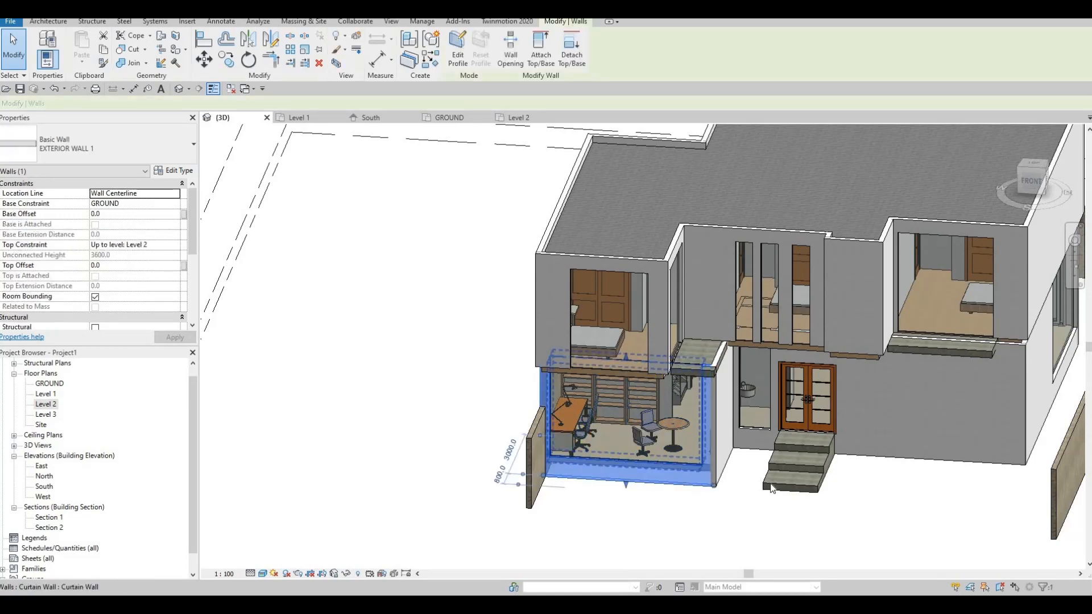
key(Escape)
shift+middle_drag(718, 374, 756, 421)
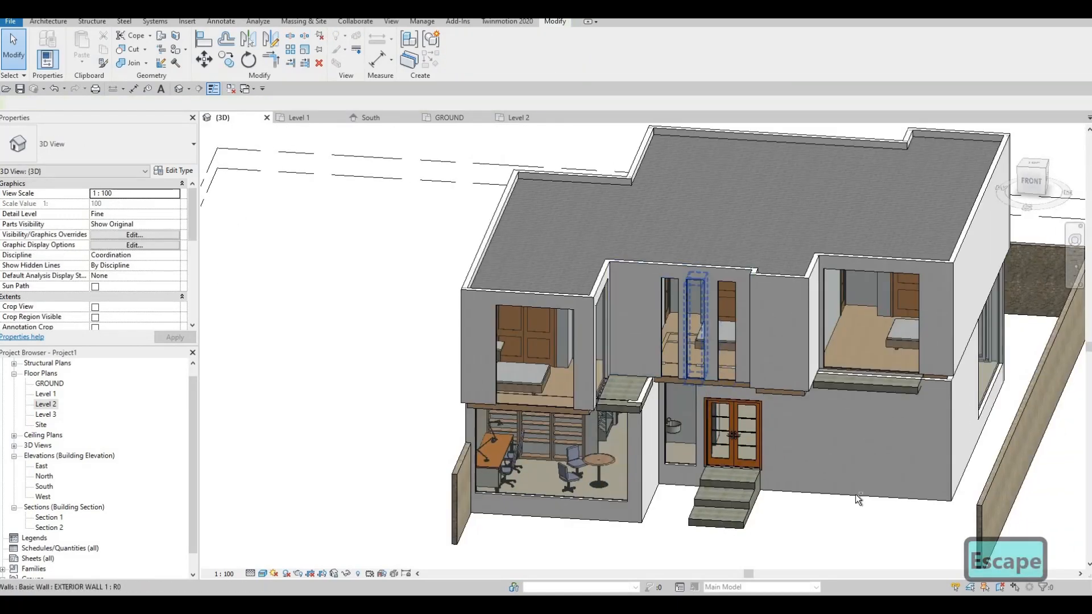
shift+middle_drag(856, 494, 674, 427)
shift+middle_drag(702, 466, 675, 544)
middle_drag(853, 256, 637, 421)
key(Escape)
shift+middle_drag(581, 378, 549, 330)
scroll(551, 325, up, 3)
scroll(551, 325, down, 2)
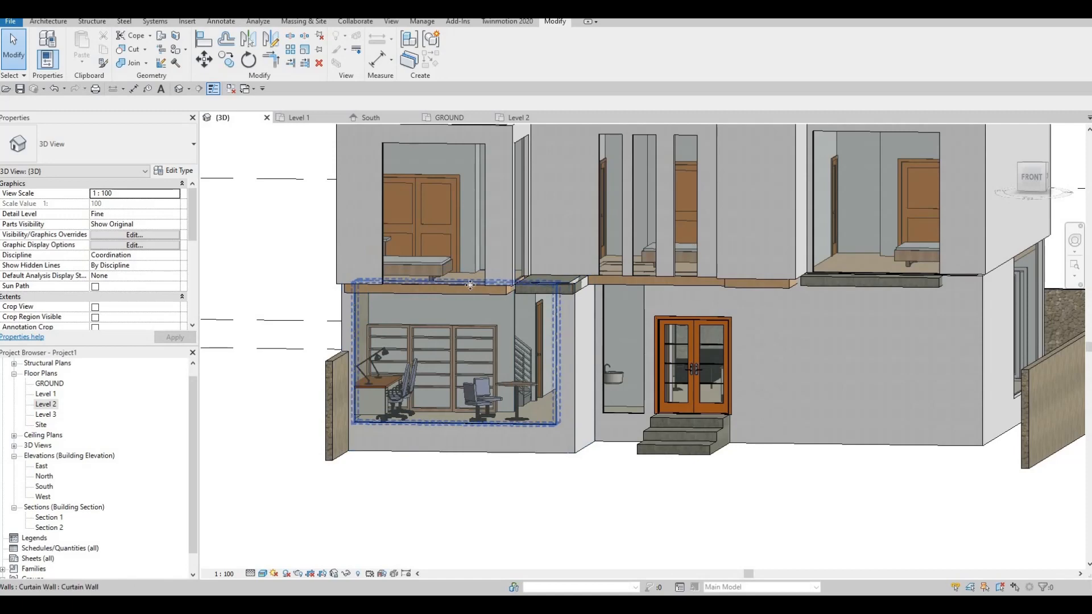
Lower the top of the office's south curtain wall to a top offset of -586.2.
click(555, 320)
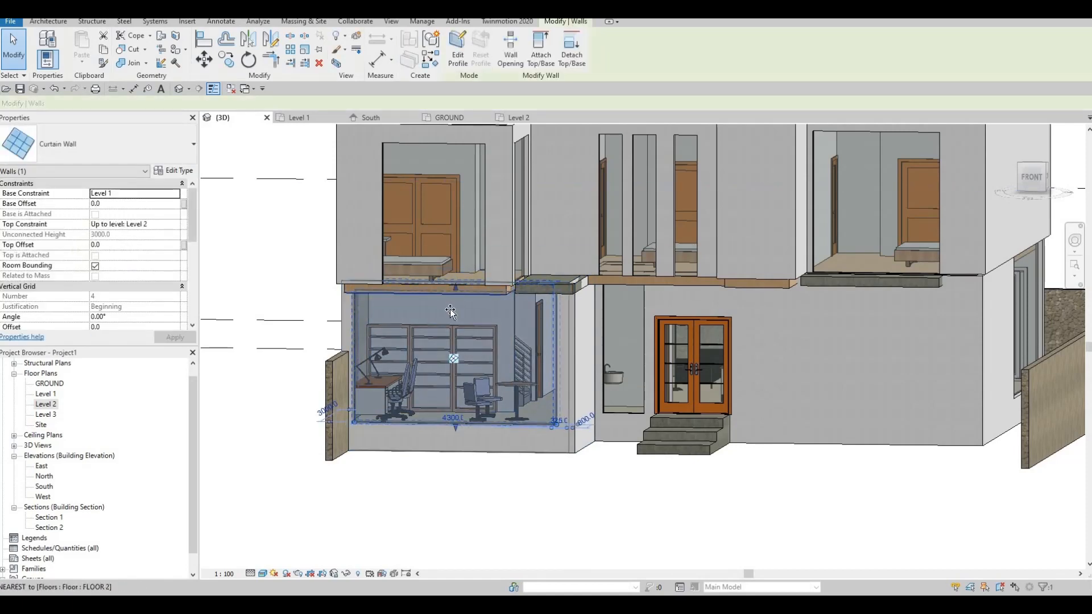
drag(450, 311, 452, 352)
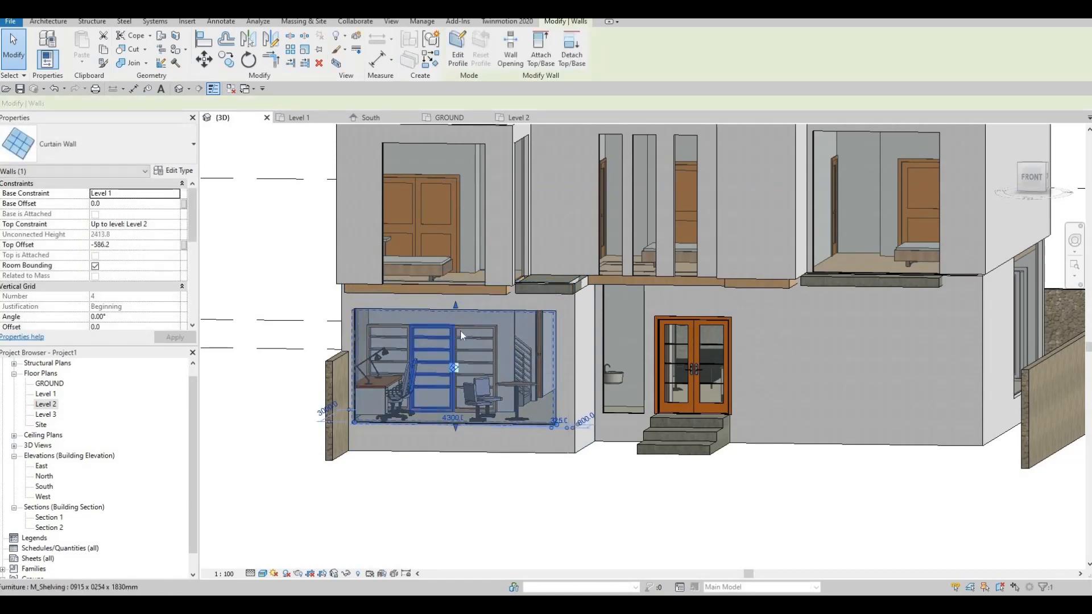
key(Escape)
key(Escape)
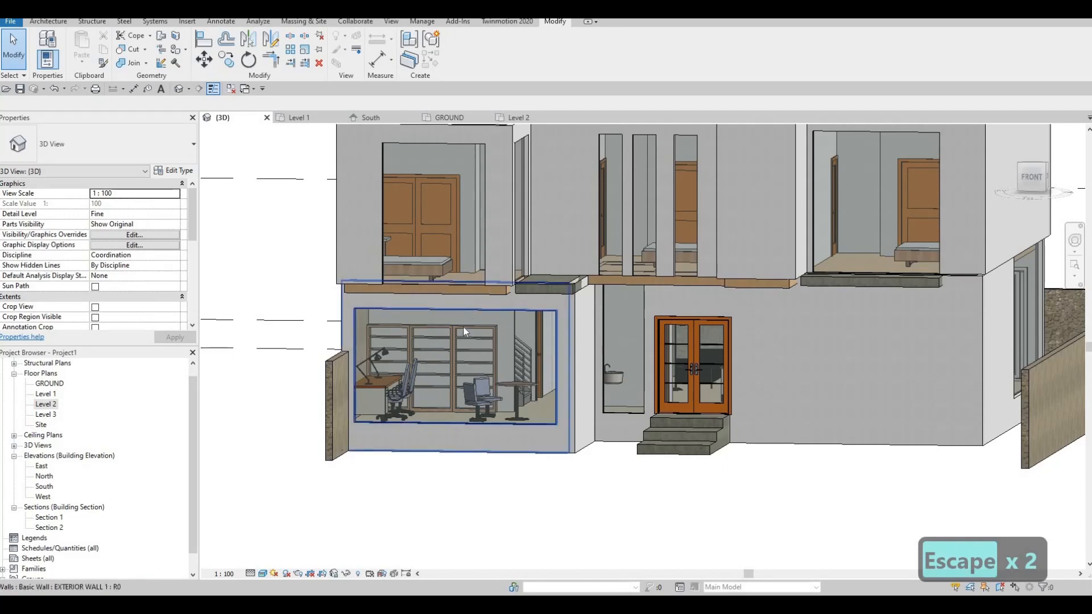
key(Escape)
key(a)
key(l)
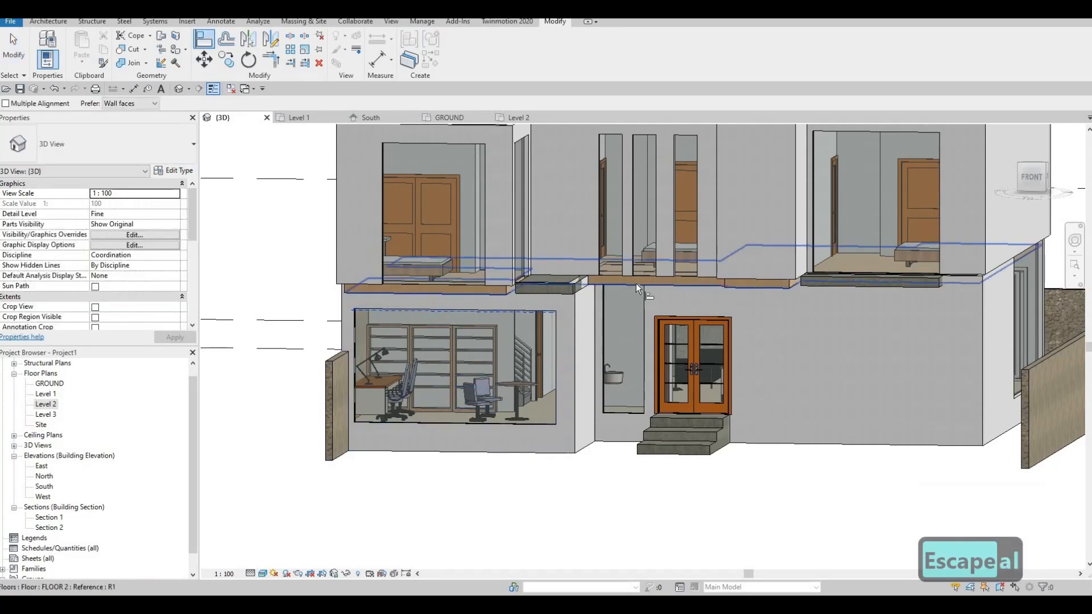
key(Tab)
key(Tab)
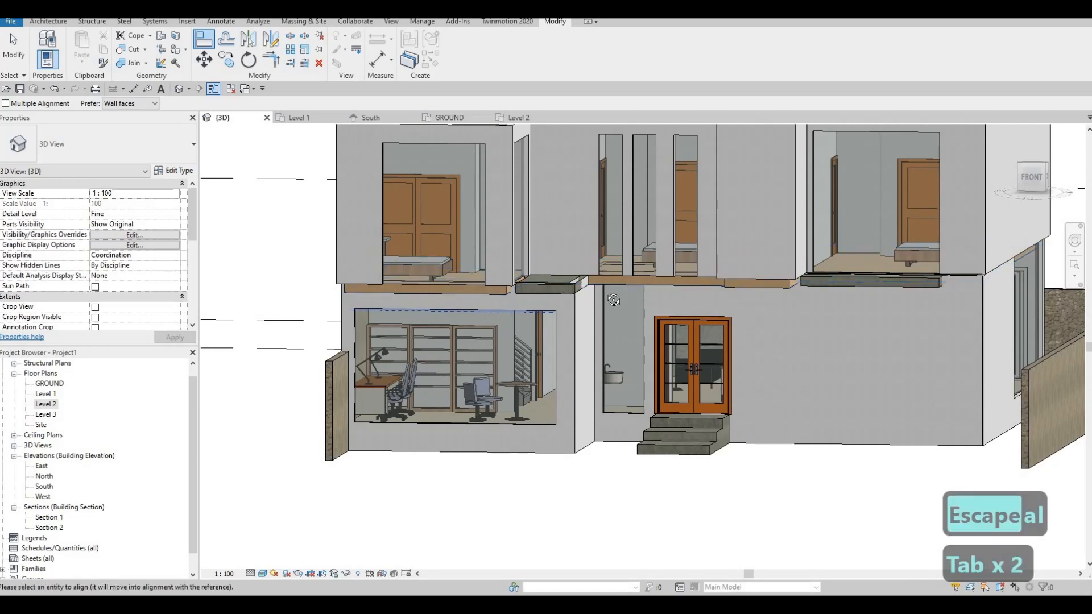
mouse_move(613, 299)
shift+middle_down()
mouse_move(636, 287)
mouse_move(613, 278)
shift+middle_up()
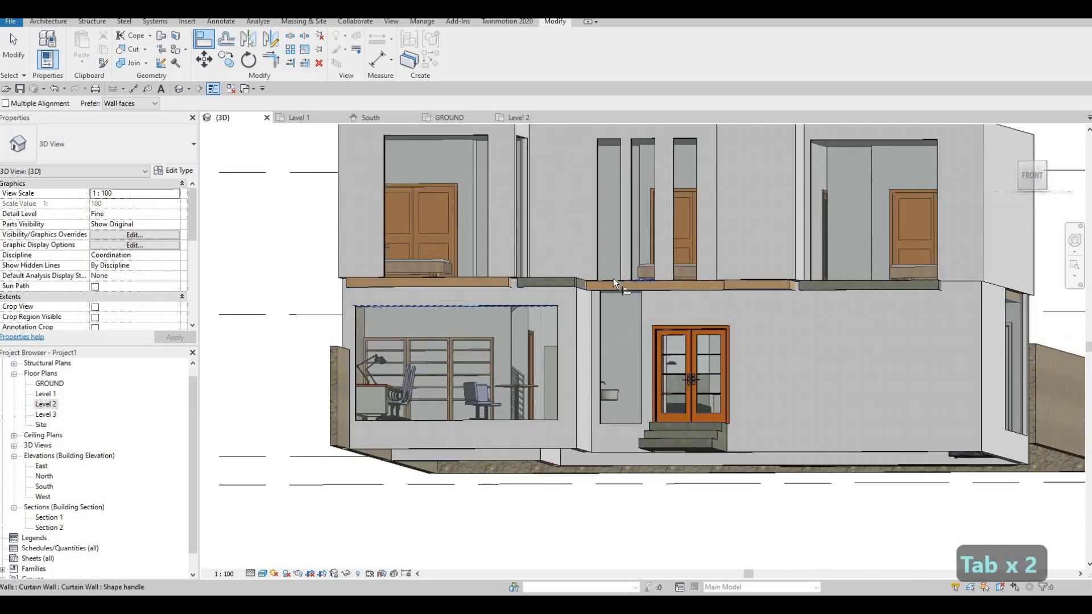
key(Escape)
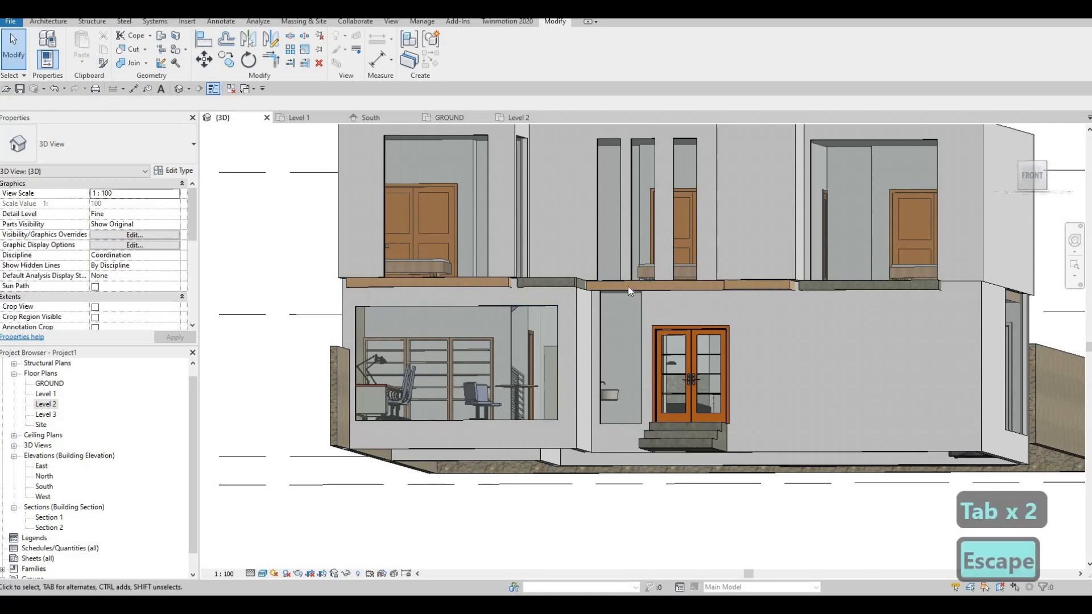
key(Escape)
Lower the top of the powder room's curtain wall beside the entrance to a top offset of -502.3.
click(619, 306)
key(Escape)
key(Escape)
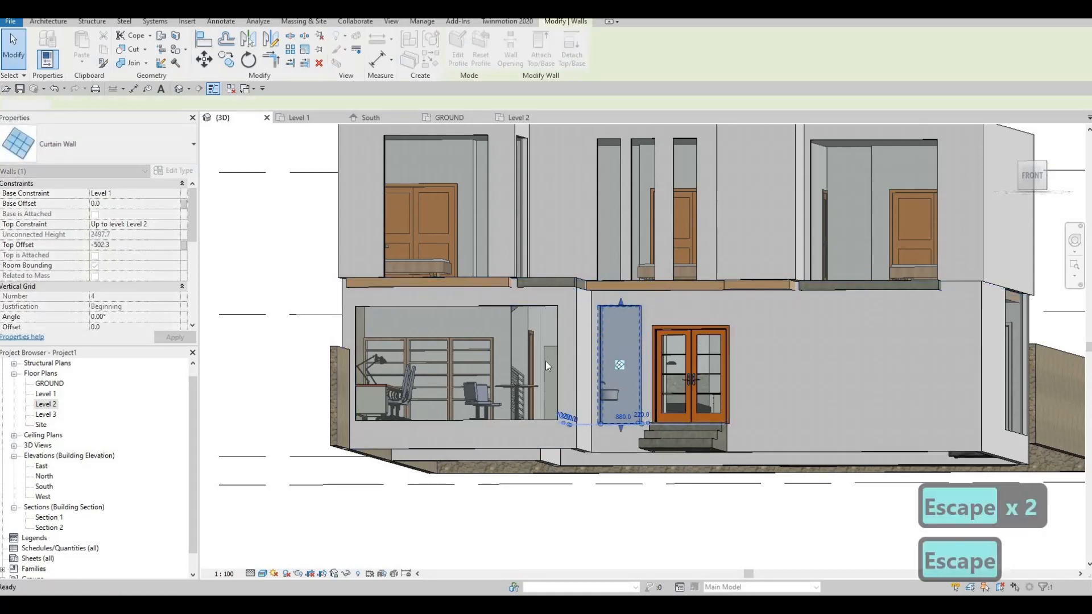
Align the top of the powder room's curtain wall with the top of the office's curtain wall.
key(a)
key(l)
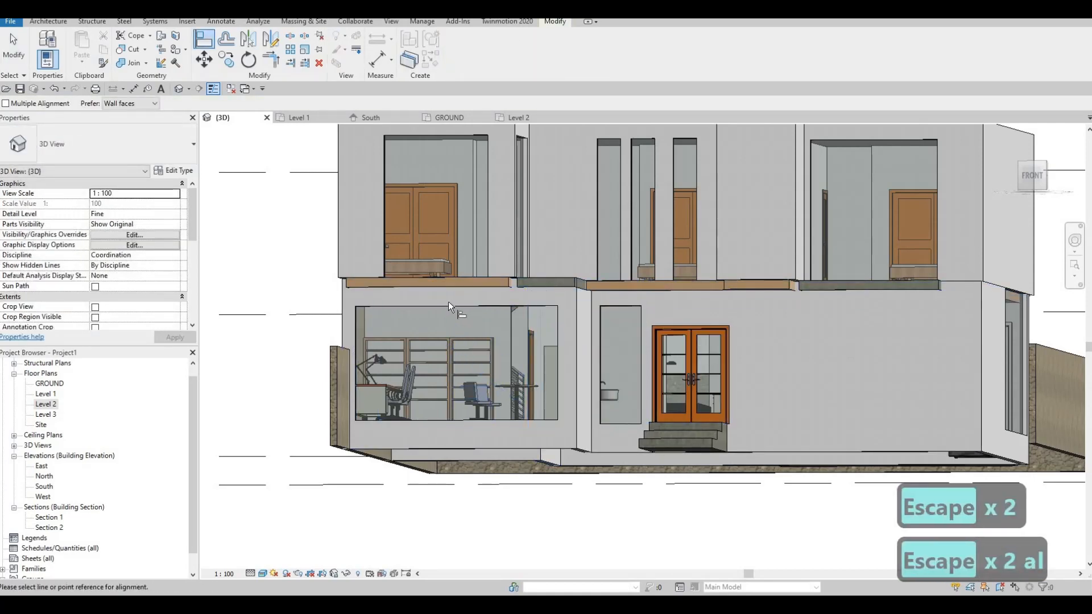
key(Escape)
key(Escape)
key(a)
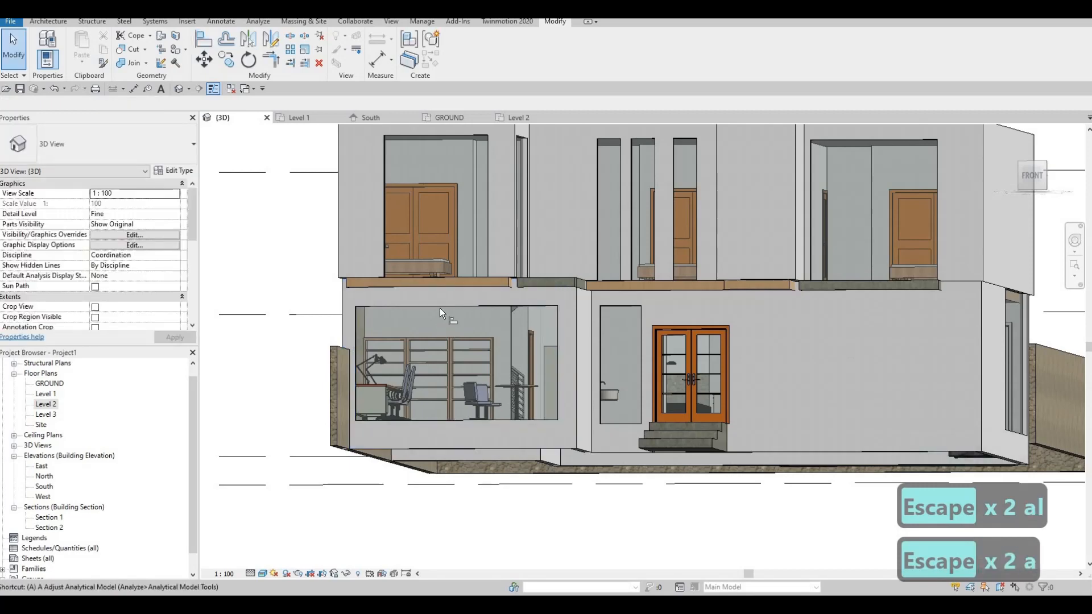
key(l)
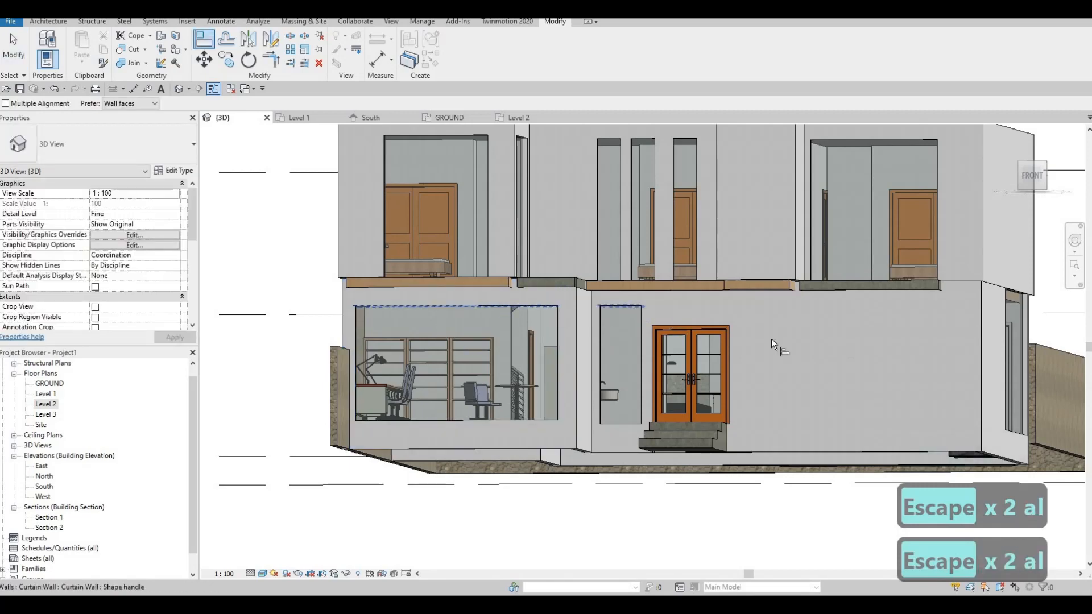
scroll(771, 339, down, 3)
mouse_move(771, 339)
shift+middle_down()
mouse_move(743, 402)
mouse_move(823, 329)
mouse_move(789, 329)
shift+middle_up()
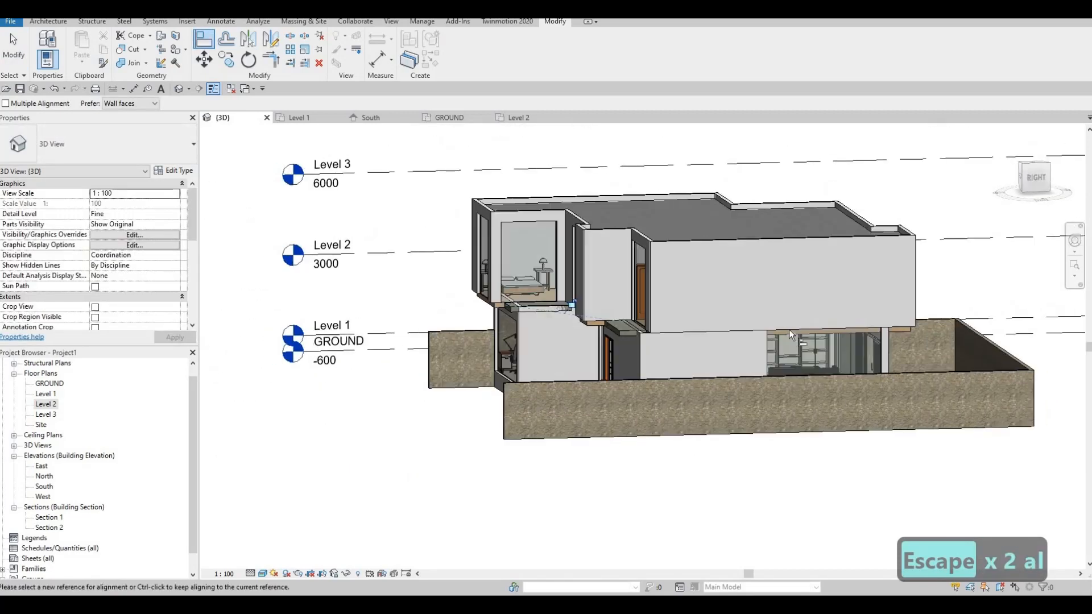
click(775, 334)
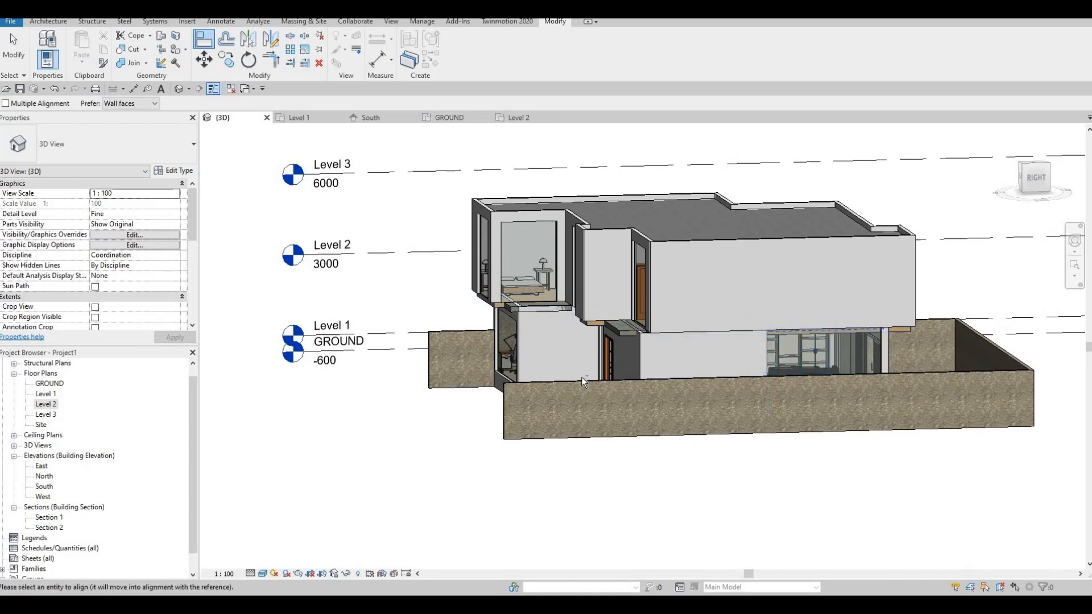
key(Escape)
key(Escape)
Align the top of the kitchen's east curtain wall with the top of the powder room's curtain wall.
shift+middle_drag(681, 347, 673, 346)
key(a)
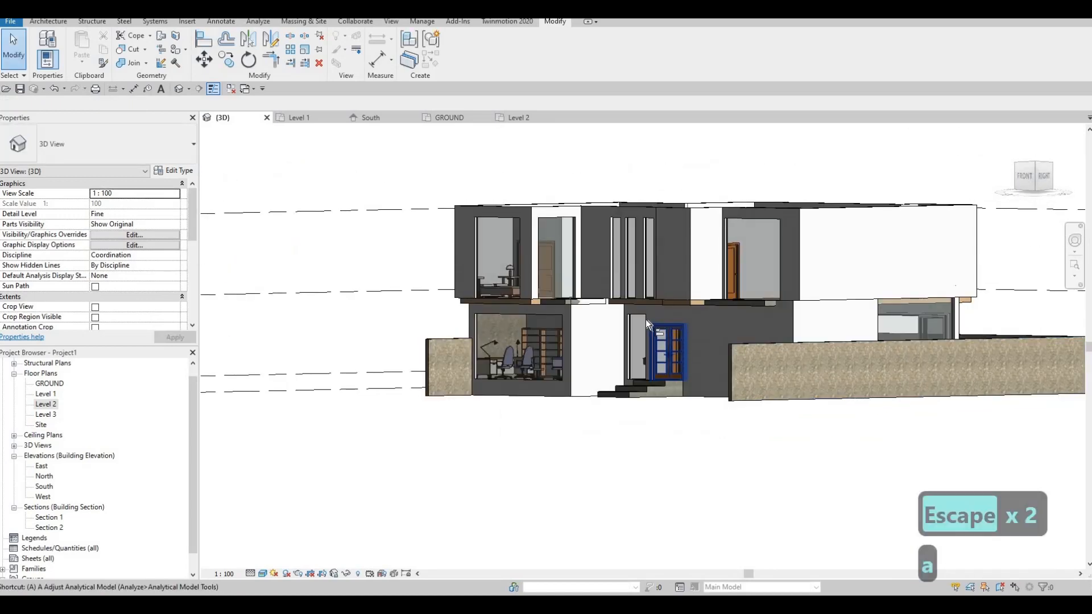
key(l)
click(643, 315)
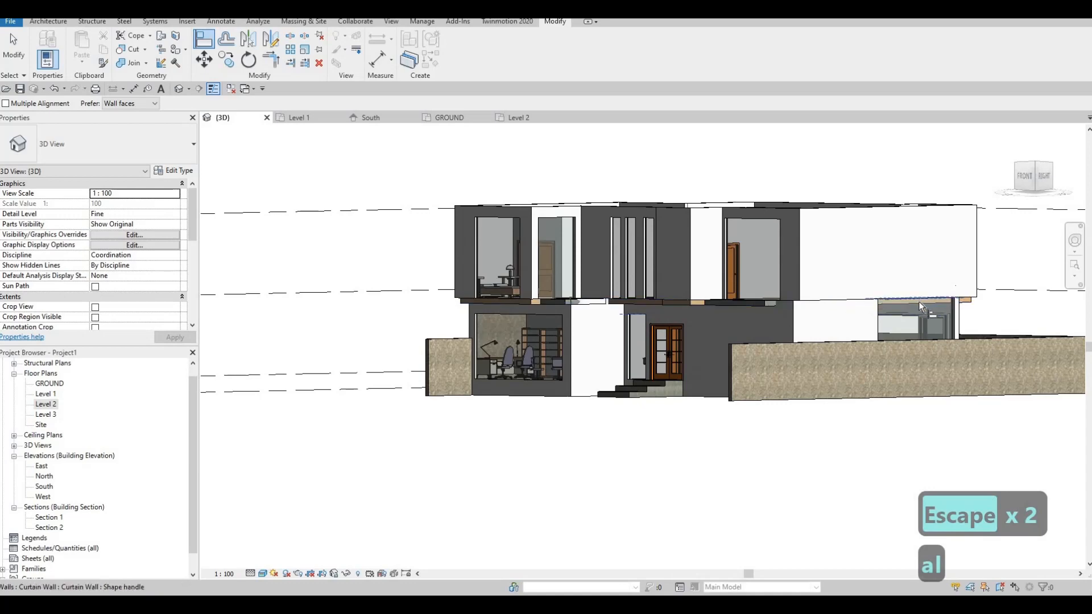
click(919, 302)
Try to align the top of the west bathroom's Level 1 curtain wall with the top of the kitchen's east curtain wall.
shift+middle_drag(694, 359, 634, 240)
scroll(623, 322, up, 3)
scroll(688, 290, up, 5)
scroll(634, 240, down, 1)
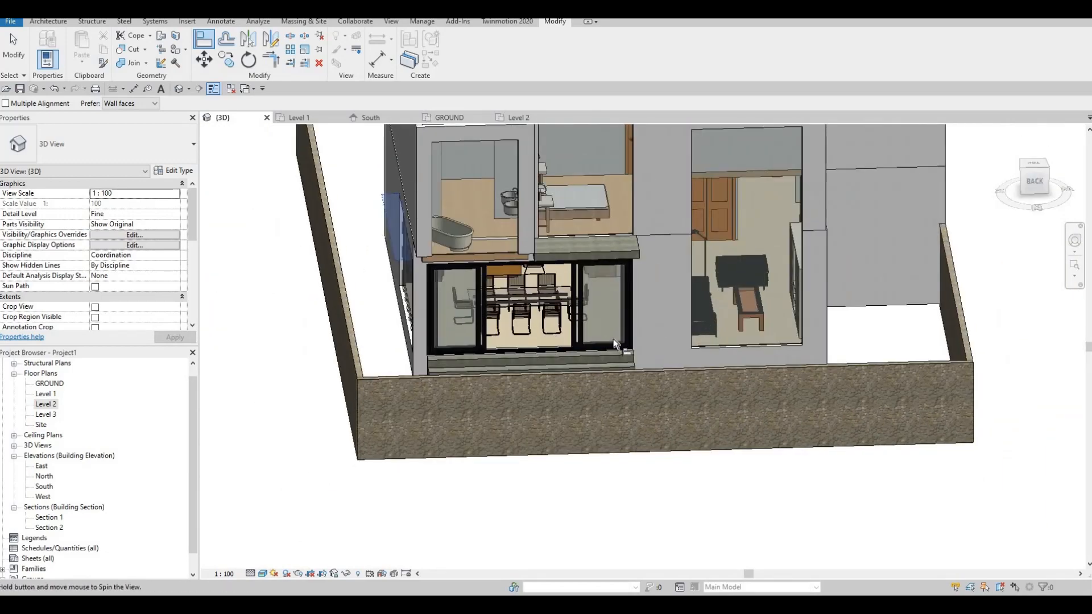
shift+middle_drag(613, 339, 582, 381)
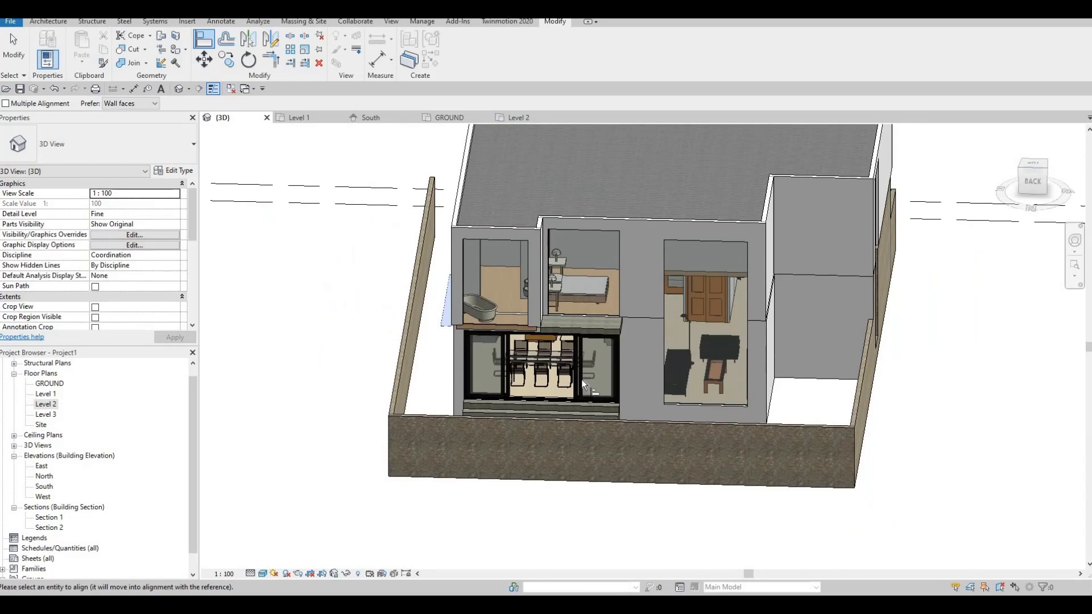
shift+middle_drag(827, 396, 658, 300)
shift+middle_drag(612, 261, 606, 260)
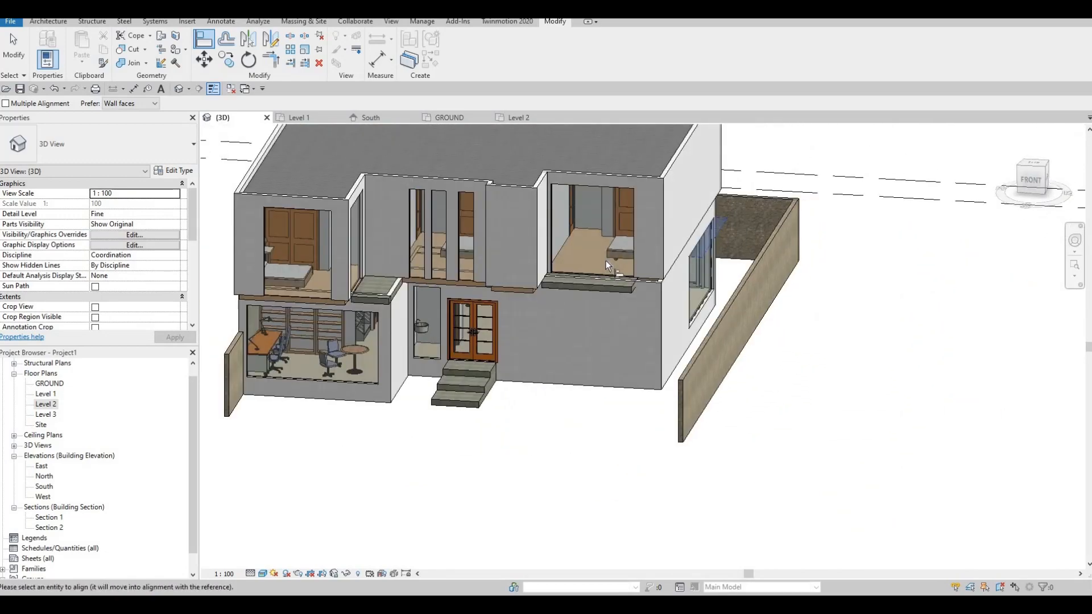
shift+middle_drag(625, 297, 427, 296)
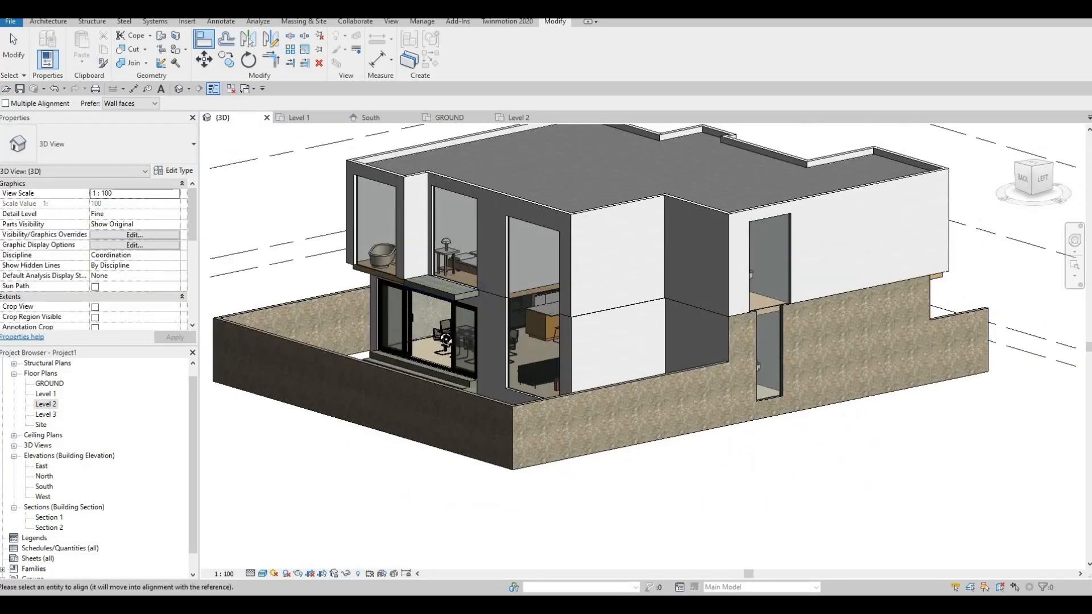
shift+middle_drag(446, 339, 350, 331)
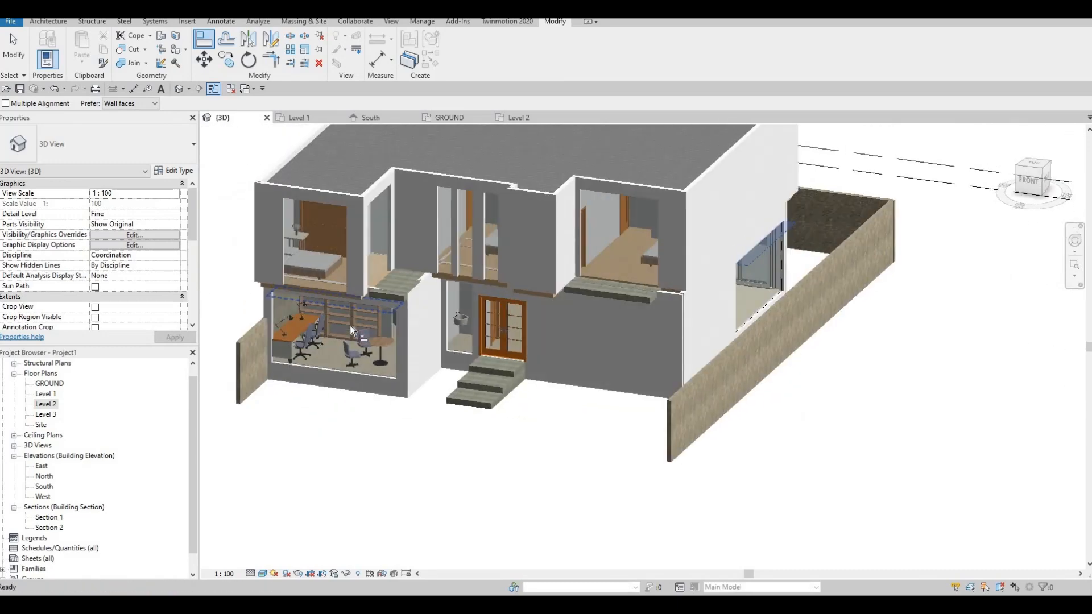
shift+middle_drag(575, 314, 711, 347)
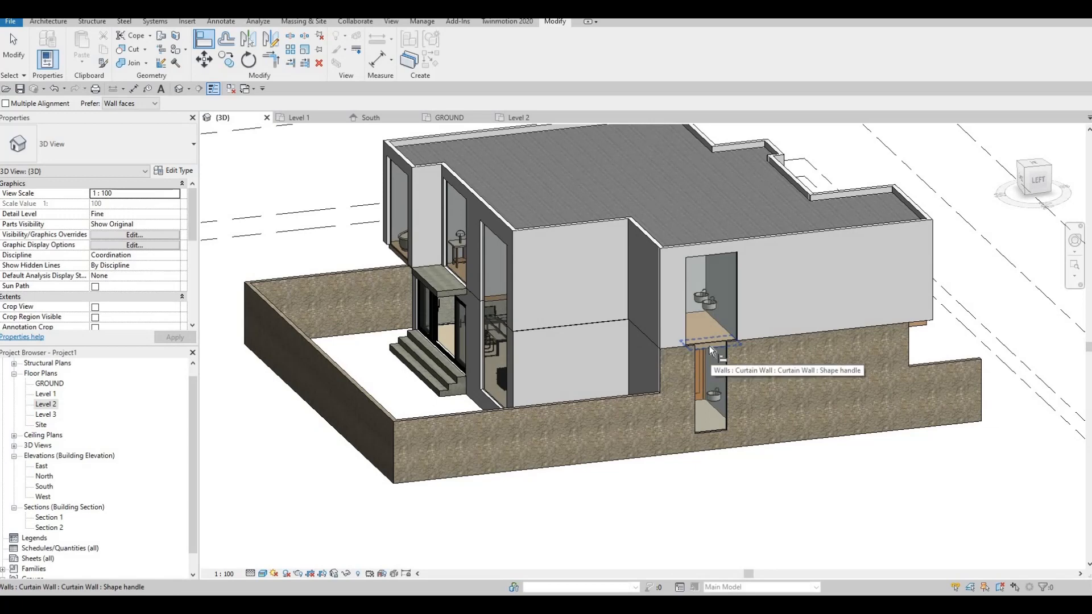
click(709, 346)
key(Escape)
key(Escape)
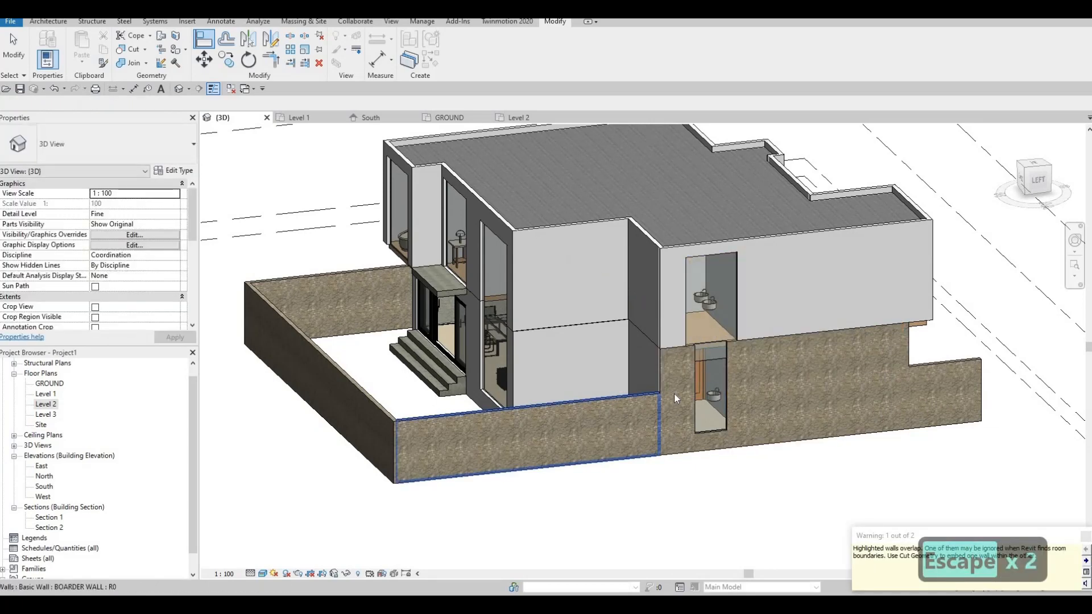
Align the top of the Level 1 curtain wall in the west boundary wall with the top of the kitchen's east curtain wall.
shift+middle_drag(673, 393, 848, 357)
click(845, 319)
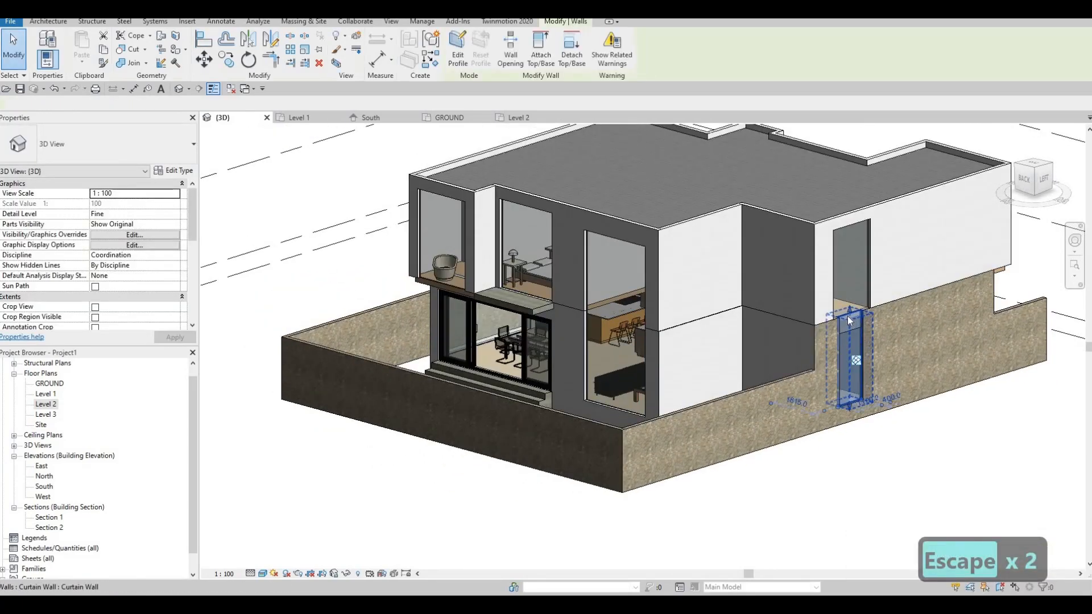
key(Escape)
shift+middle_drag(776, 381, 719, 295)
key(a)
key(l)
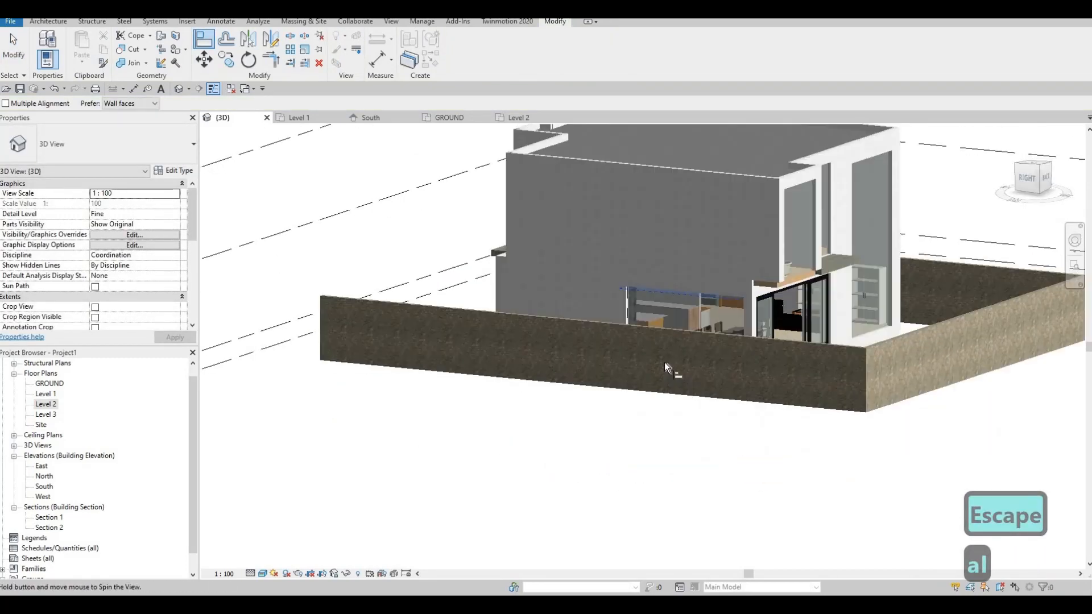
shift+middle_drag(664, 362, 732, 412)
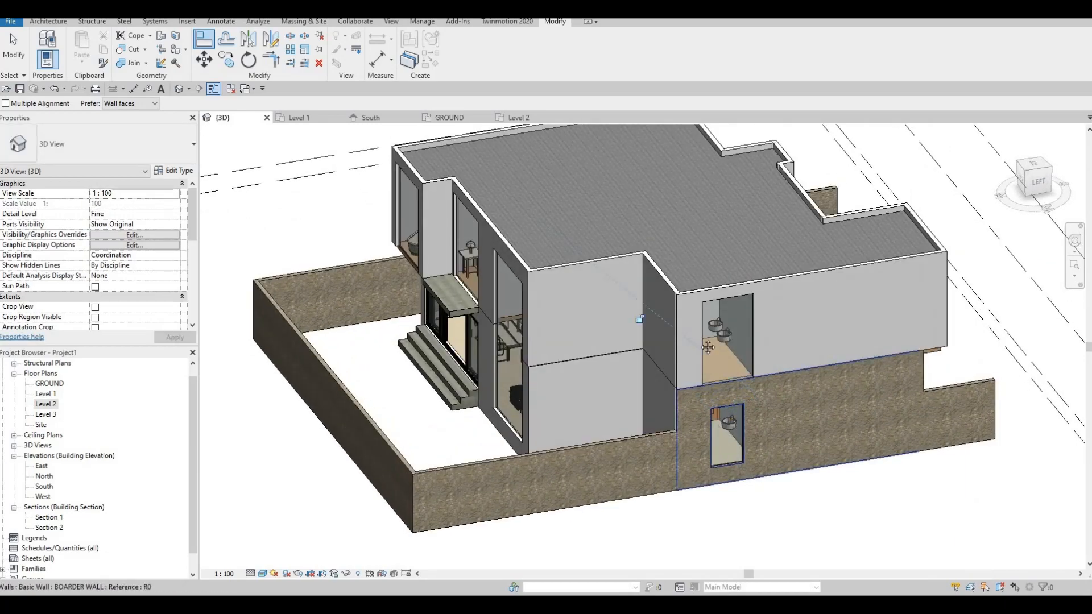
key(Escape)
key(Escape)
Raise the base of the Level 1 bathroom's curtain wall in the west boundary wall to form a small high window.
middle_drag(665, 326, 634, 219)
shift+middle_drag(601, 305, 581, 274)
scroll(650, 340, up, 2)
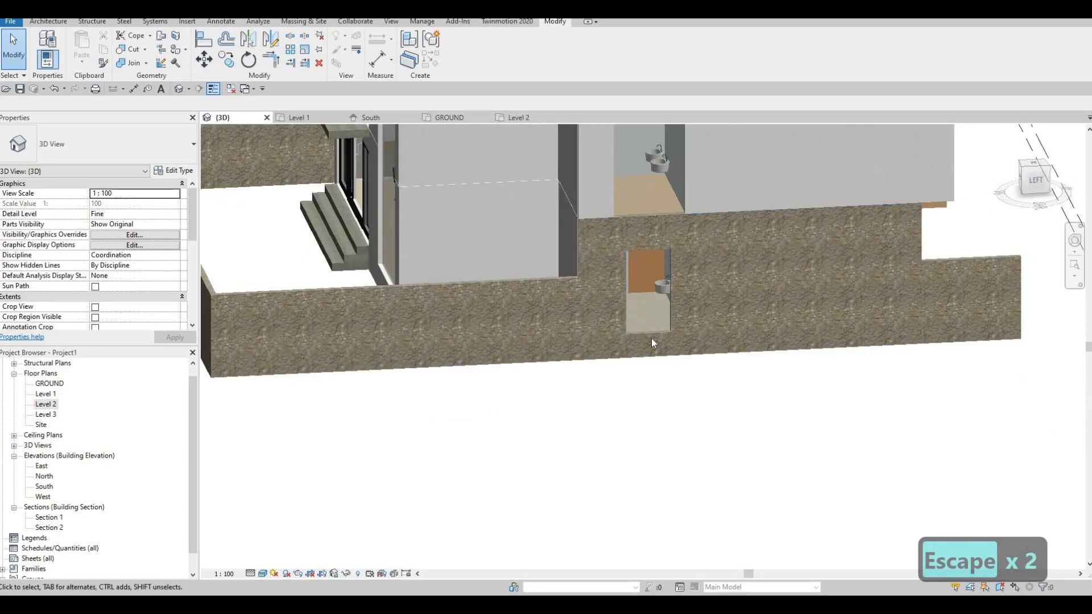
click(650, 333)
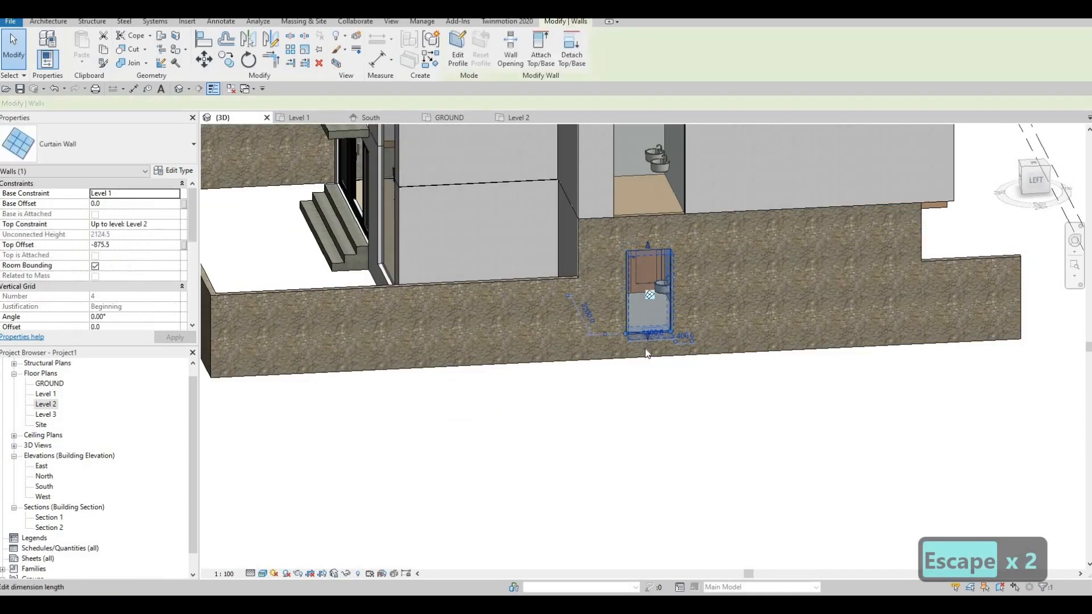
scroll(645, 348, up, 2)
shift+middle_drag(681, 304, 657, 305)
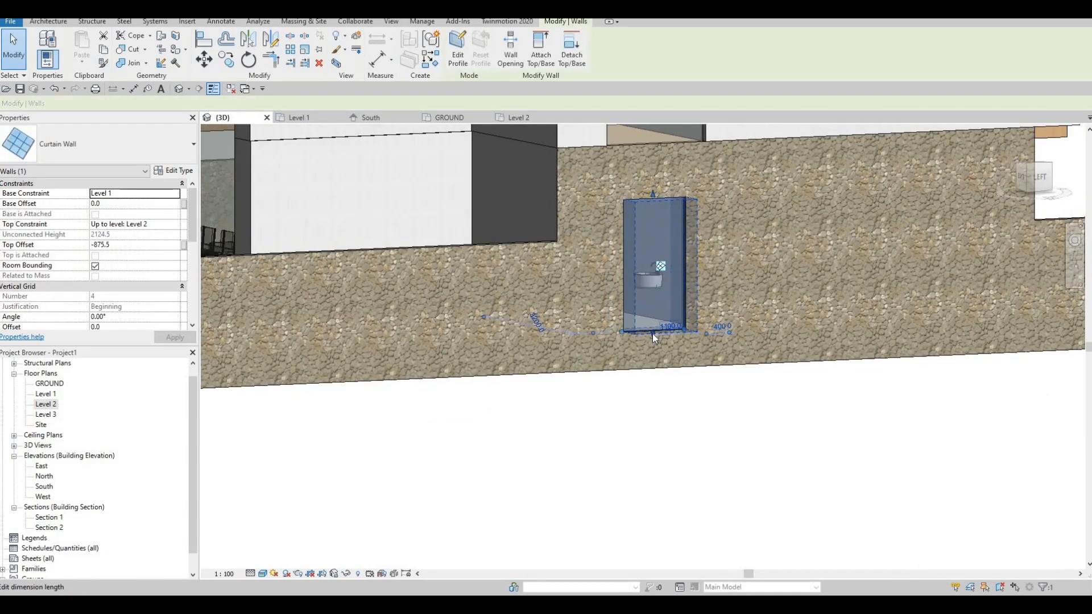
drag(658, 280, 660, 235)
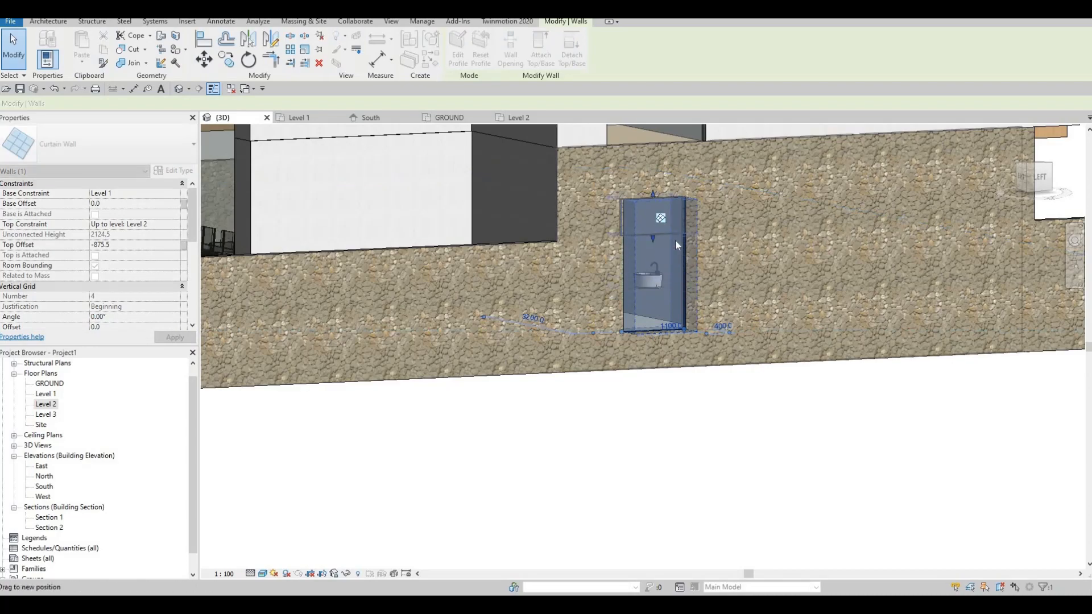
shift+middle_drag(626, 322, 711, 335)
key(Escape)
key(Escape)
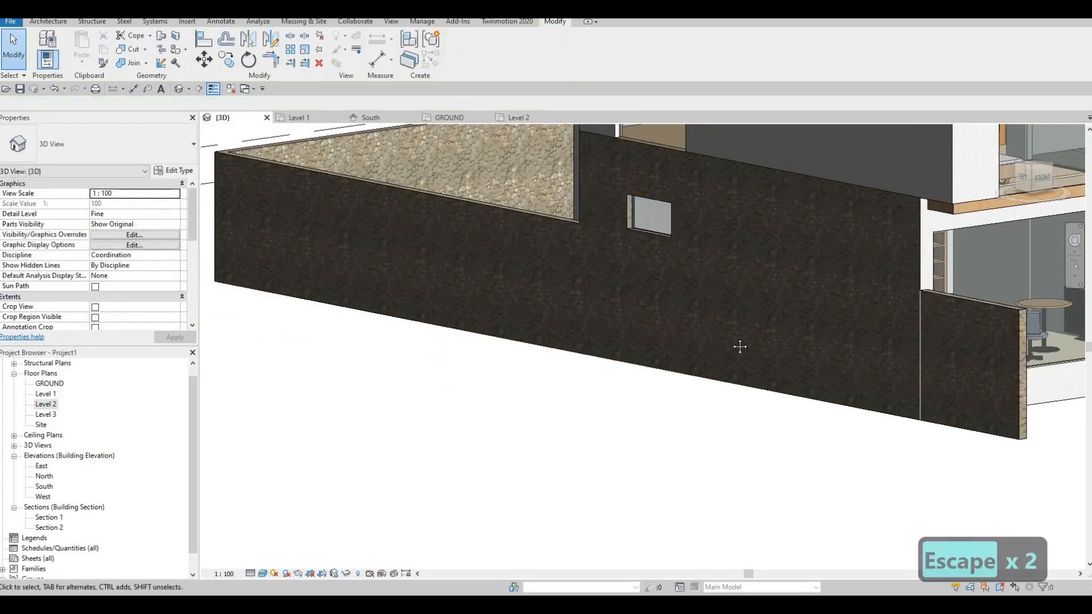
Align the base of the powder room's curtain wall beside the entrance with the base of the small west bathroom window.
shift+middle_drag(679, 297, 766, 294)
key(Escape)
key(l)
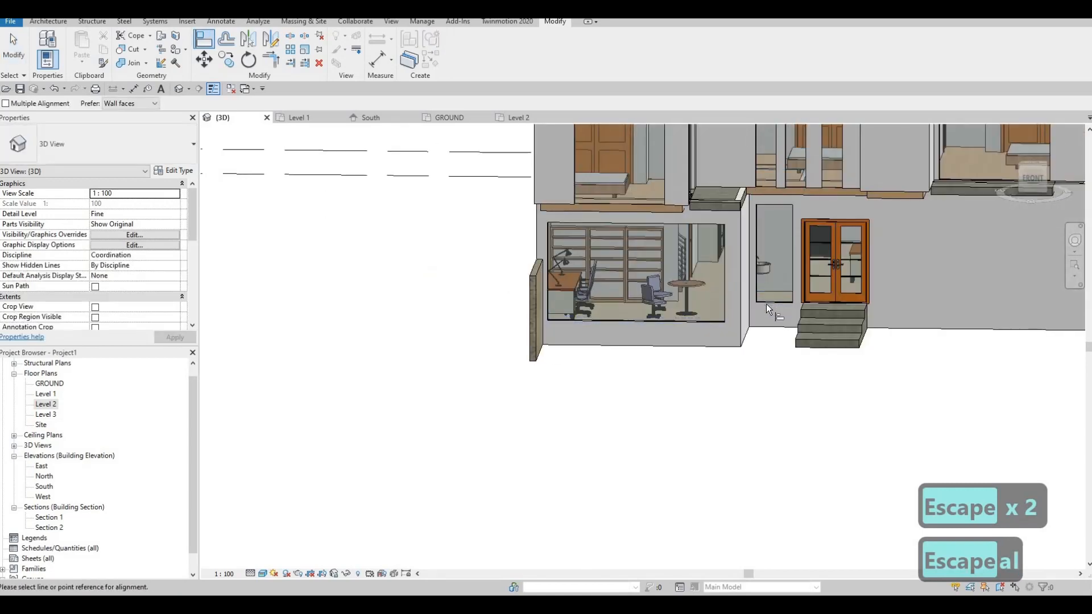
key(Escape)
shift+middle_drag(678, 354, 658, 347)
key(a)
key(l)
click(554, 214)
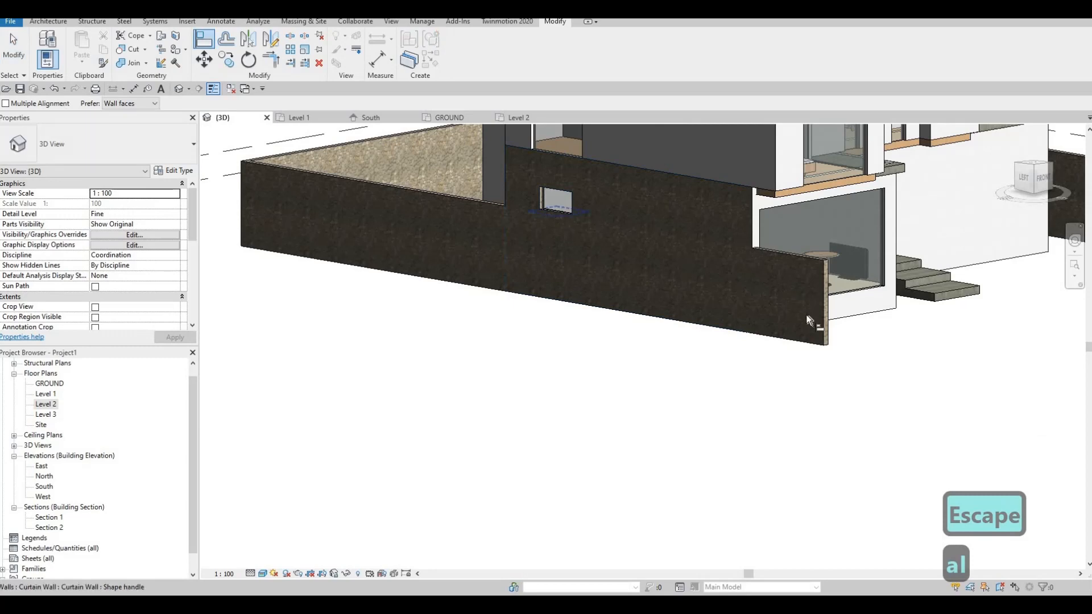
shift+middle_drag(810, 343, 922, 350)
key(Escape)
key(Escape)
Align the tops of the small west bathroom window and the office's front curtain wall with each other.
key(a)
key(l)
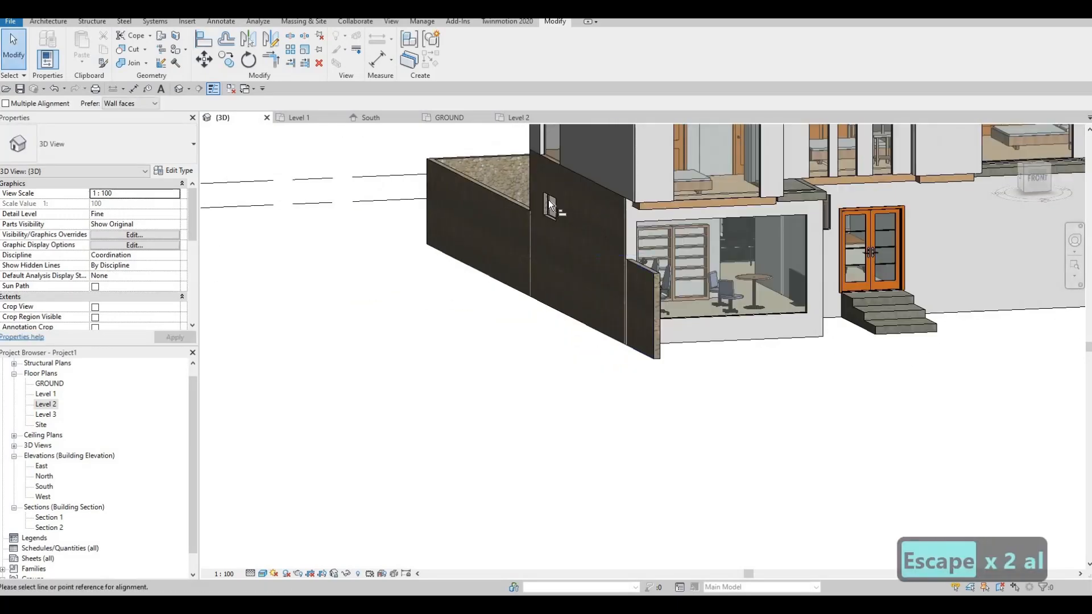
mouse_move(785, 218)
shift+middle_down()
mouse_move(775, 207)
mouse_move(837, 238)
mouse_move(796, 217)
shift+middle_up()
key(Escape)
shift+middle_drag(622, 204, 879, 213)
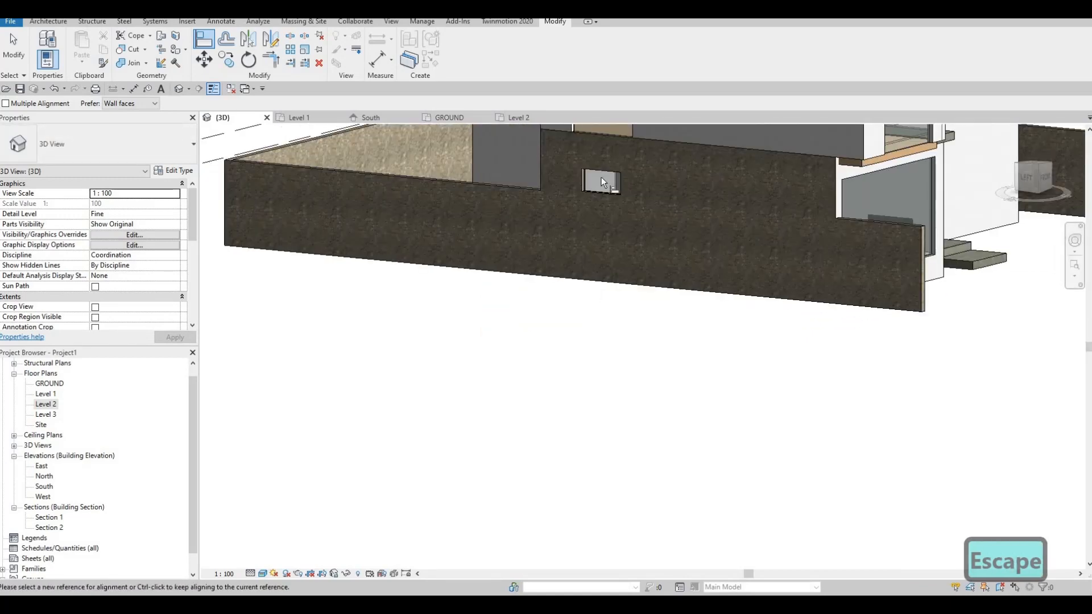
click(903, 166)
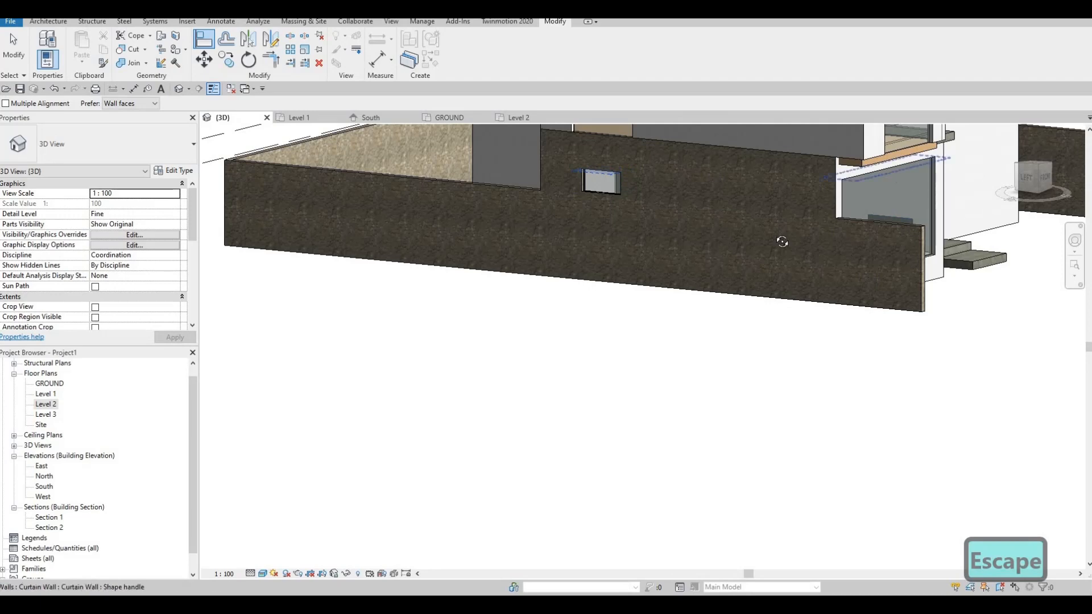
shift+middle_drag(876, 296, 785, 407)
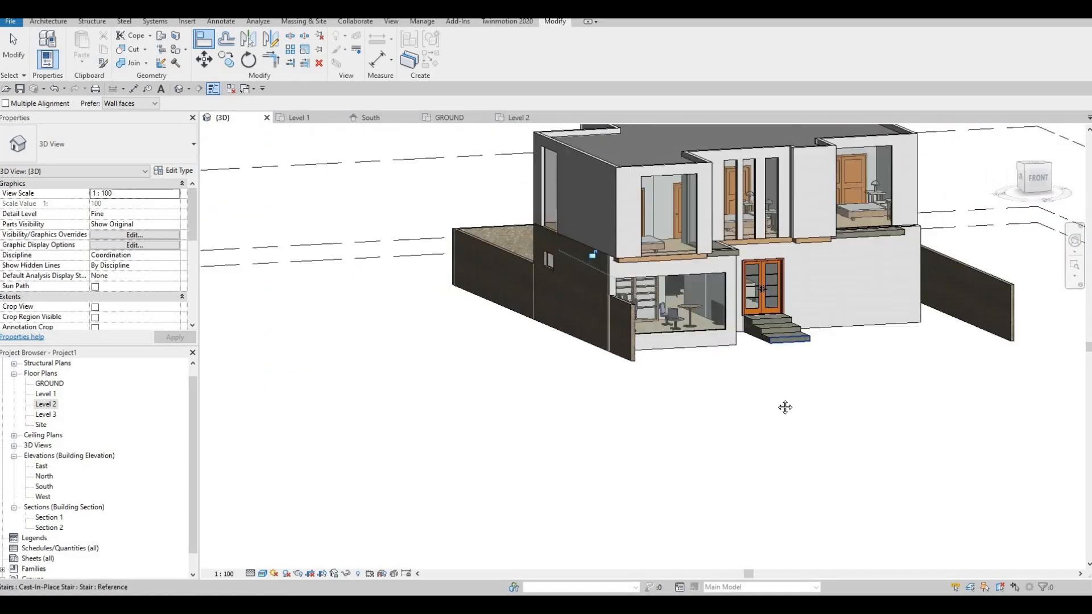
key(Escape)
Lower the top of the Level 2 bedroom's front curtain wall above the office.
scroll(644, 210, up, 4)
key(Escape)
key(Escape)
click(647, 195)
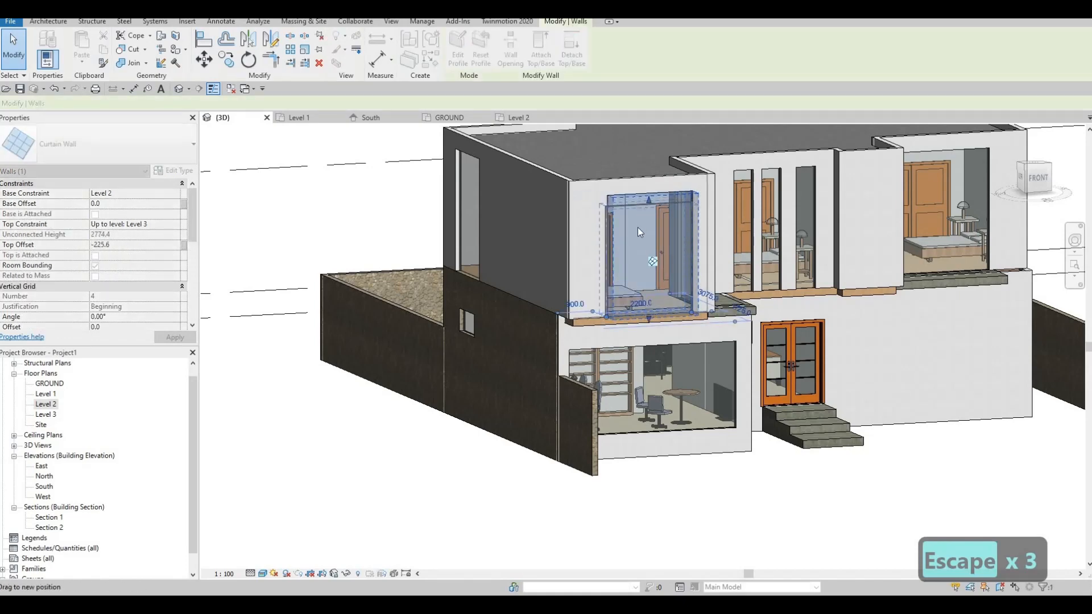
key(Escape)
key(Escape)
Align the tops of the adjacent Level 2 front curtain walls with the lowered bedroom curtain wall above the office.
key(a)
key(l)
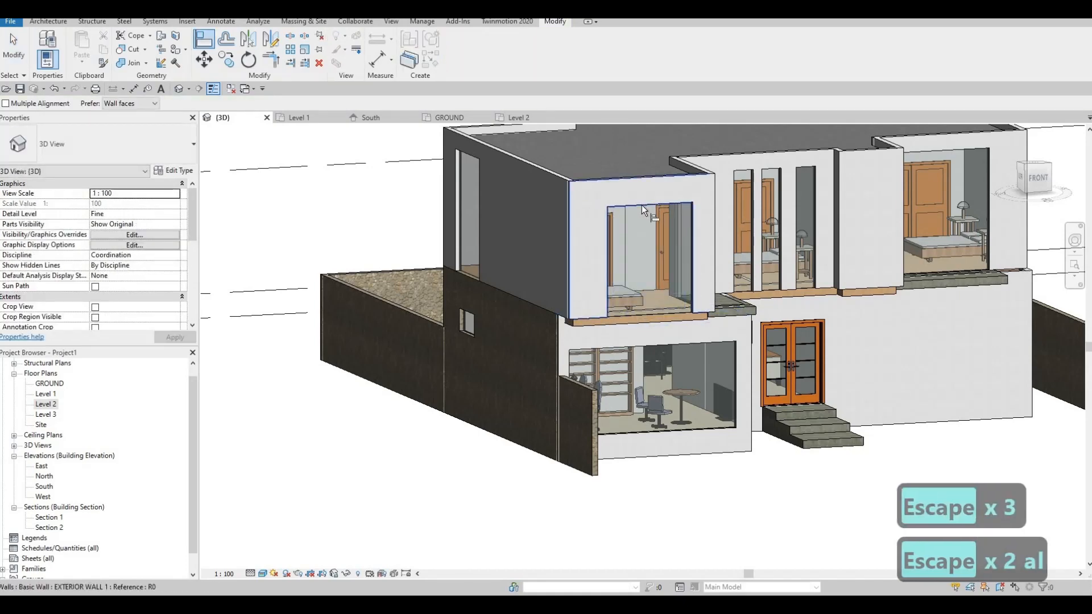
click(641, 203)
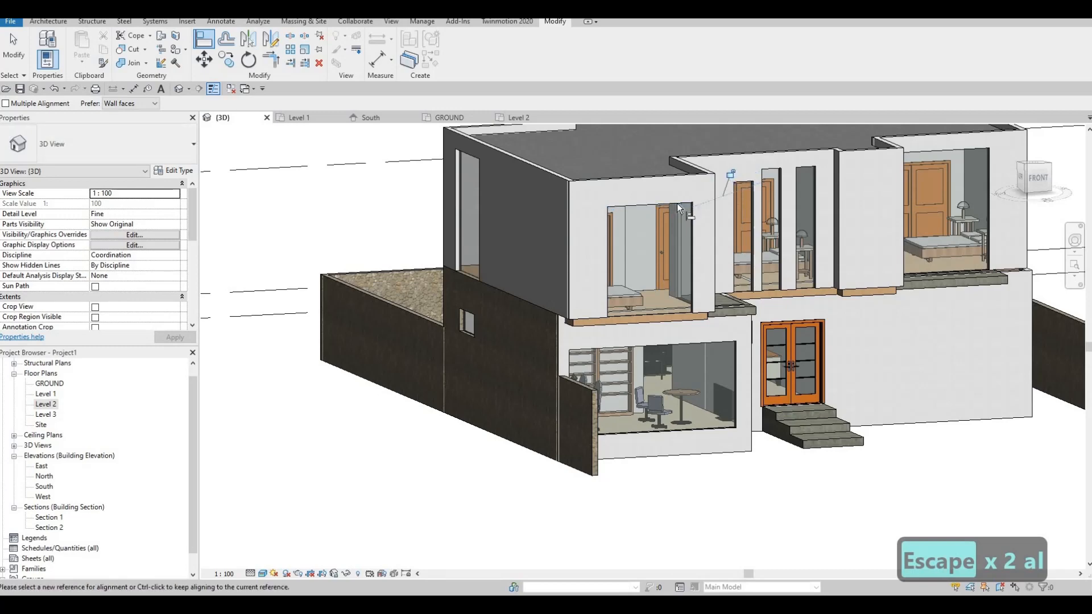
click(746, 179)
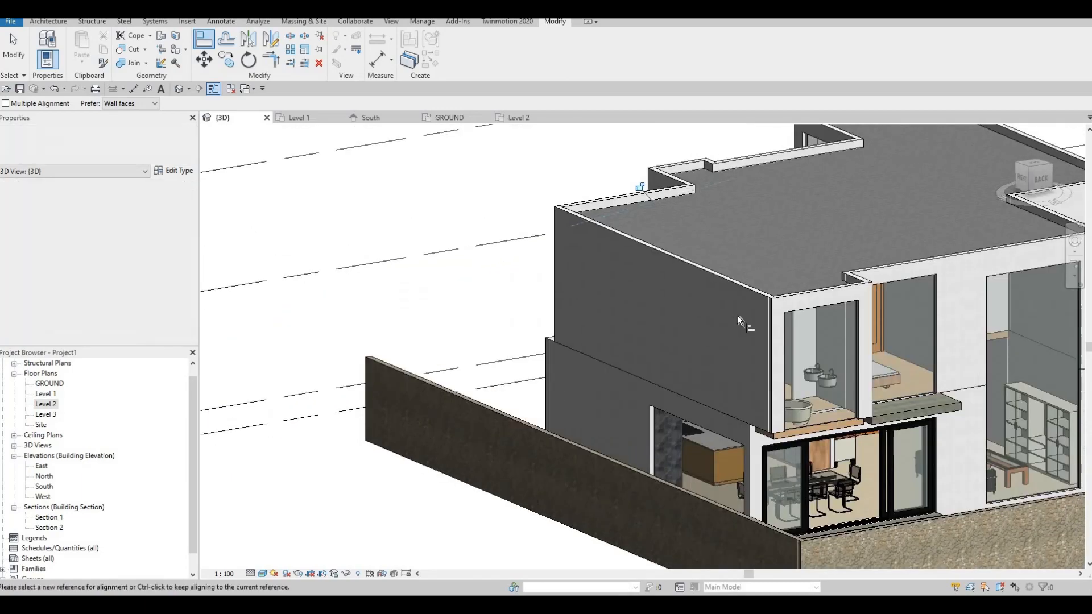
Align the tops of the rear bedroom's and double-height living room's curtain walls with the rear Level 2 bathroom's curtain wall.
middle_drag(737, 315, 684, 312)
shift+middle_drag(628, 220, 661, 200)
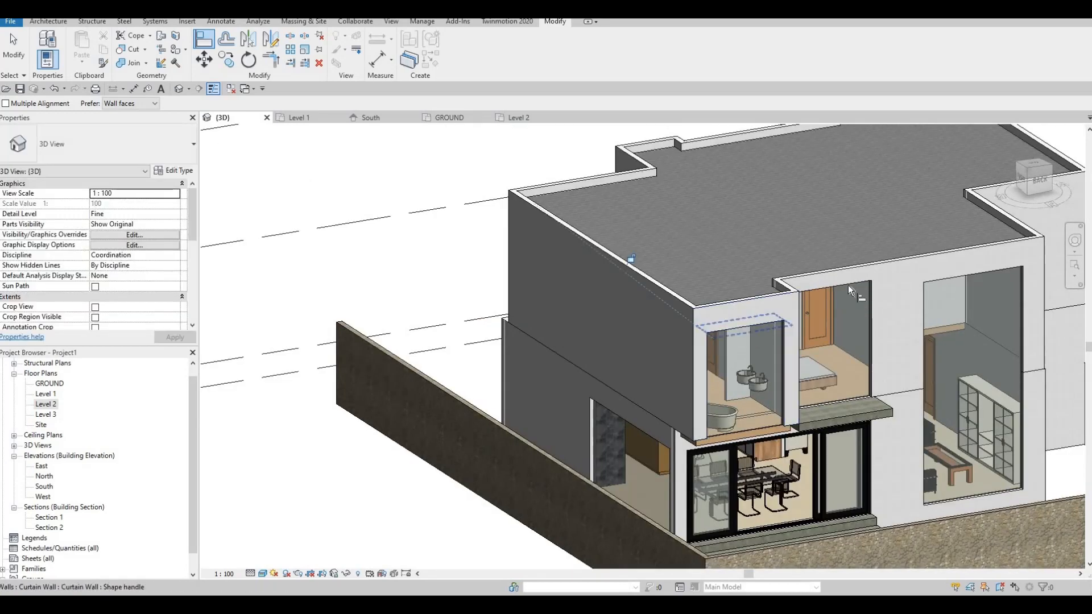
click(797, 298)
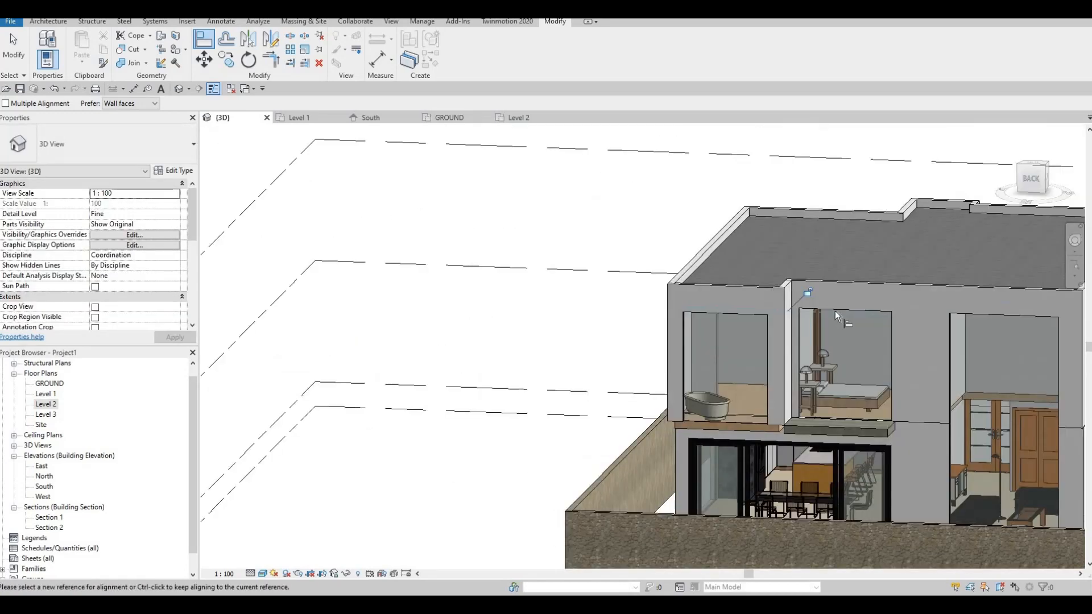
click(834, 311)
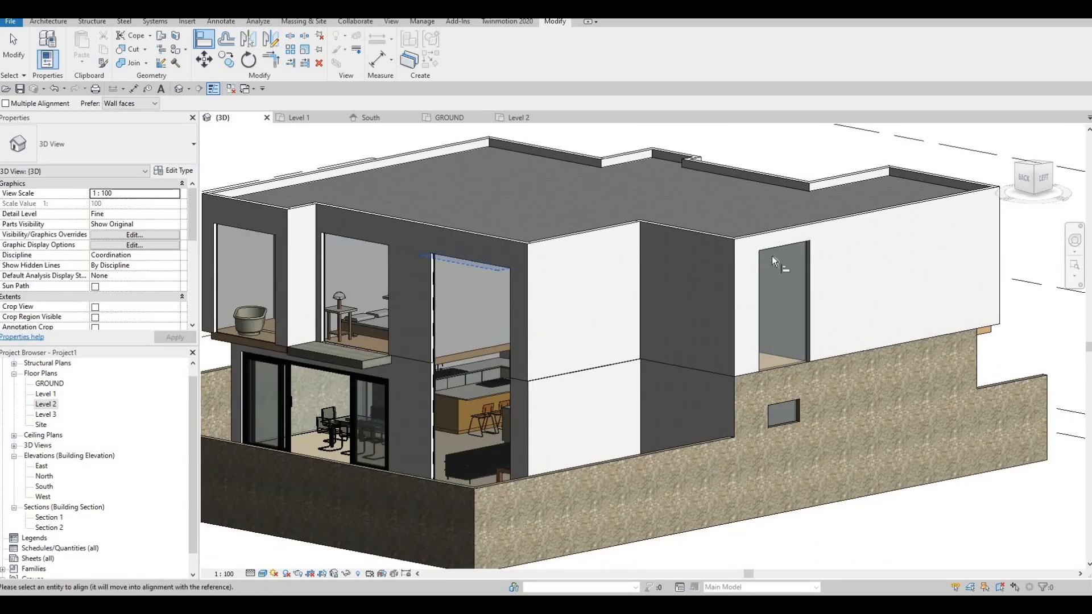
Align the top of the Level 2 bathroom's west curtain wall with the top of the double-height living room's curtain wall.
click(780, 246)
scroll(961, 373, down, 1)
middle_drag(961, 372, 390, 337)
key(Escape)
key(Escape)
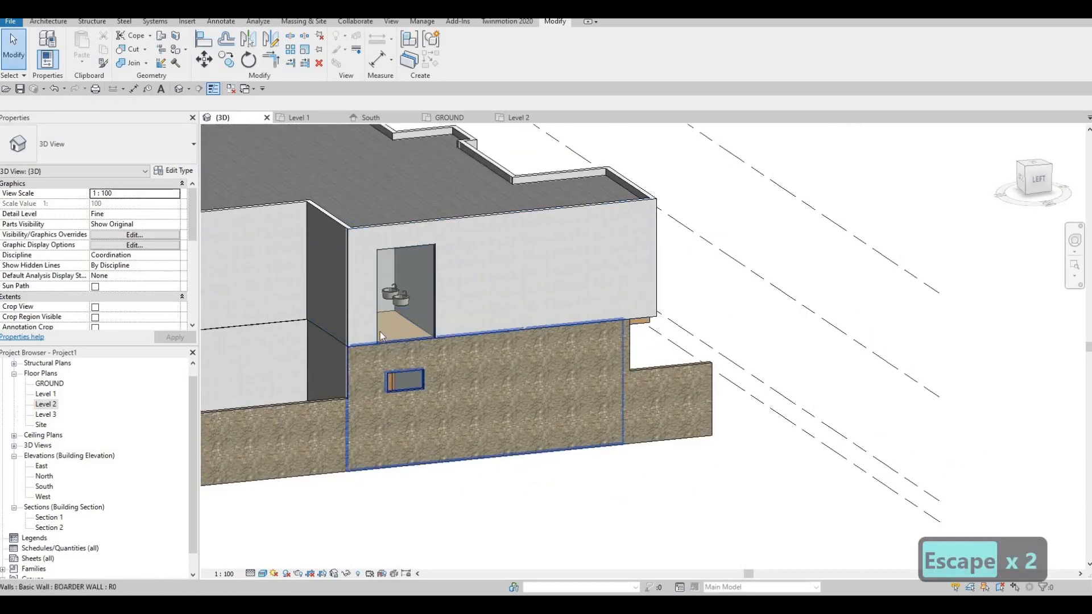
Raise the base of the Level 2 bathroom's west curtain wall to shorten it into a high window.
click(402, 358)
drag(394, 292, 392, 284)
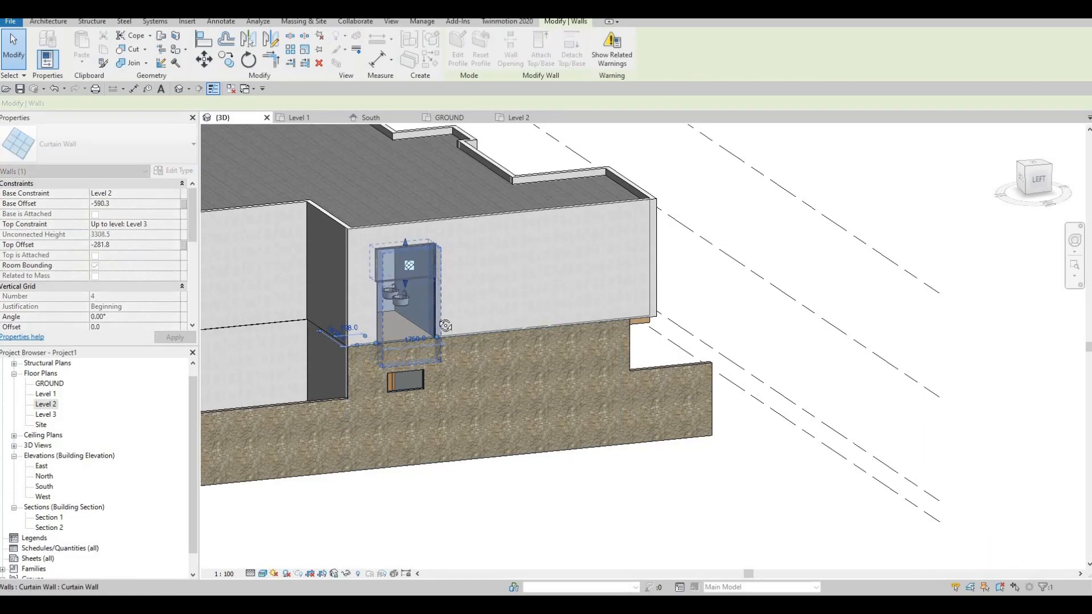
key(Escape)
Examine the front facade's Level 2 curtain walls and balcony slabs from several angles.
shift+middle_drag(445, 326, 373, 357)
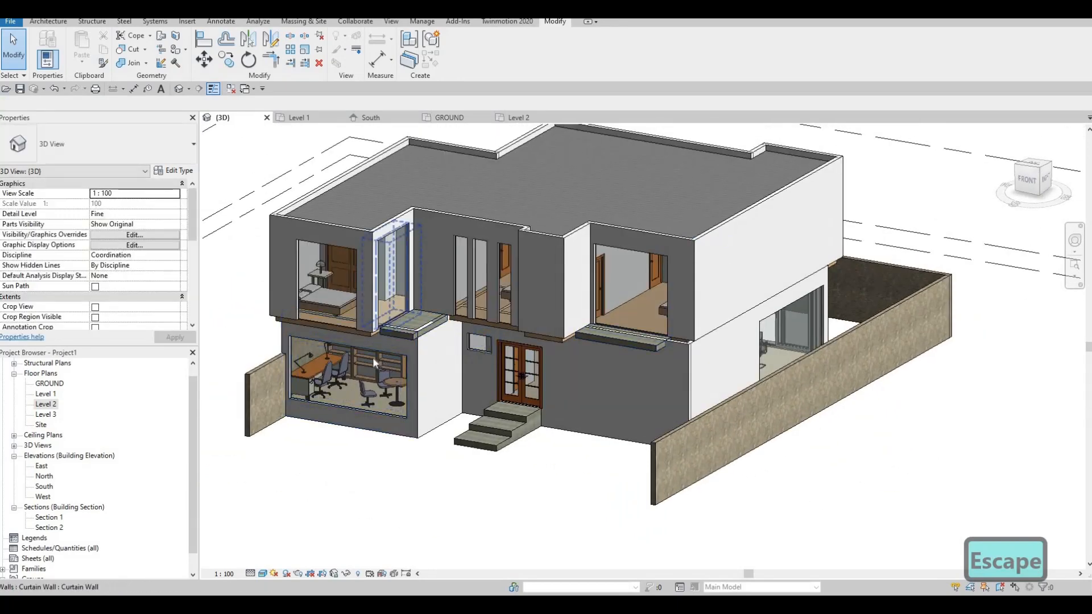
scroll(348, 313, up, 1)
key(a)
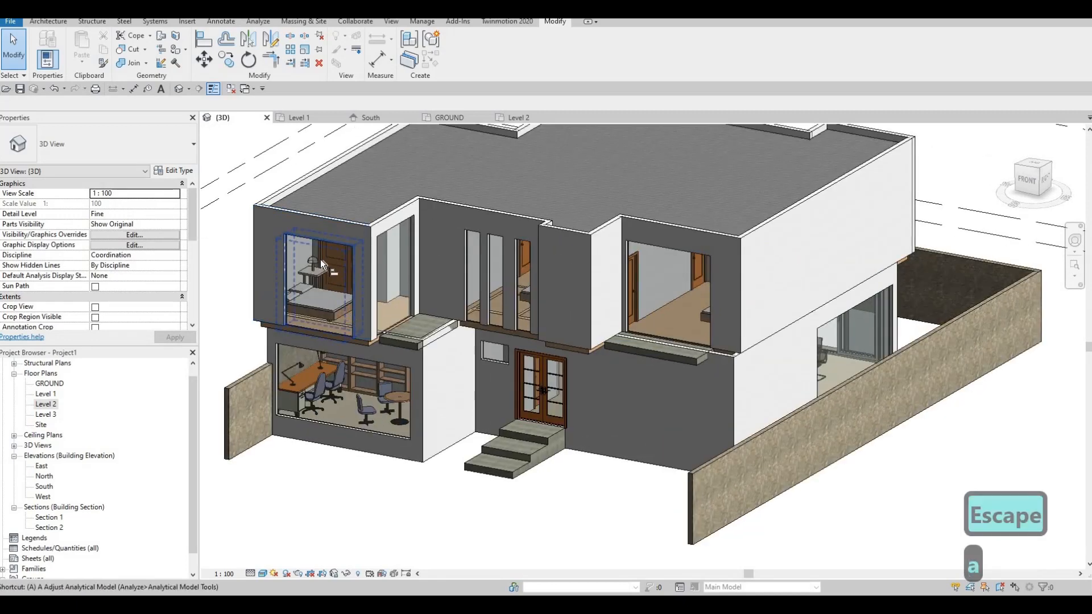
key(l)
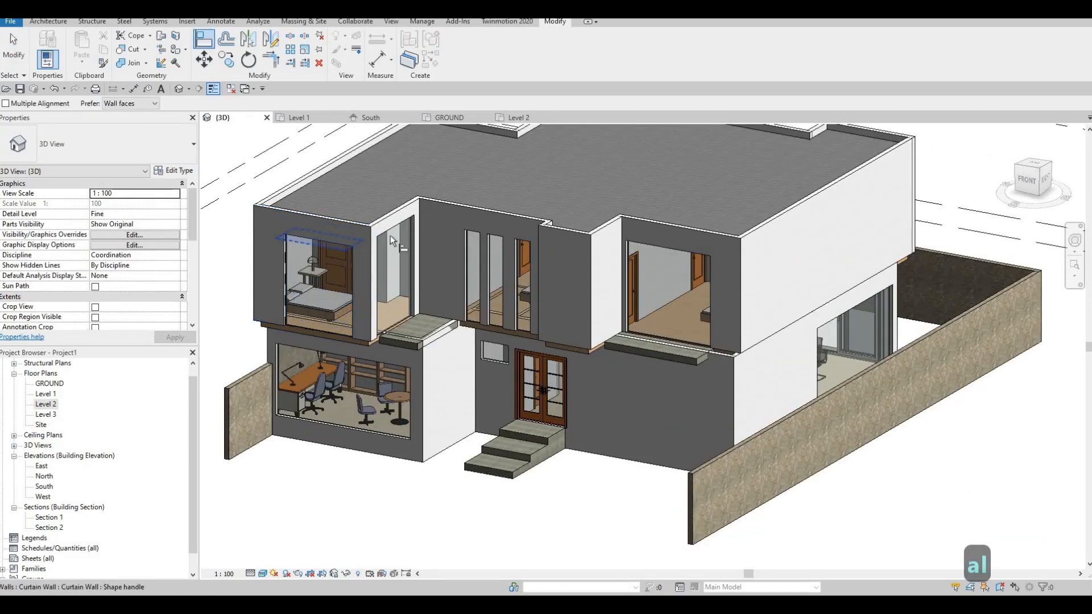
key(Escape)
shift+middle_drag(618, 278, 811, 271)
scroll(810, 271, down, 3)
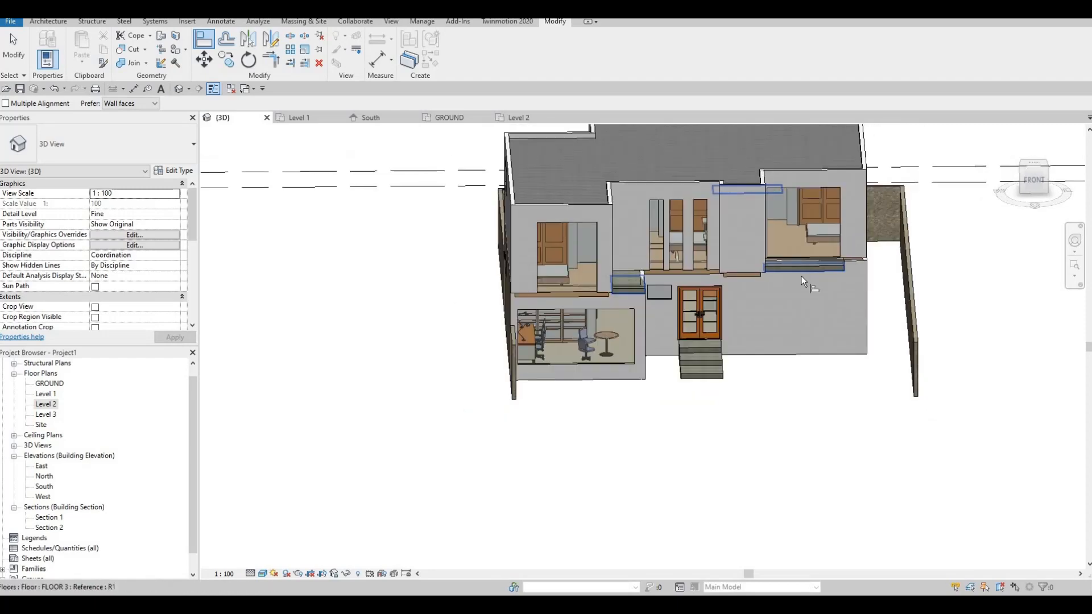
shift+middle_drag(800, 275, 384, 361)
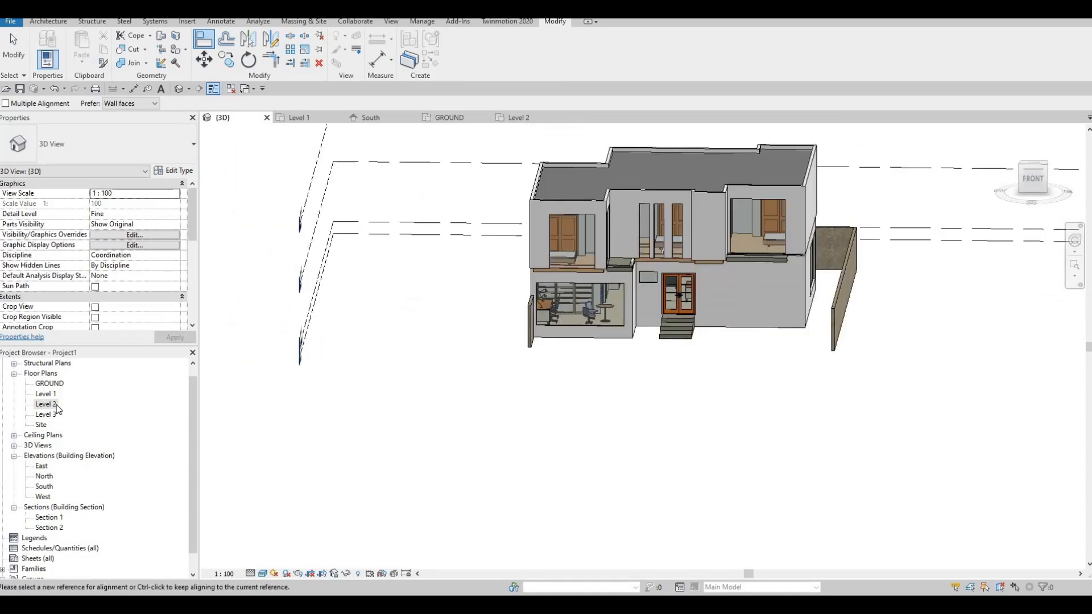
Open the Level 2 floor plan and edit the boundary of the FLOOR 3 balcony slab beside the front-left bedroom.
double_click(54, 404)
scroll(620, 381, up, 4)
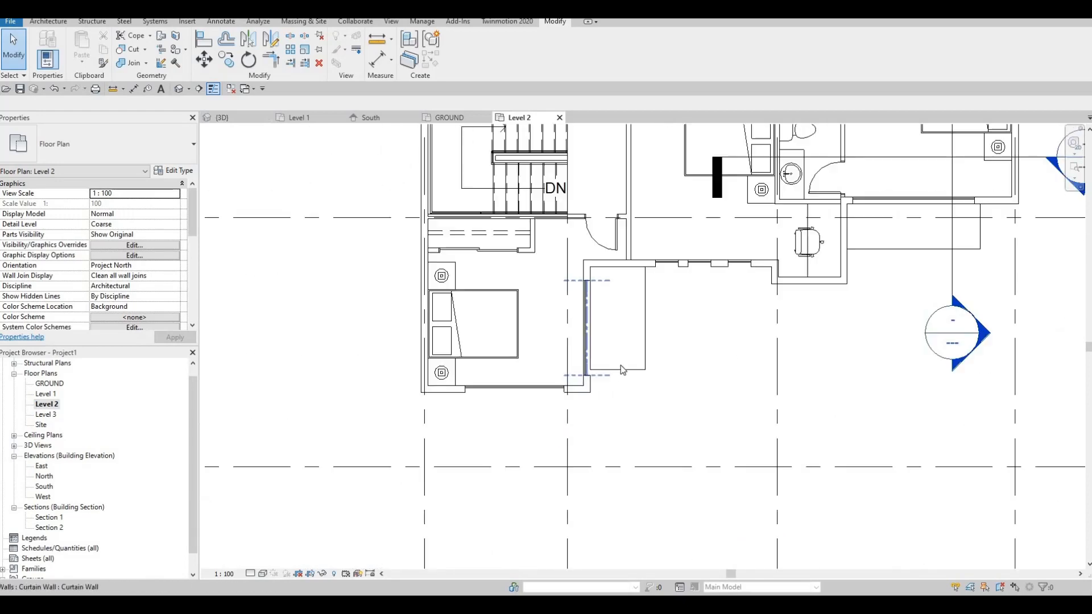
key(Escape)
click(620, 369)
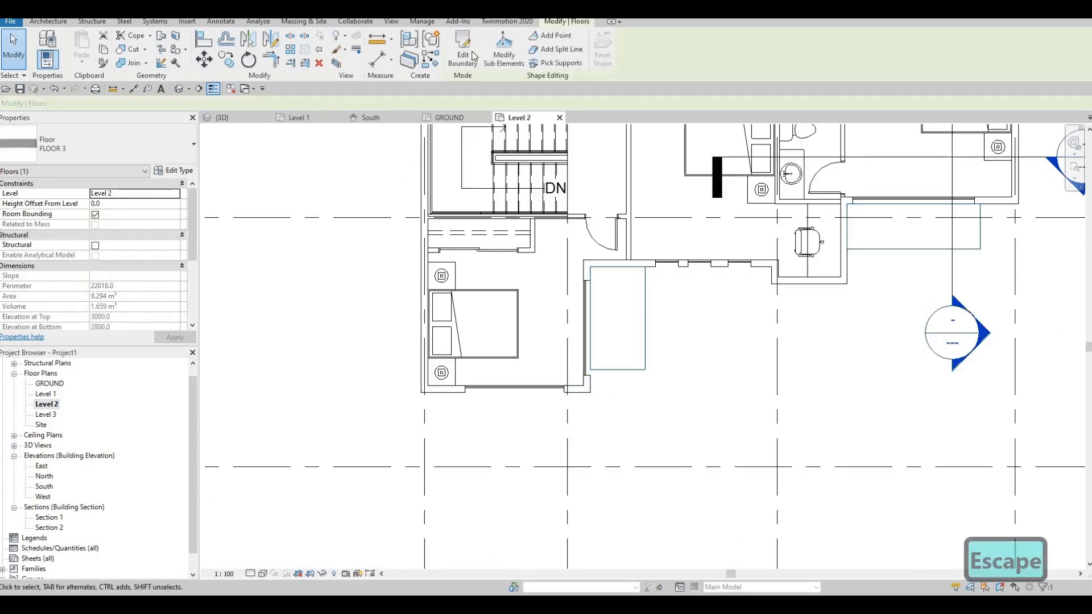
middle_drag(576, 396, 584, 354)
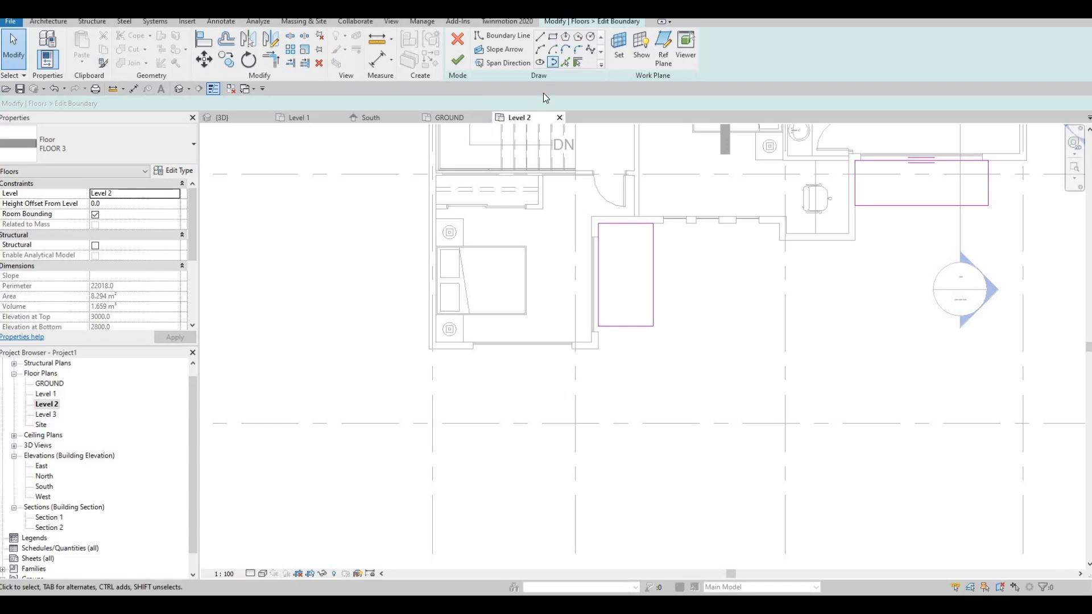
Sketch a rectangular floor boundary about 3675 mm by 814 mm along the outside of the bedroom's front wall.
scroll(436, 358, up, 1)
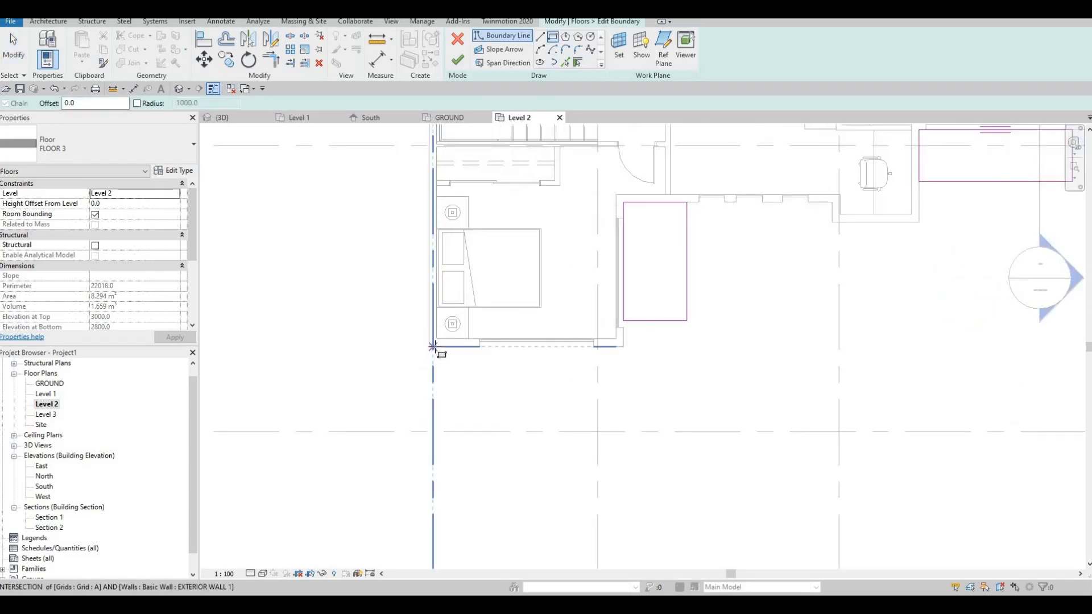
click(494, 364)
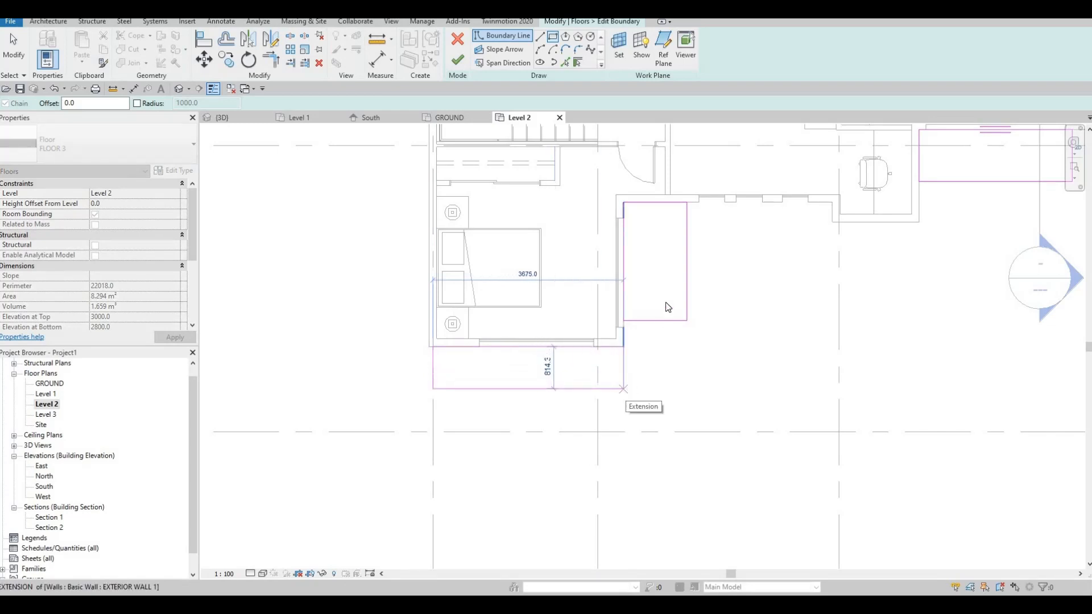
key(Escape)
key(Escape)
Set the depth of the side balcony boundary to 1000 mm from the bedroom's east wall.
click(686, 288)
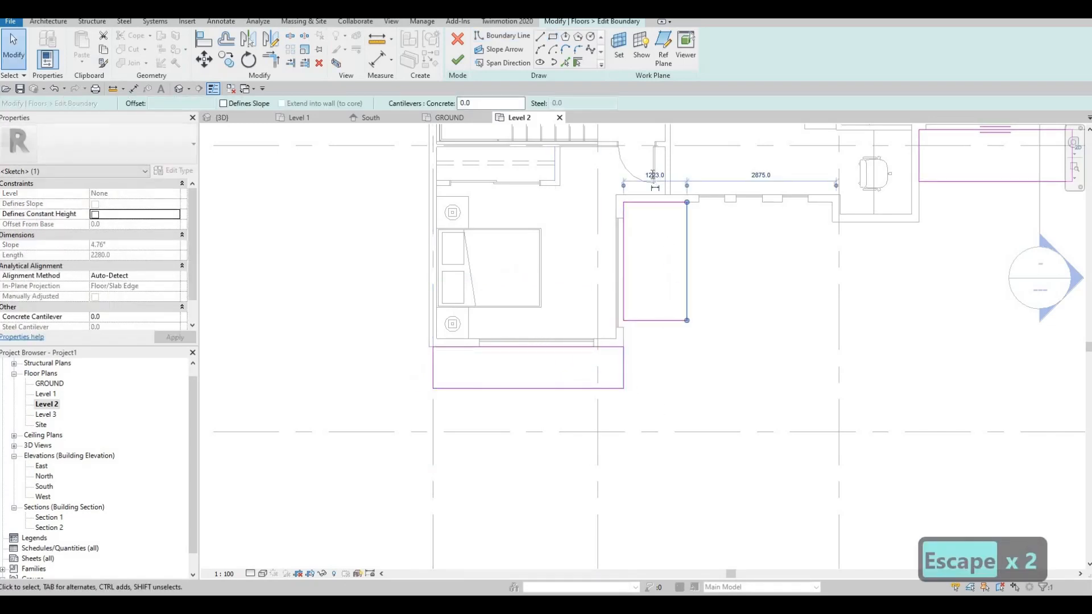
text(100)
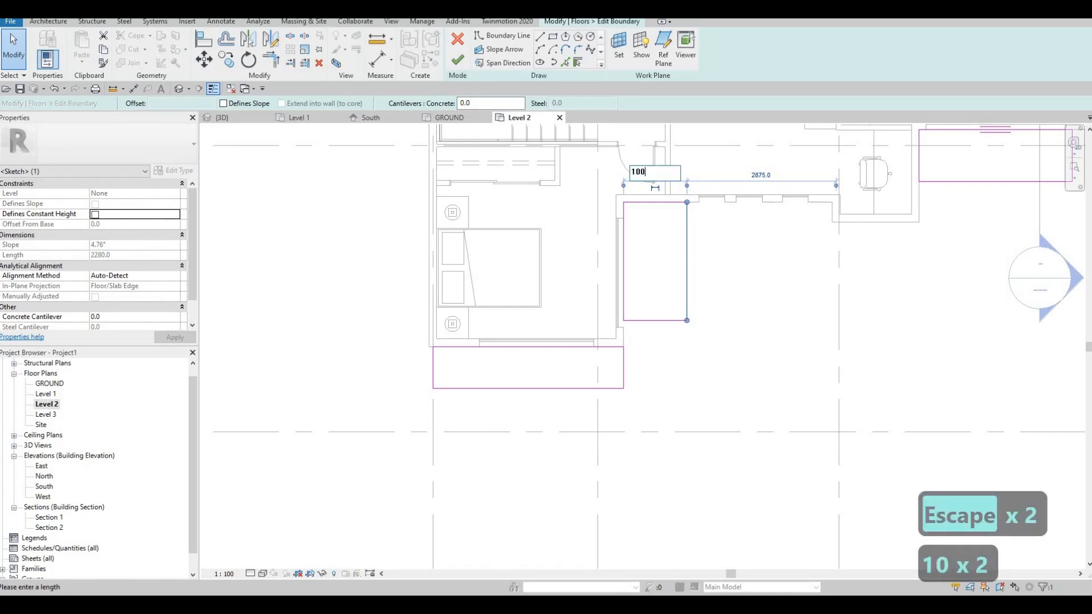
text(0)
key(Return)
key(Escape)
key(Escape)
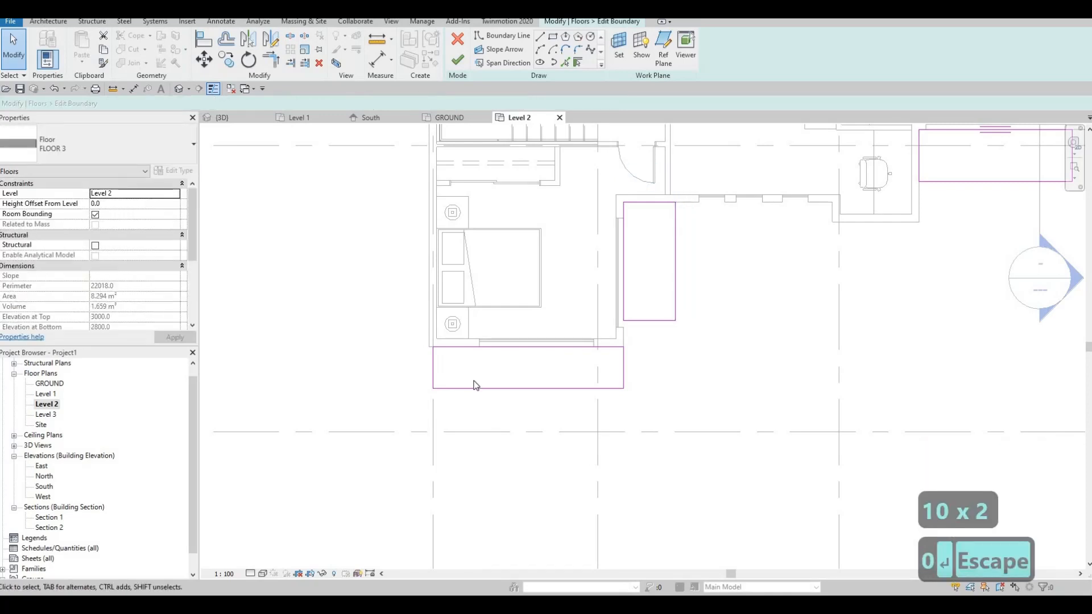
Set the depth of the front balcony rectangle to 1000 mm from the bedroom's front wall.
click(627, 390)
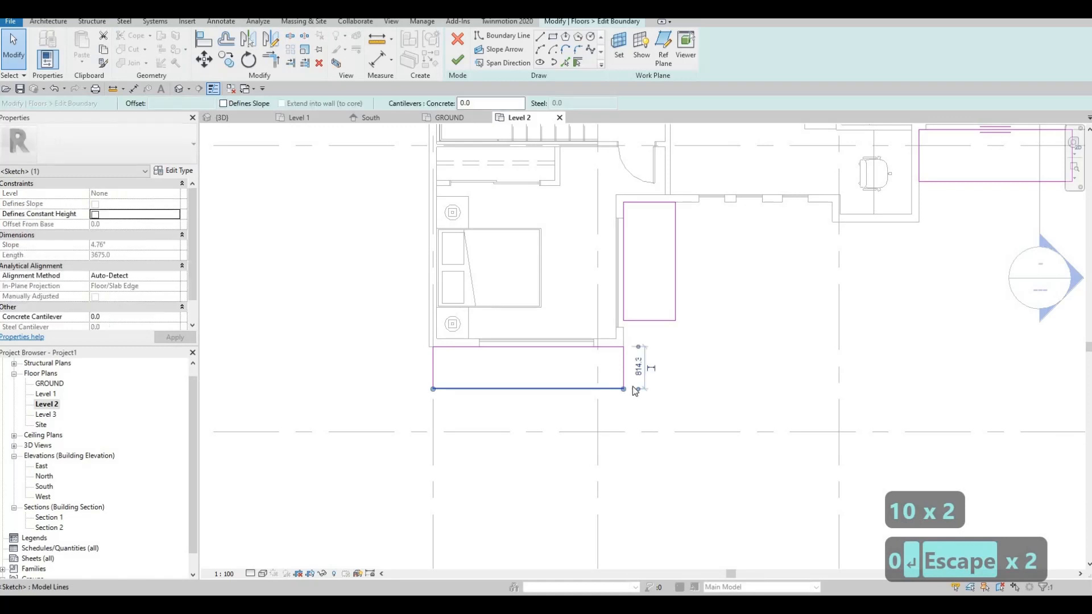
click(638, 368)
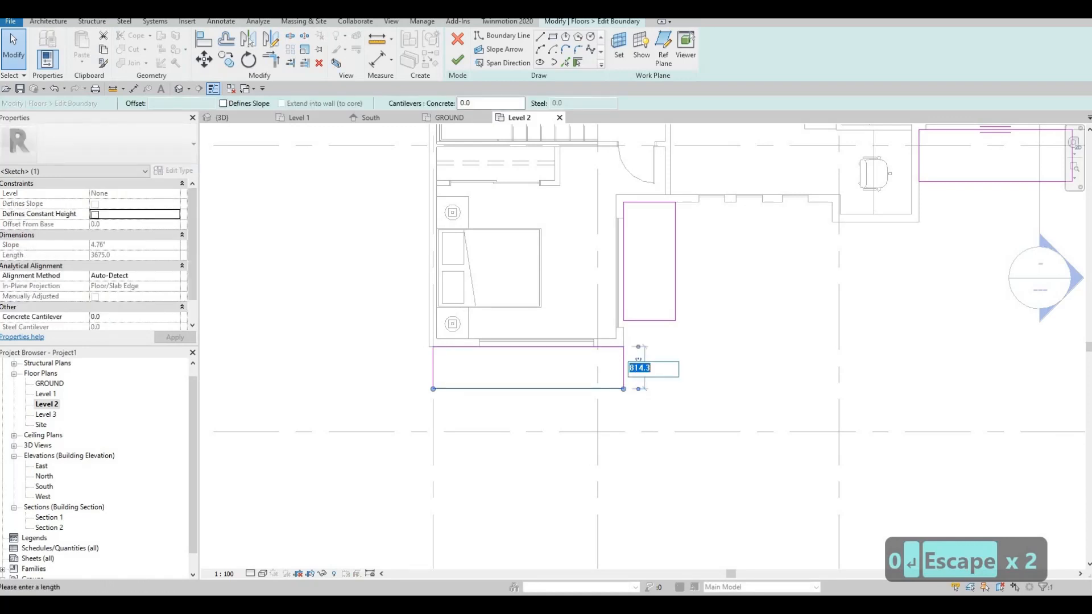
text(100)
key(Return)
key(Escape)
key(Escape)
key(Escape)
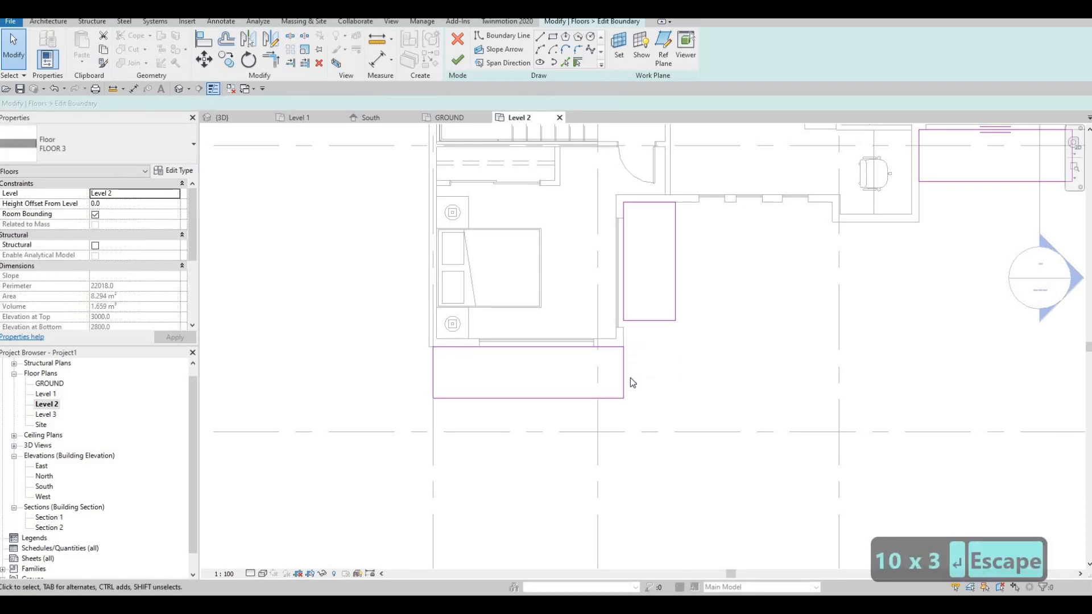
Trim the outer edges of the side and front balcony boundaries so they meet at a corner.
key(t)
key(r)
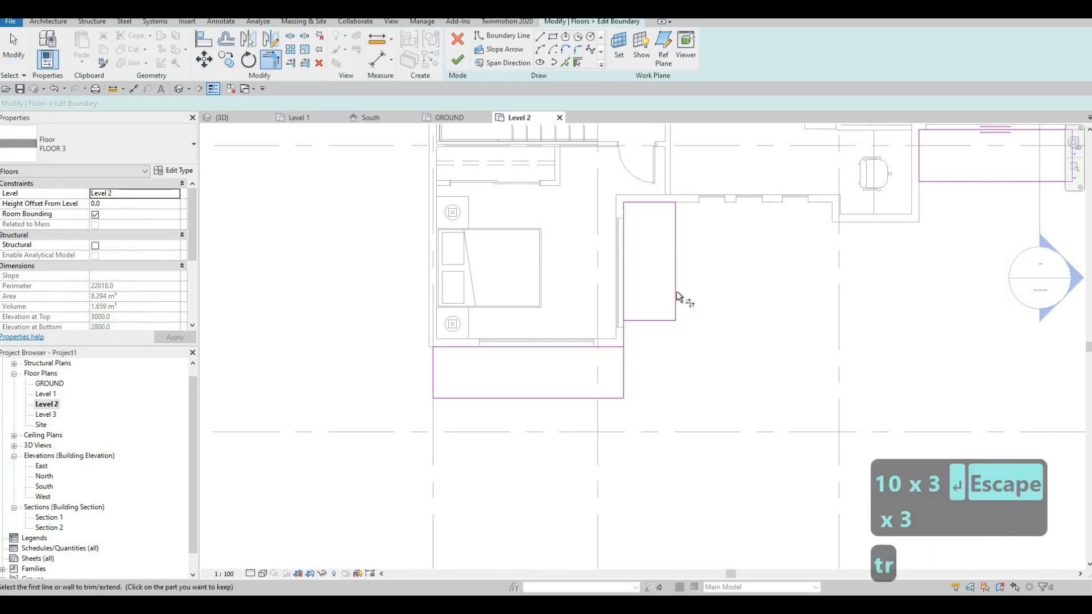
click(585, 399)
key(Escape)
key(Escape)
Delete the leftover inner lines between the two balcony rectangles and finish the L-shaped floor boundary.
drag(561, 273, 738, 456)
key(Delete)
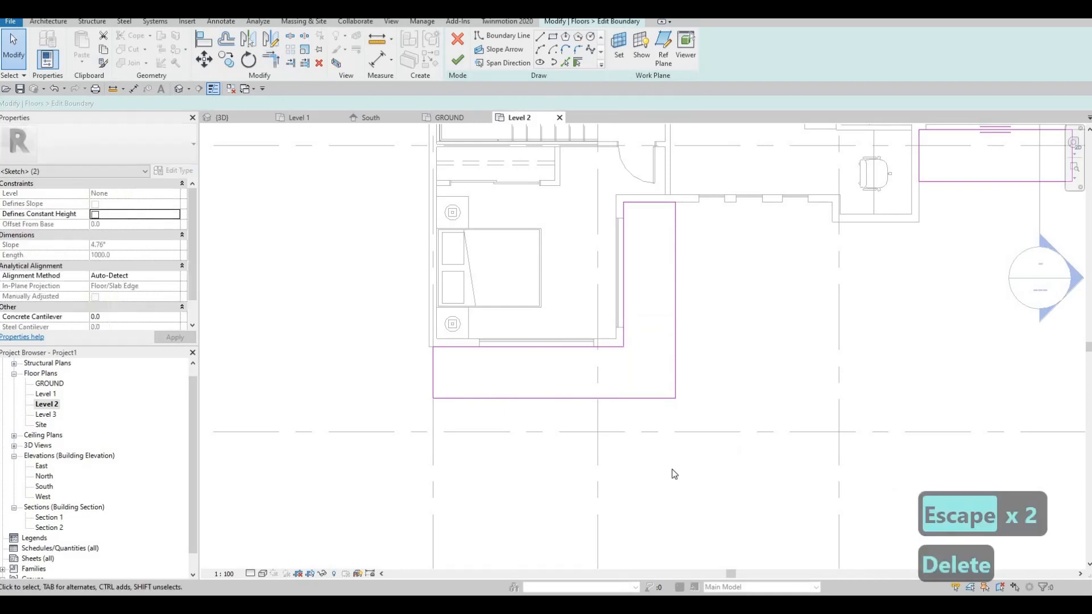
key(Escape)
key(Escape)
middle_drag(626, 482, 617, 482)
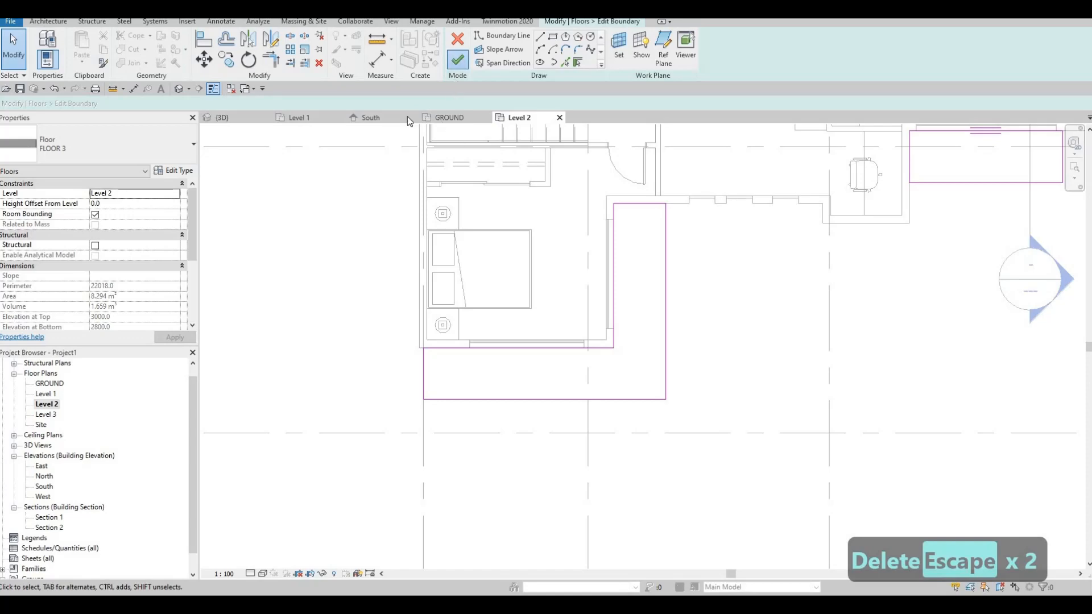
click(458, 59)
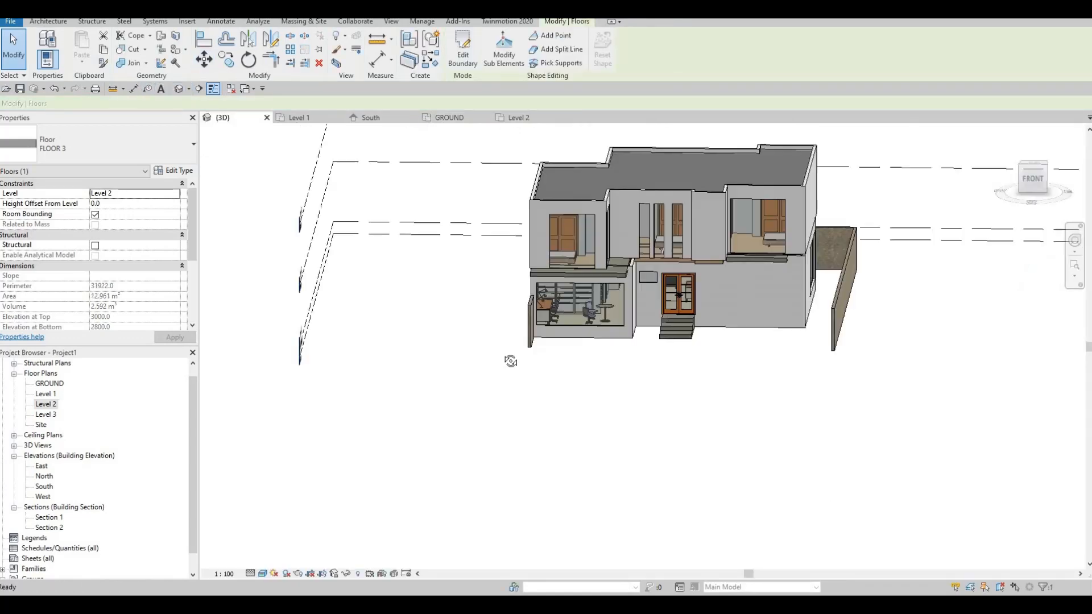
Examine the L-shaped balcony slab in the 3D view, including its meeting with the bedroom and office walls.
click(509, 360)
shift+middle_drag(537, 292, 533, 311)
scroll(533, 311, up, 5)
scroll(520, 387, down, 3)
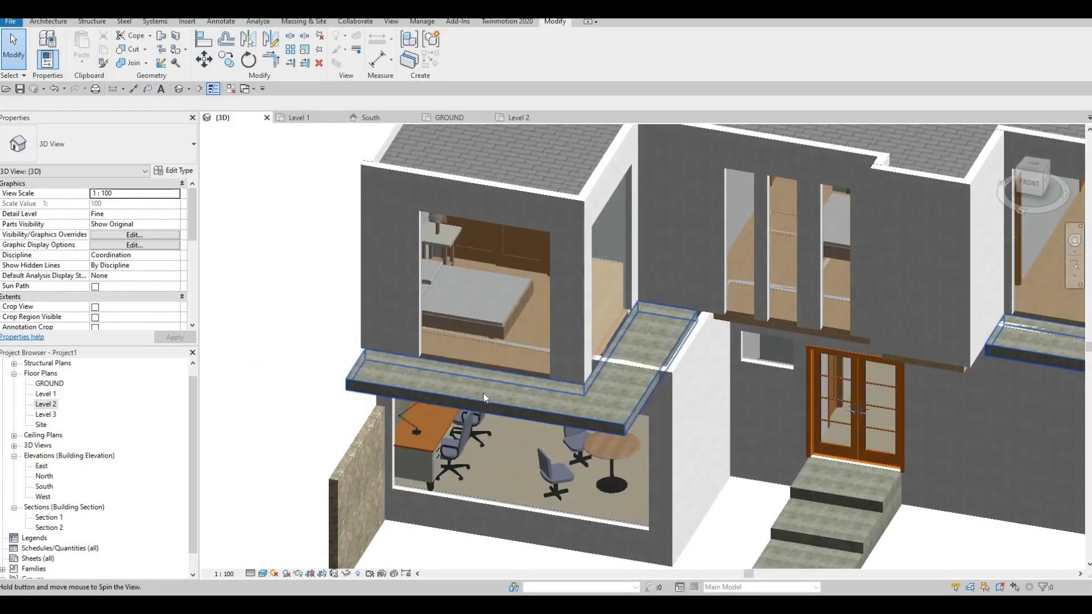
scroll(427, 381, up, 10)
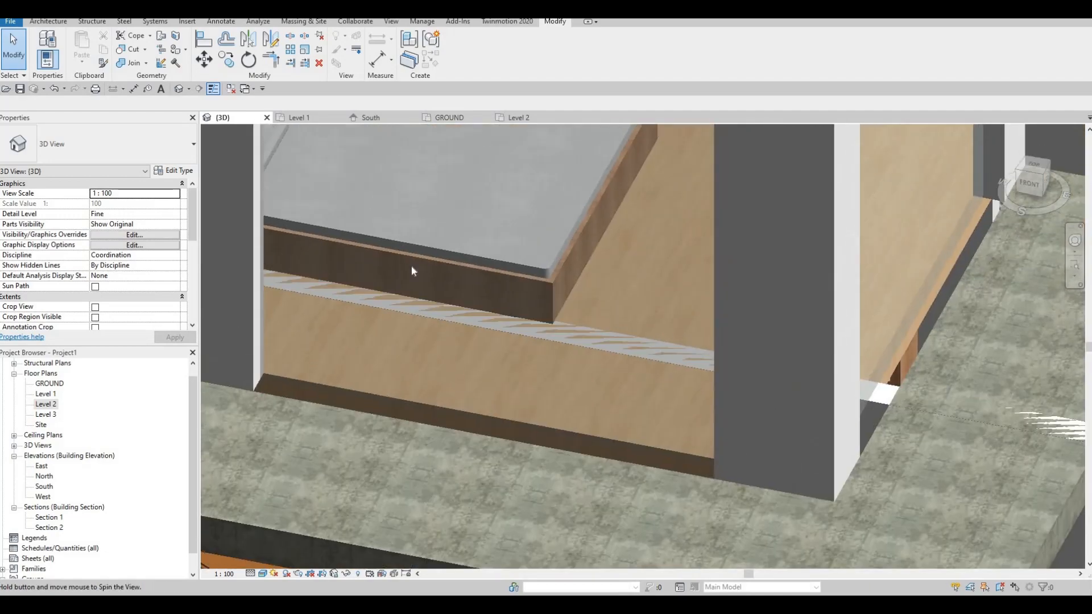
shift+middle_drag(412, 265, 415, 274)
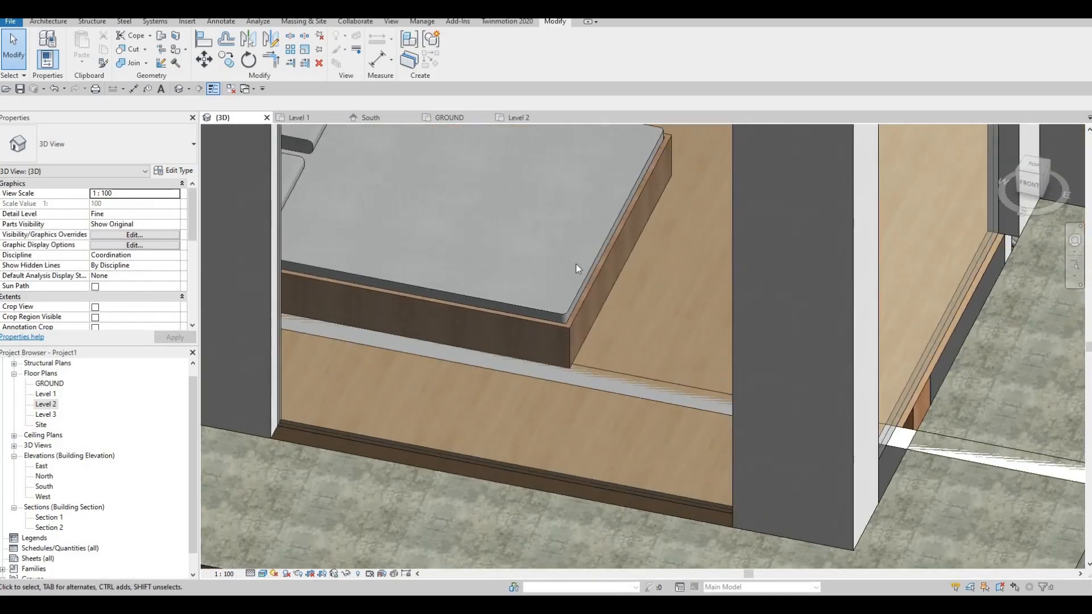
middle_drag(648, 455, 627, 289)
scroll(632, 291, down, 2)
scroll(666, 301, down, 1)
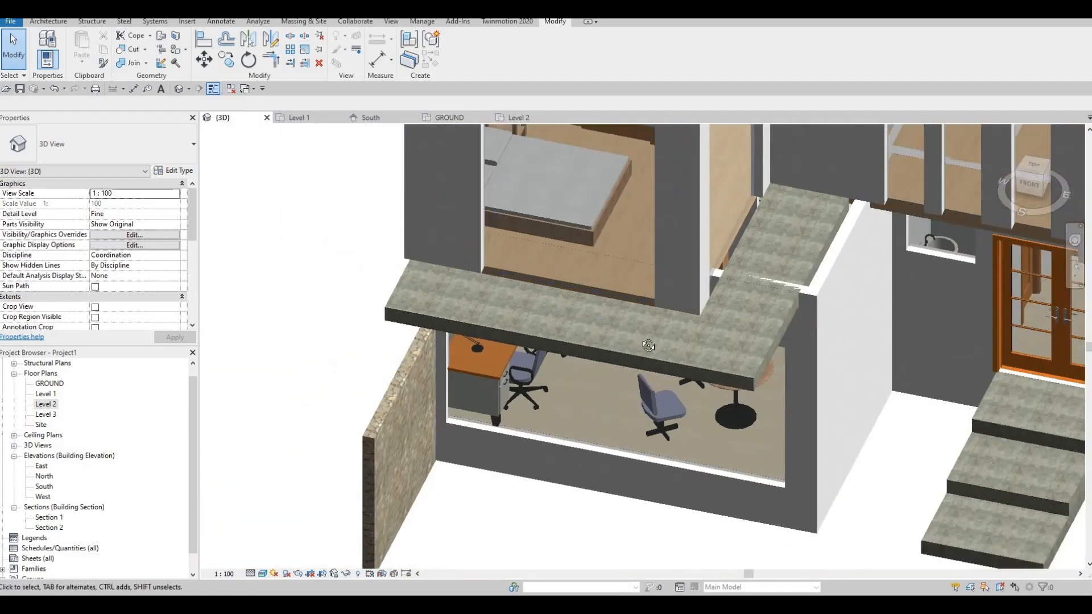
shift+middle_drag(648, 344, 625, 270)
scroll(614, 280, up, 1)
middle_drag(819, 329, 612, 254)
scroll(599, 264, down, 2)
scroll(612, 257, up, 3)
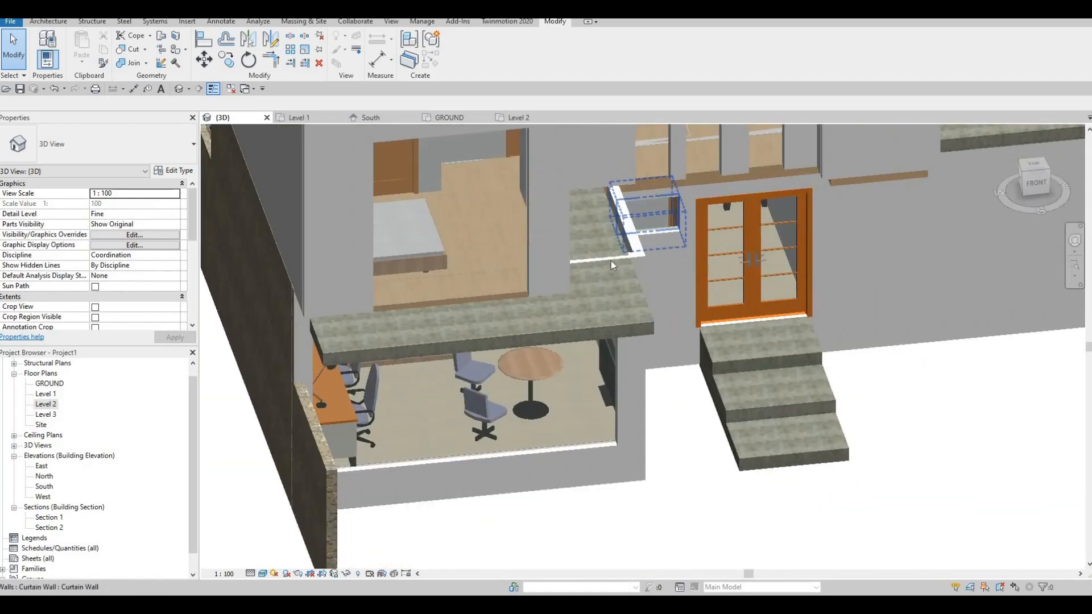
scroll(619, 242, down, 2)
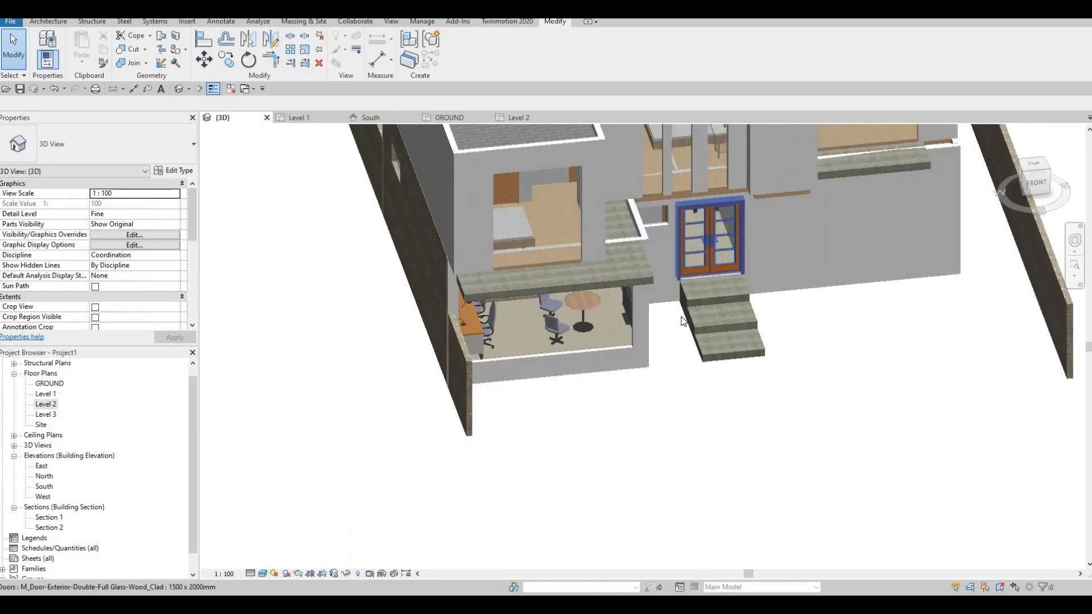
Examine the whole front facade with its wraparound balcony, windows and entrance from several angles.
middle_drag(664, 270, 620, 289)
shift+middle_drag(590, 324, 705, 319)
mouse_move(705, 319)
middle_down()
mouse_move(714, 363)
mouse_move(714, 321)
middle_up()
scroll(691, 355, down, 2)
middle_drag(687, 360, 692, 429)
scroll(692, 426, down, 1)
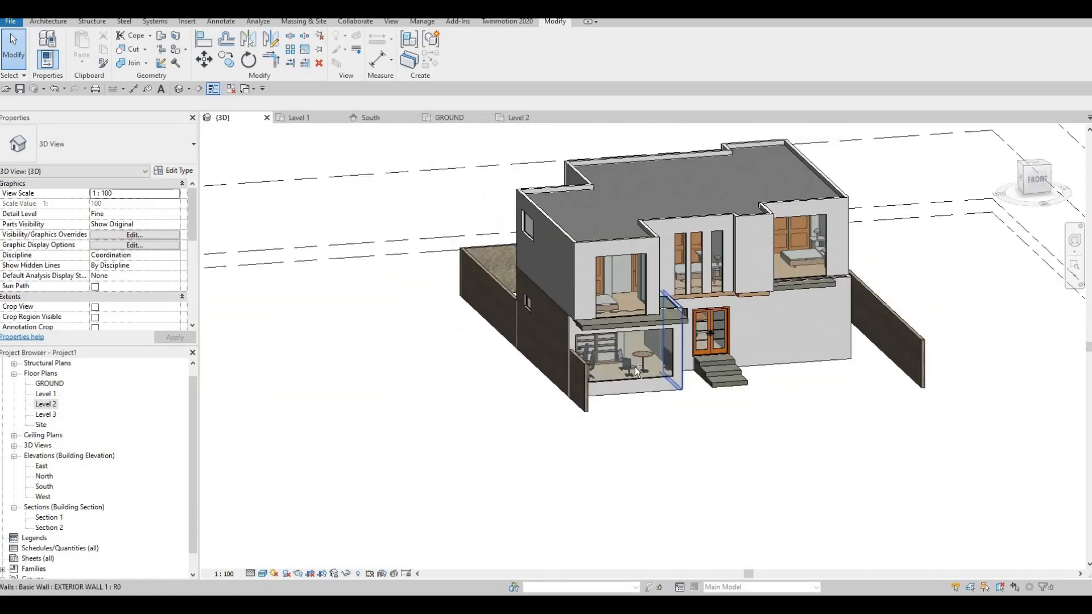
click(628, 370)
shift+middle_drag(631, 371, 732, 347)
scroll(676, 358, up, 3)
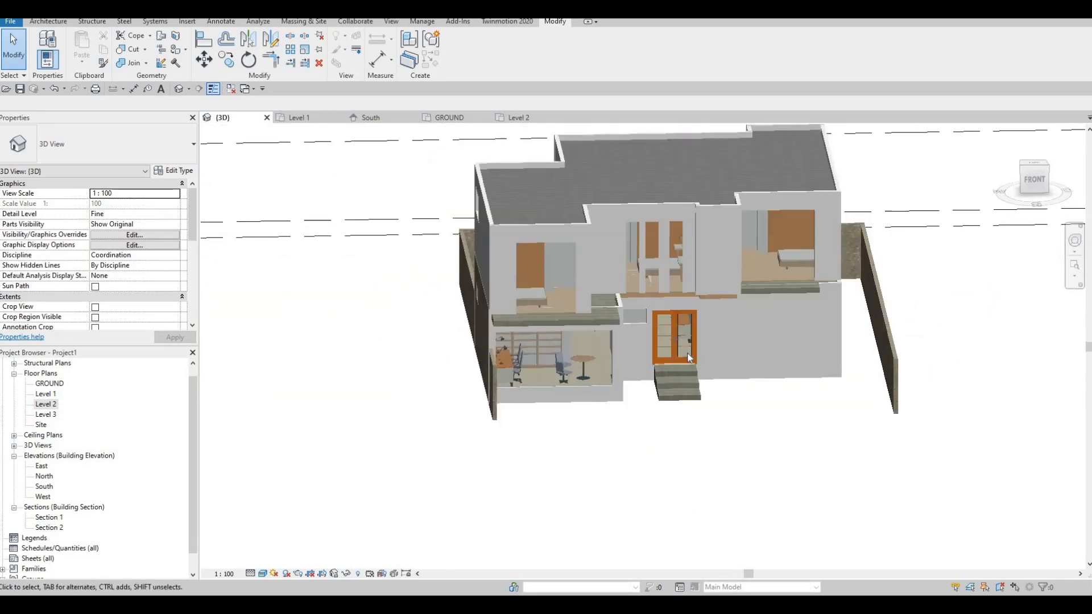
click(653, 337)
shift+middle_drag(654, 337, 472, 307)
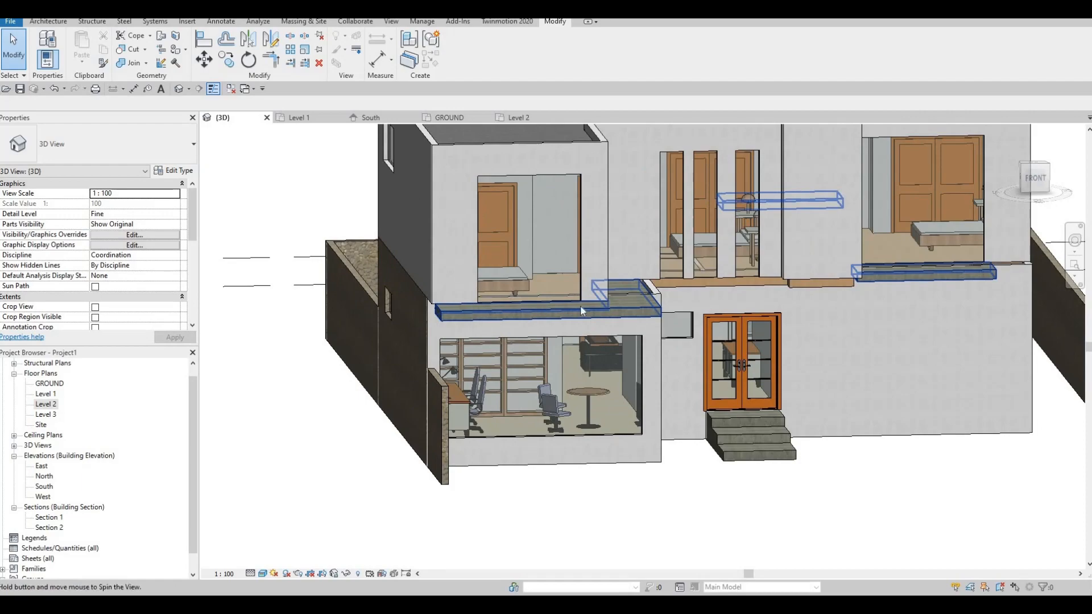
Examine the rear facade's balcony, bathroom, dining and double-height living room openings from several angles.
scroll(581, 310, down, 4)
shift+middle_drag(581, 310, 346, 454)
middle_drag(558, 211, 808, 174)
scroll(554, 202, up, 3)
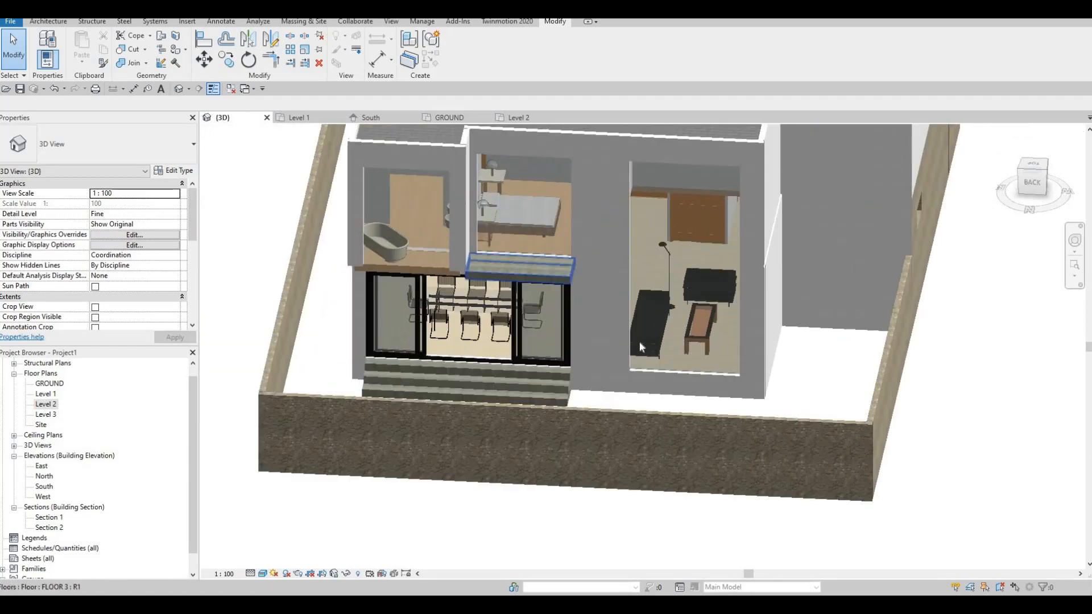
shift+middle_drag(639, 343, 623, 415)
scroll(623, 415, up, 2)
scroll(611, 316, up, 1)
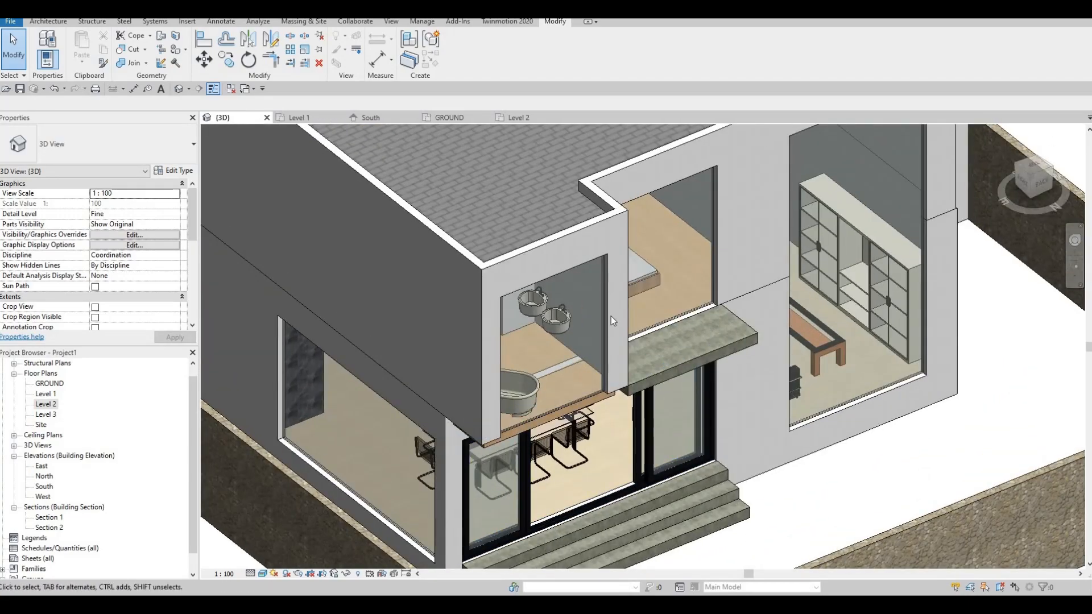
shift+middle_drag(610, 316, 692, 339)
scroll(626, 388, down, 1)
shift+middle_drag(624, 349, 632, 410)
Align the upper side wall beside the double-height living room flush with the exterior face of the wall below it.
scroll(602, 365, up, 8)
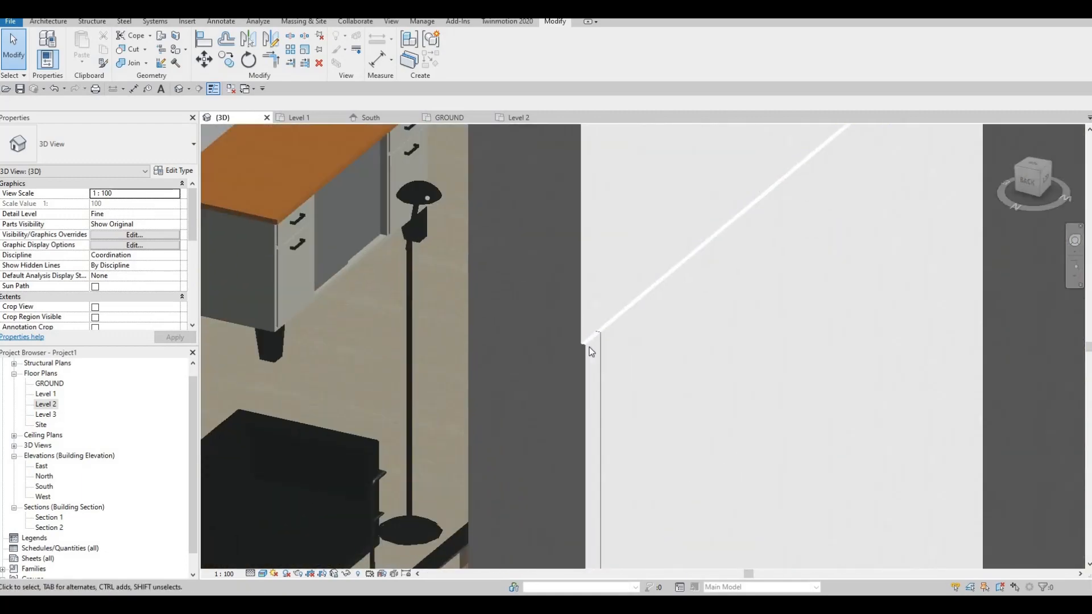
scroll(639, 317, down, 6)
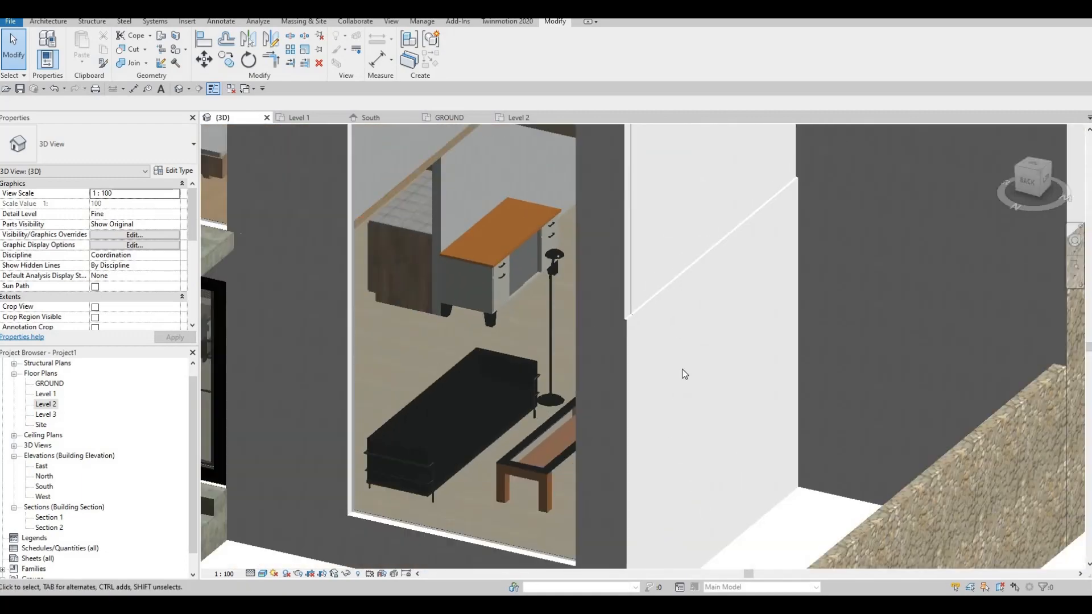
key(Escape)
key(Escape)
key(a)
key(l)
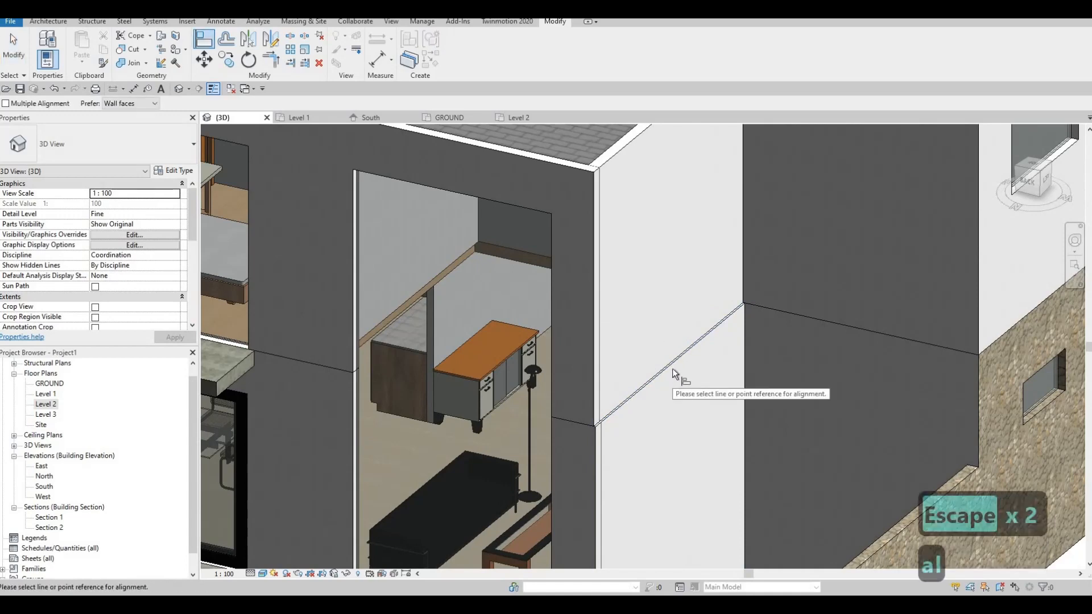
click(672, 368)
scroll(591, 465, up, 1)
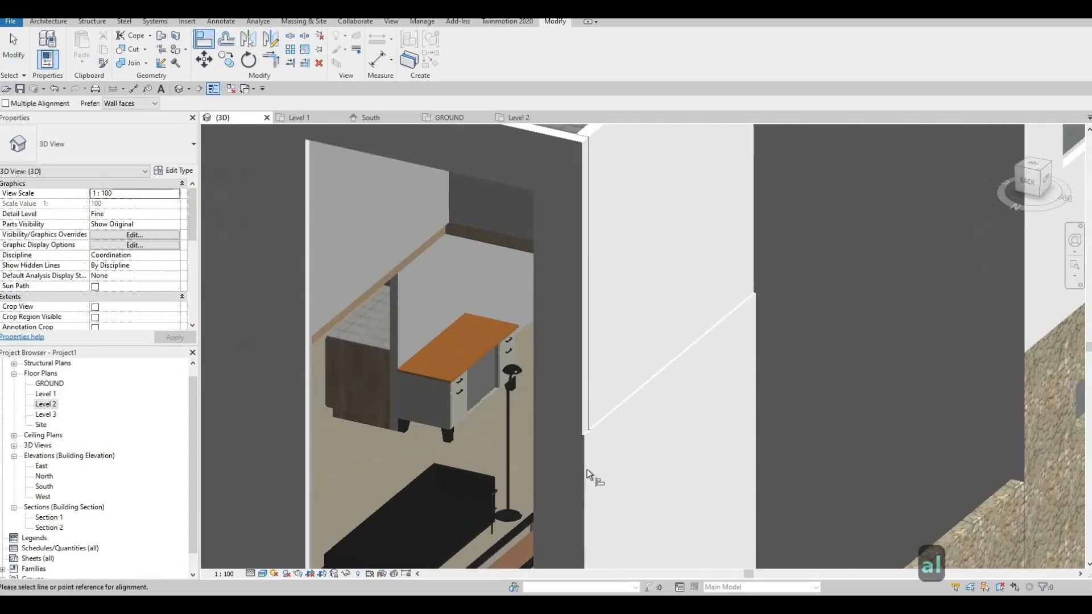
click(591, 419)
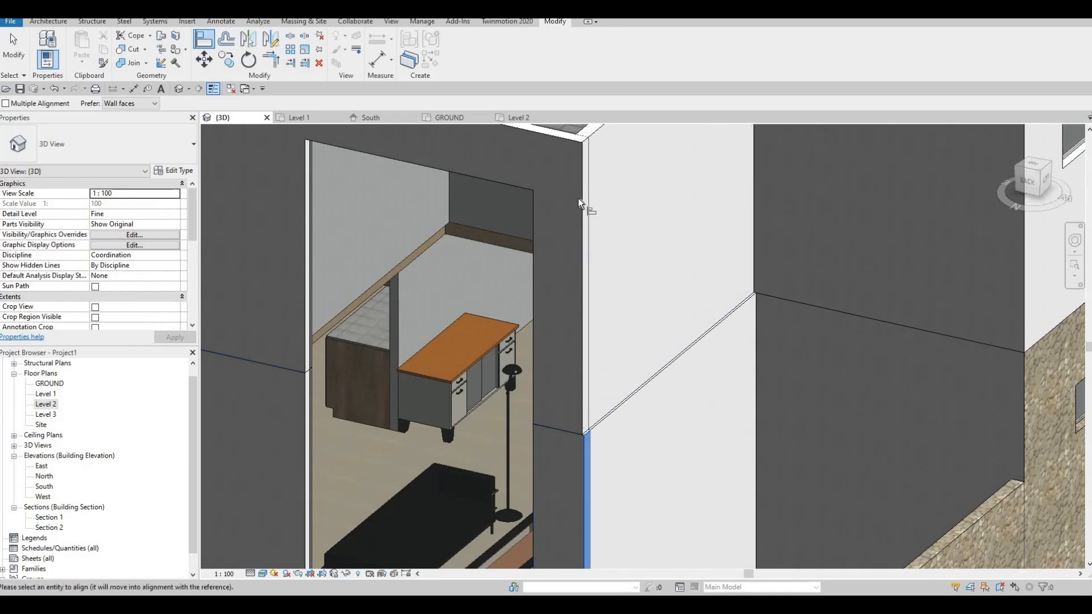
click(592, 235)
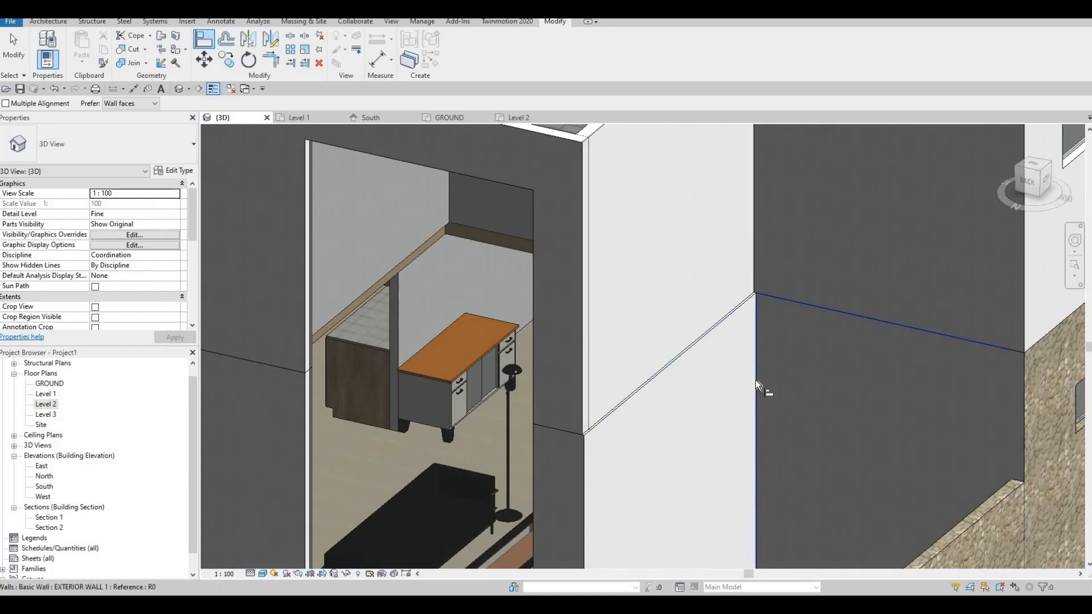
key(Tab)
key(Tab)
key(Tab)
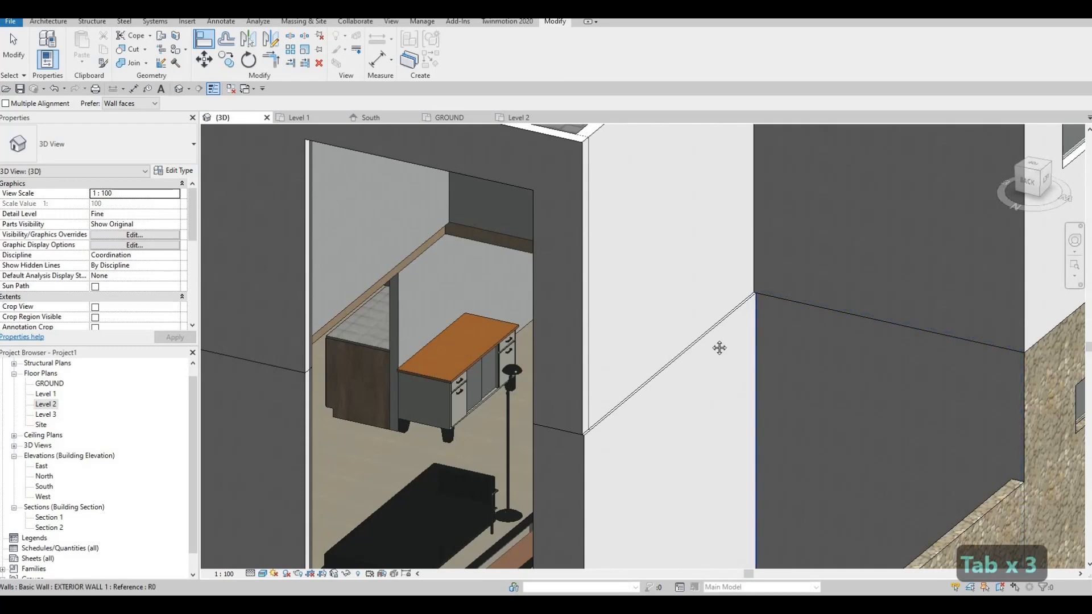
middle_drag(598, 428, 598, 283)
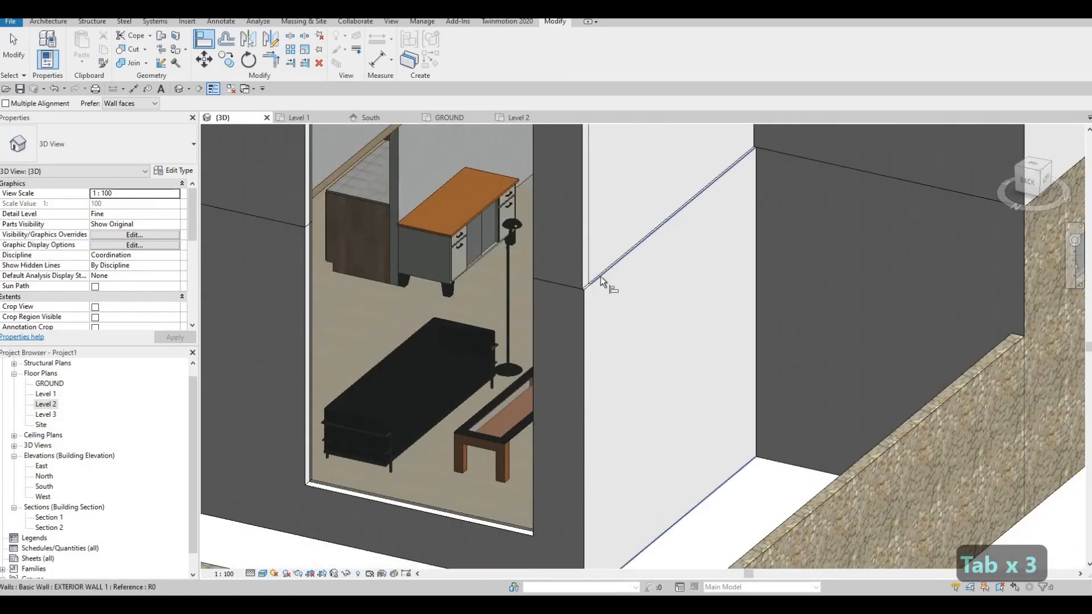
click(601, 277)
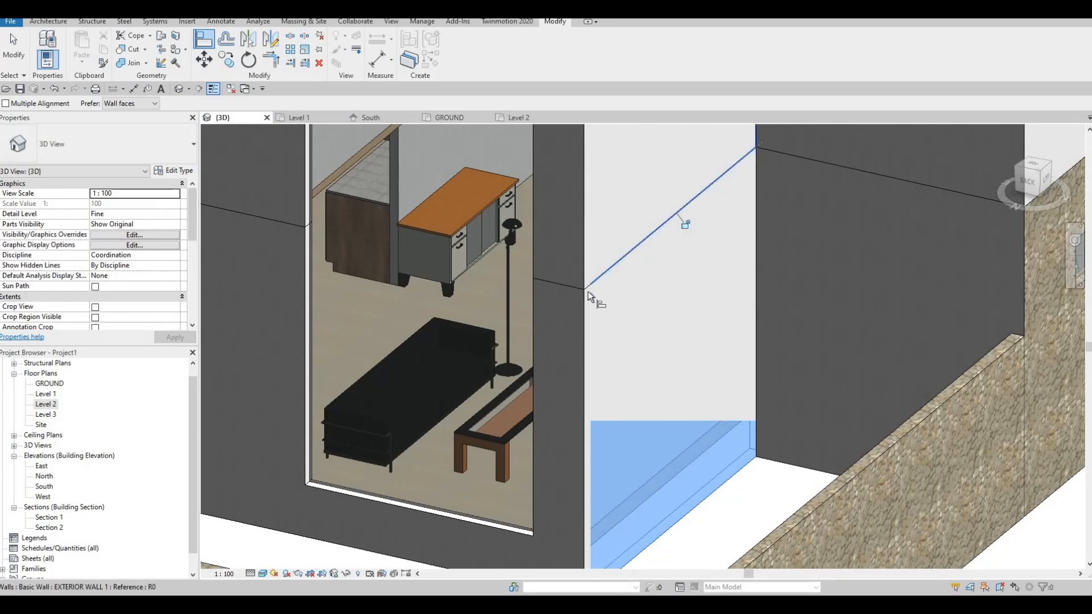
scroll(602, 288, up, 5)
key(Escape)
key(Escape)
scroll(627, 291, down, 6)
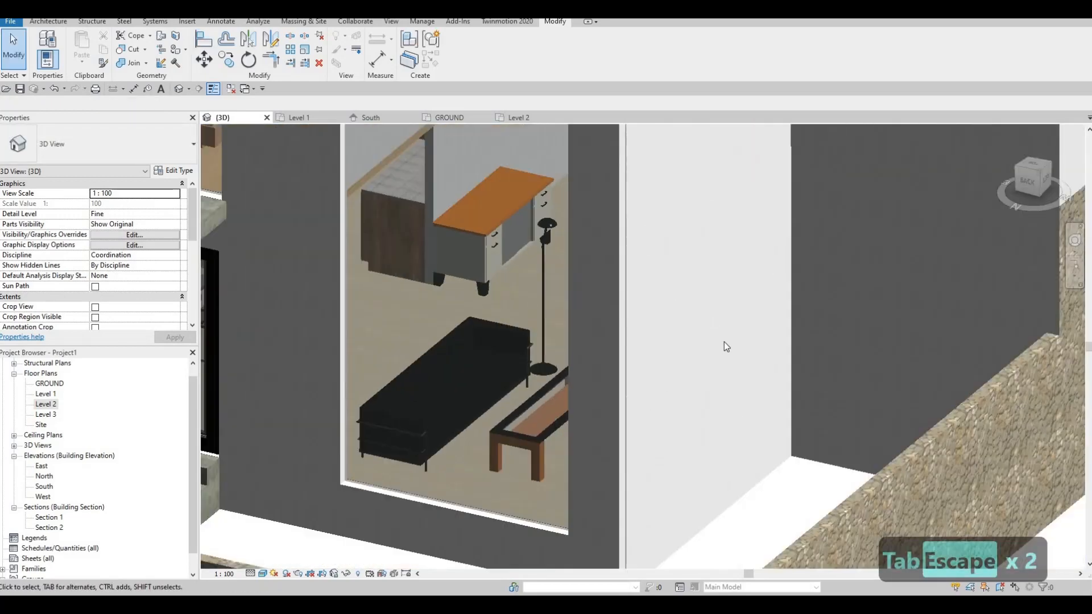
Examine the joint between the upper and lower side walls, the stone-clad side and the underside of the slabs.
scroll(690, 387, up, 5)
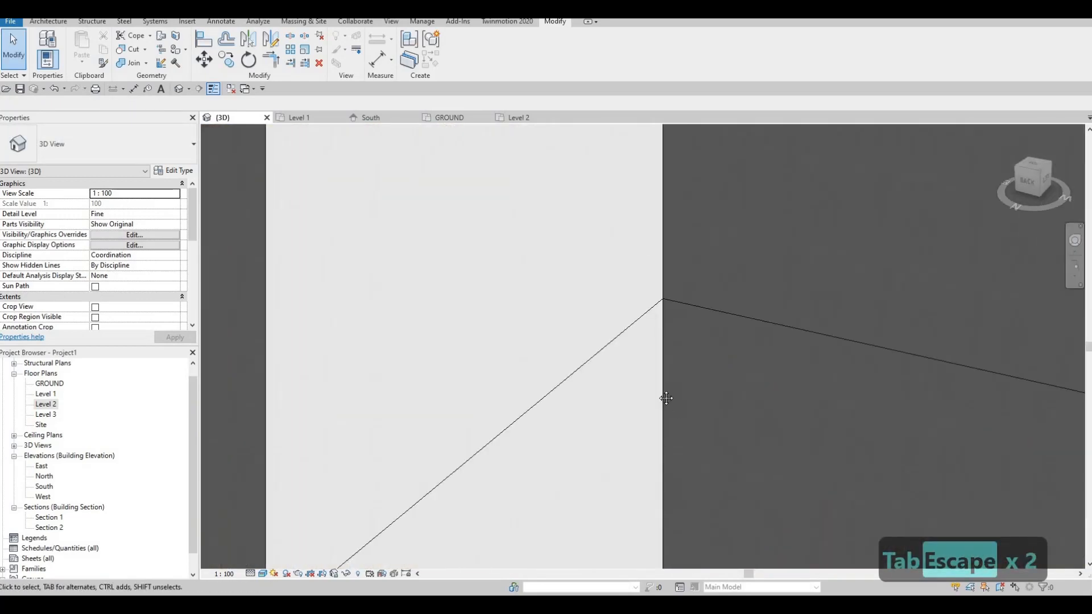
shift+middle_drag(663, 398, 953, 169)
scroll(483, 300, down, 2)
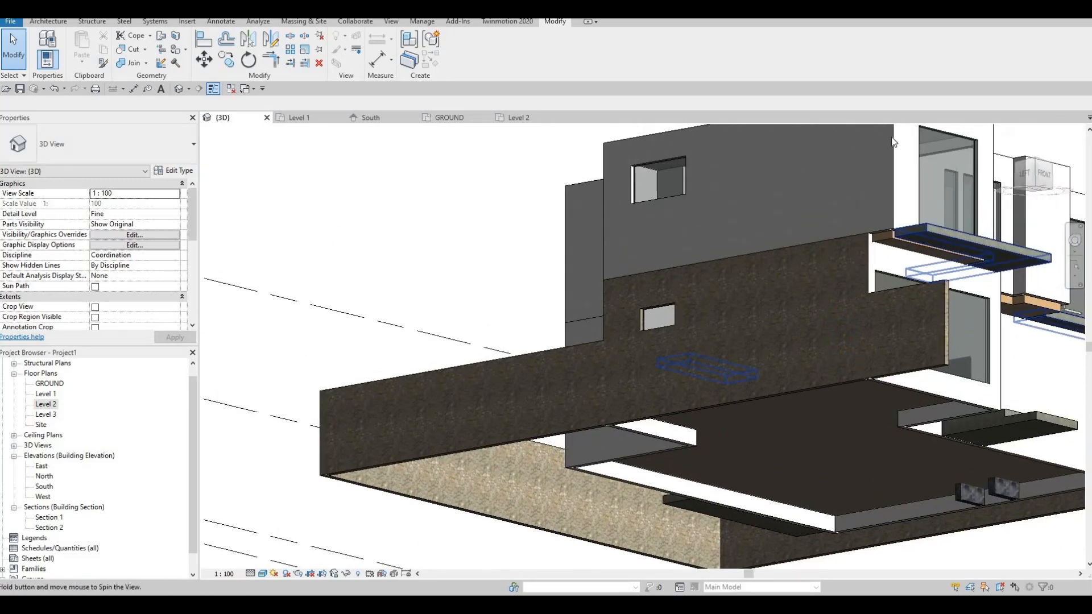
shift+middle_drag(893, 143, 848, 103)
scroll(756, 287, up, 3)
scroll(707, 271, up, 3)
middle_drag(748, 148, 660, 331)
shift+middle_drag(692, 416, 831, 211)
shift+middle_drag(830, 165, 792, 138)
scroll(792, 182, down, 2)
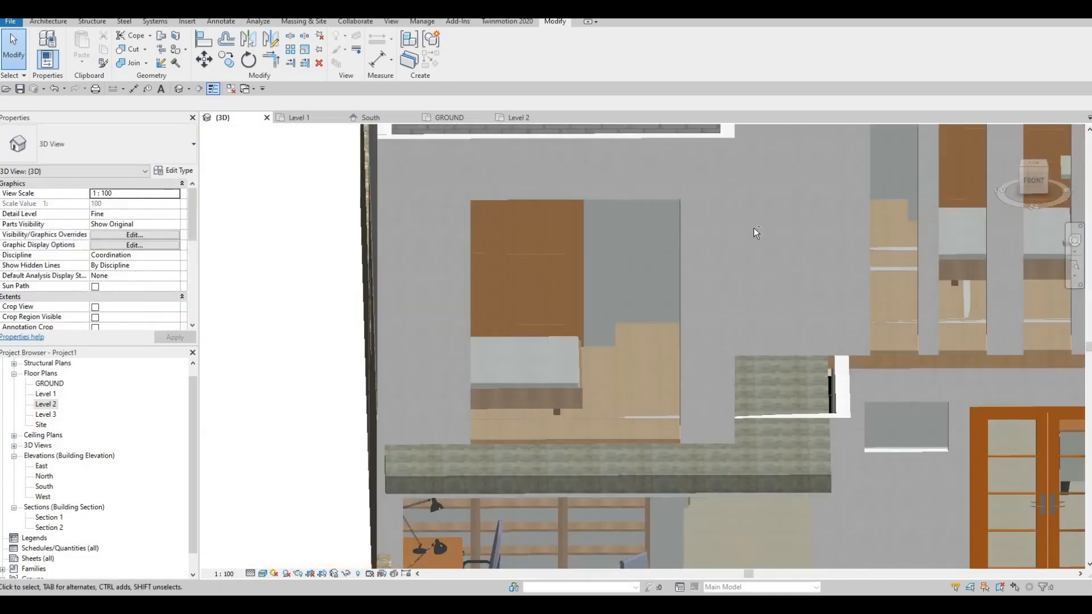
Examine the front facade's balcony, office window, three narrow Level 2 windows and entrance from several angles.
shift+middle_drag(753, 227, 811, 271)
scroll(770, 279, down, 2)
scroll(764, 275, up, 2)
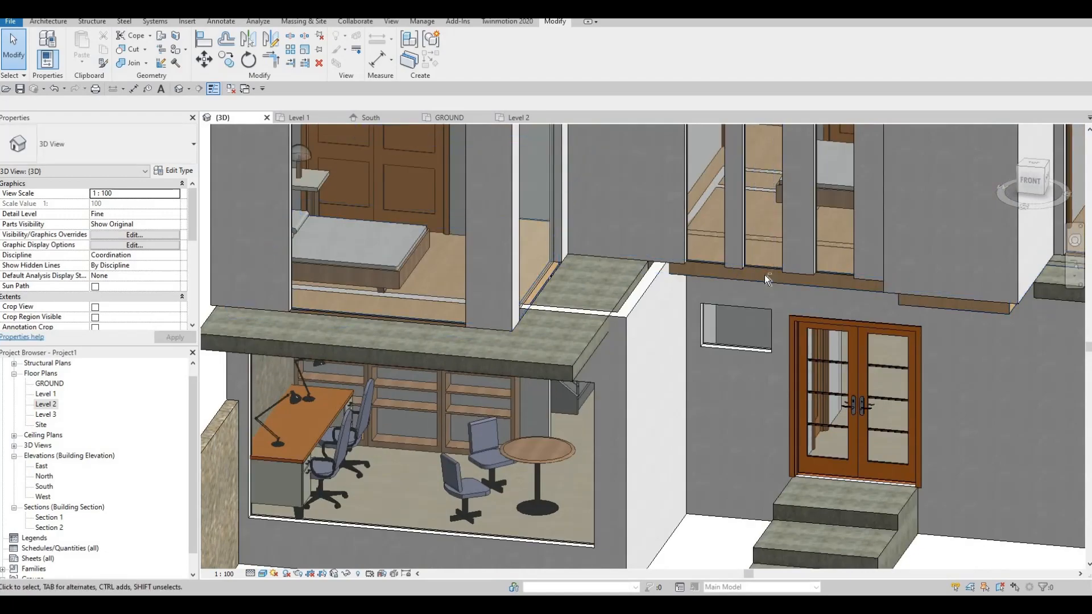
middle_drag(780, 260, 730, 281)
shift+middle_drag(791, 227, 734, 267)
scroll(702, 315, down, 1)
shift+middle_drag(703, 315, 817, 285)
scroll(817, 284, down, 1)
middle_drag(909, 256, 790, 297)
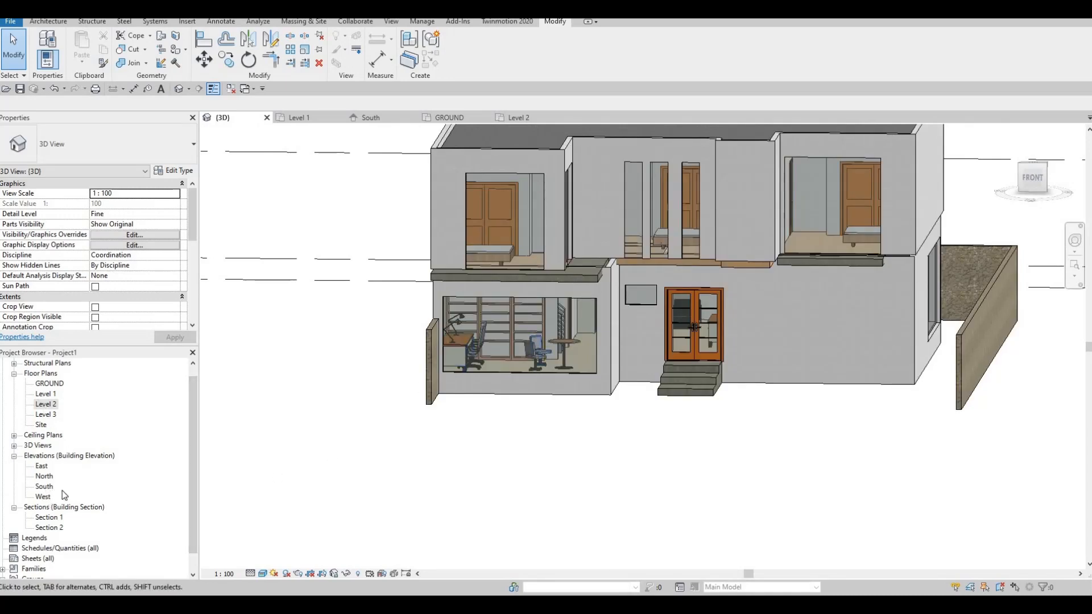
Open the South elevation at the three narrow Level 2 windows above the entrance.
key(F1)
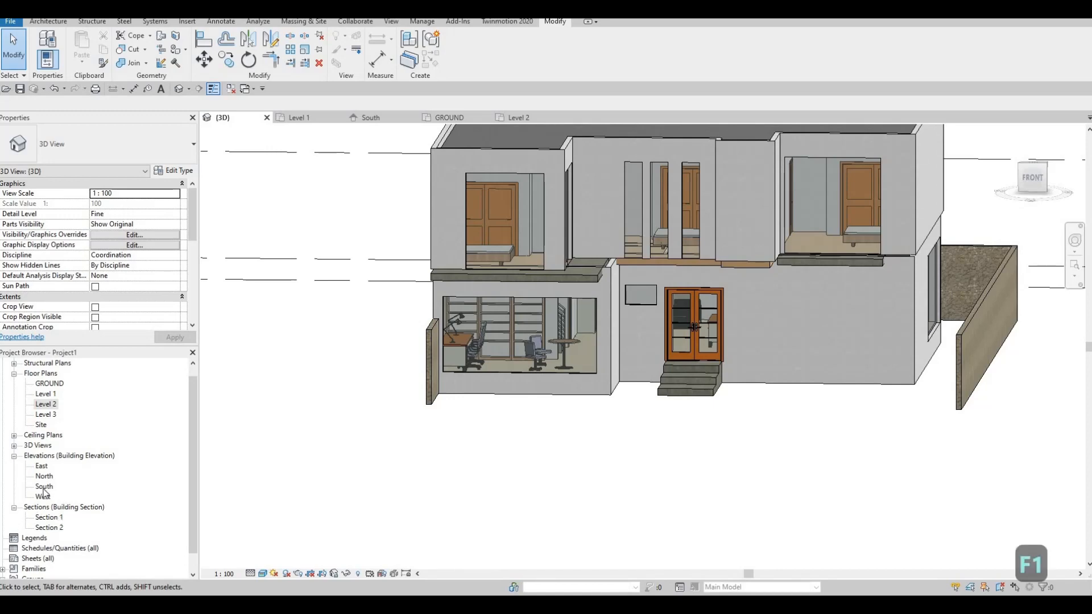
scroll(594, 327, down, 6)
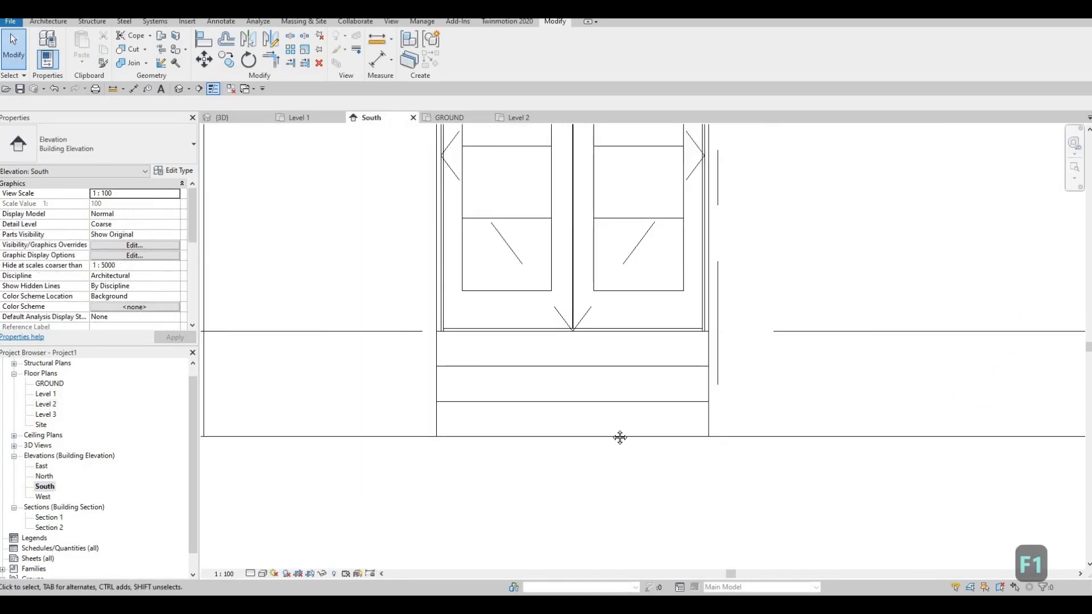
scroll(628, 399, down, 1)
middle_drag(571, 193, 644, 449)
scroll(644, 450, up, 1)
middle_drag(648, 407, 570, 322)
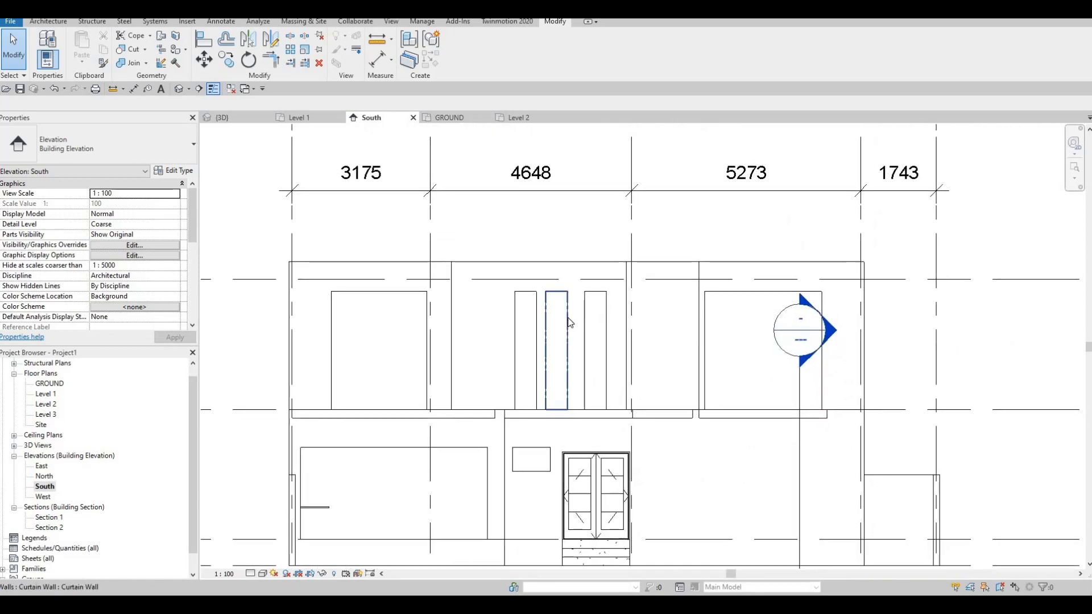
Try to nudge the glazed panel of the middle narrow Level 2 window sideways toward the third window.
scroll(569, 321, up, 2)
key(Tab)
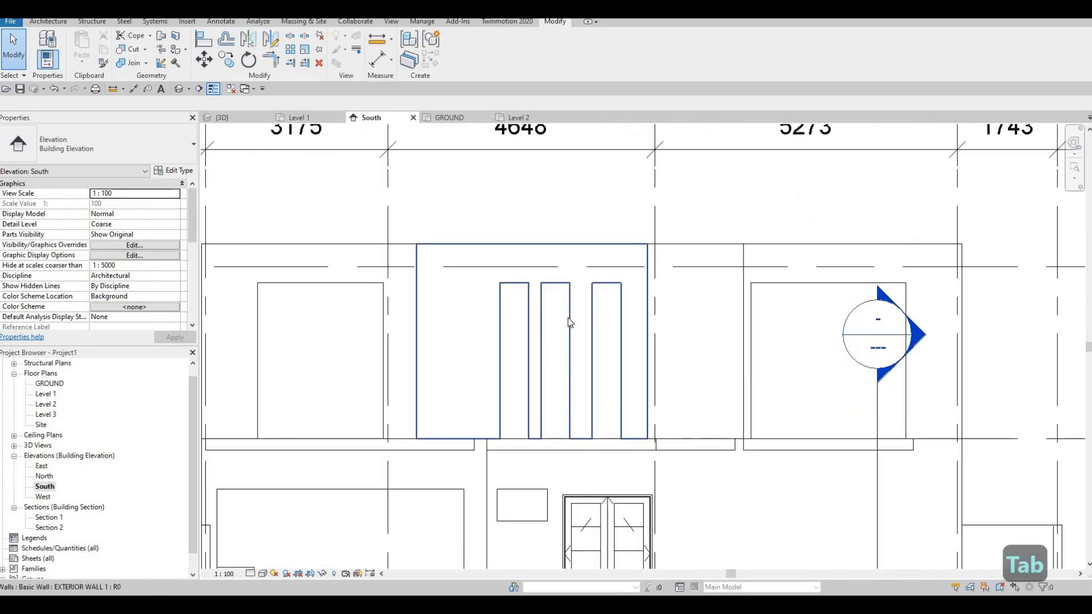
key(Escape)
key(Escape)
key(Tab)
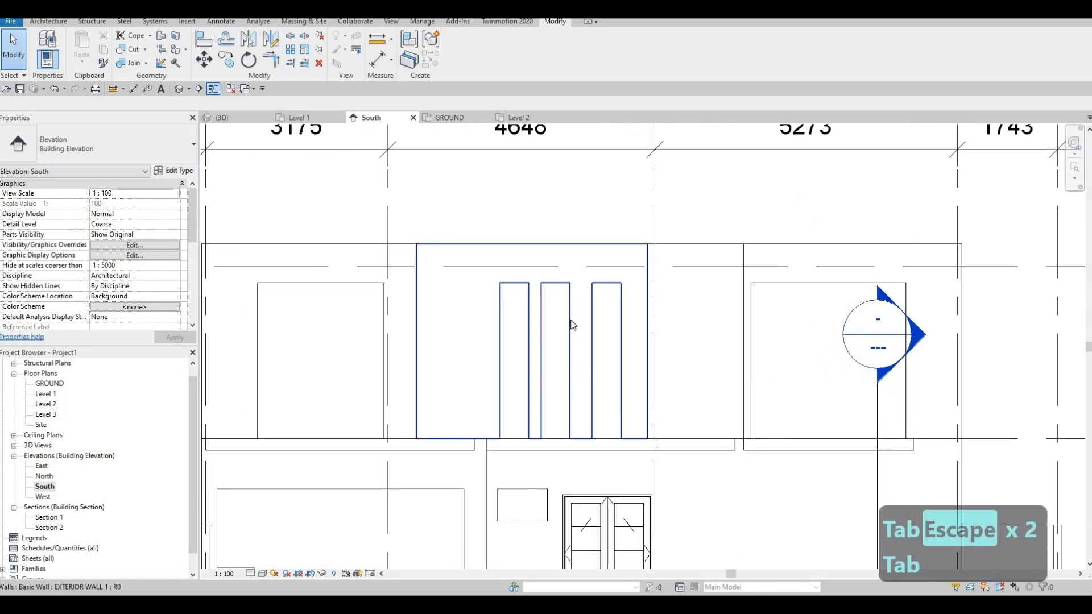
key(Escape)
key(Tab)
key(Tab)
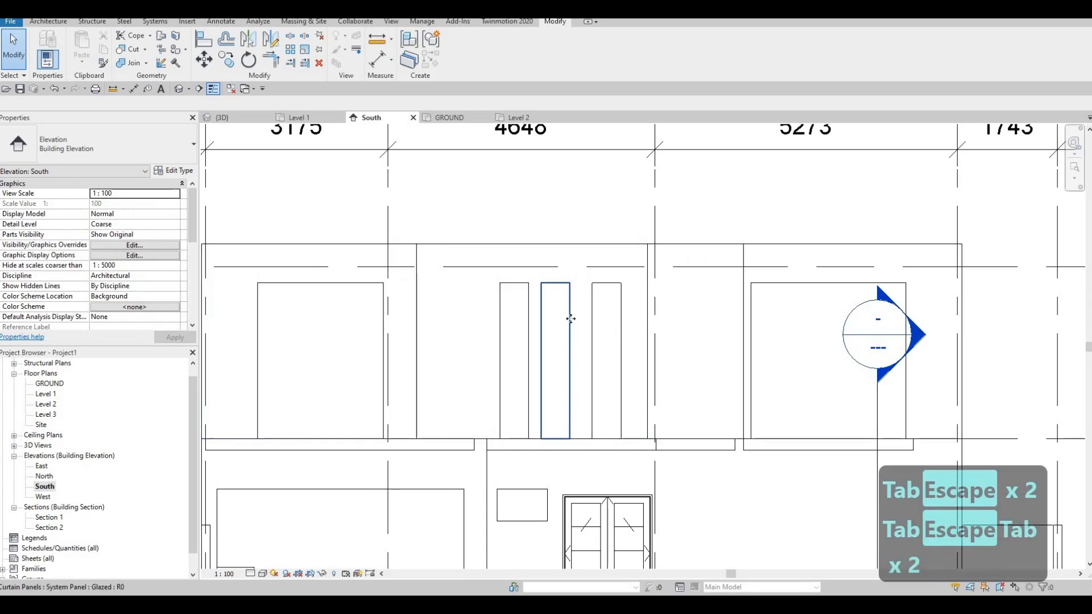
click(571, 319)
key(Right)
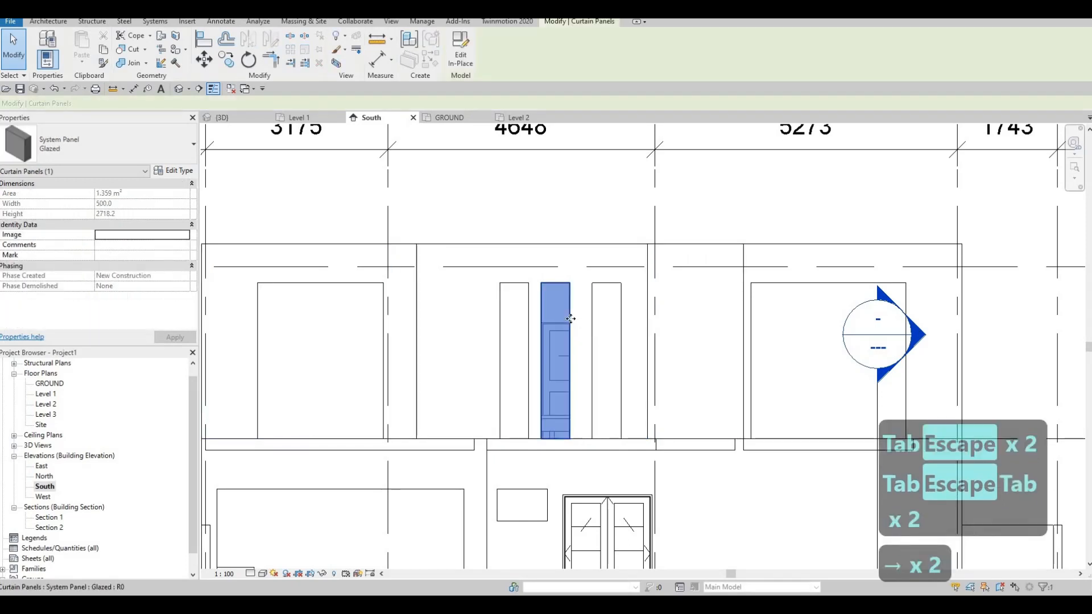
key(Right)
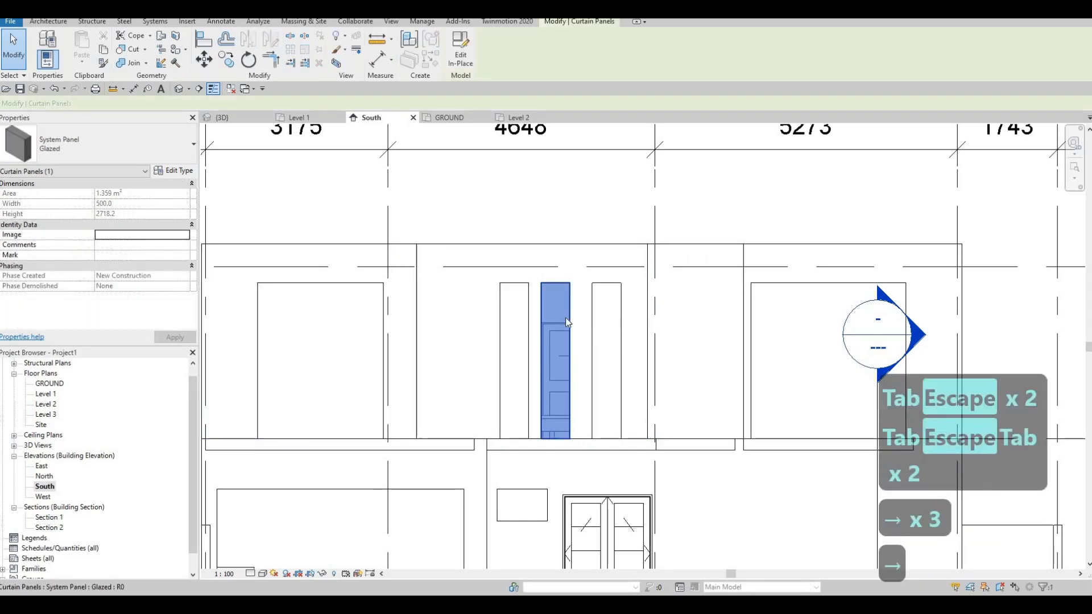
Nudge the middle narrow curtain wall toward the third one so its near edge is 800 mm from the first one's outer edge.
key(Tab)
key(Tab)
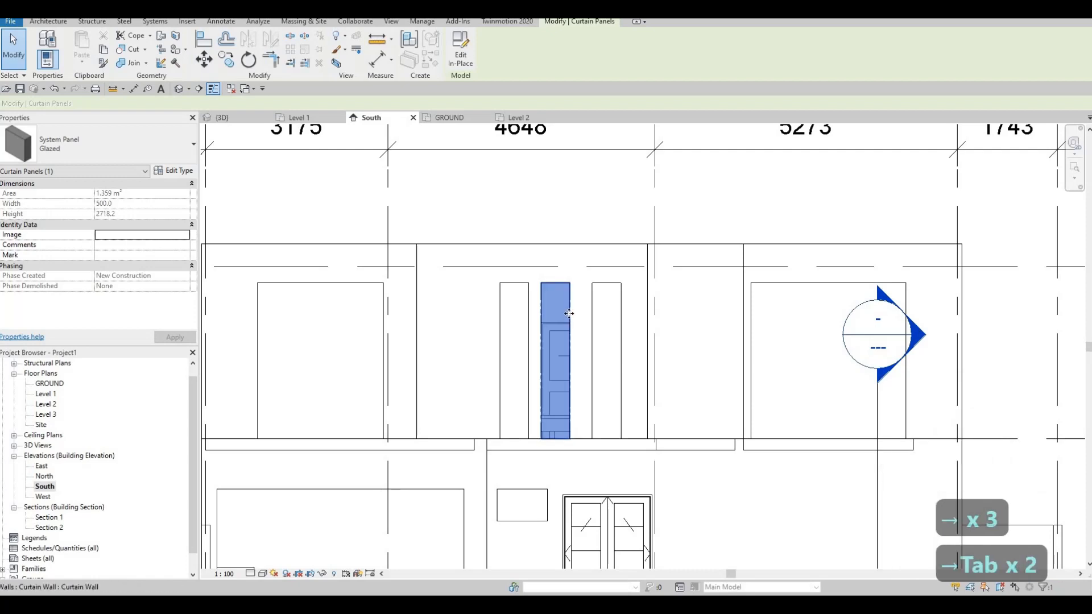
click(569, 313)
key(Right)
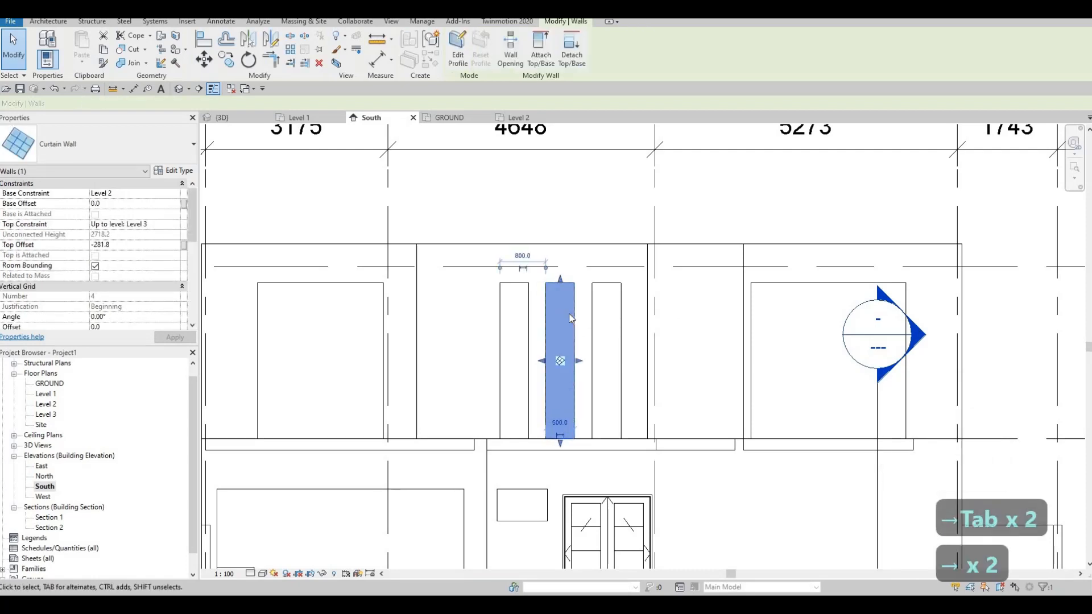
key(Left)
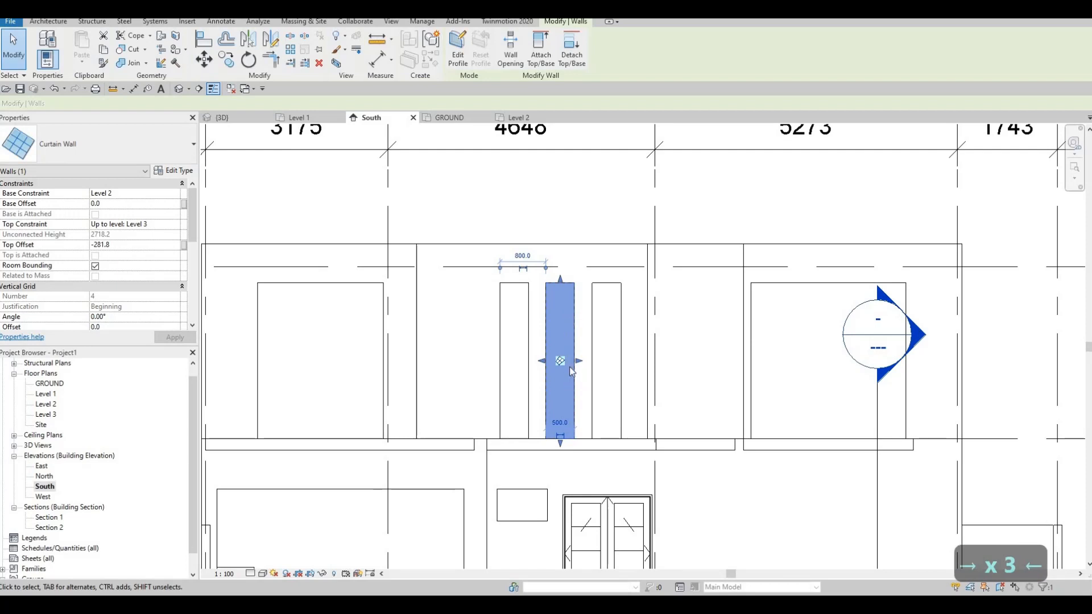
key(Escape)
scroll(449, 238, up, 2)
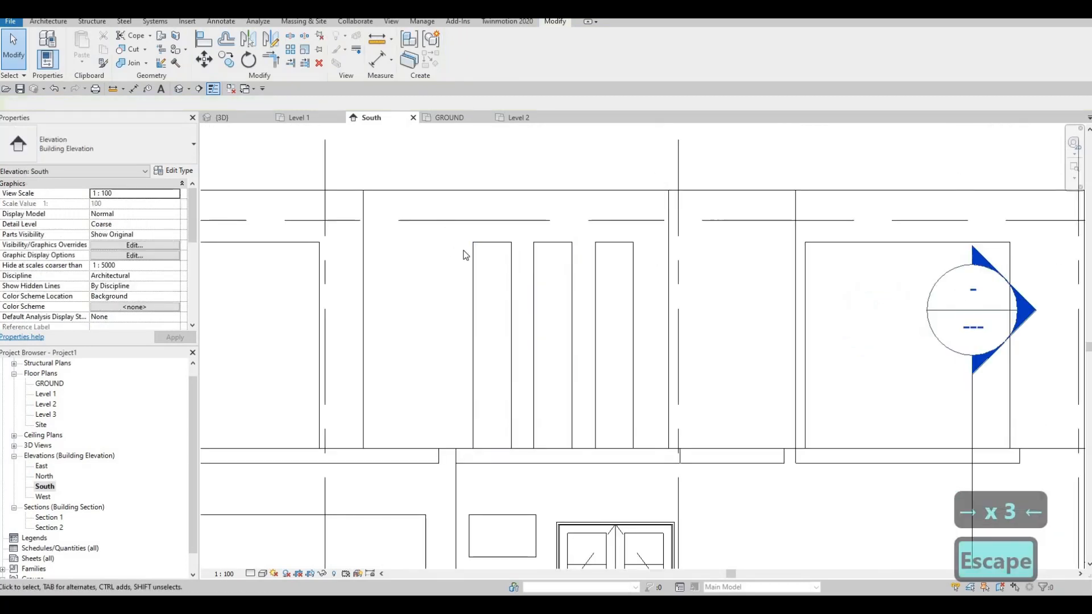
Shift all three narrow Level 2 curtain walls together three nudges toward the east side of the facade.
click(527, 274)
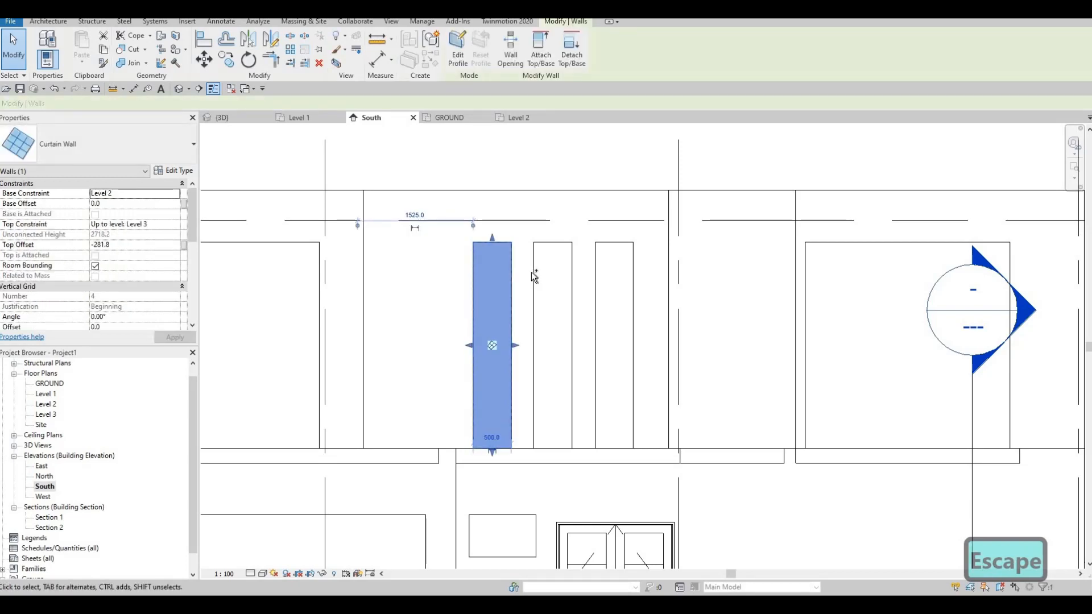
ctrl+click(596, 271)
ctrl+click(597, 272)
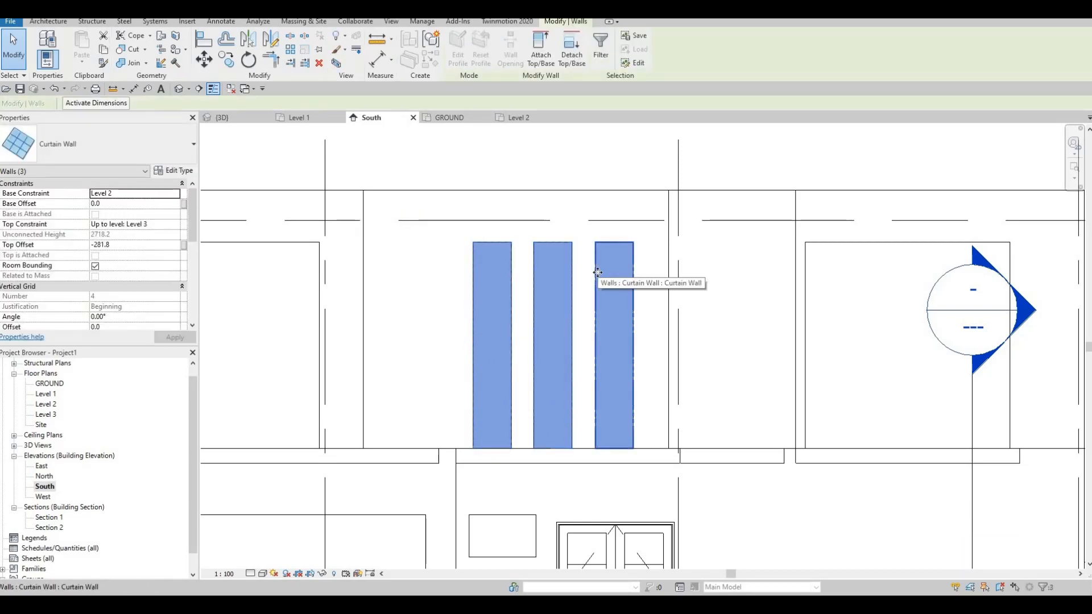
key(Right)
key(Right)
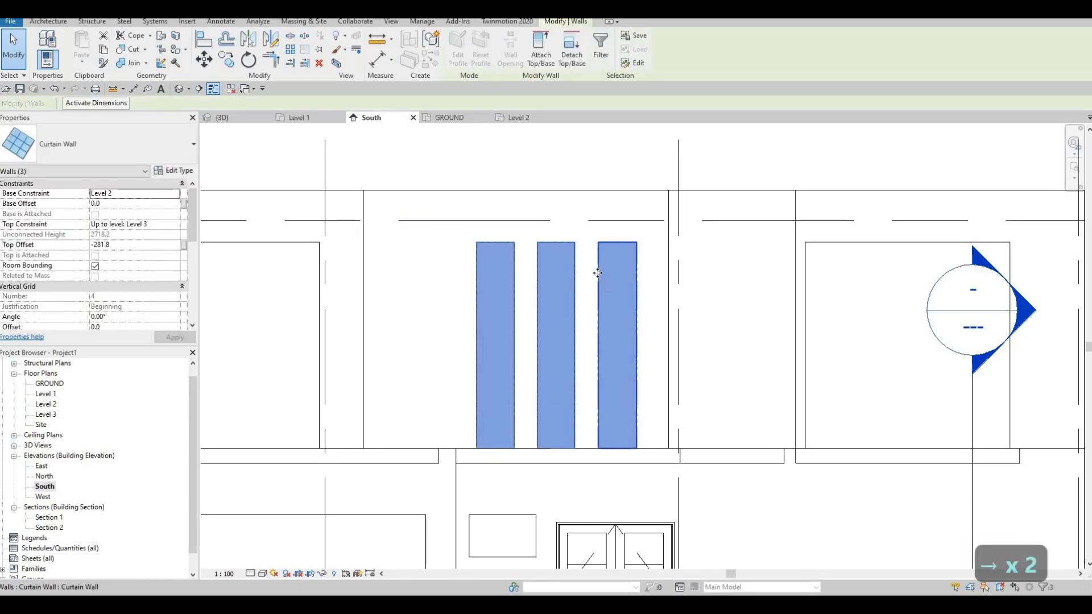
key(Right)
key(Escape)
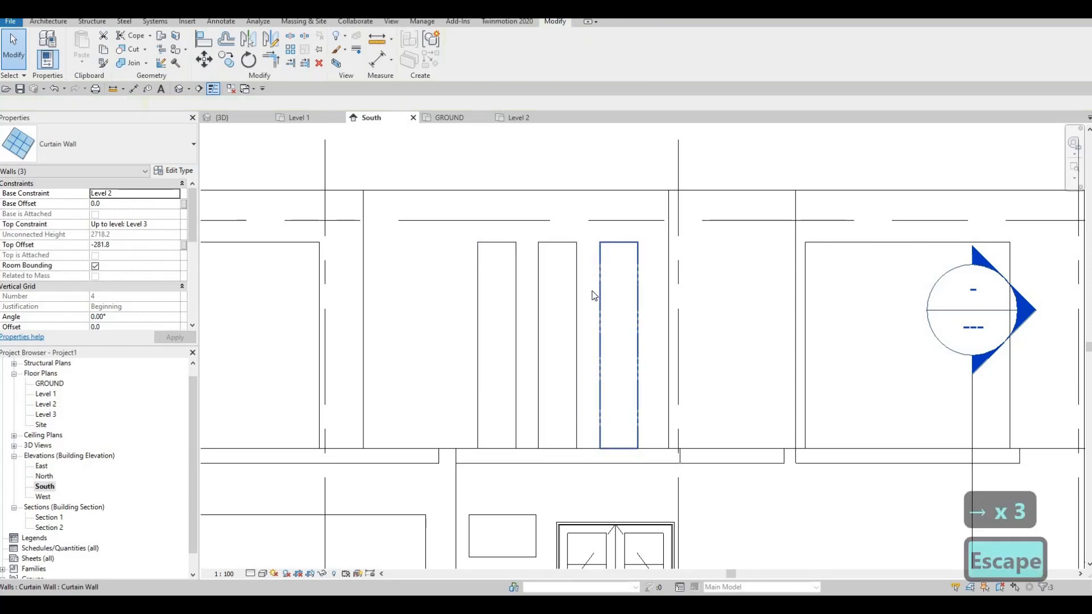
key(Escape)
mouse_move(583, 318)
middle_down()
mouse_move(593, 300)
mouse_move(601, 316)
mouse_move(590, 303)
middle_up()
scroll(589, 303, down, 3)
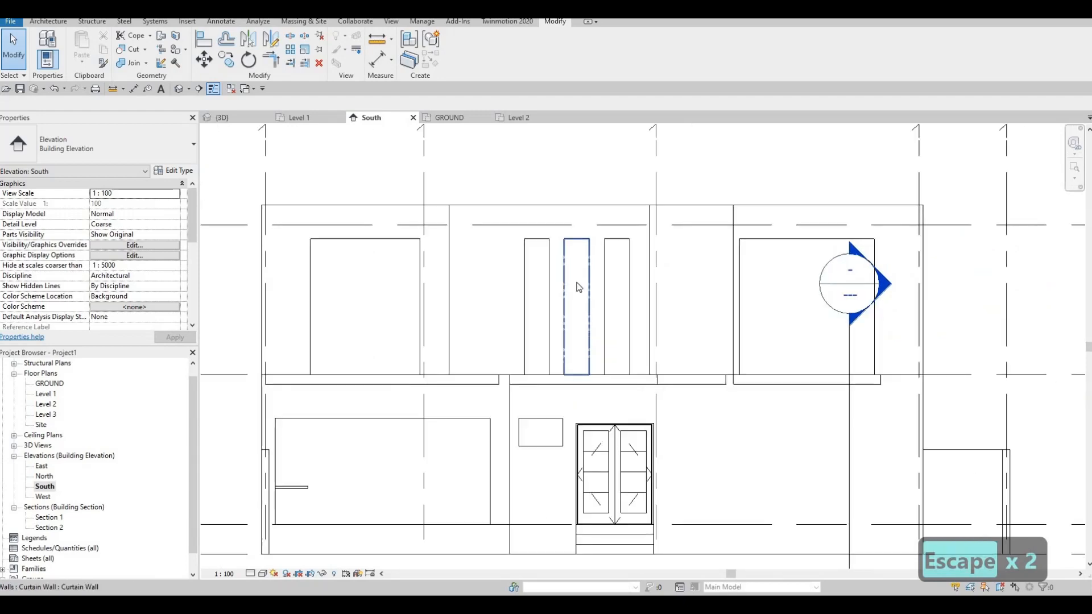
Widen the bedroom curtain wall above the office by stretching its outer edge toward the building's west corner.
scroll(579, 287, down, 2)
key(Escape)
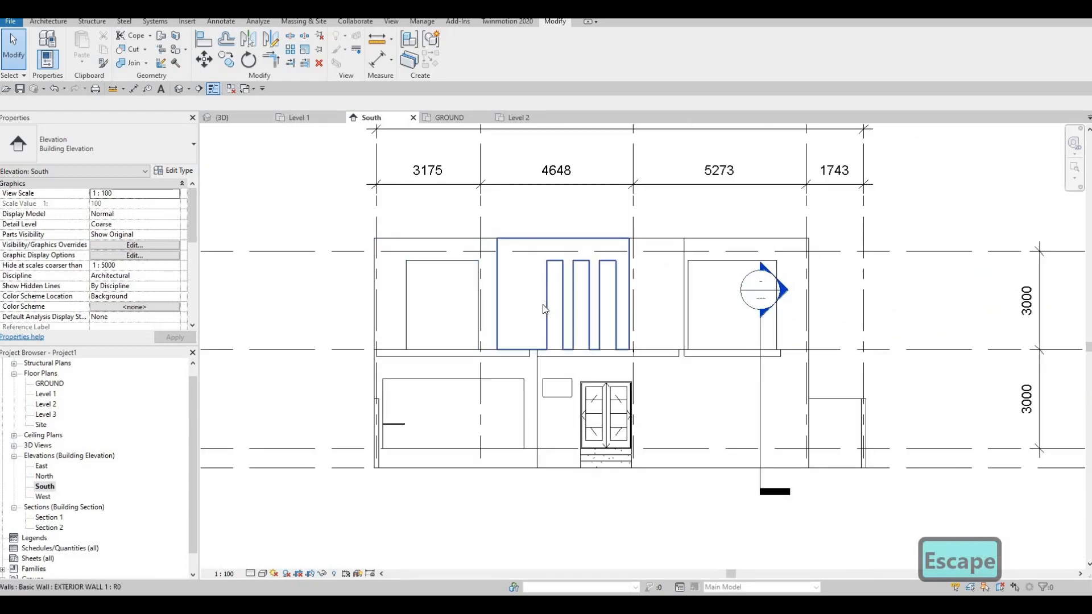
click(407, 310)
drag(399, 303, 399, 304)
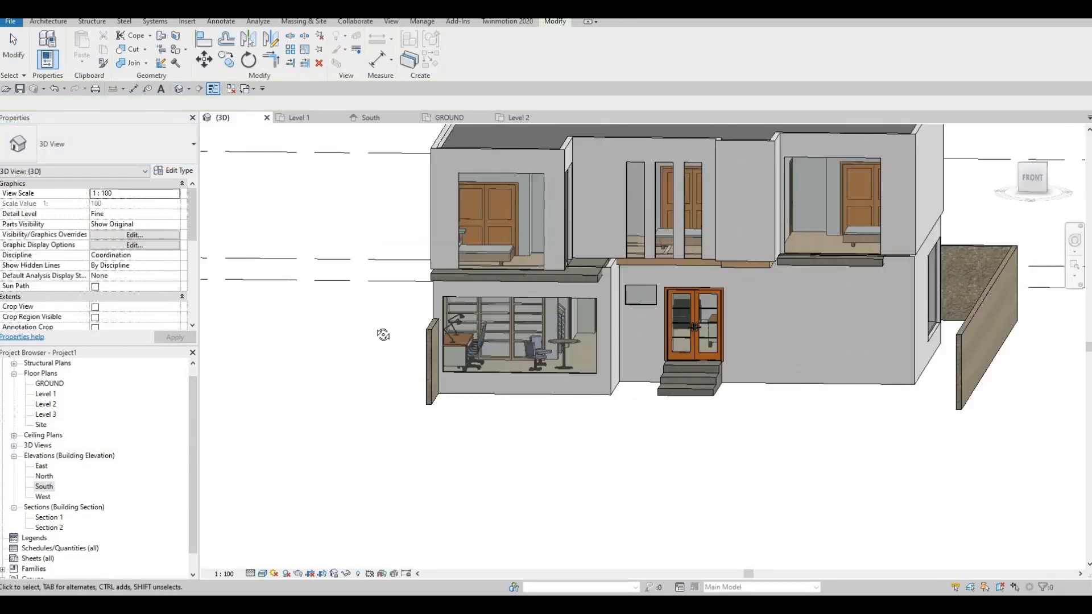
In the East elevation, resize the bedroom's balcony-side curtain wall to 1825 mm wide, with its front edge 75 mm from the building's corner edge.
key(Escape)
shift+middle_drag(455, 318, 347, 208)
scroll(428, 205, up, 2)
shift+middle_drag(333, 251, 310, 243)
click(310, 245)
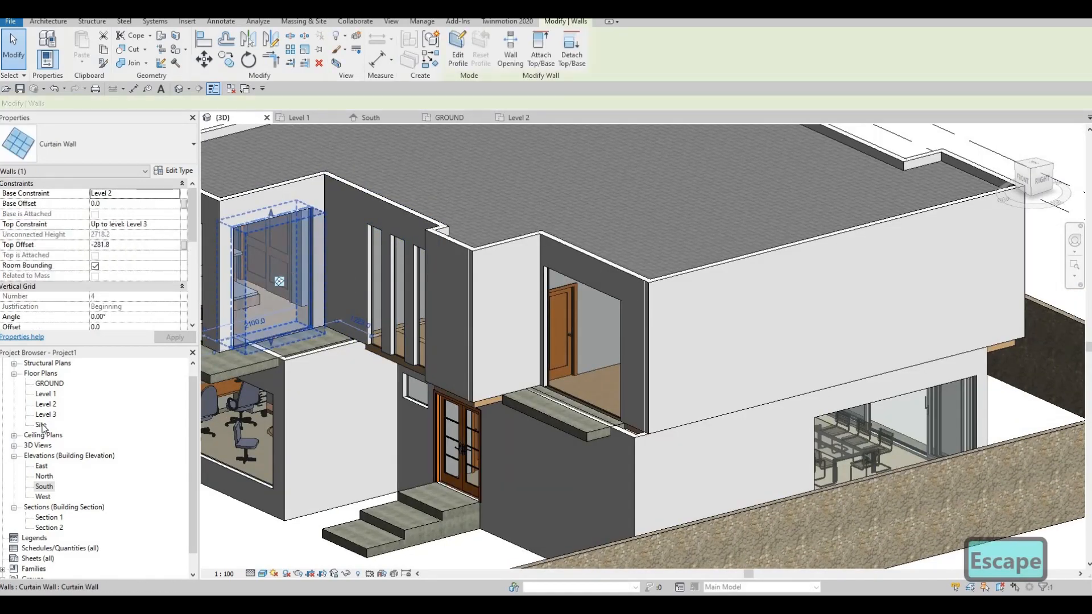
scroll(989, 274, down, 3)
key(Escape)
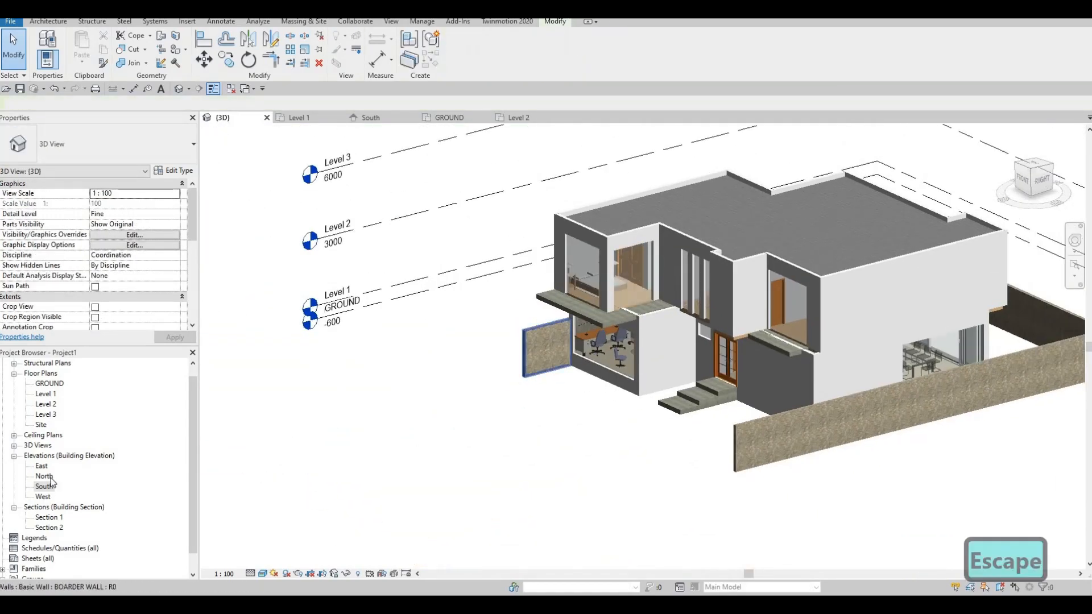
double_click(45, 477)
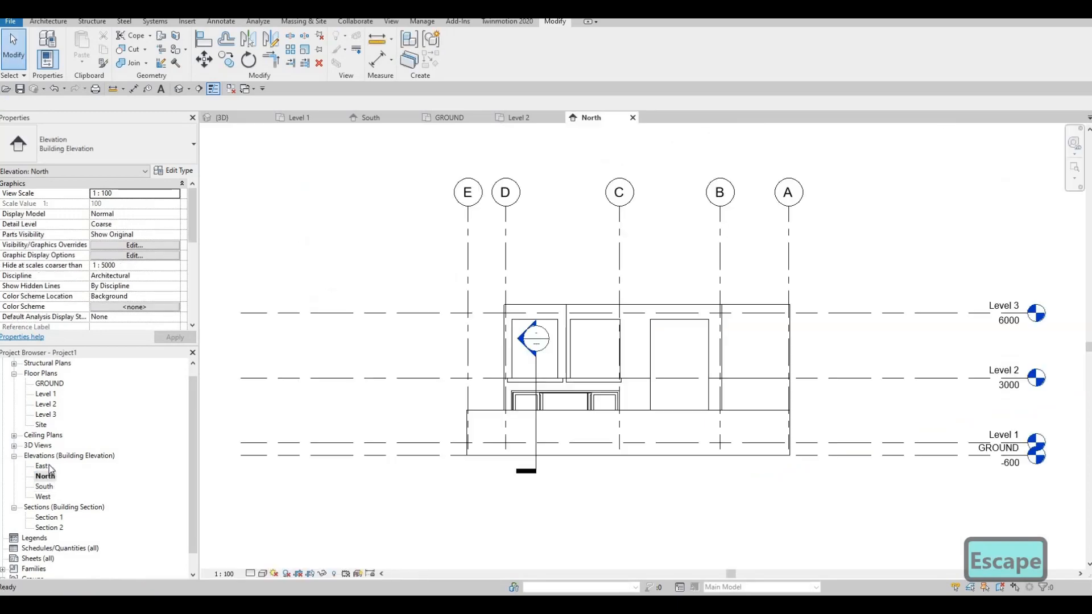
double_click(41, 466)
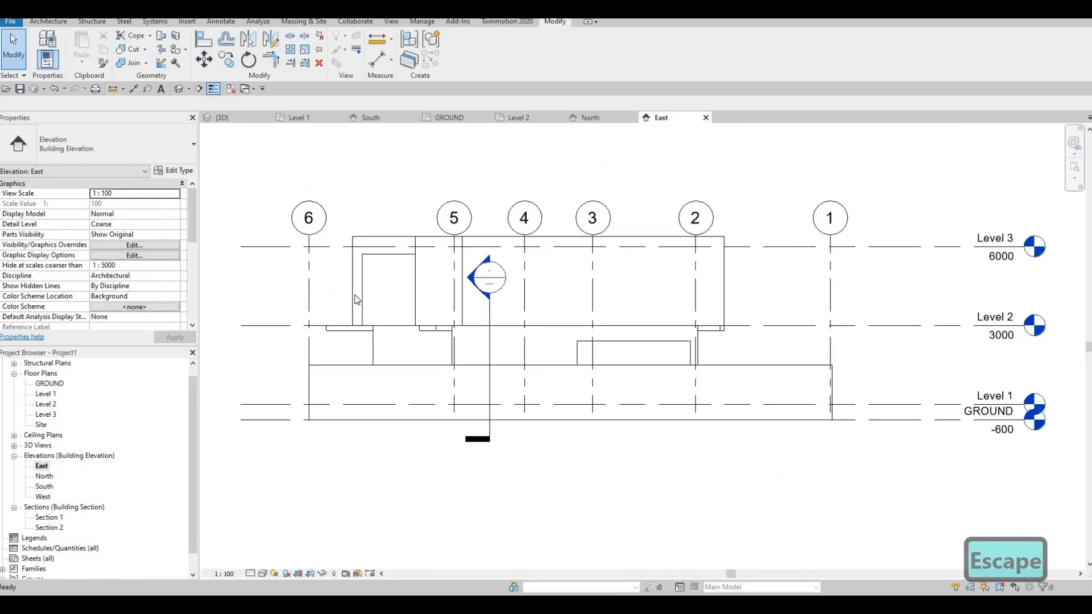
scroll(385, 251, up, 2)
click(409, 268)
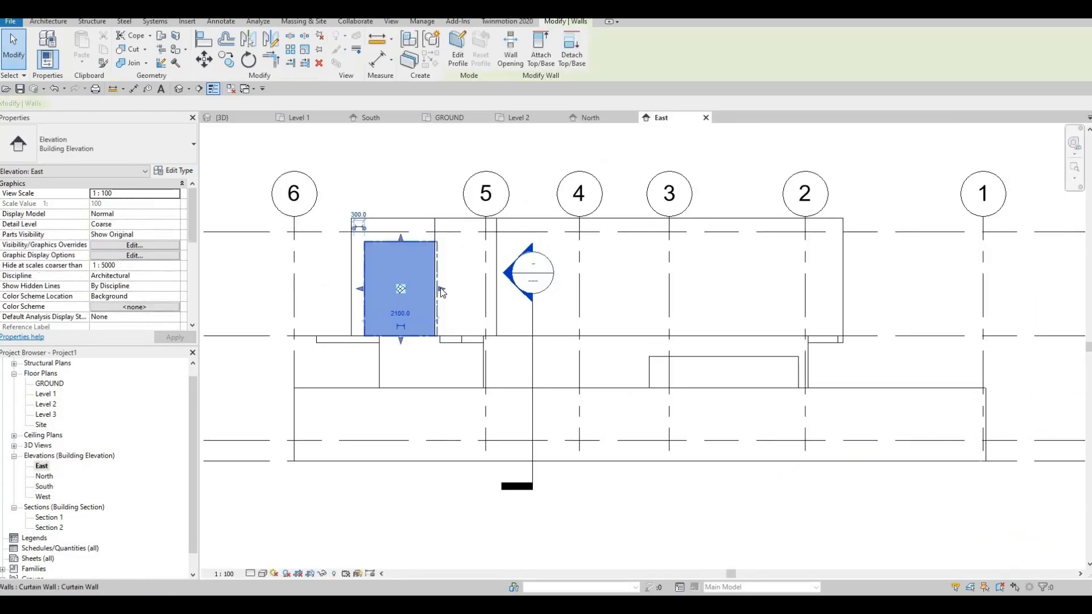
drag(419, 251, 419, 251)
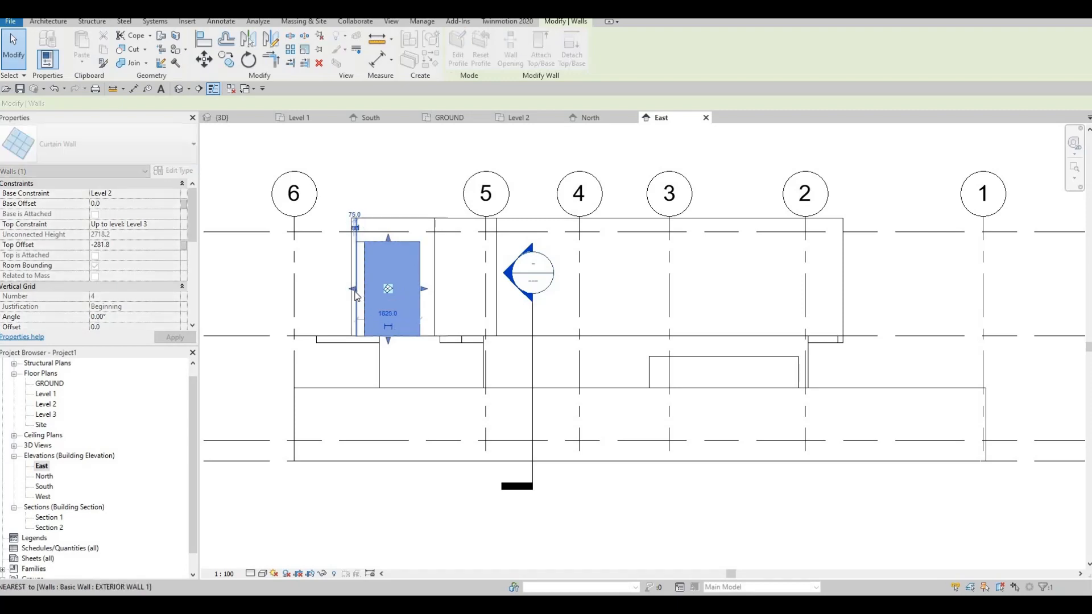
key(Escape)
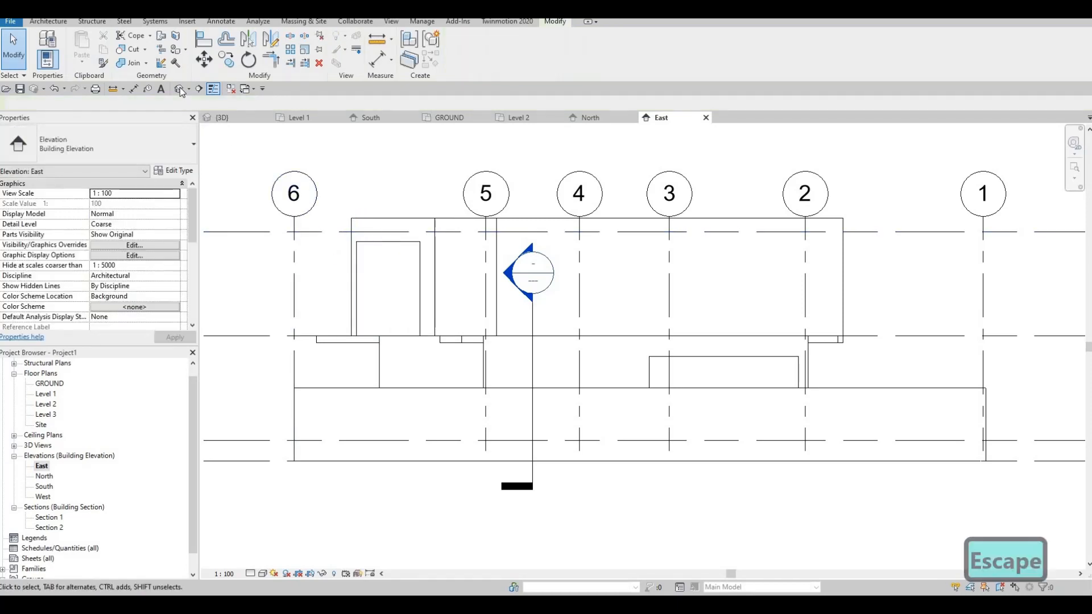
In the Level 2 plan, extend the bedroom's front curtain wall to the side curtain wall's centreline at the balcony corner.
click(180, 89)
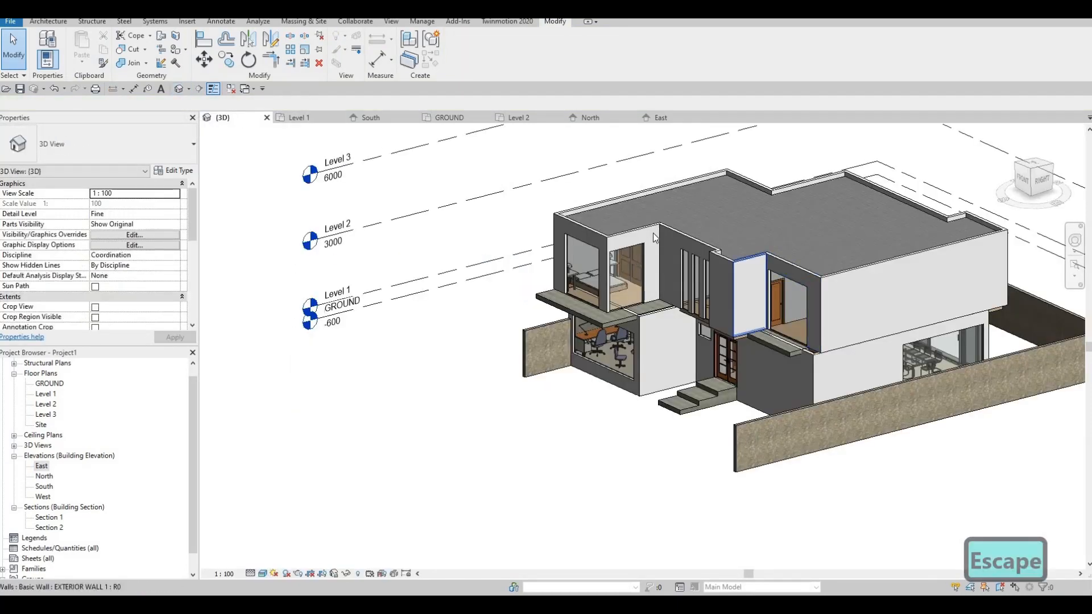
scroll(653, 233, up, 2)
shift+middle_drag(698, 255, 683, 234)
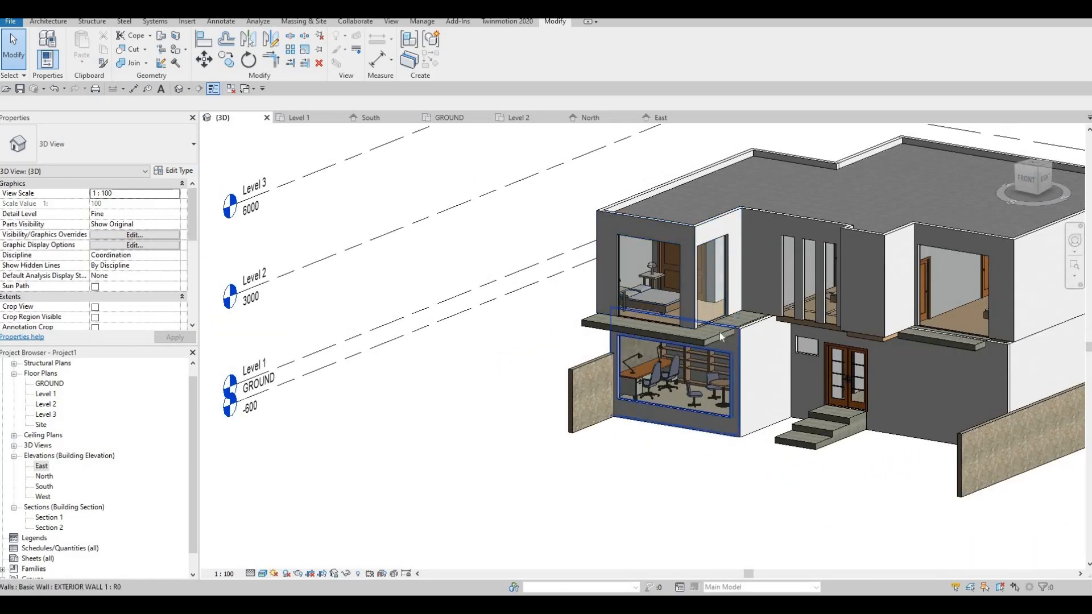
shift+middle_drag(719, 332, 745, 260)
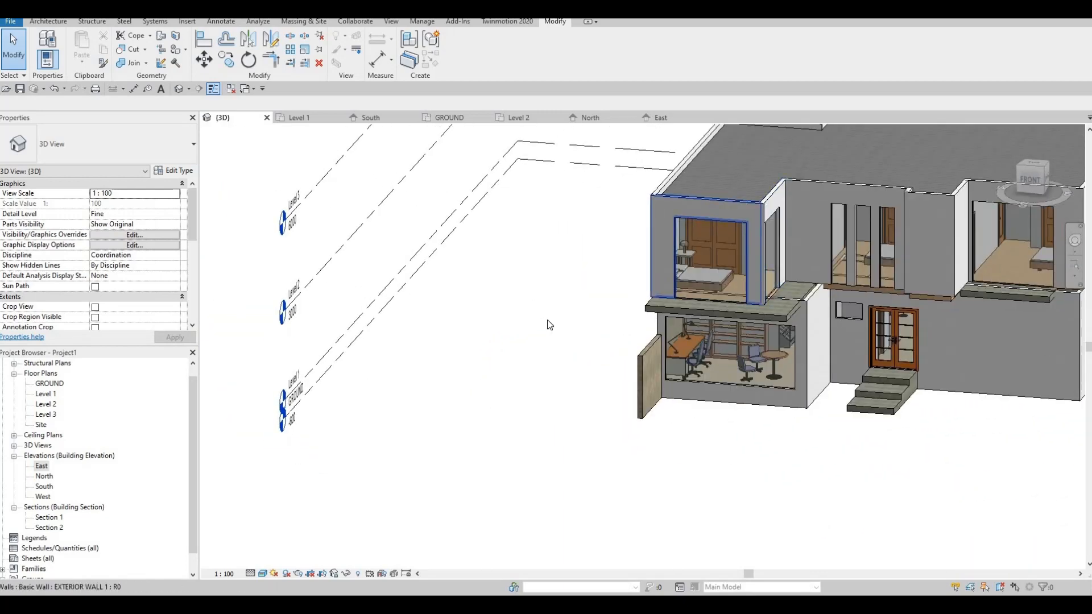
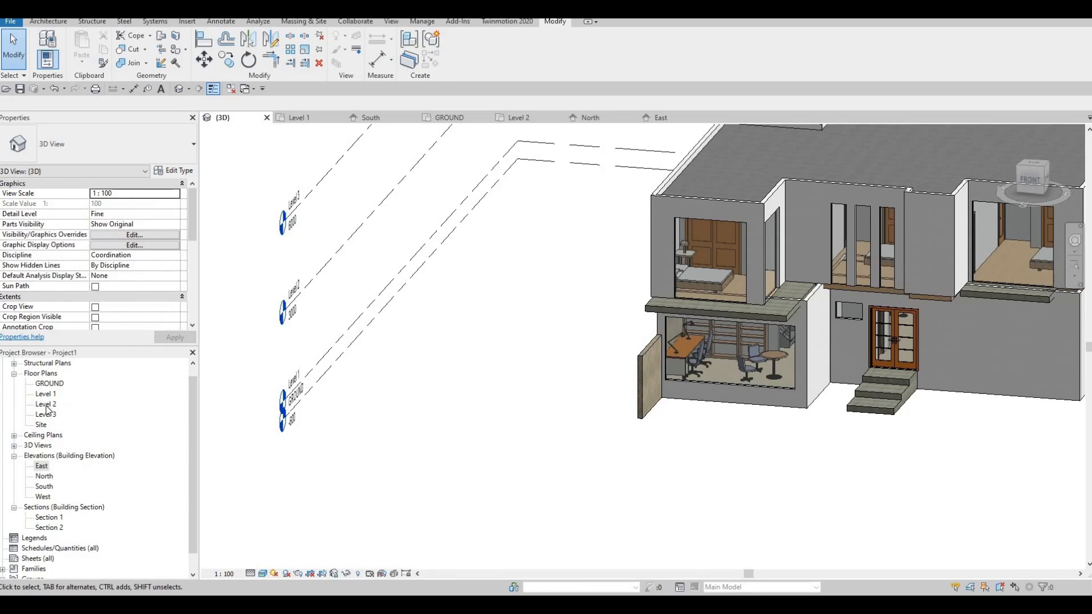
click(45, 404)
key(Escape)
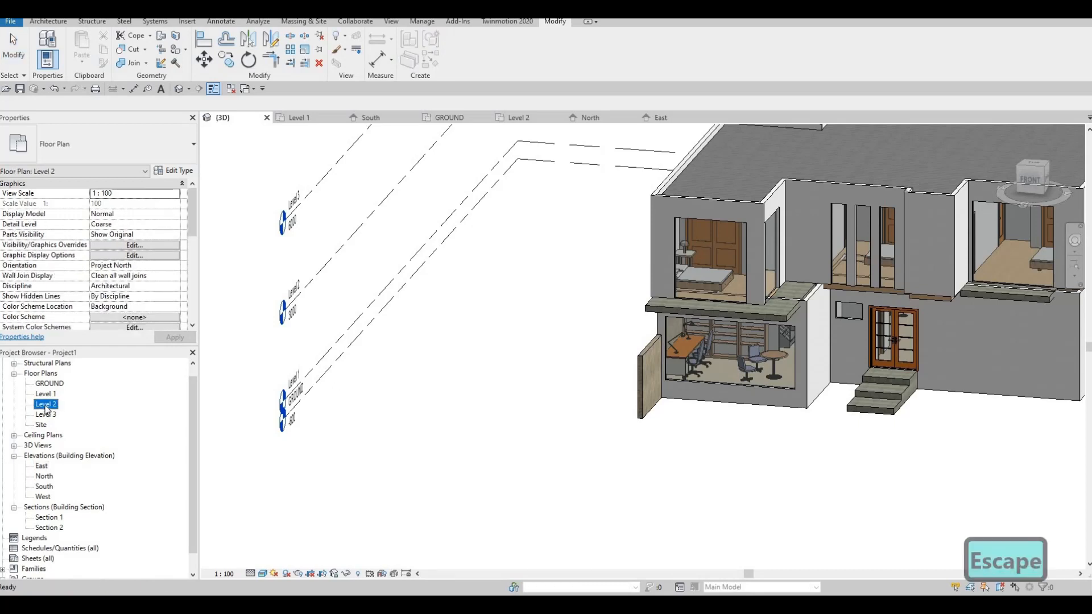
scroll(521, 369, up, 5)
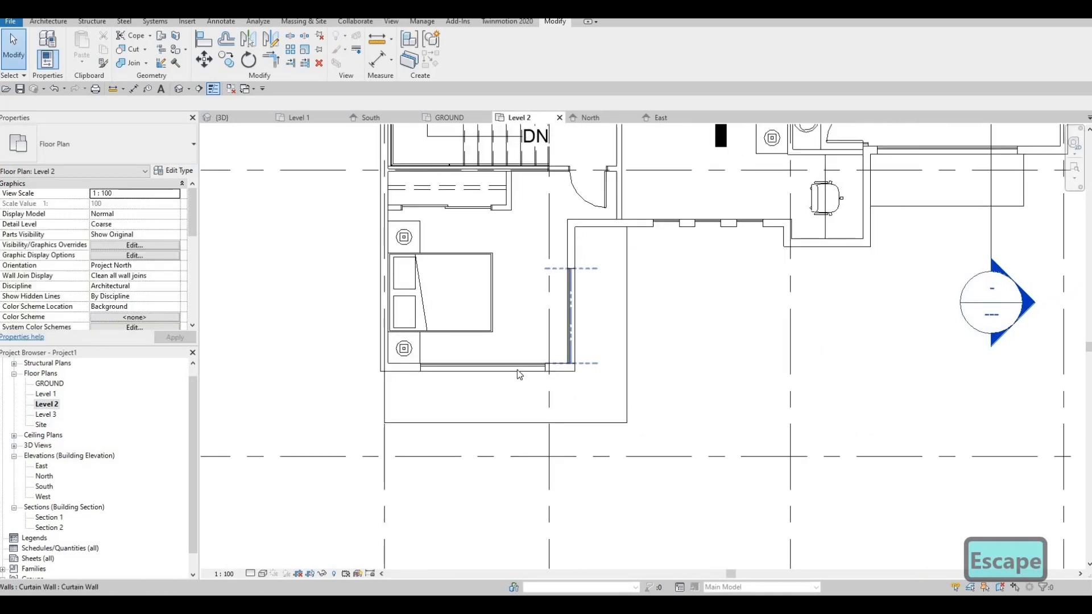
click(534, 372)
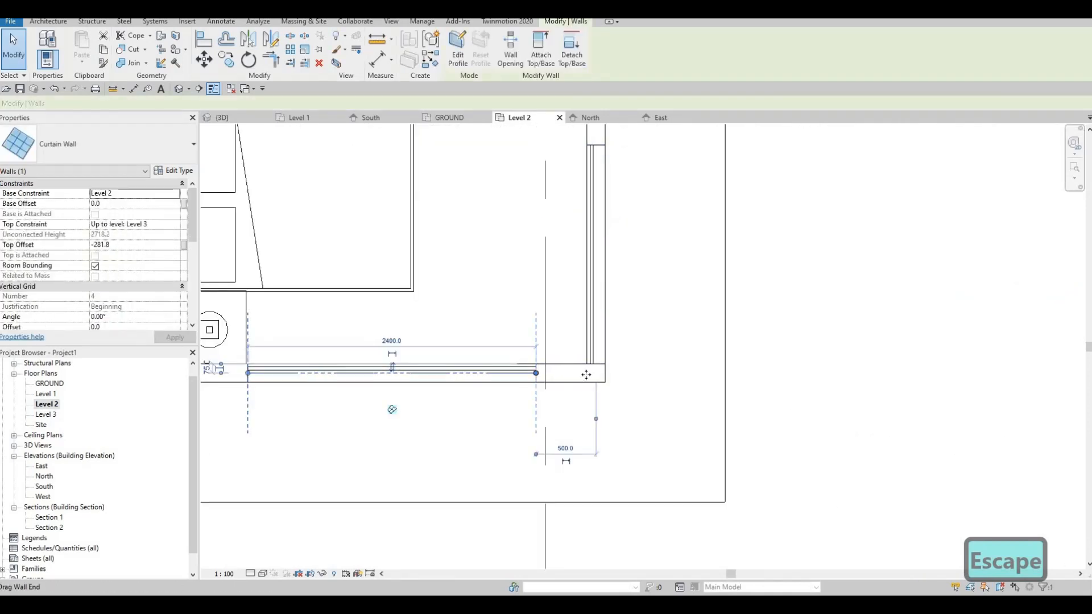
scroll(568, 376, up, 3)
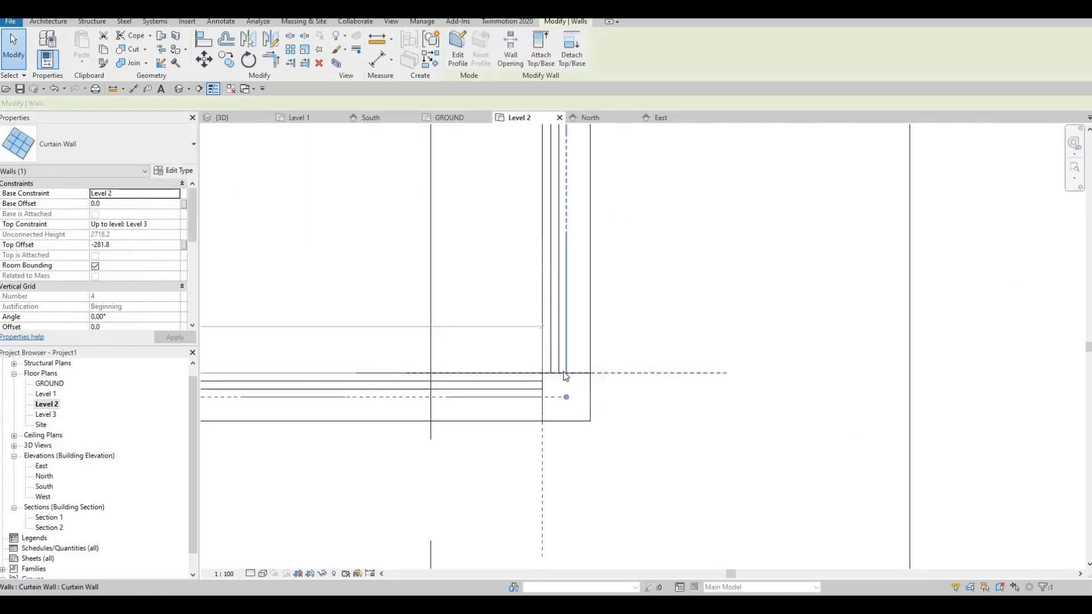
Extend the bedroom's side curtain wall toward the front so its end meets the front curtain wall's centreline.
drag(566, 373, 549, 390)
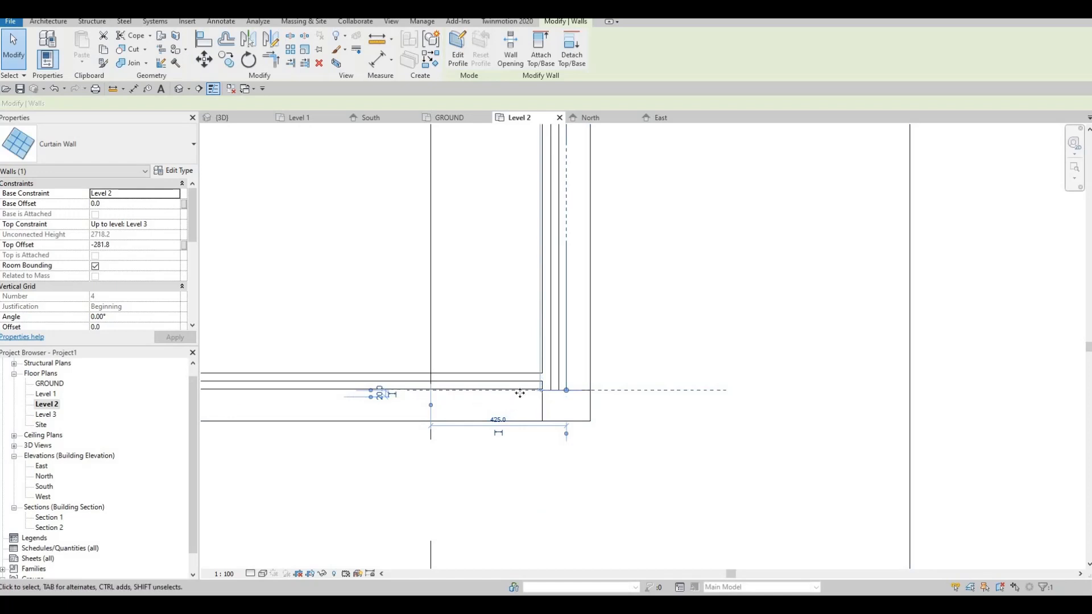
click(557, 398)
drag(569, 399, 564, 412)
middle_drag(561, 413, 554, 369)
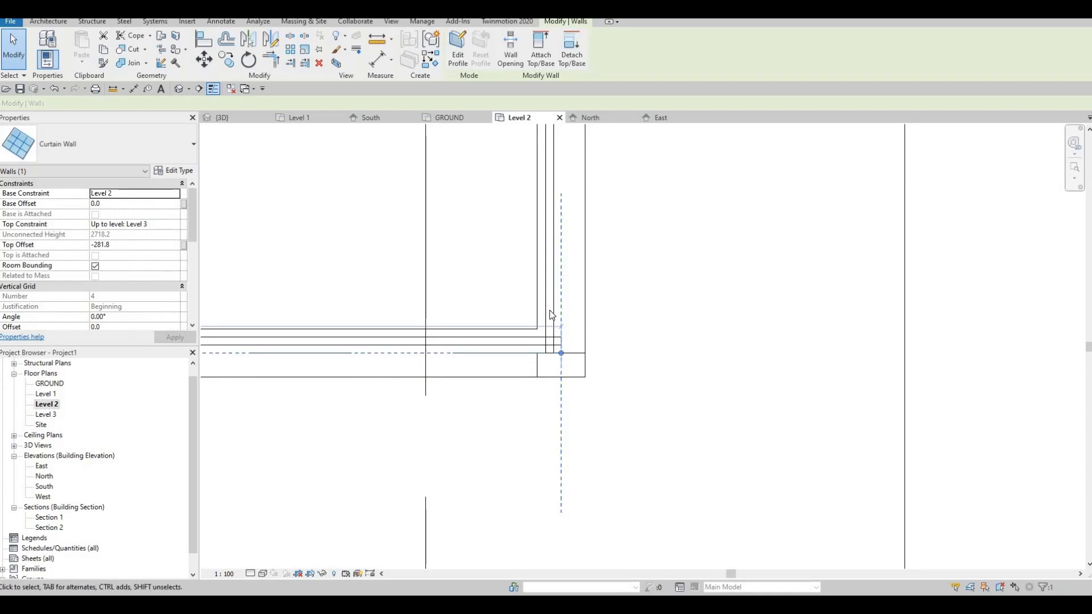
Try to pull the front curtain wall's corner end out to the exterior wall's outer face.
drag(563, 378, 562, 378)
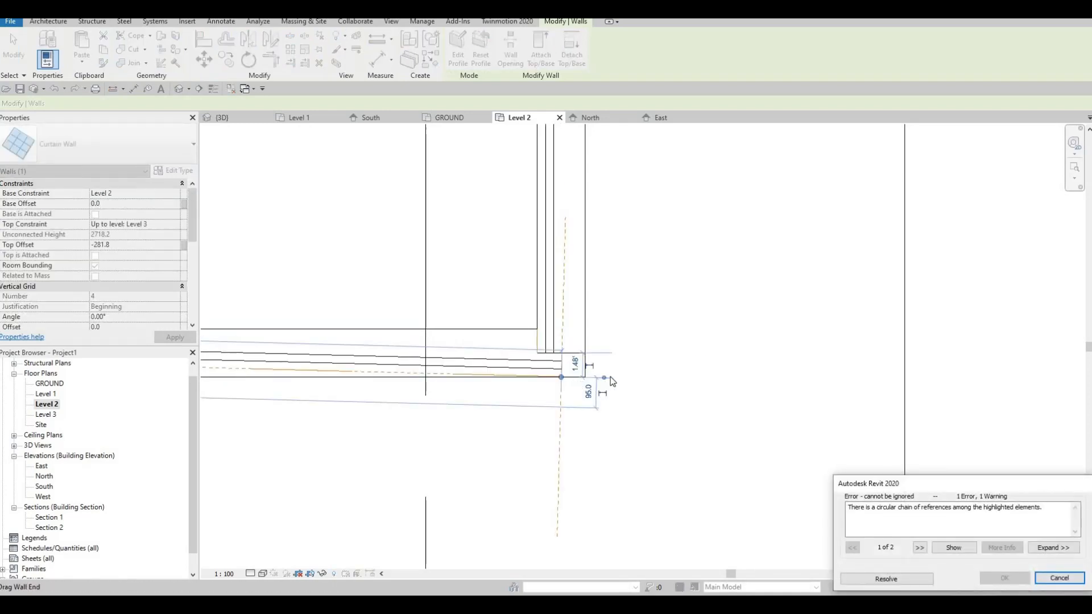
key(Escape)
key(Escape)
Extend the side curtain wall's front end straight out to the outer face of the front exterior wall.
click(560, 353)
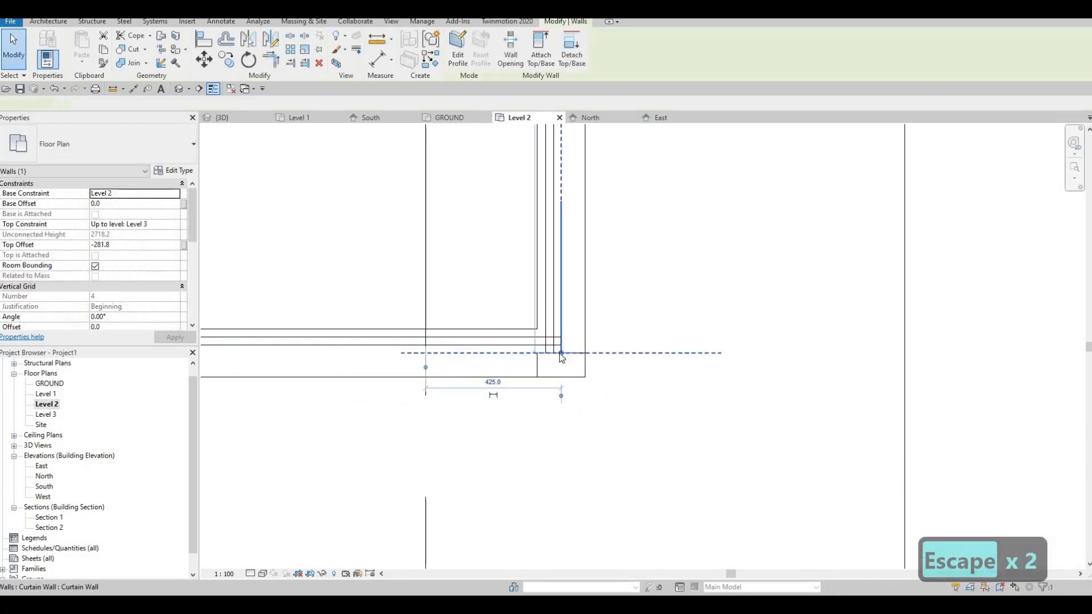
drag(561, 354, 561, 384)
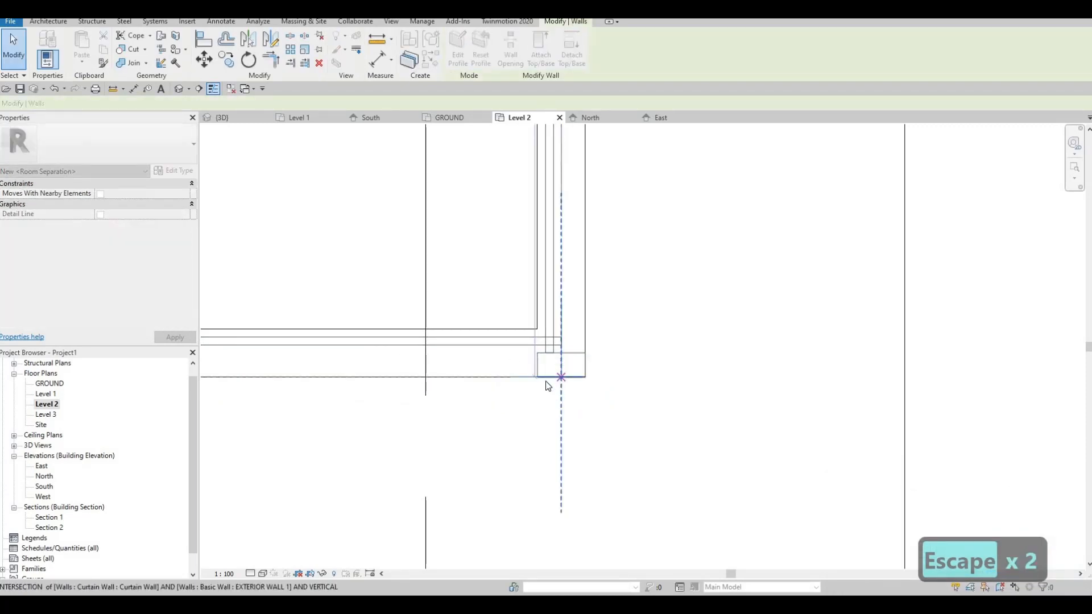
key(Escape)
Shorten the front curtain wall so its corner end stops at the side curtain wall's inner glazing line.
click(559, 355)
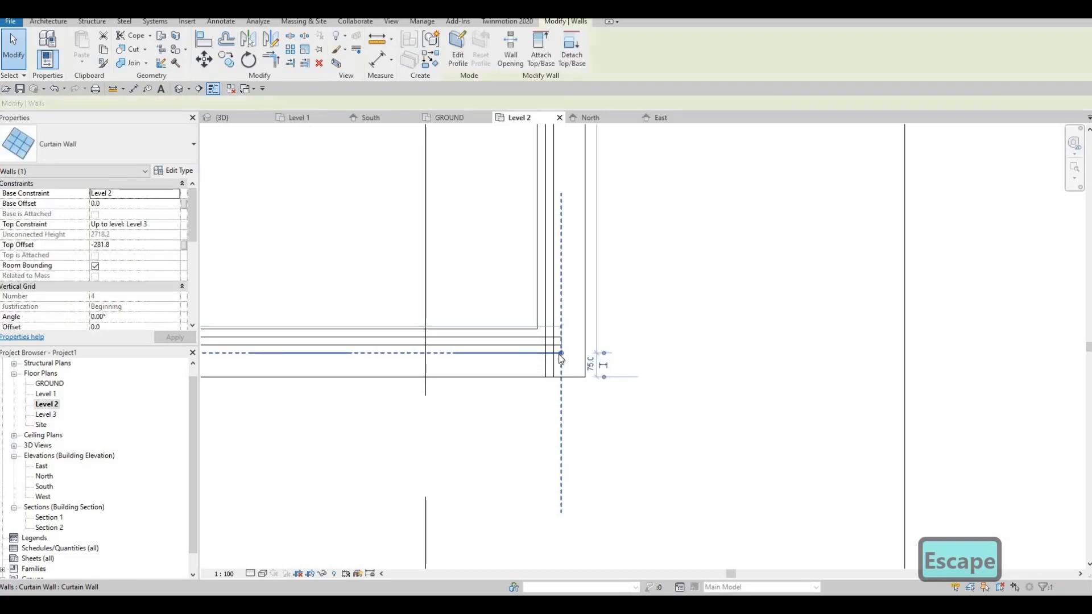
drag(561, 354, 547, 355)
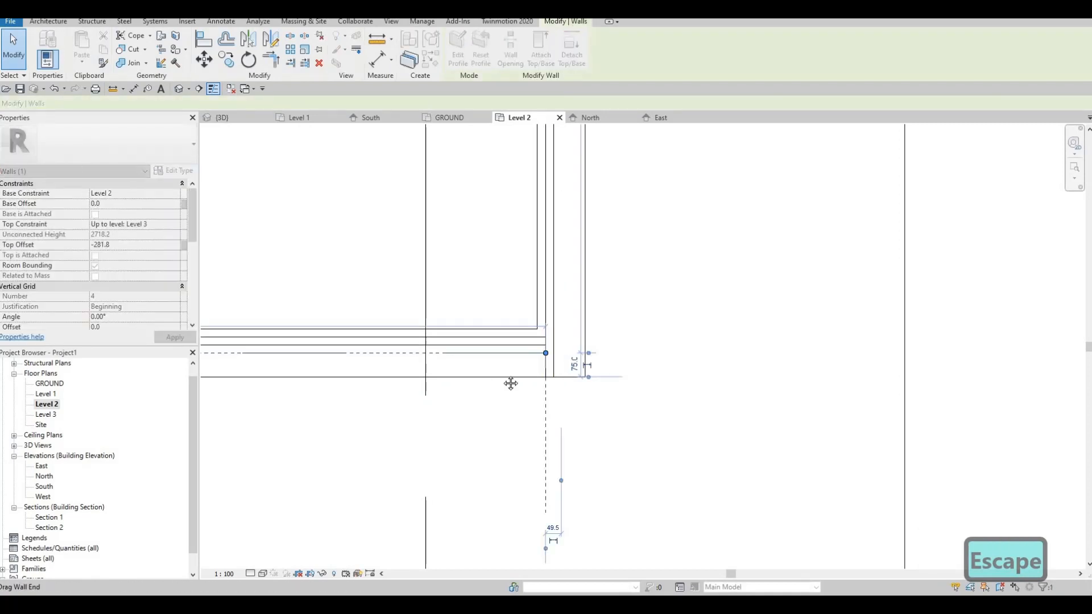
key(Escape)
Nudge the bedroom's front curtain wall outward eight times toward the exterior wall's outer face.
scroll(536, 384, down, 2)
middle_drag(537, 384, 609, 352)
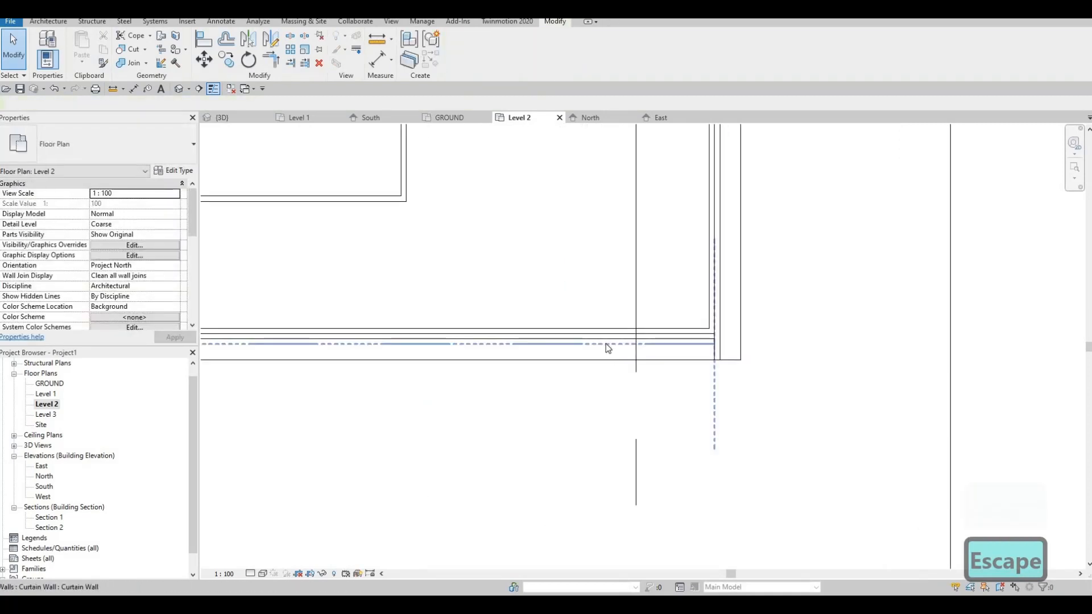
click(606, 343)
key(Down)
key(Down)
key(Down)
key(Down)
key(Down)
key(Down)
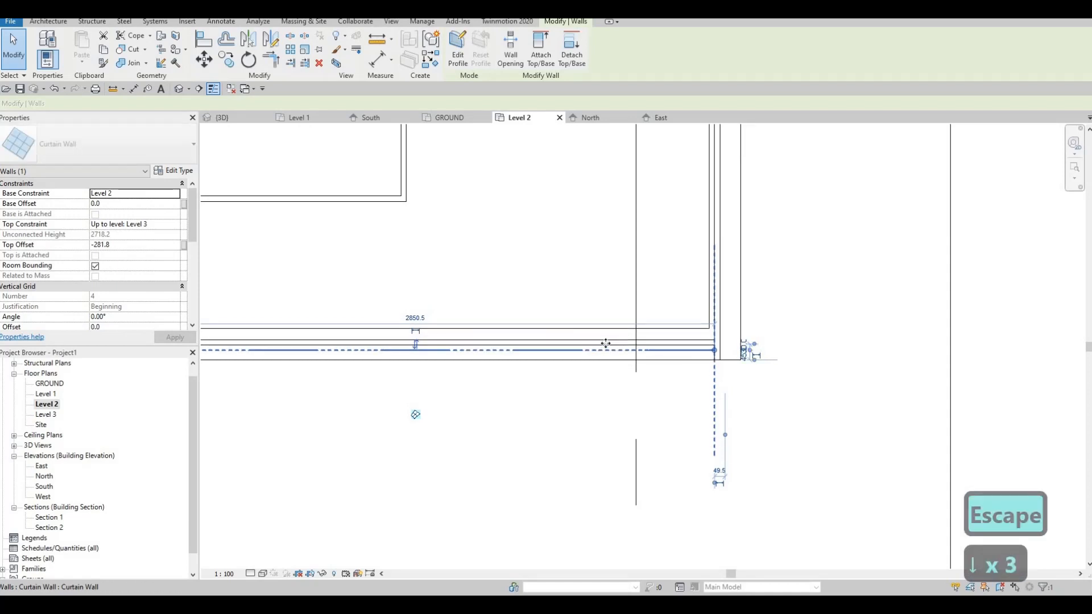
key(Down)
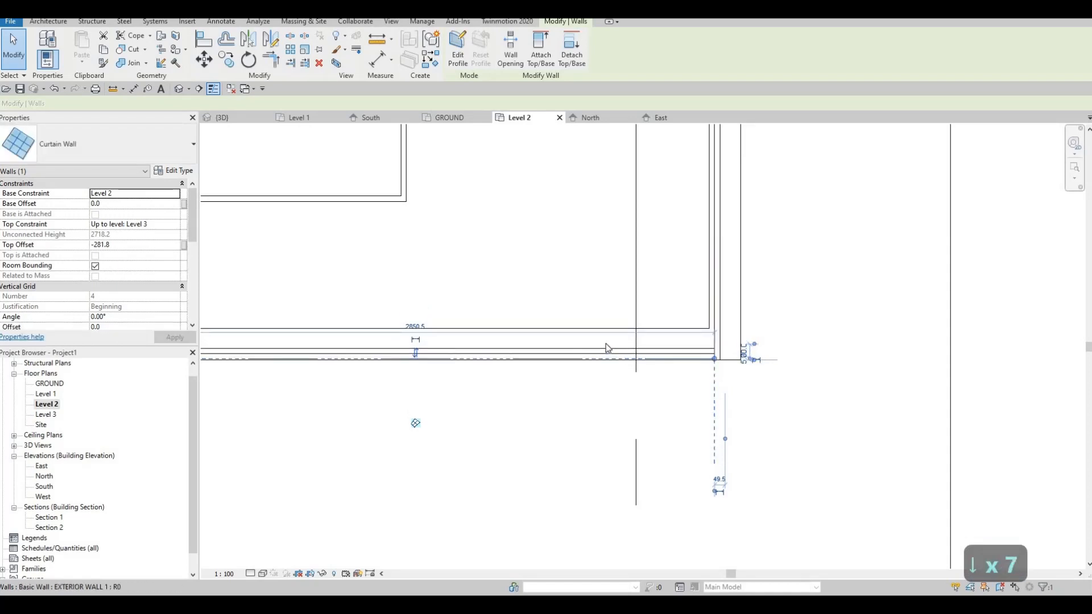
key(Down)
key(Escape)
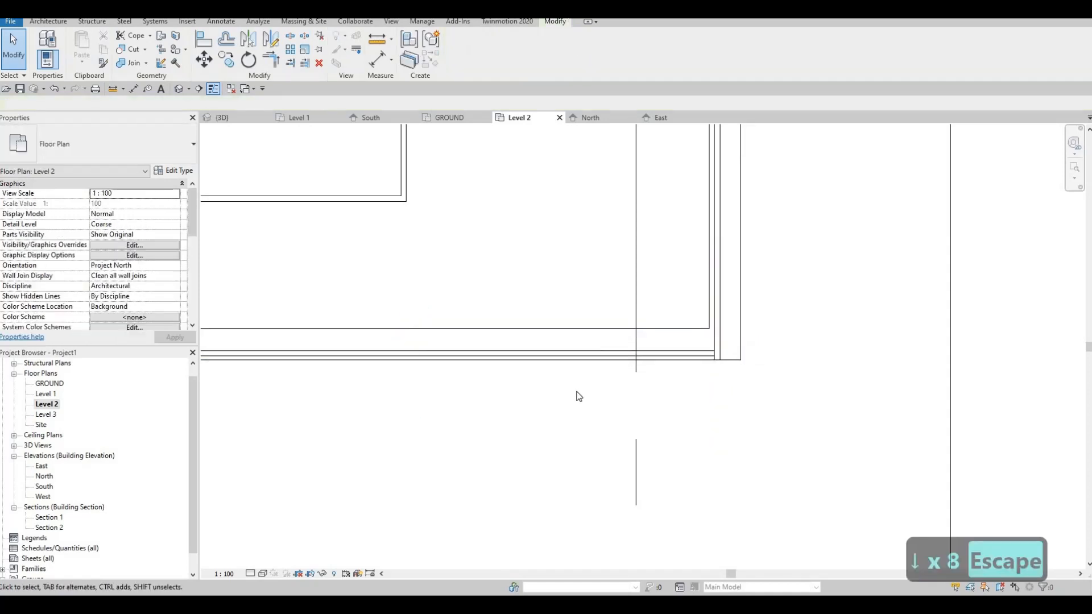
key(Down)
key(Down)
key(Down)
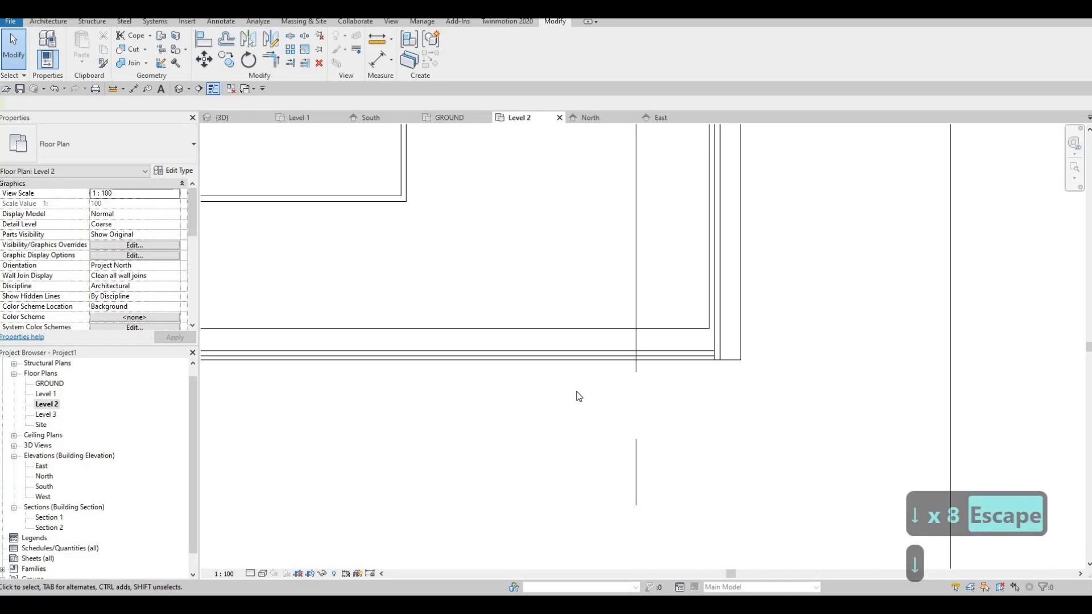
key(Escape)
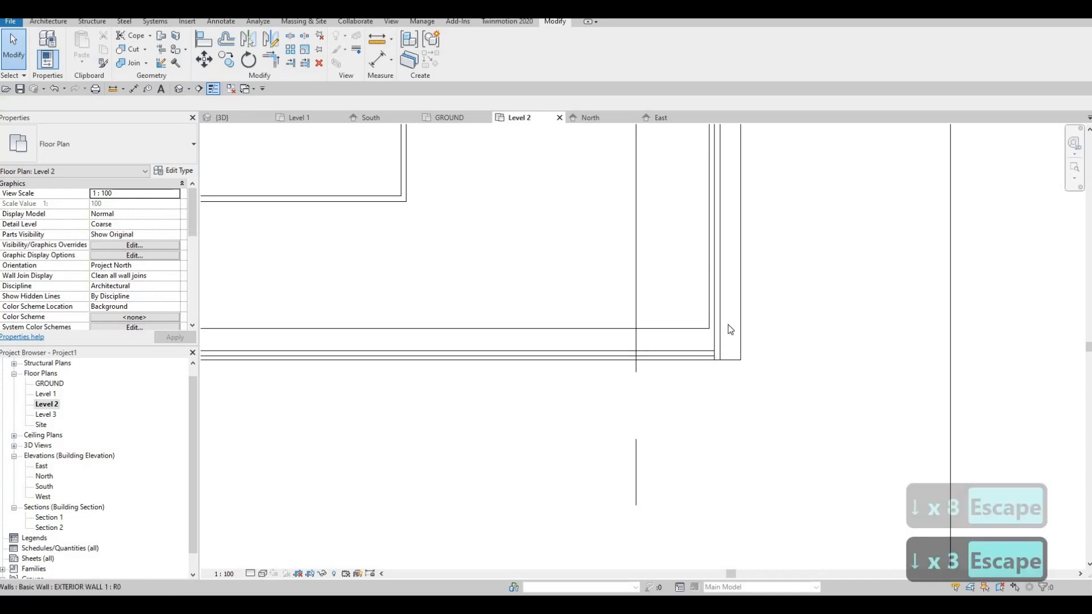
Nudge the bedroom's side curtain wall outward fifteen times to the exterior wall's outer face, a shift of 75 mm.
scroll(727, 325, up, 2)
click(728, 324)
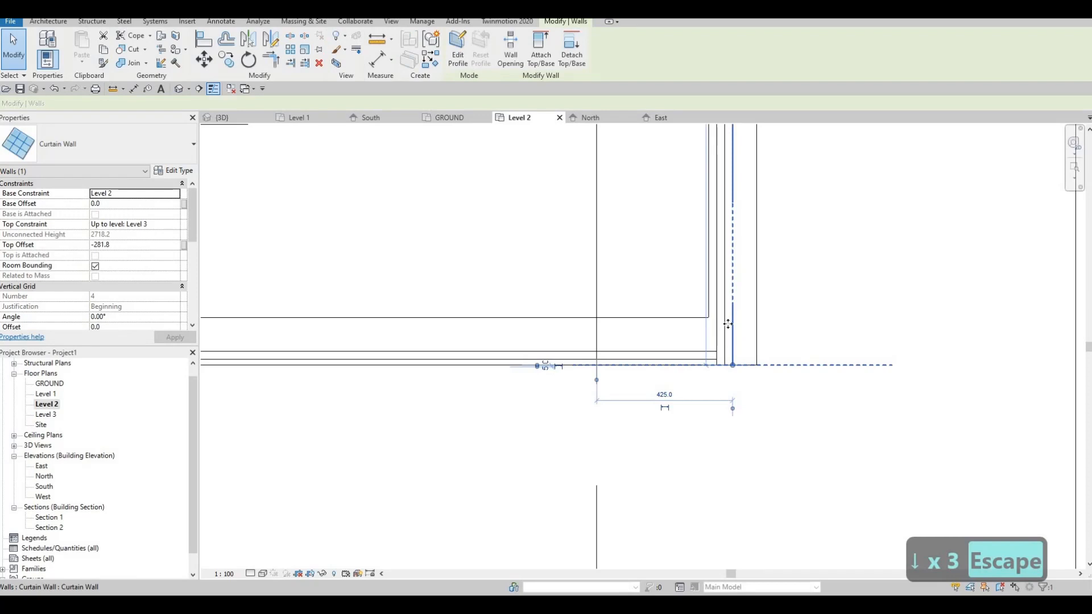
key(Right)
key(Right)
key(Right)
key(Right)
key(Right)
key(Right)
key(Right)
key(Right)
key(Right)
key(Right)
key(Right)
key(Right)
key(Right)
key(Right)
key(Right)
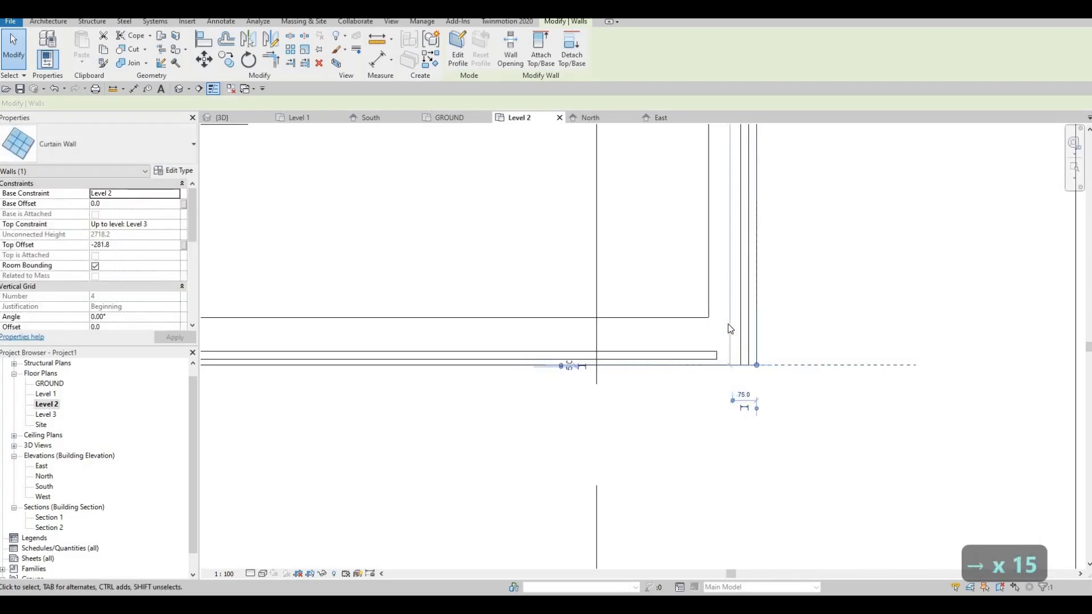
key(Escape)
Extend the front curtain wall to 2920 mm so its end reaches the relocated side curtain wall.
click(714, 368)
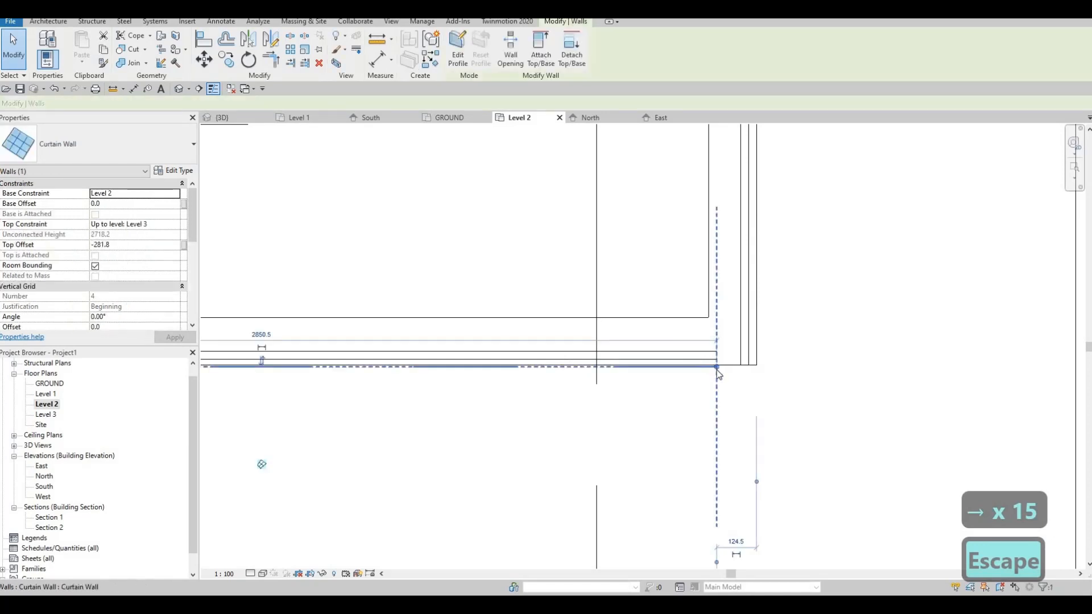
drag(739, 366, 739, 367)
key(Escape)
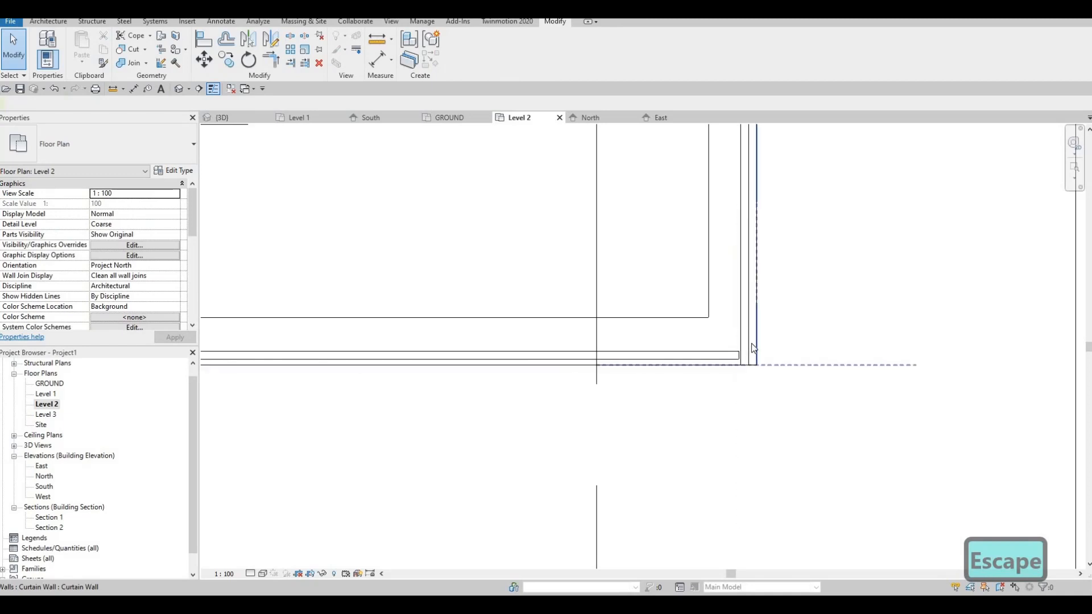
Resize the bedroom's front curtain wall to 2925.5 mm so its corner end stops at the side curtain wall's inner glazing line.
click(757, 369)
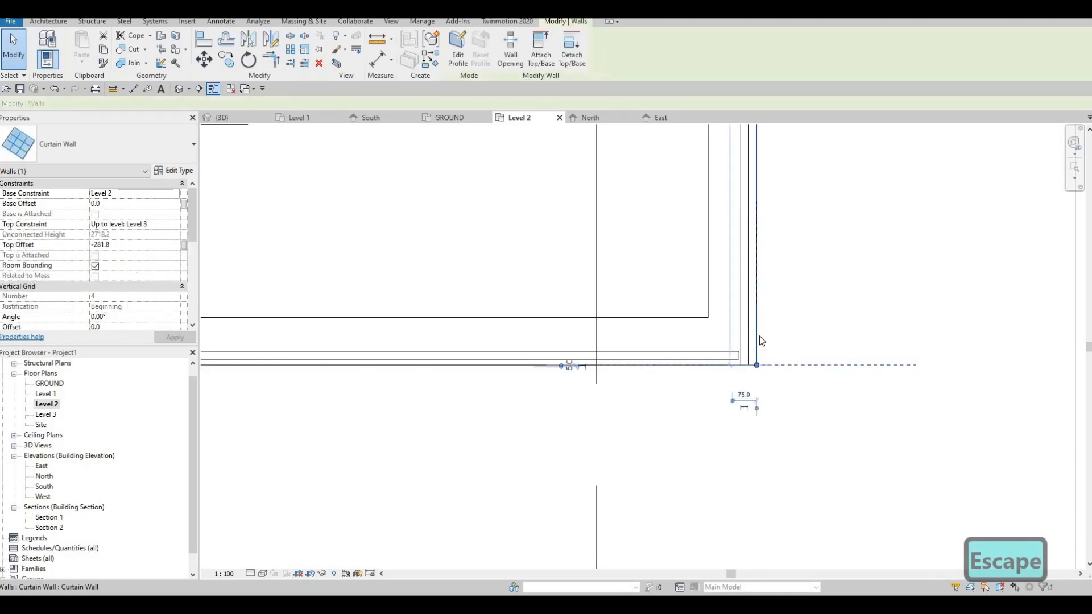
key(Escape)
click(736, 367)
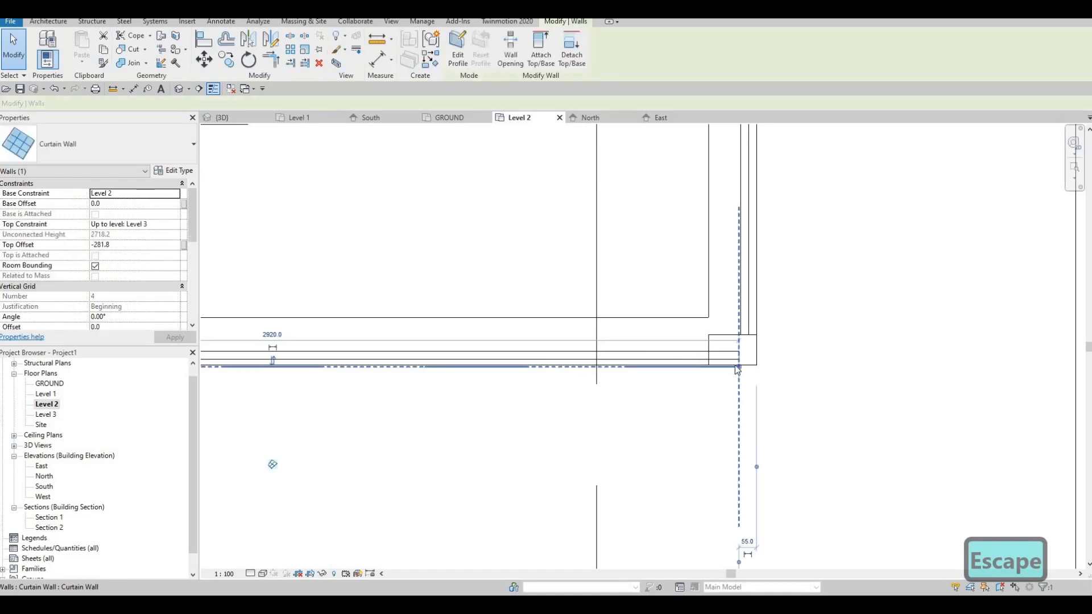
drag(737, 367, 755, 367)
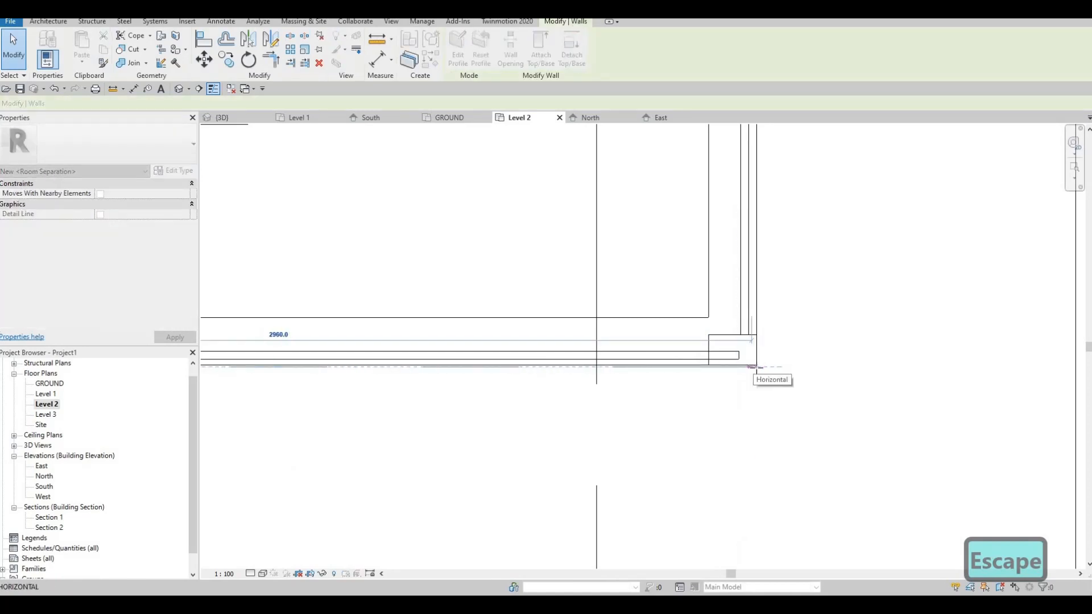
click(758, 336)
drag(757, 334, 741, 368)
key(Escape)
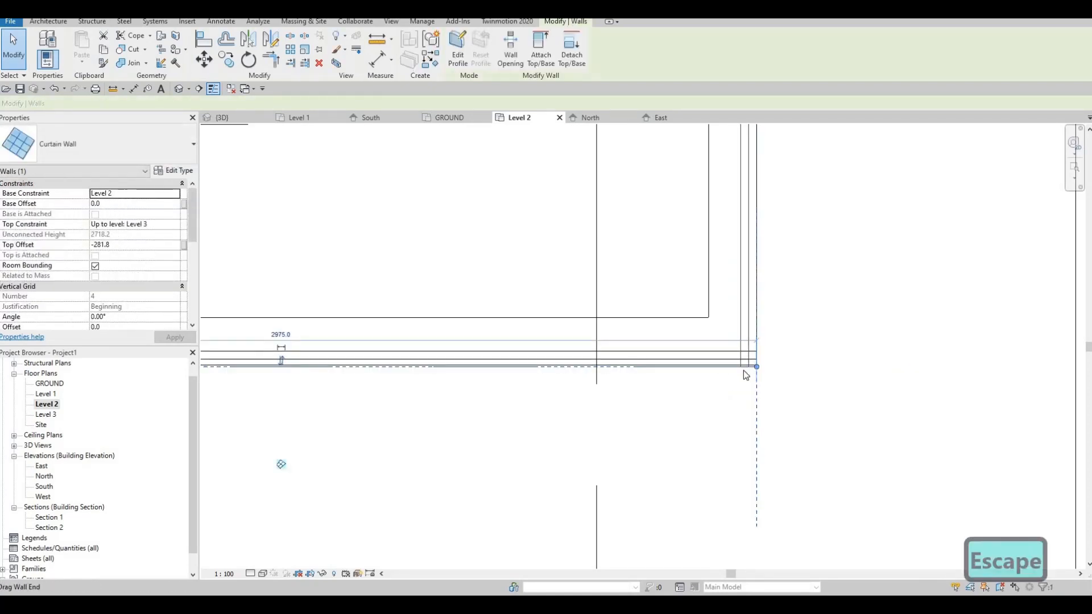
key(Escape)
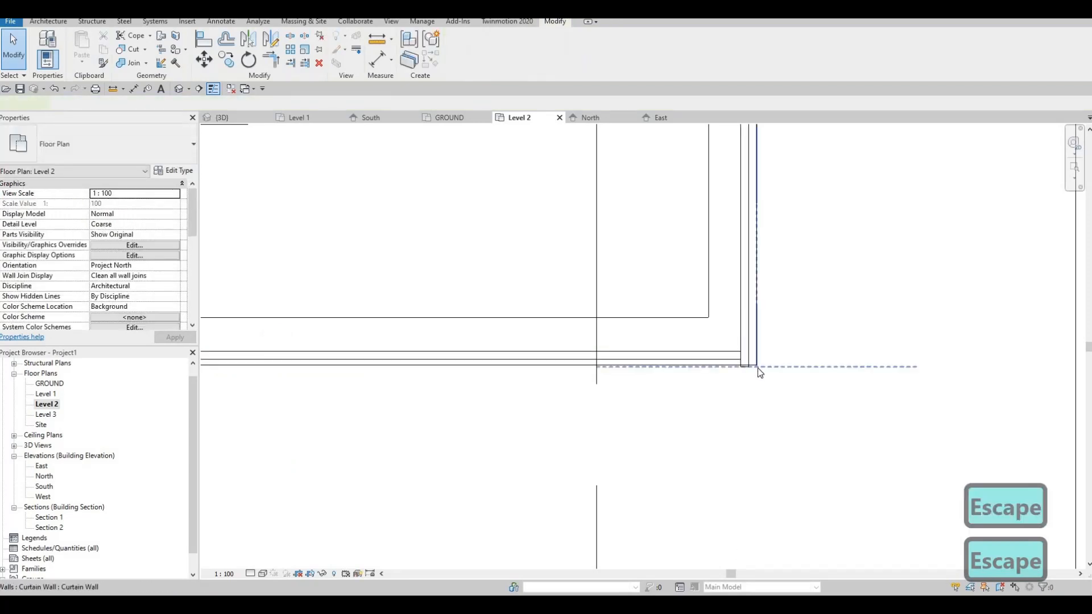
Adjust the side curtain wall's corner end so it finishes flush with the exterior wall's front face.
click(758, 367)
drag(756, 367, 757, 364)
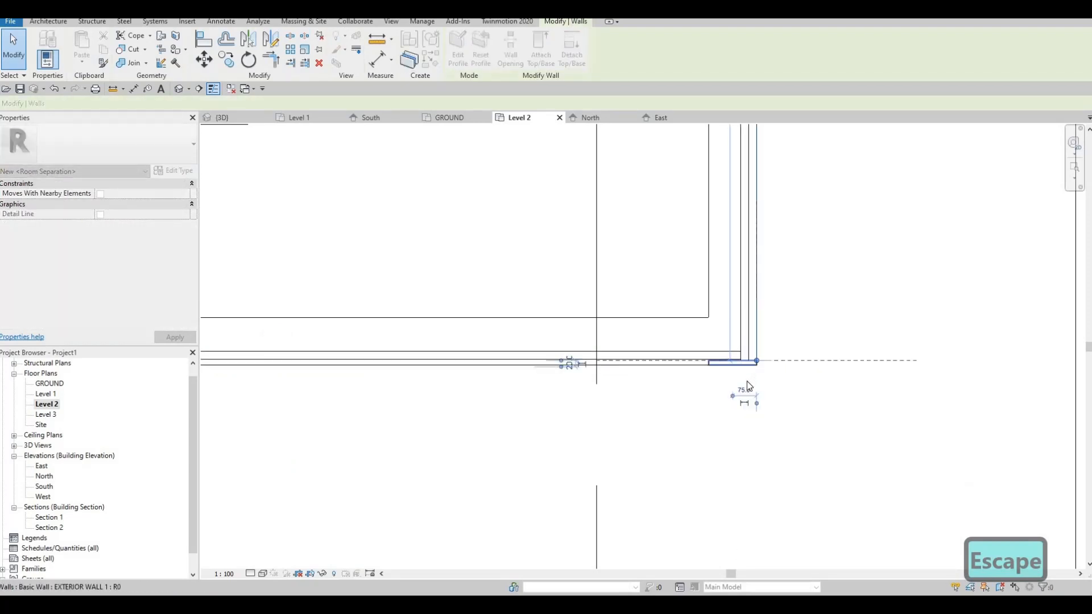
key(Escape)
click(750, 364)
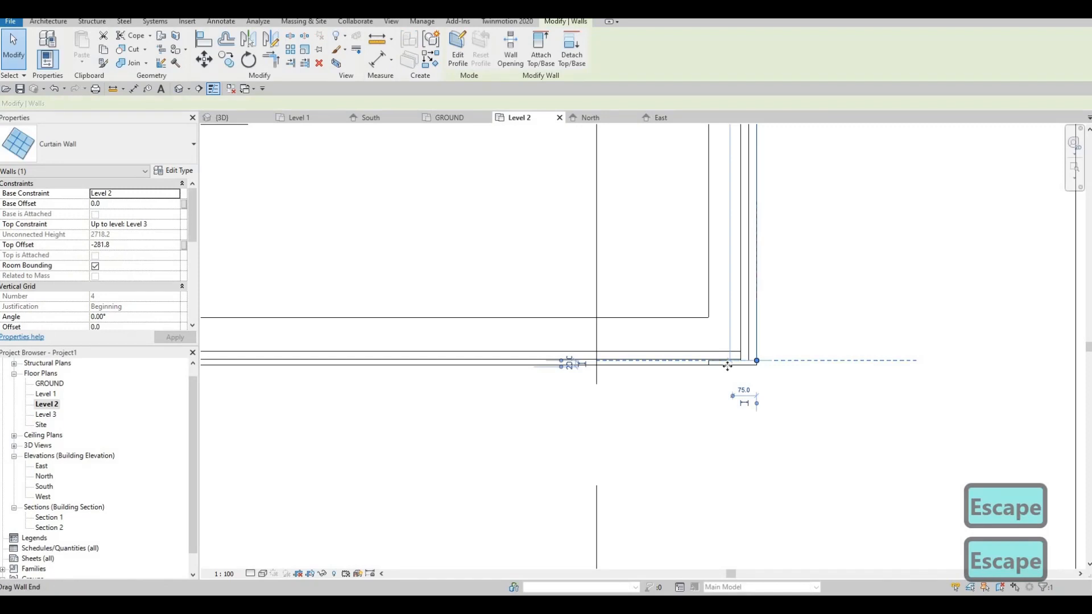
key(Escape)
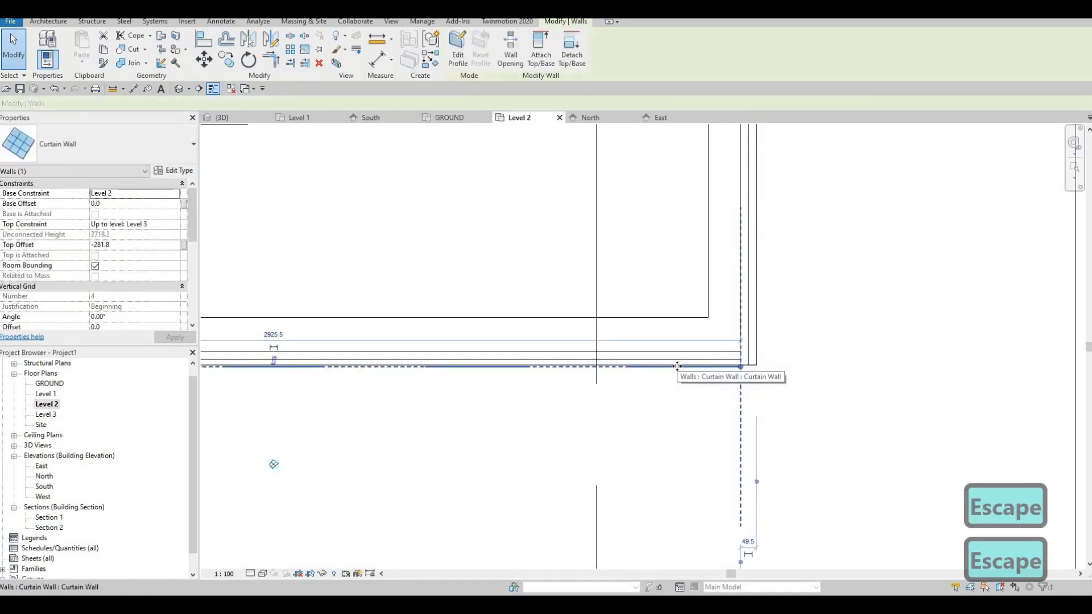
Nudge the bedroom's front curtain wall outward four times to the exterior wall's outer face.
key(Down)
key(Down)
key(Down)
key(Down)
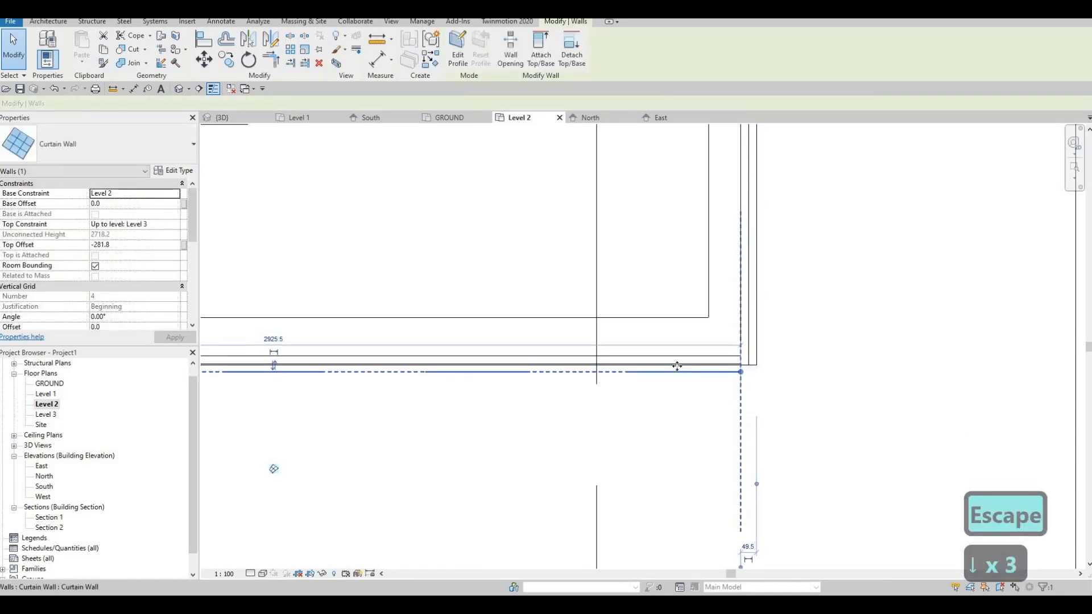
key(Escape)
scroll(537, 415, down, 3)
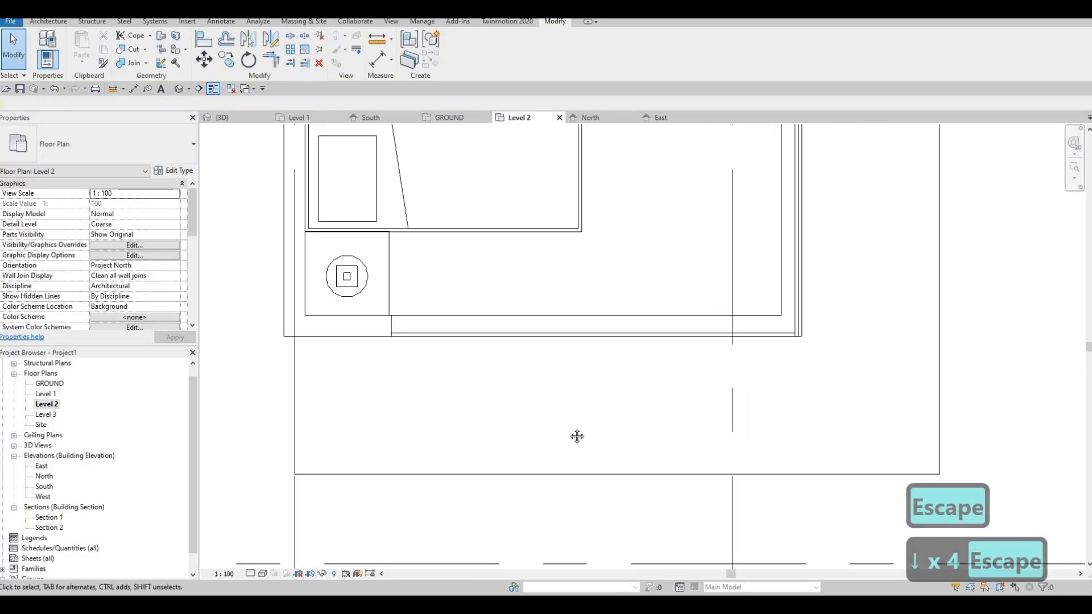
Nudge the bedroom's side curtain wall outward three times toward the exterior wall's outer face.
scroll(596, 415, down, 1)
middle_drag(757, 337, 585, 470)
scroll(655, 341, up, 1)
click(668, 247)
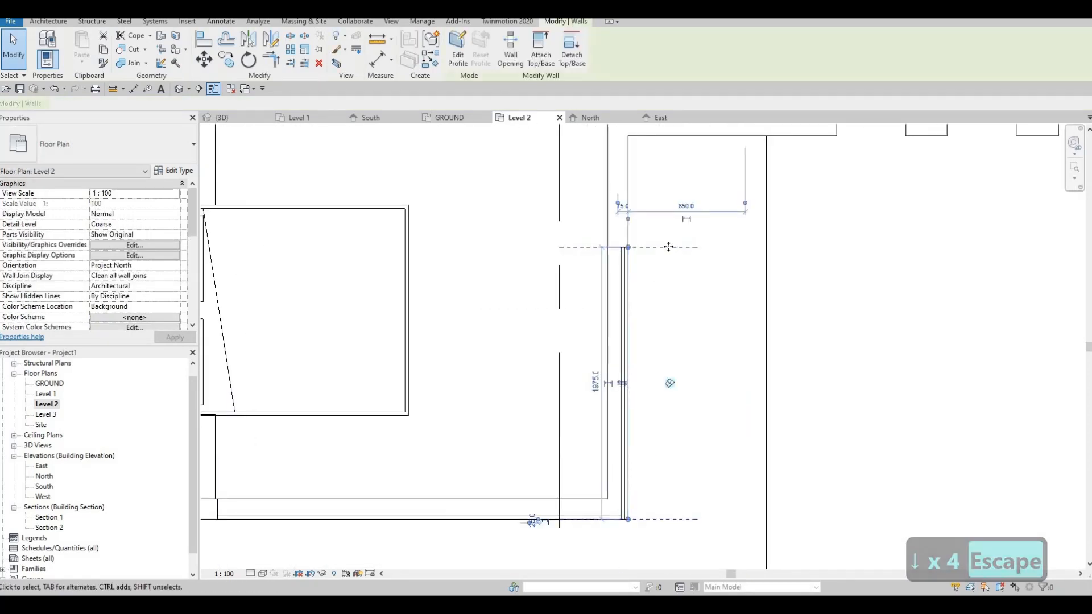
scroll(668, 247, up, 1)
key(Right)
key(Right)
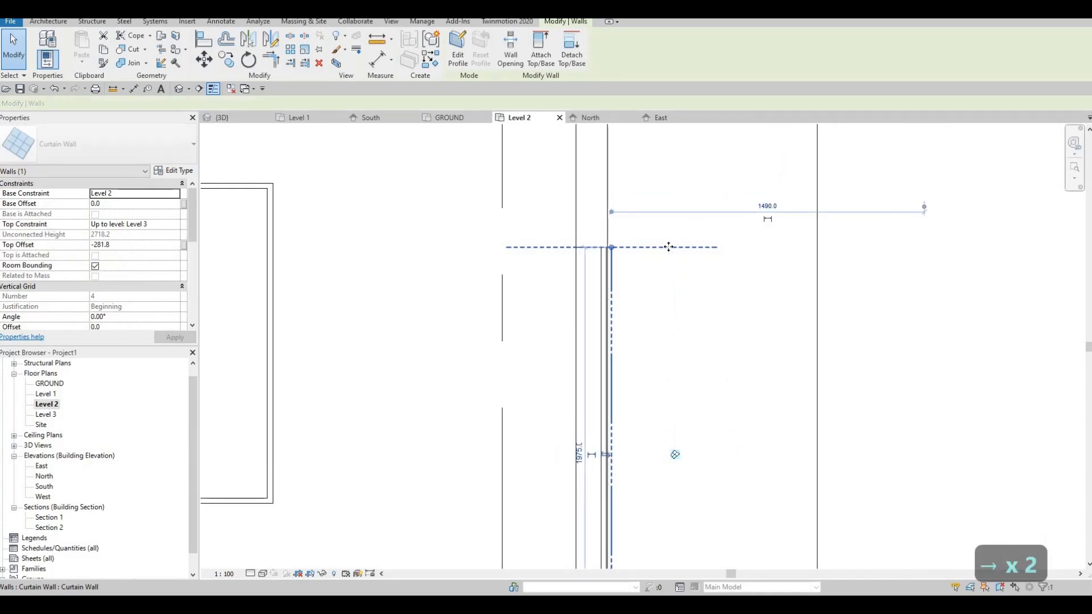
key(Right)
key(Escape)
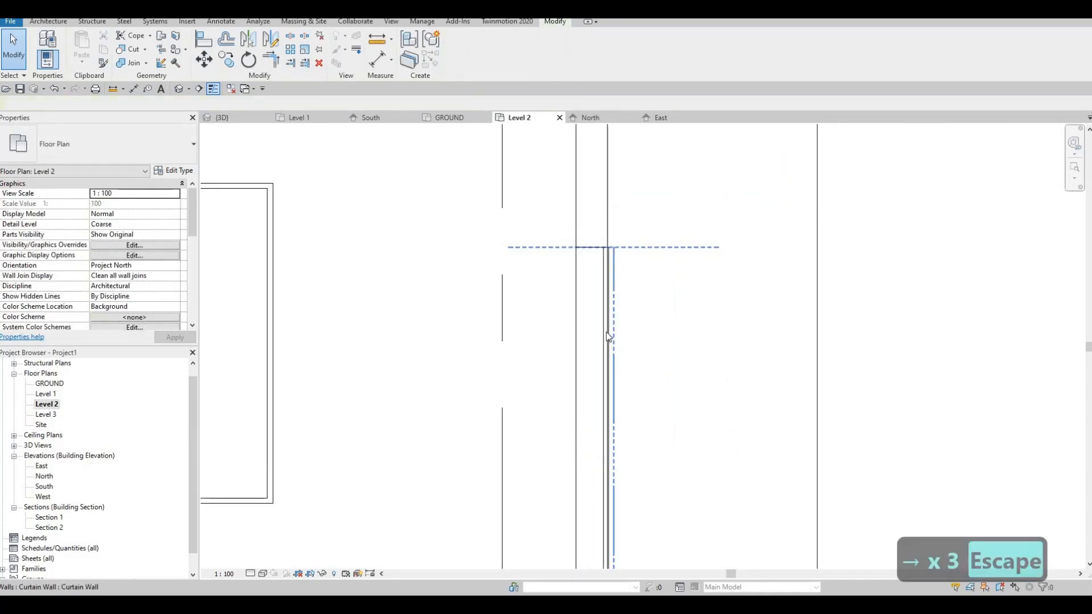
Nudge the side curtain wall back inward once so its glazing lines up with the exterior wall's outer face.
scroll(626, 233, up, 2)
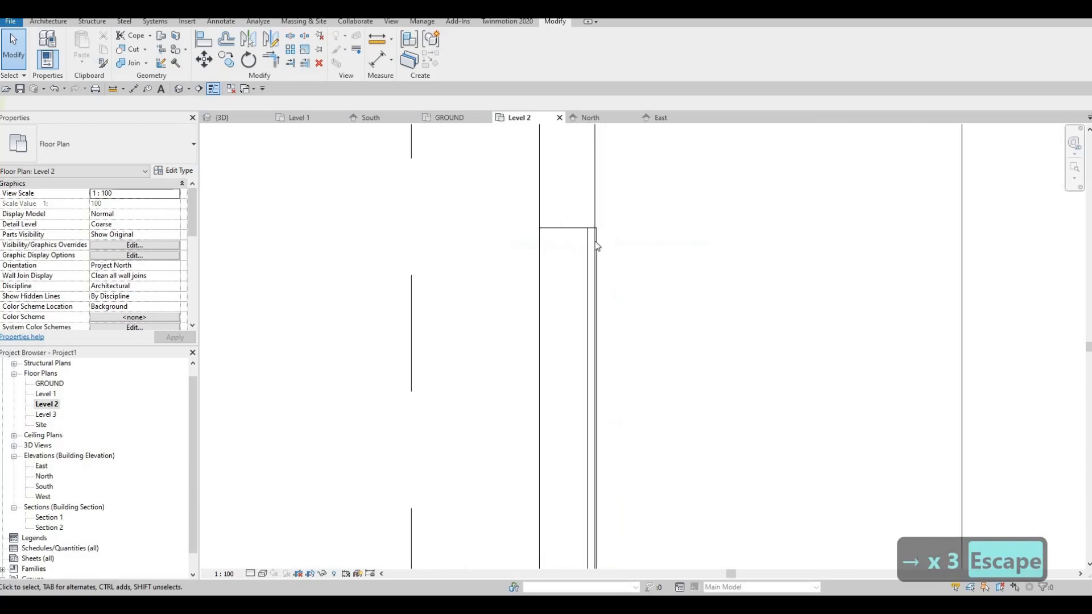
click(597, 246)
key(Left)
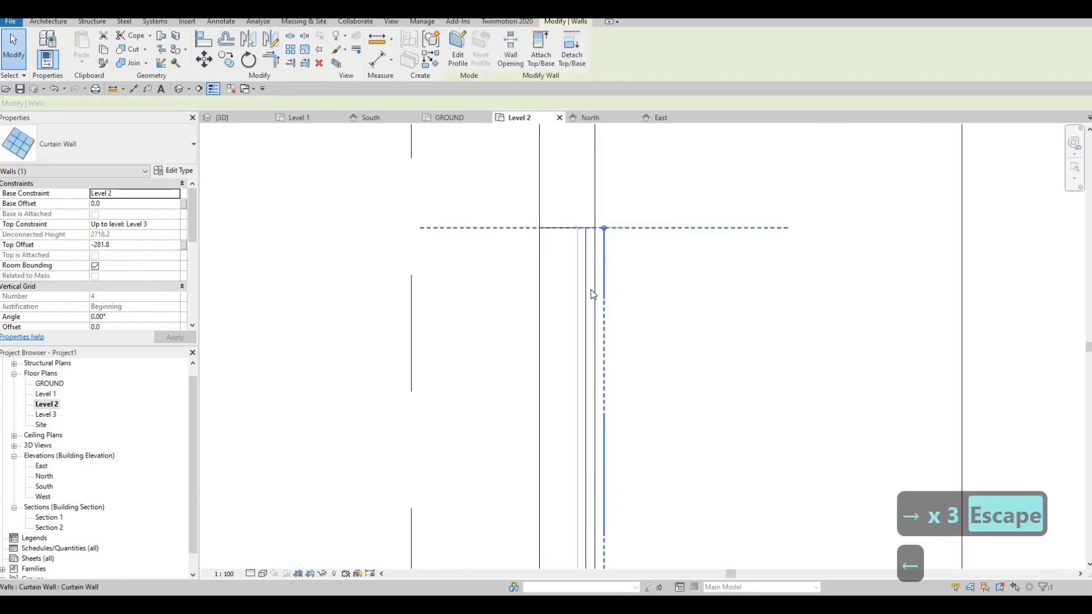
key(Escape)
Extend the front curtain wall's corner end so it meets the side curtain wall's inner glazing line.
scroll(586, 298, down, 2)
middle_drag(573, 320, 596, 136)
scroll(595, 139, down, 1)
middle_drag(568, 485, 579, 382)
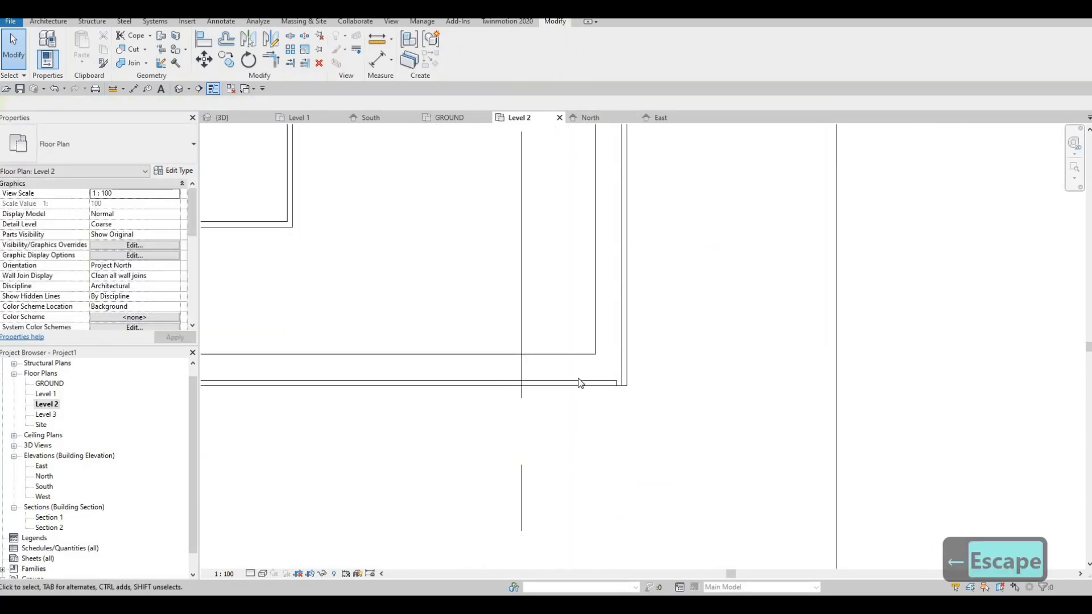
scroll(578, 380, up, 4)
key(Escape)
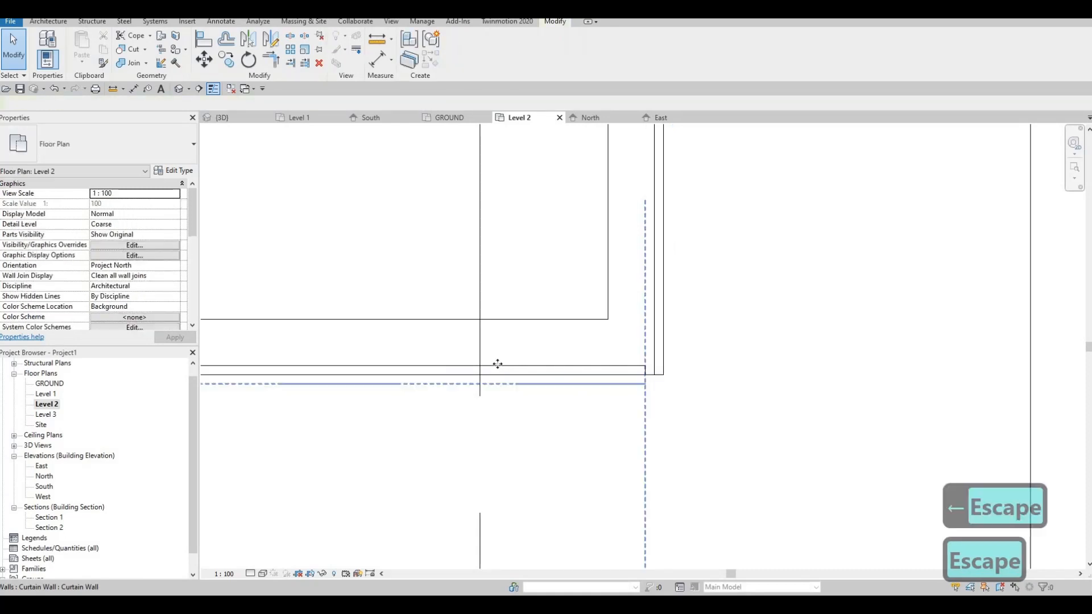
click(645, 383)
drag(645, 383, 658, 384)
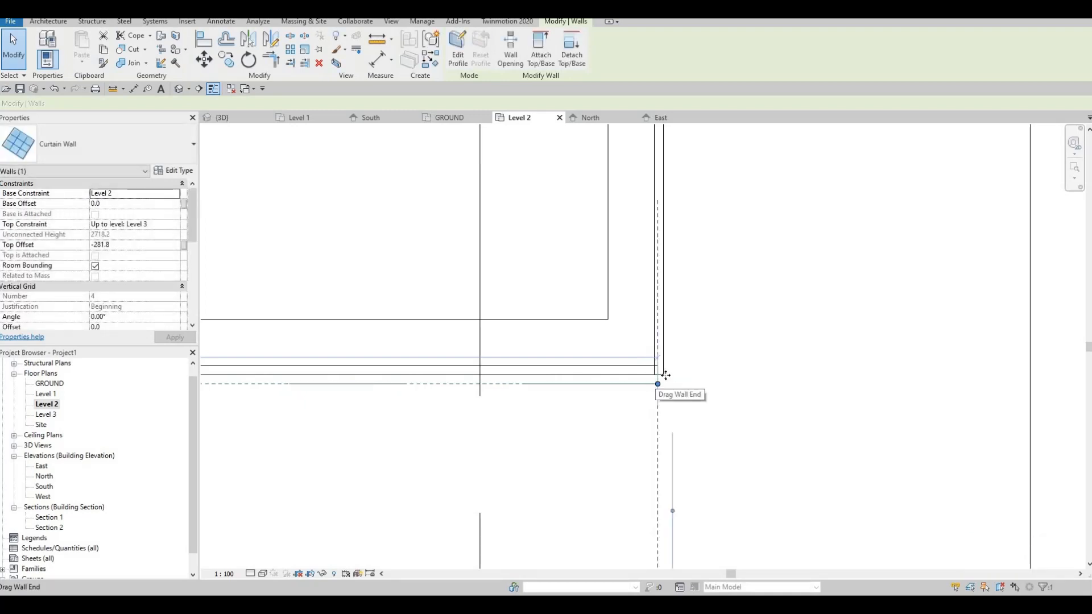
scroll(665, 376, up, 5)
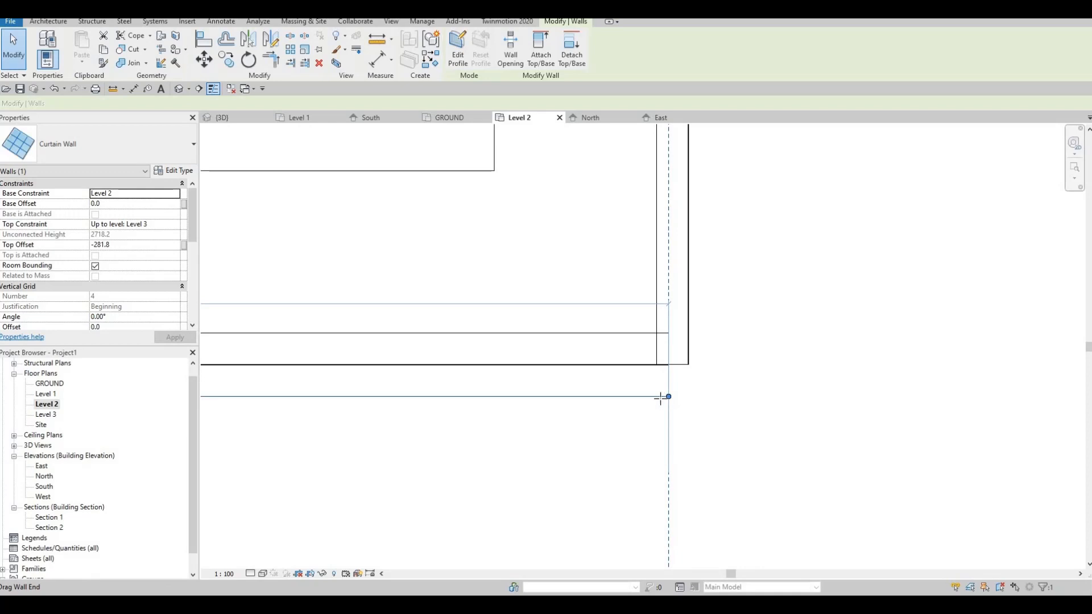
drag(660, 399, 658, 398)
drag(551, 421, 648, 380)
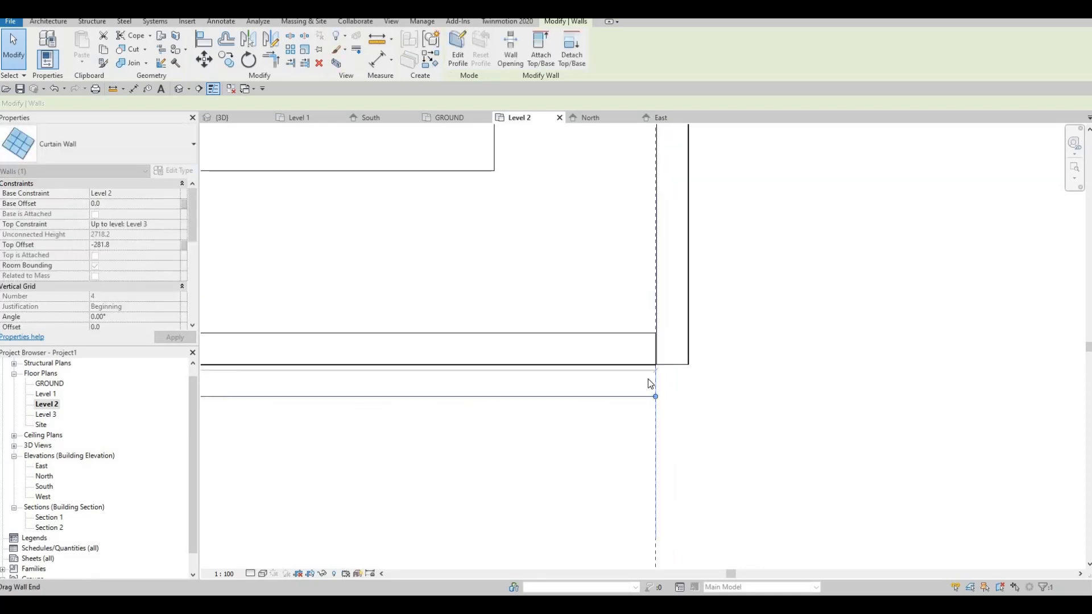
key(Escape)
Open the 3D view and examine the bedroom's glazed corner and where the balcony slab meets the ground-floor walls.
middle_drag(523, 384, 636, 363)
scroll(636, 363, down, 2)
middle_drag(649, 405, 808, 353)
scroll(713, 347, down, 5)
middle_drag(318, 196, 714, 217)
scroll(715, 217, down, 2)
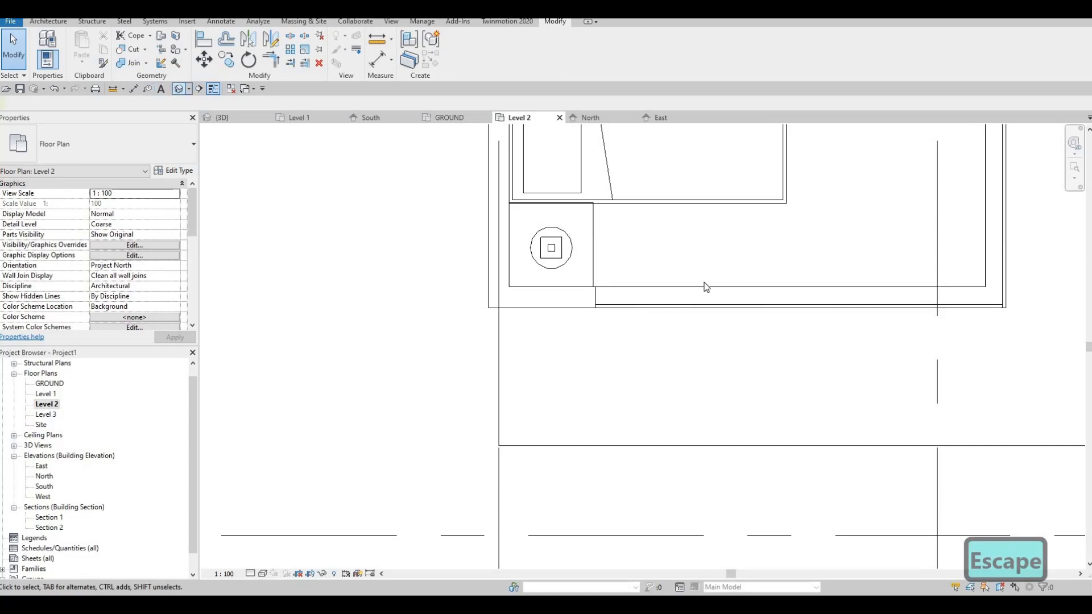
shift+middle_drag(657, 280, 639, 257)
scroll(622, 346, up, 4)
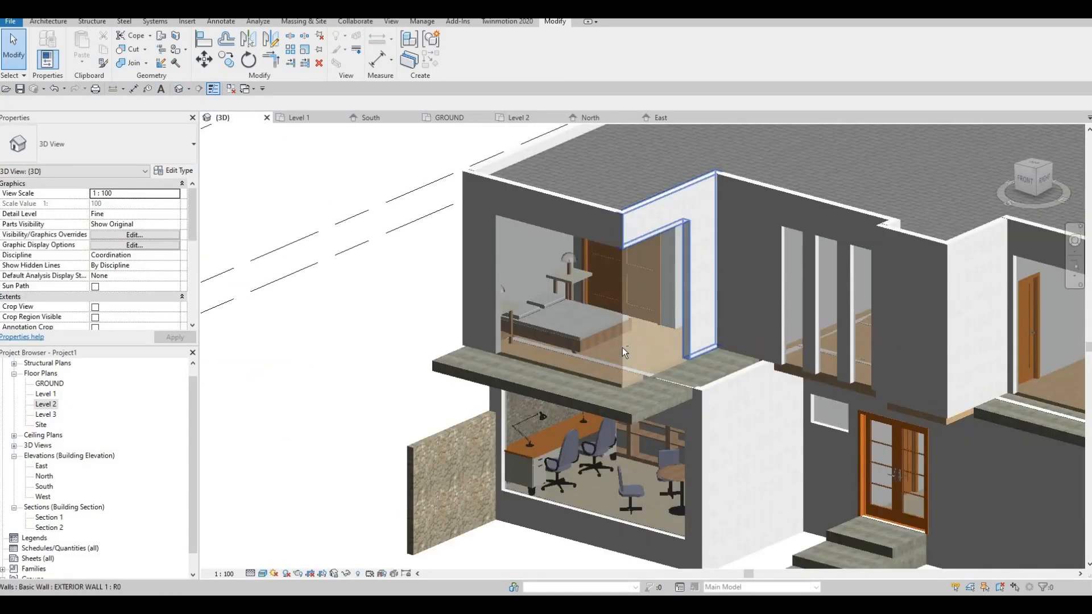
scroll(626, 347, up, 3)
shift+middle_drag(626, 373, 609, 370)
middle_drag(645, 339, 676, 262)
scroll(677, 262, down, 2)
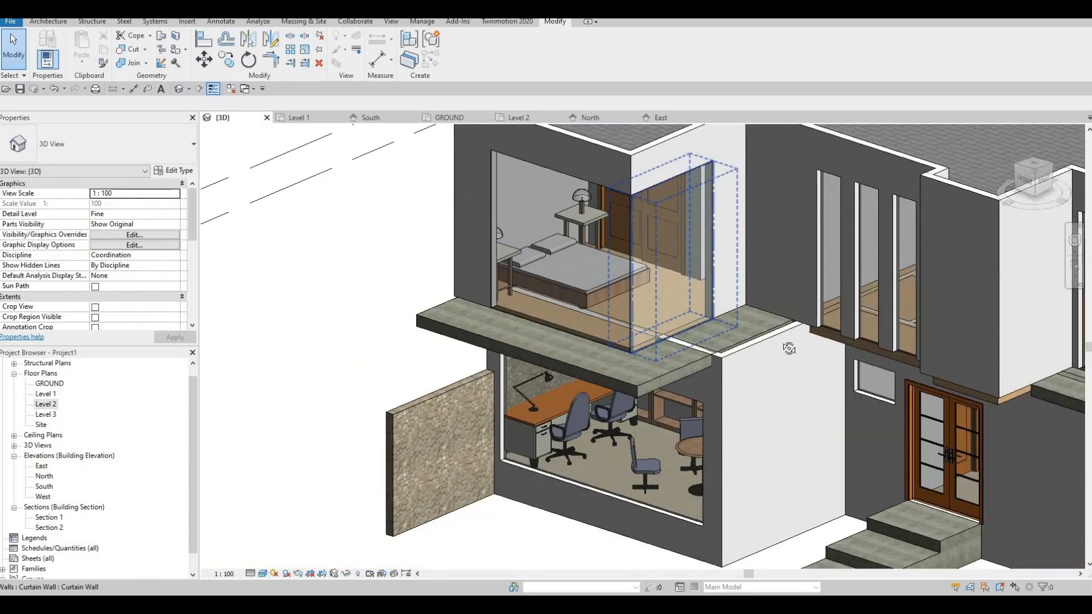
shift+middle_drag(789, 349, 839, 340)
middle_drag(768, 330, 684, 285)
scroll(683, 285, up, 2)
middle_drag(808, 364, 725, 297)
scroll(724, 297, down, 1)
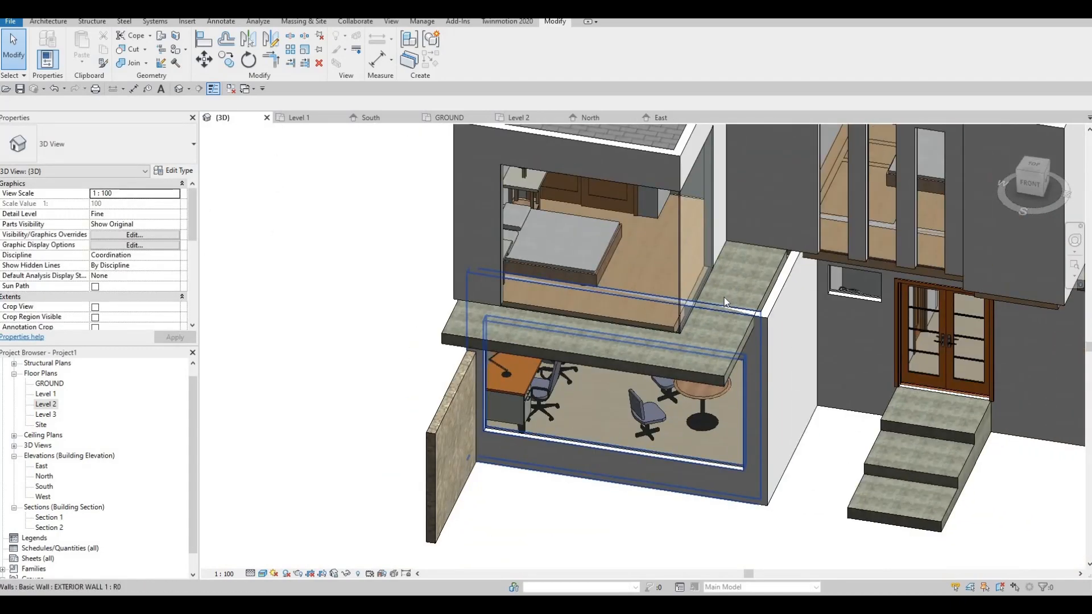
scroll(771, 328, up, 2)
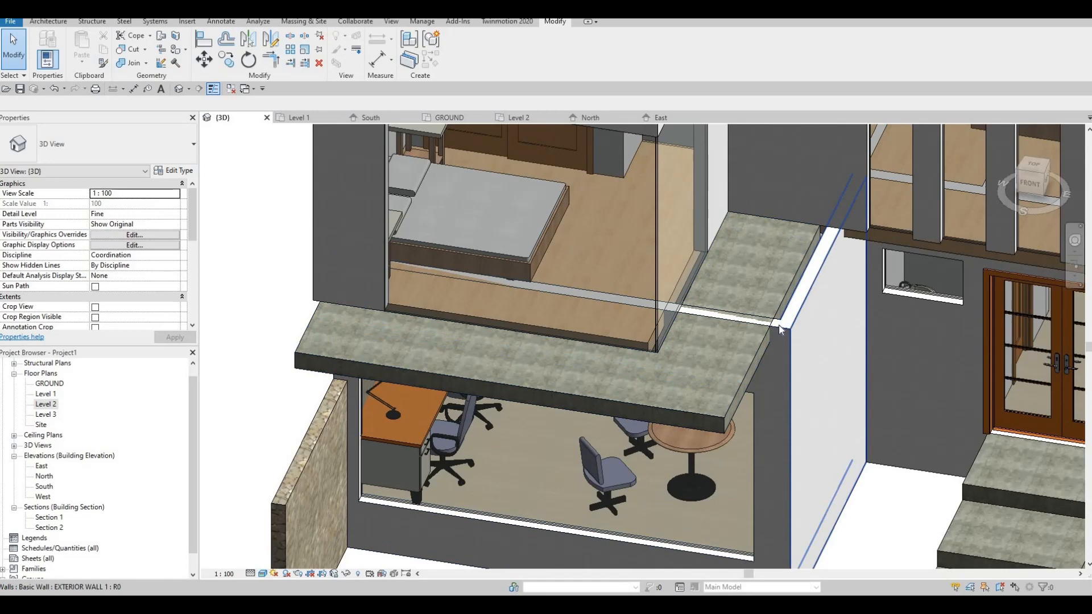
click(779, 325)
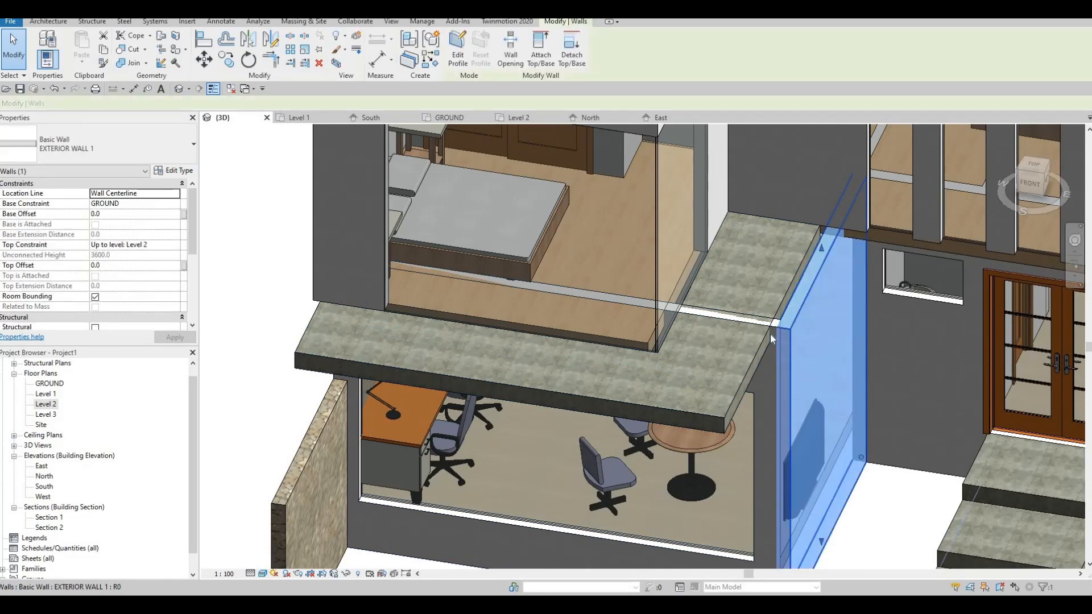
key(Escape)
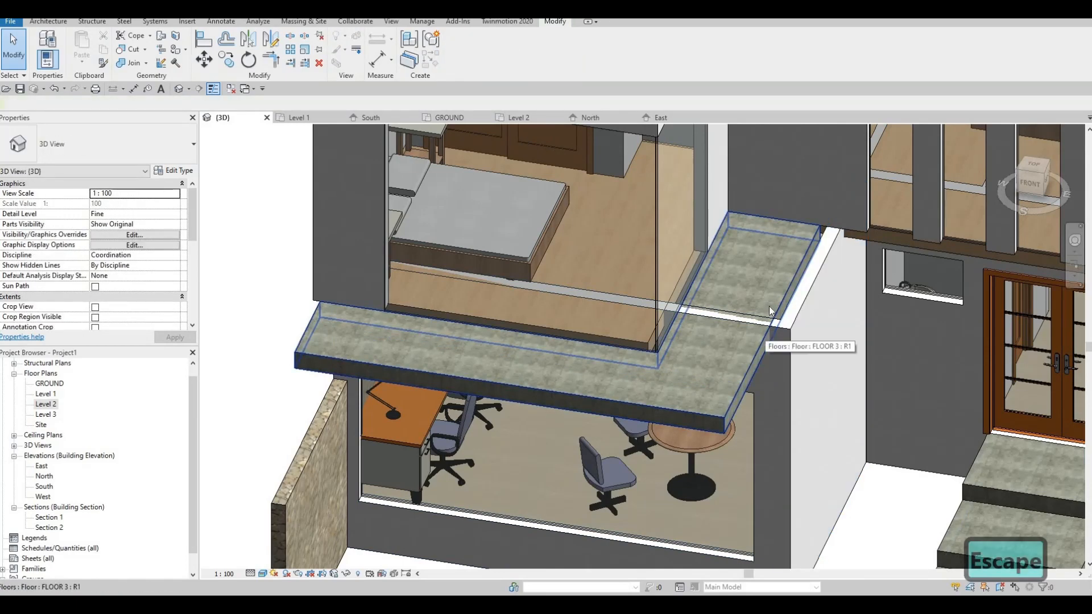
Examine the house's whole front facade from several angles, including the corner glazing, balcony, windows and entrance.
shift+middle_drag(771, 310, 709, 314)
scroll(642, 243, up, 5)
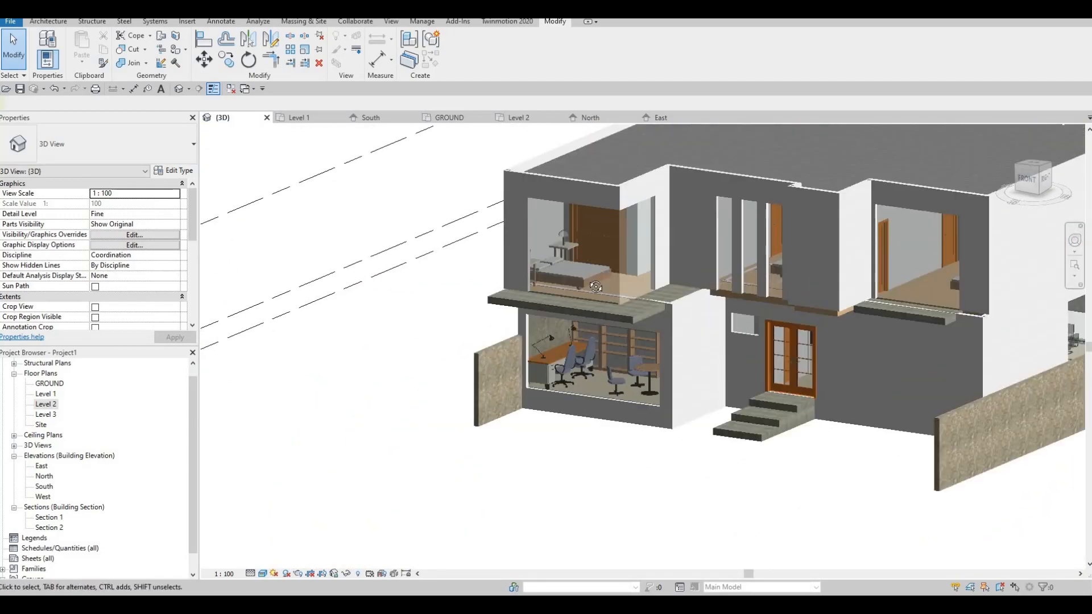
scroll(647, 260, down, 2)
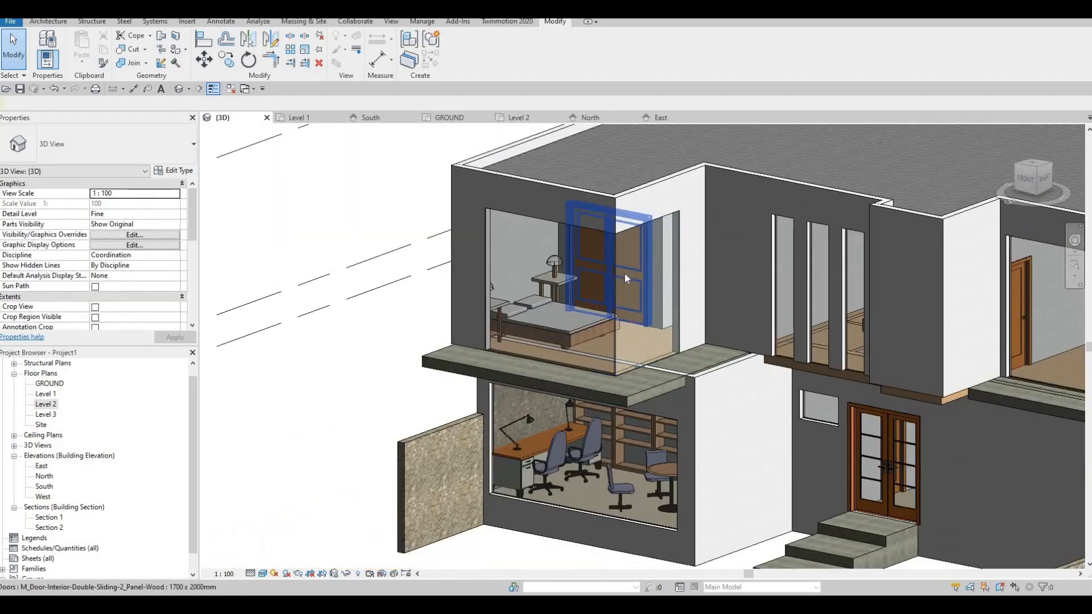
shift+middle_drag(626, 275, 626, 288)
shift+middle_drag(483, 288, 460, 228)
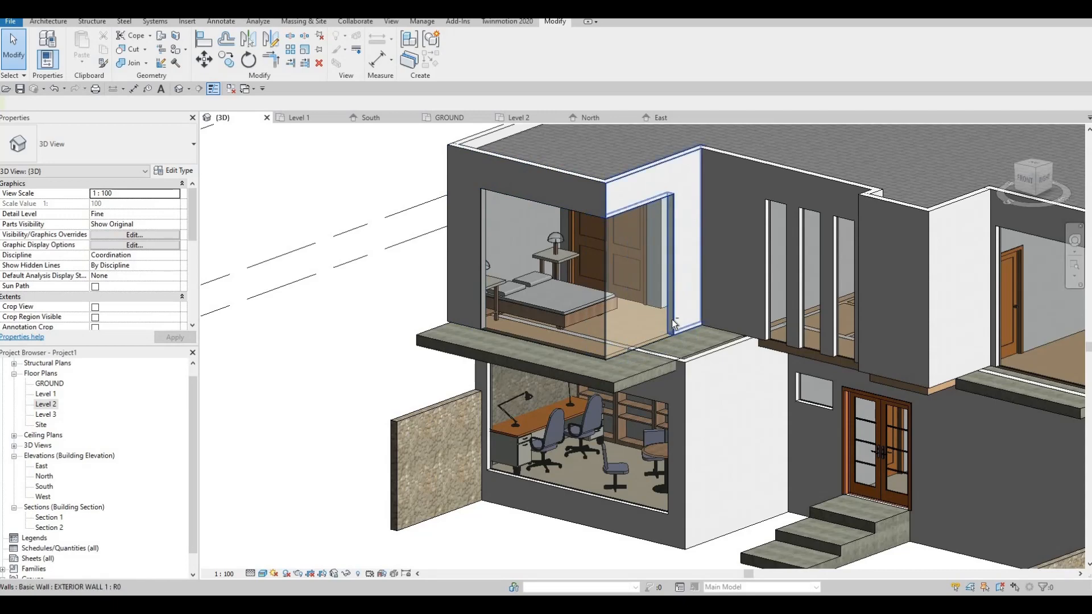
shift+middle_drag(677, 326, 655, 275)
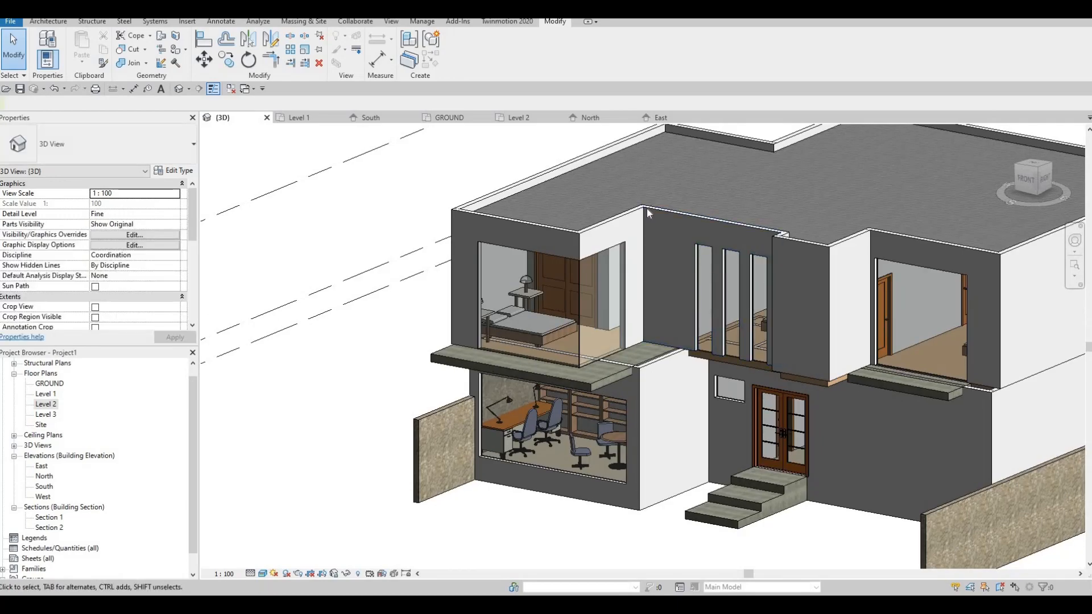
shift+middle_drag(744, 216, 834, 195)
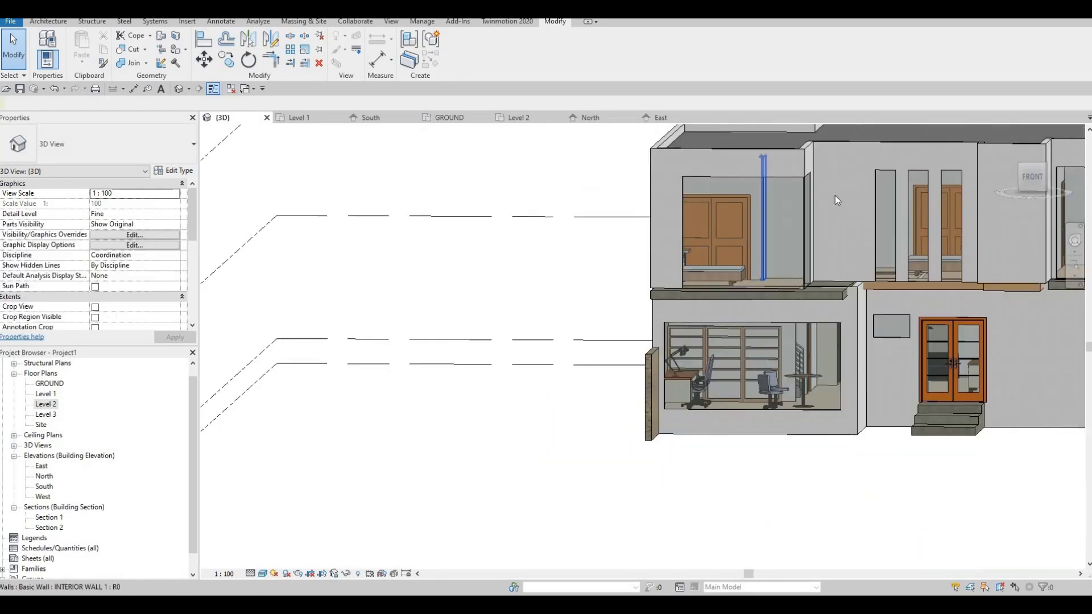
shift+middle_drag(813, 268, 812, 279)
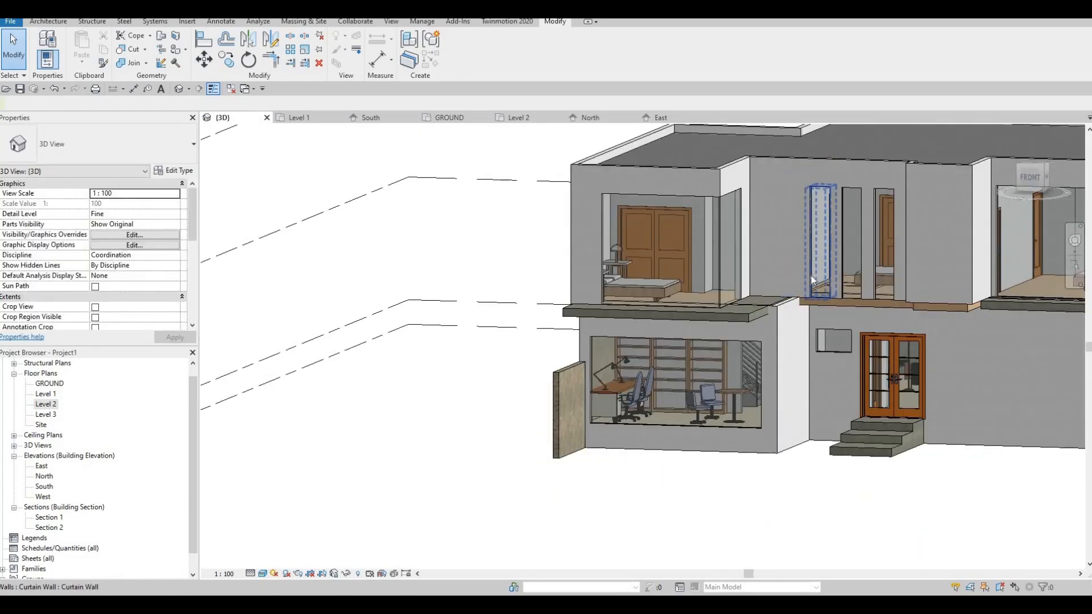
shift+middle_drag(739, 302, 764, 203)
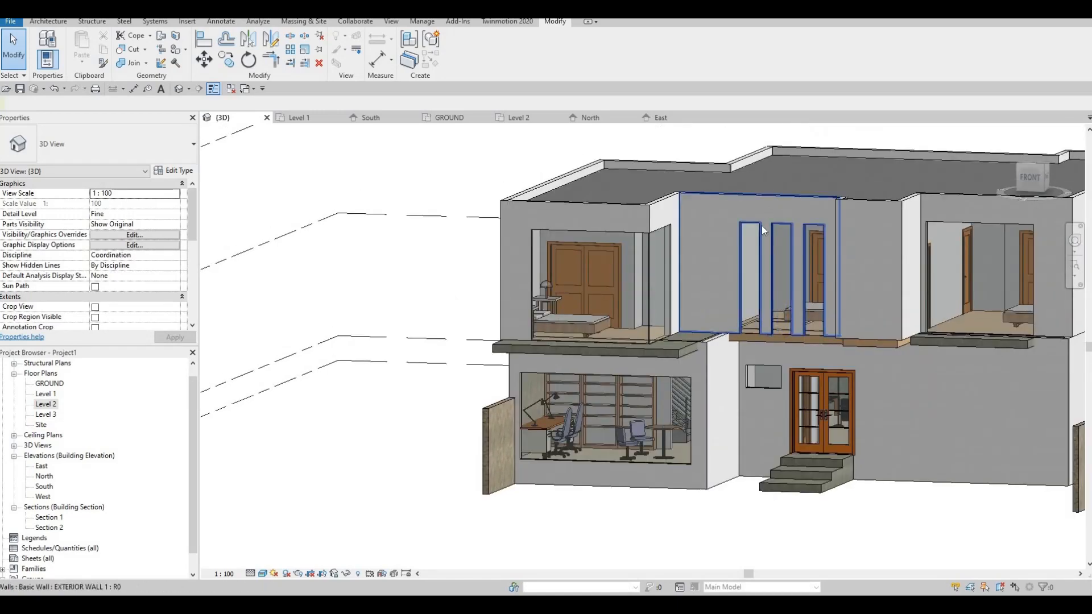
shift+middle_drag(762, 234, 823, 210)
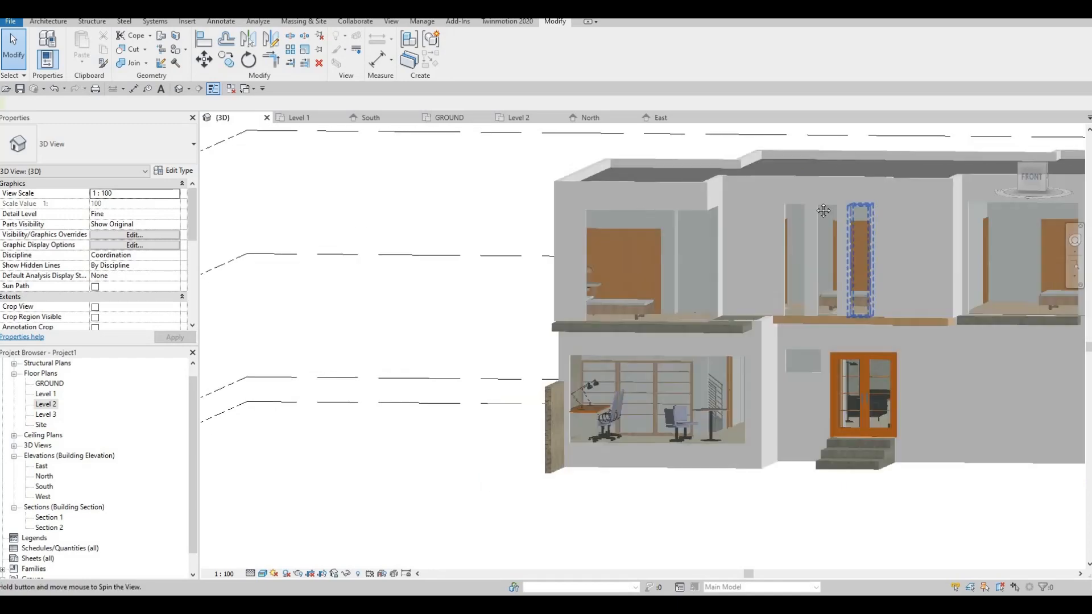
Check the front facade from above, and open the Level 2 floor plan at the three narrow front windows.
middle_drag(796, 253, 737, 213)
scroll(735, 213, down, 1)
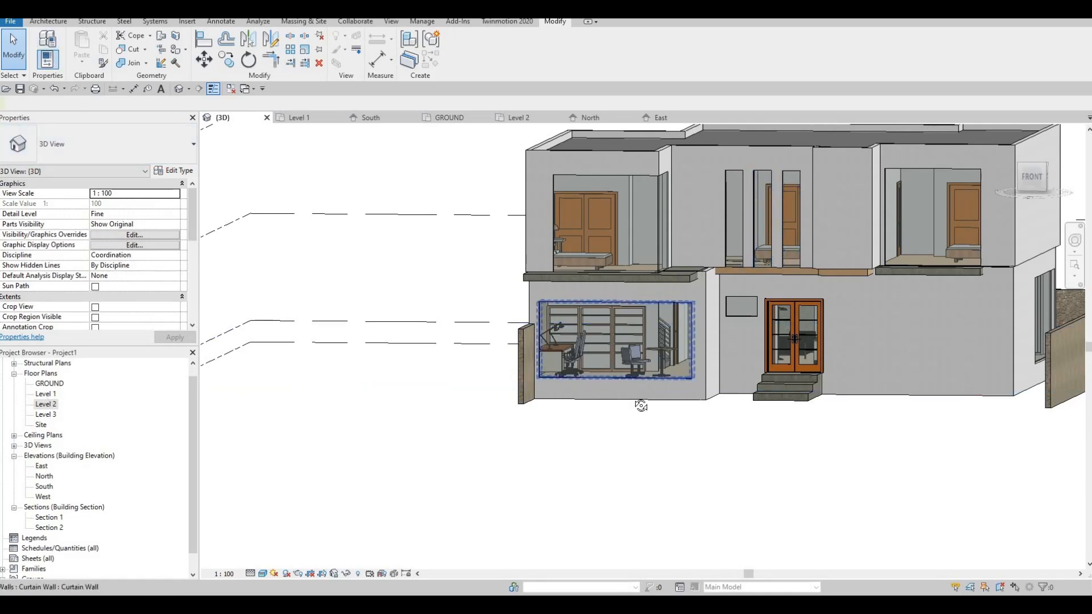
shift+middle_drag(679, 383, 807, 343)
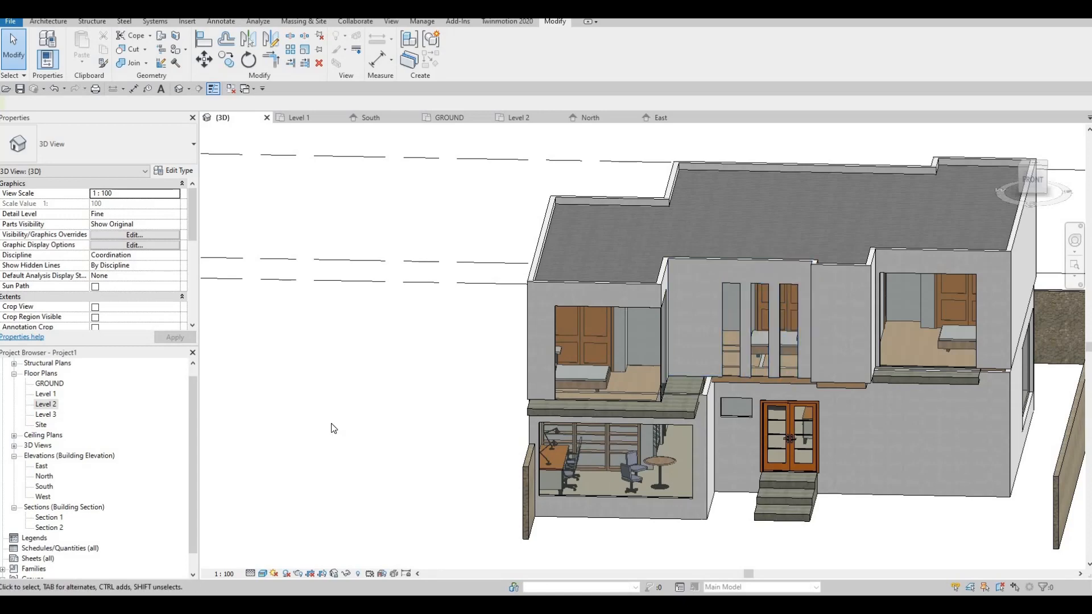
double_click(104, 410)
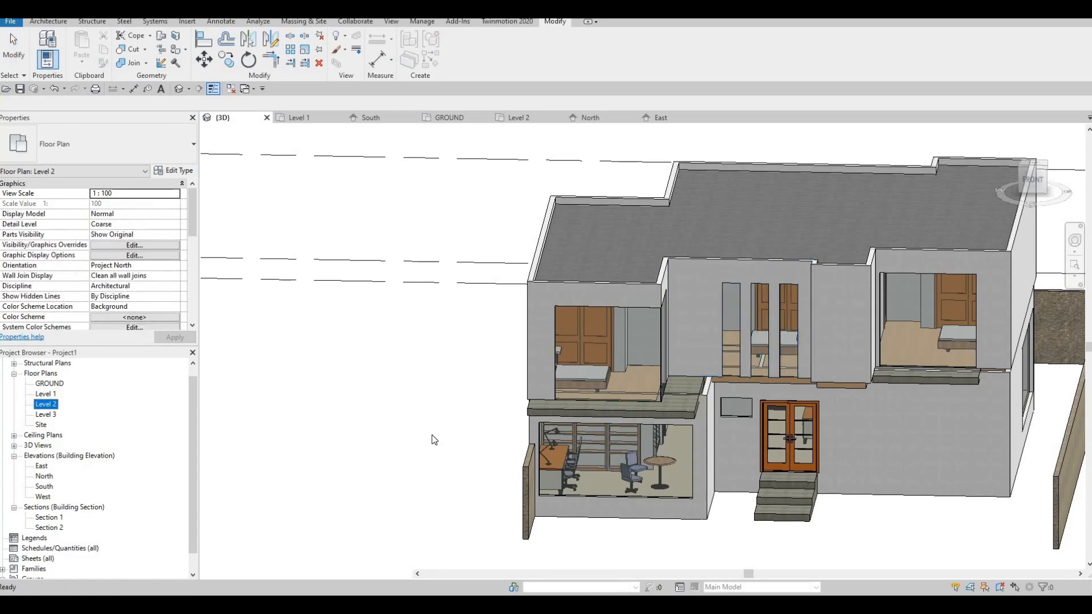
scroll(622, 419, down, 4)
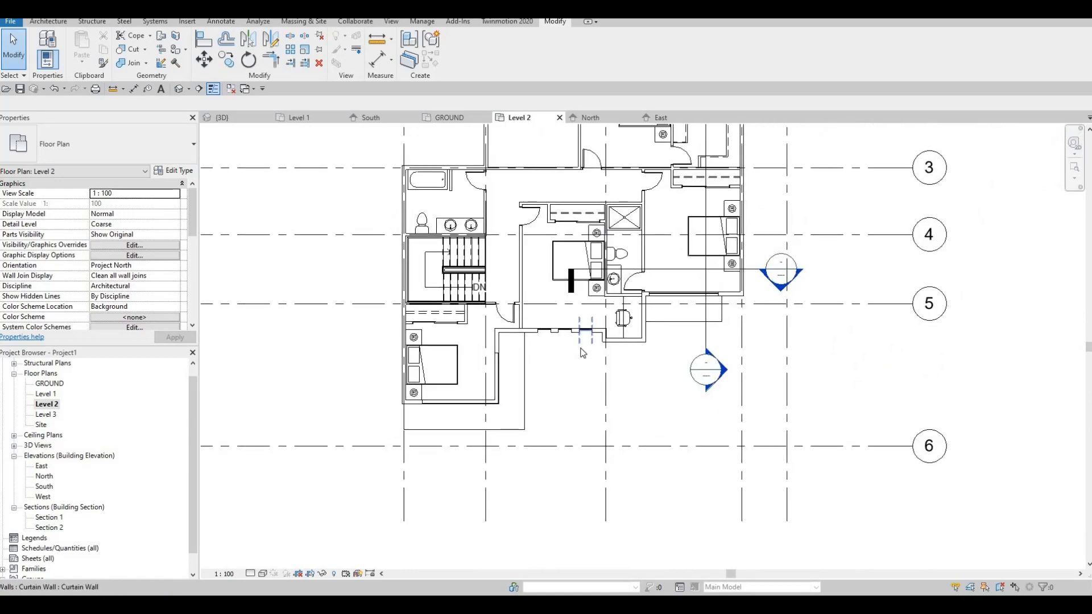
scroll(574, 326, up, 6)
middle_drag(697, 355, 703, 353)
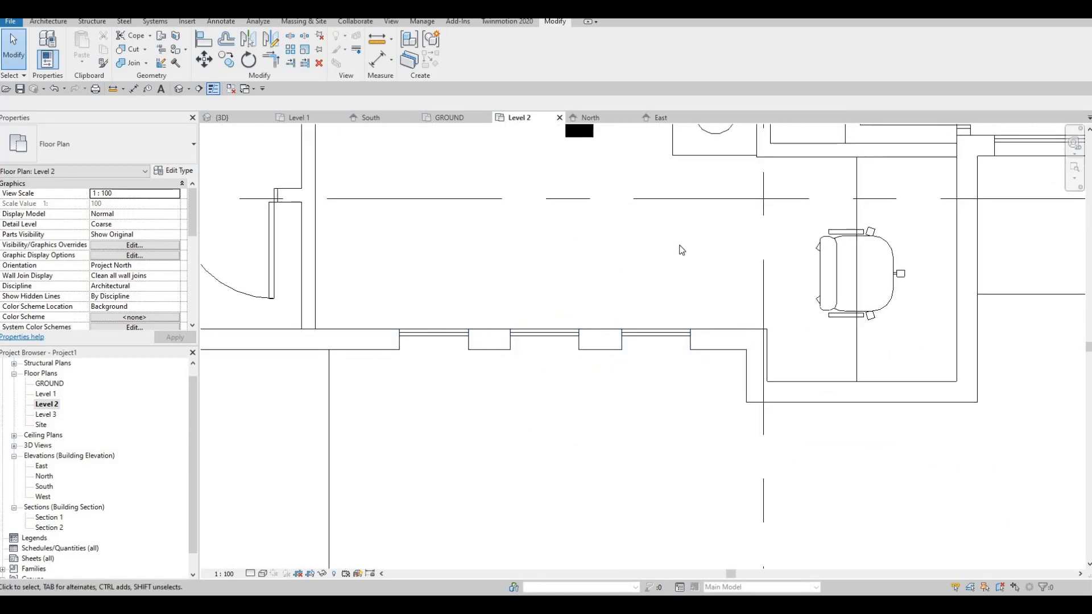
Create an in-place component in the Generic Models category and start an extrusion for it.
click(51, 22)
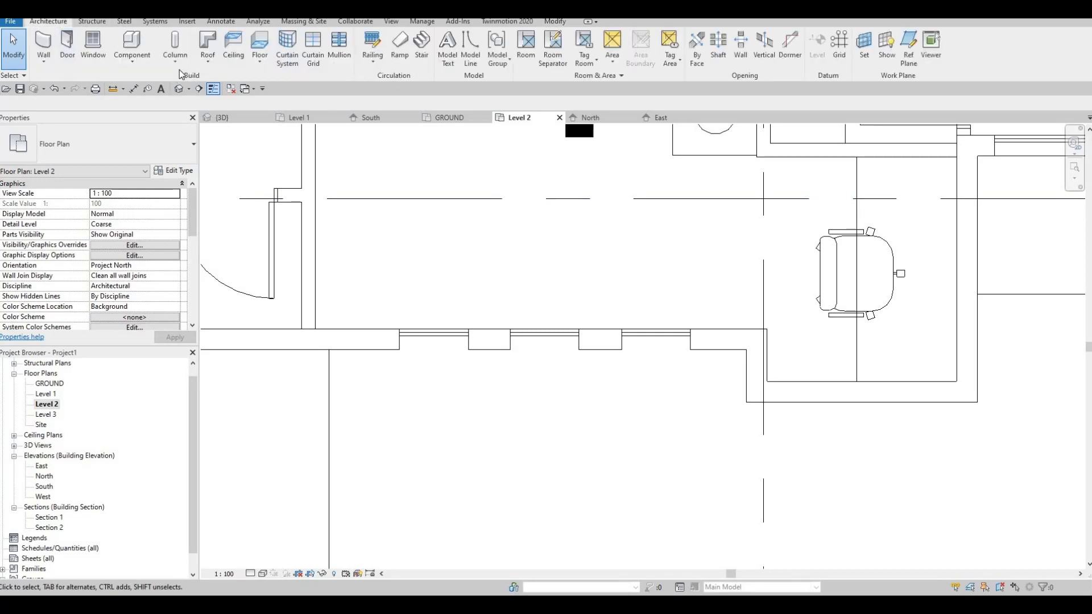
click(133, 60)
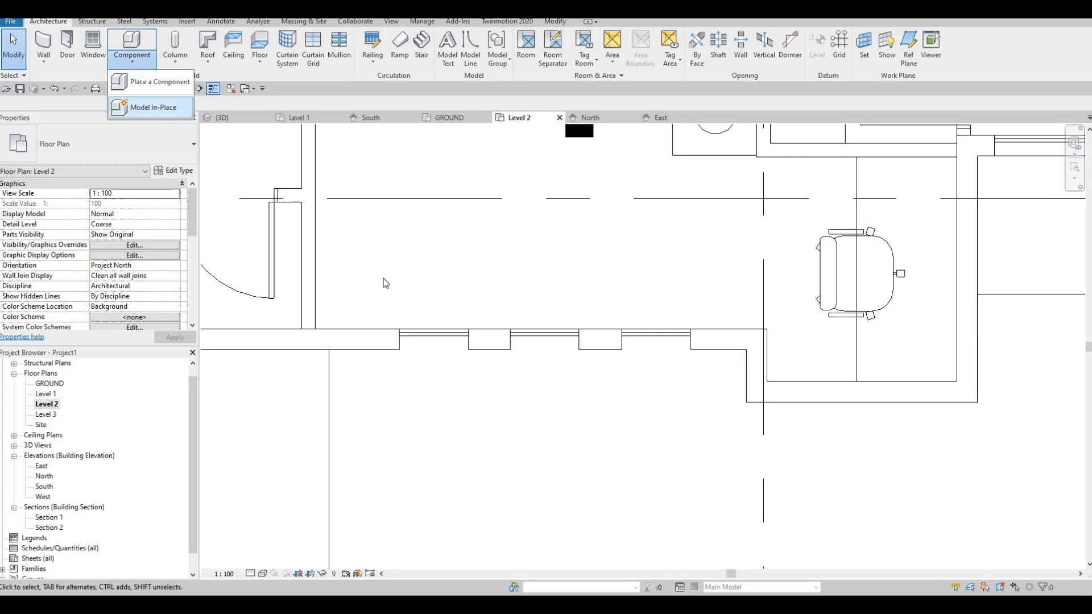
click(149, 108)
scroll(510, 254, down, 5)
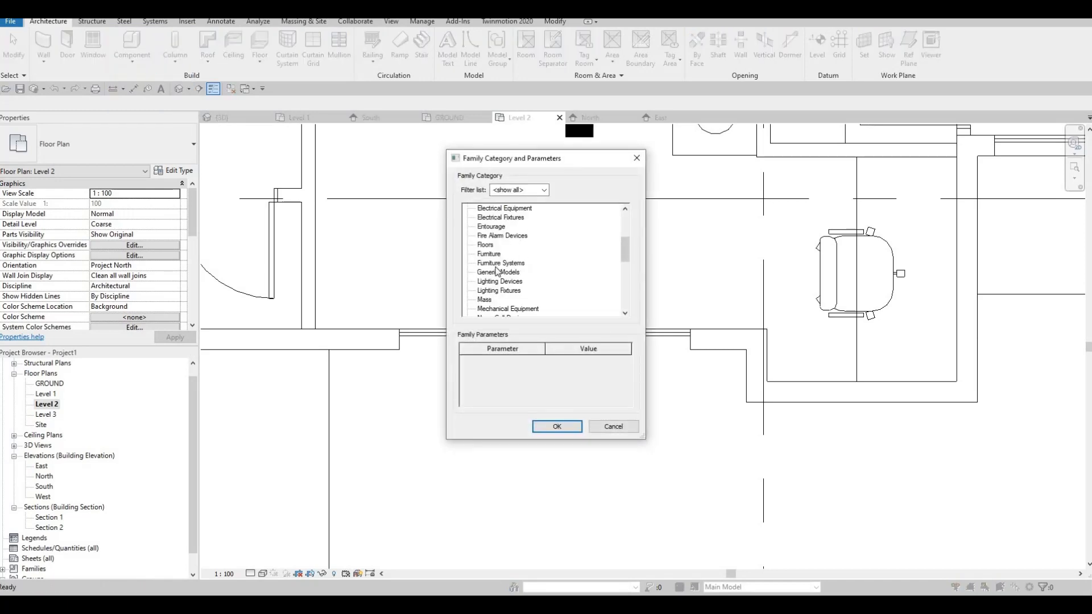
key(g)
click(556, 427)
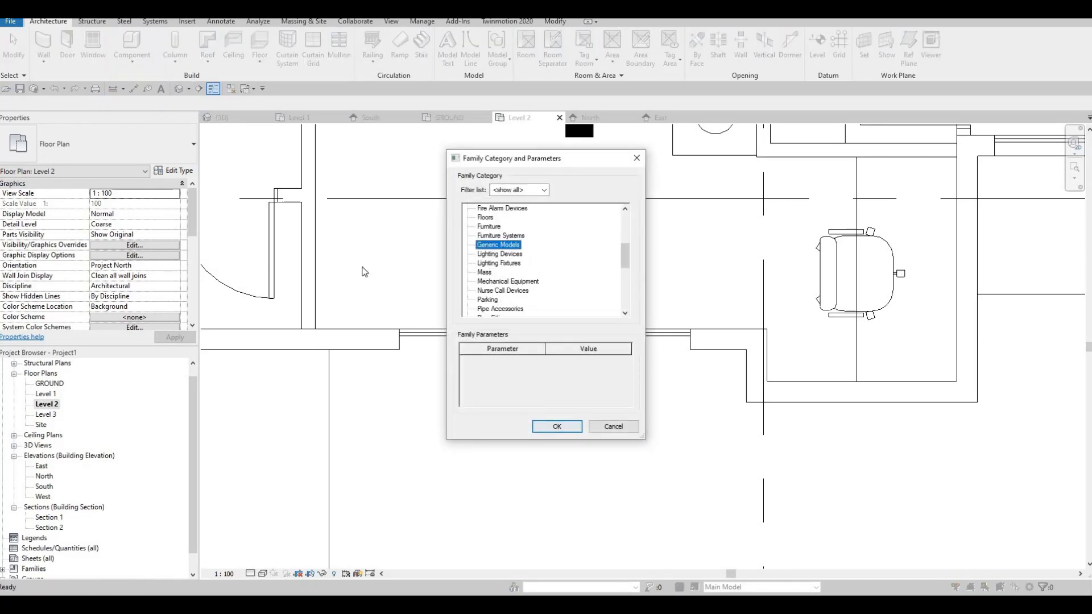
click(533, 324)
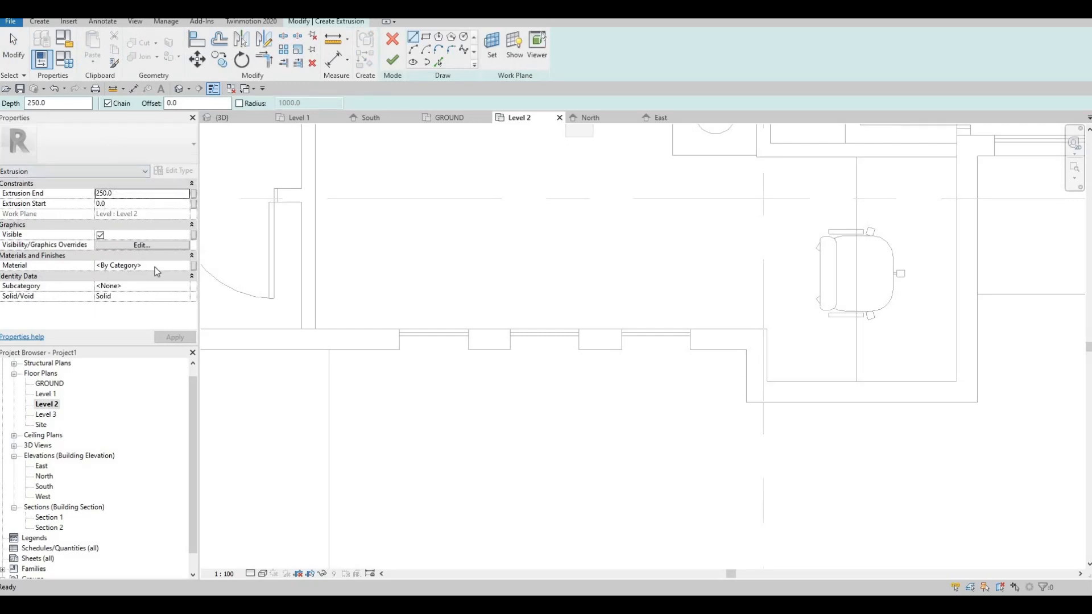
Assign the concrete block pattern material to the extrusion.
click(187, 265)
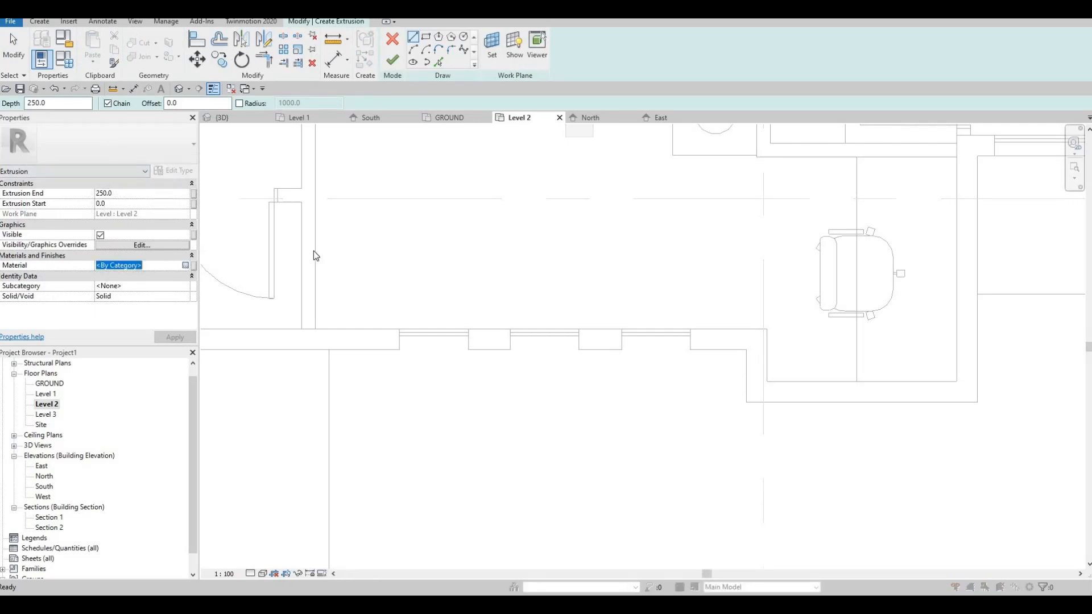
scroll(385, 292, down, 3)
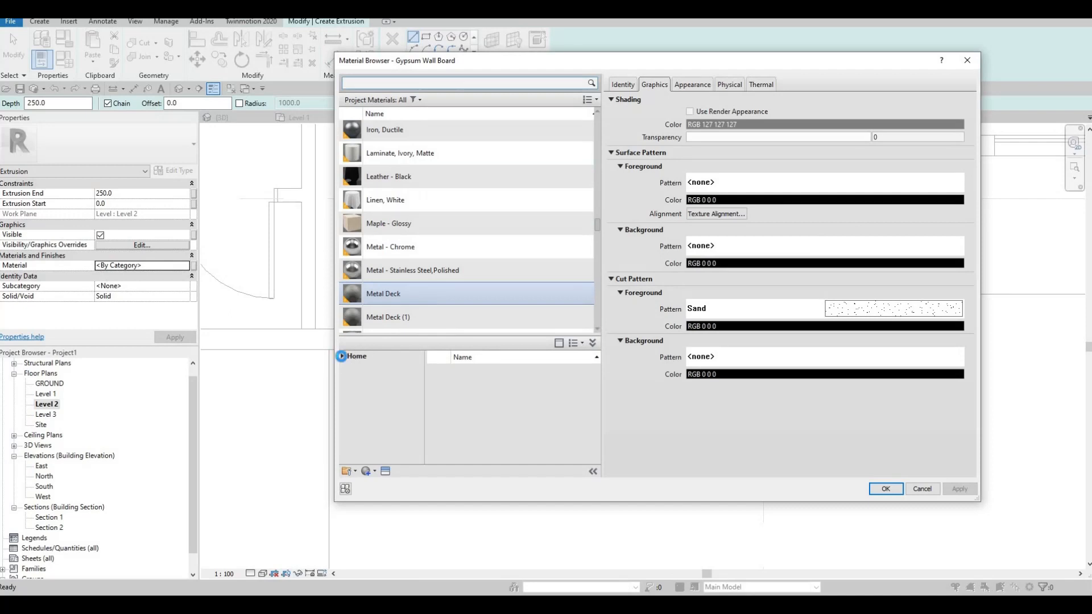
click(347, 378)
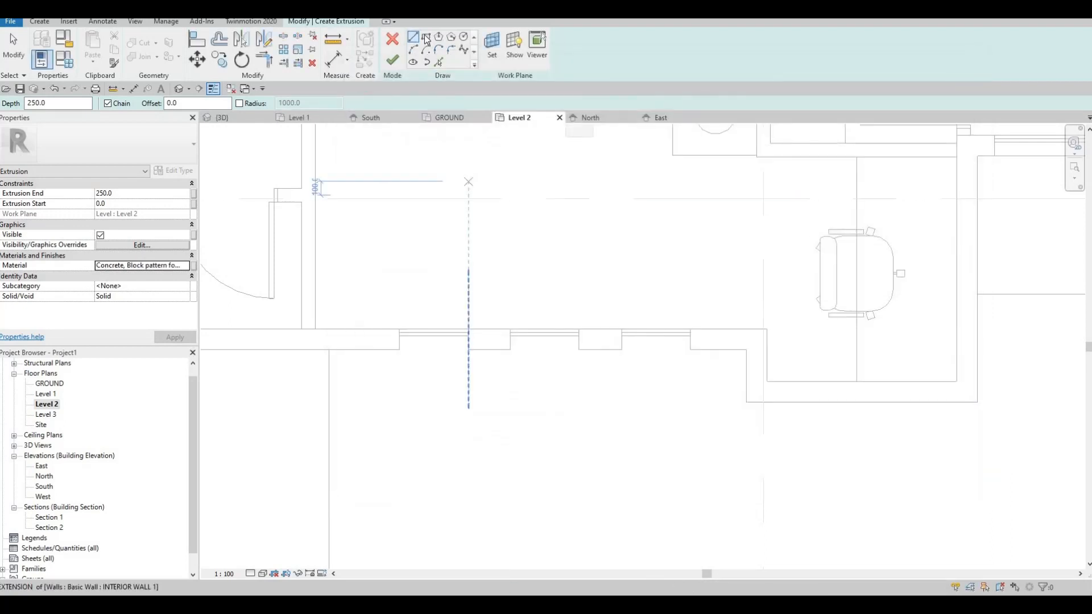
Sketch a rectangle about 300 by 230 mm against the wall's outer face, spanning the pier between the first two narrow windows.
click(426, 37)
scroll(466, 360, up, 1)
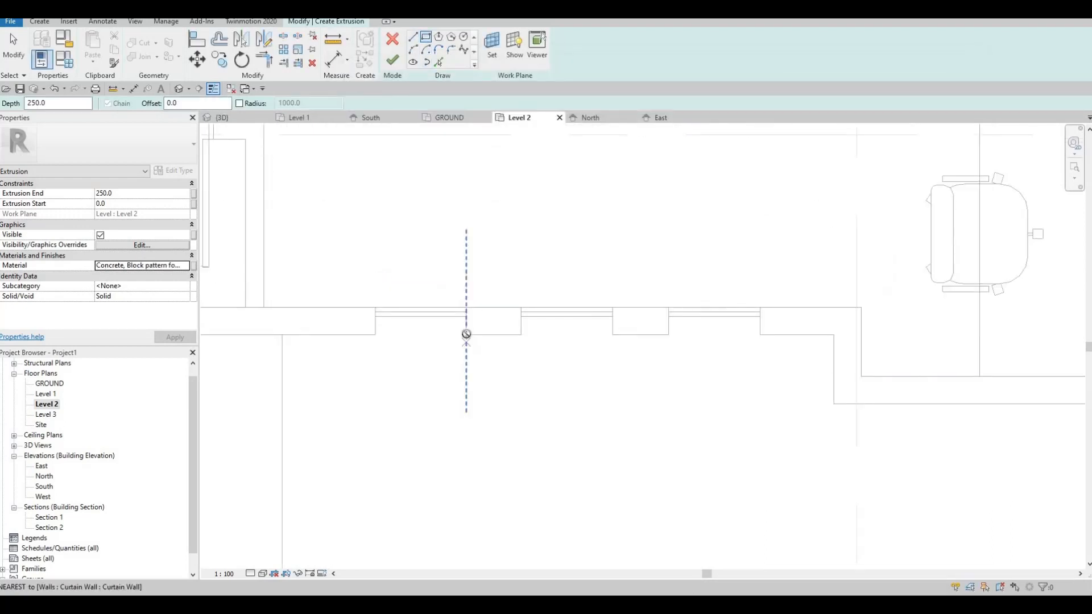
click(466, 335)
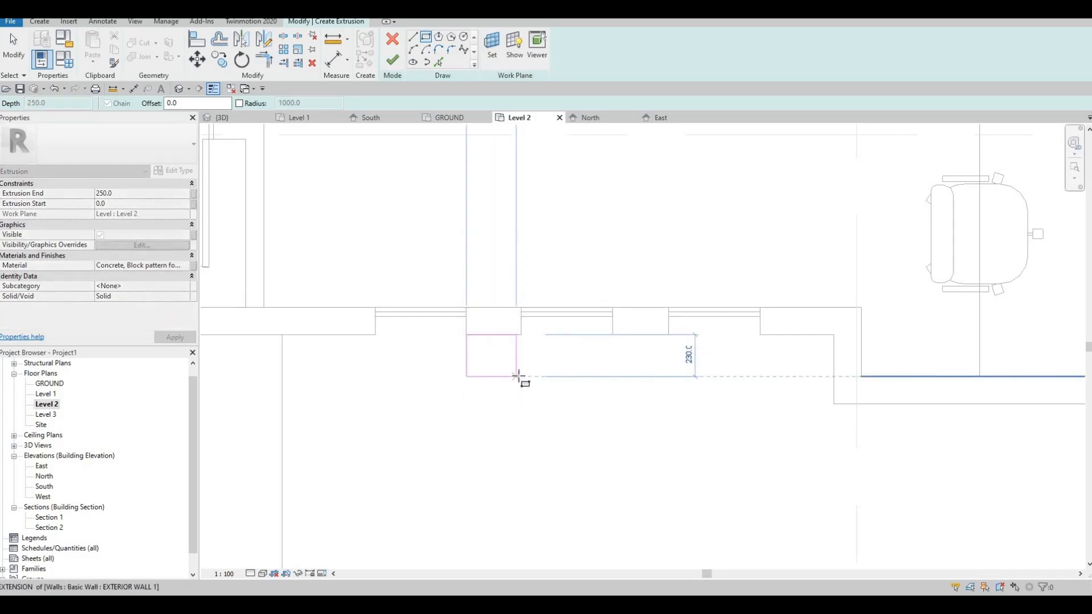
click(520, 376)
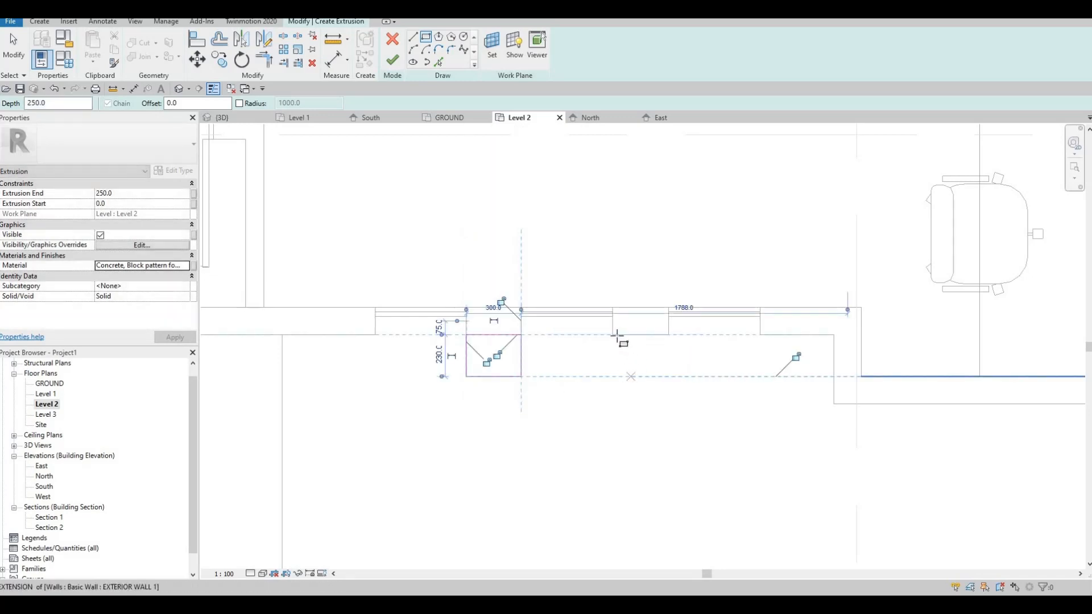
key(Escape)
key(Escape)
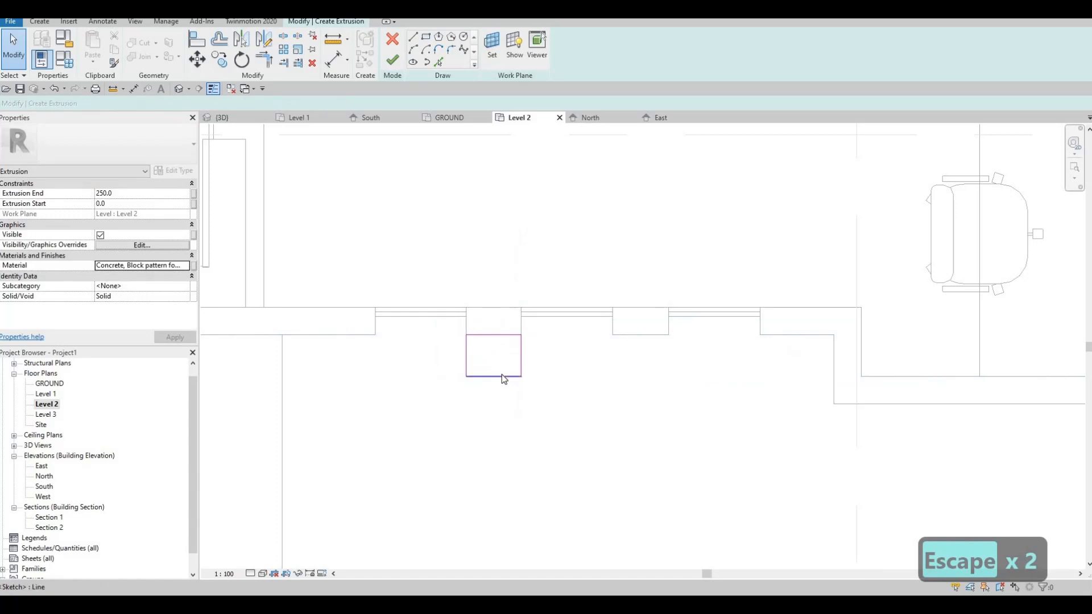
Copy the whole rectangle onto the pier between the second and third narrow windows.
key(Tab)
click(502, 375)
click(221, 59)
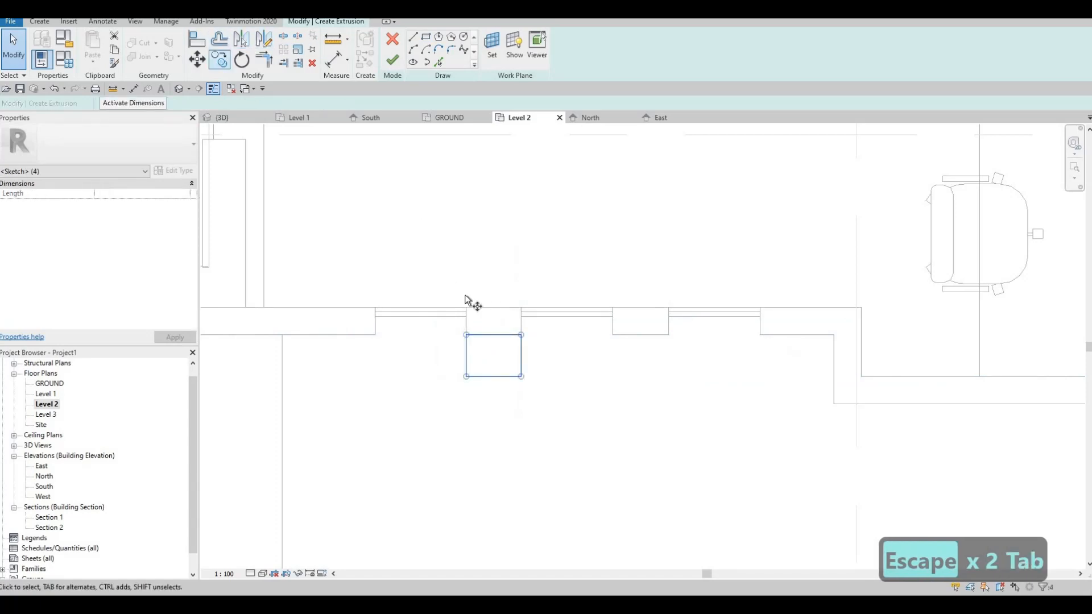
click(467, 334)
click(612, 335)
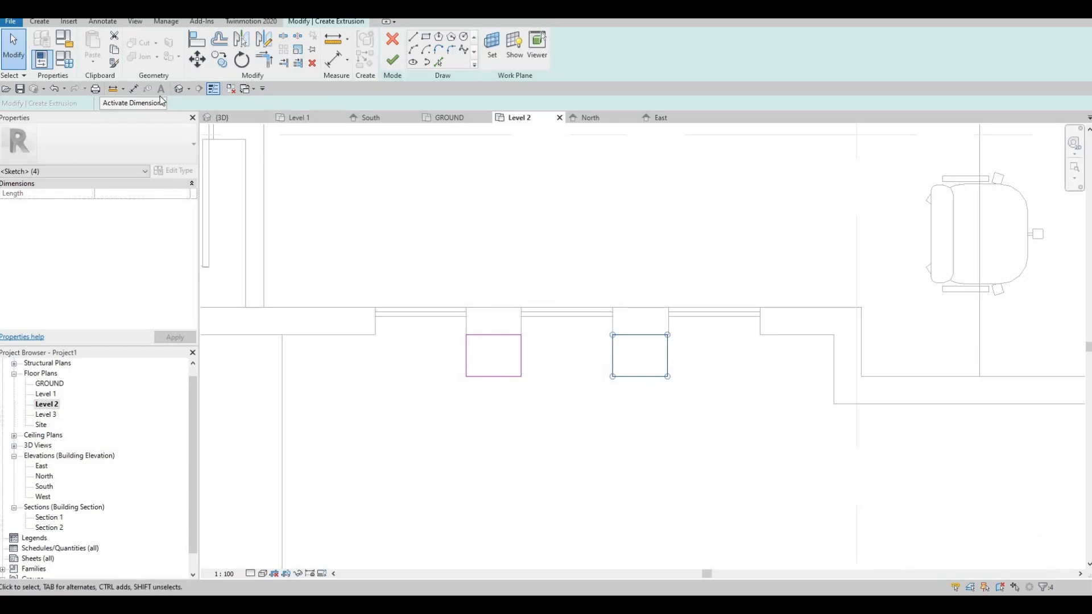
Make two more copies of the rectangle along the wall's outer face, one beyond each end of the window row.
key(c)
key(o)
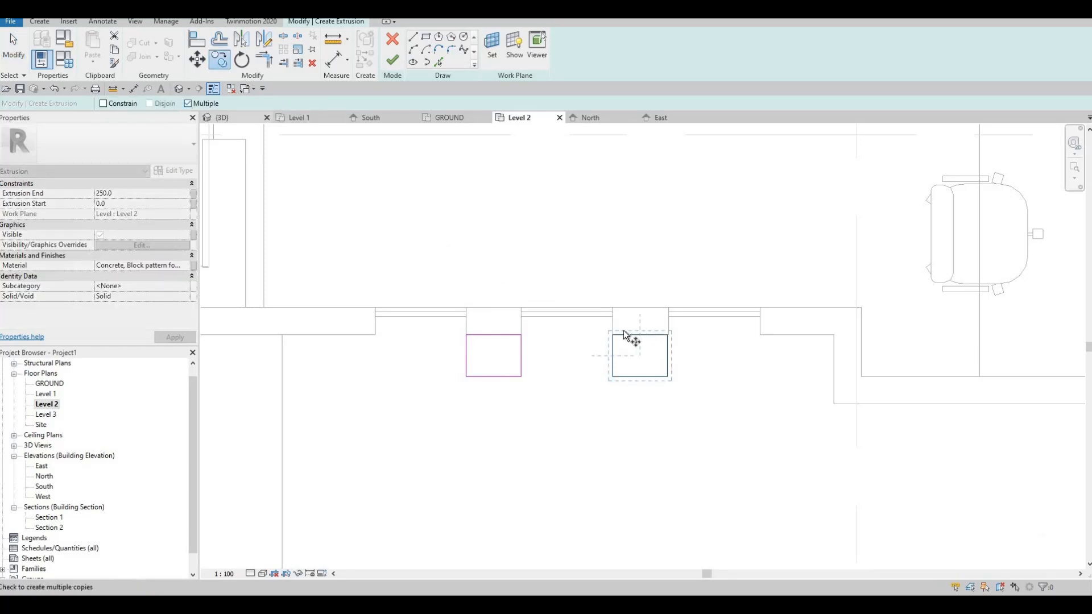
click(626, 336)
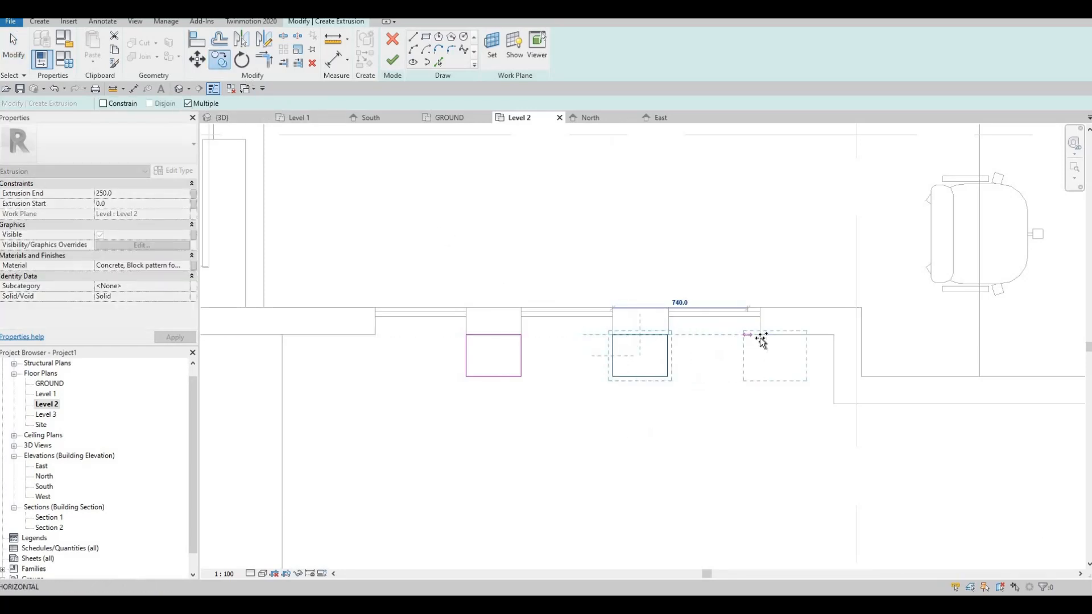
click(773, 336)
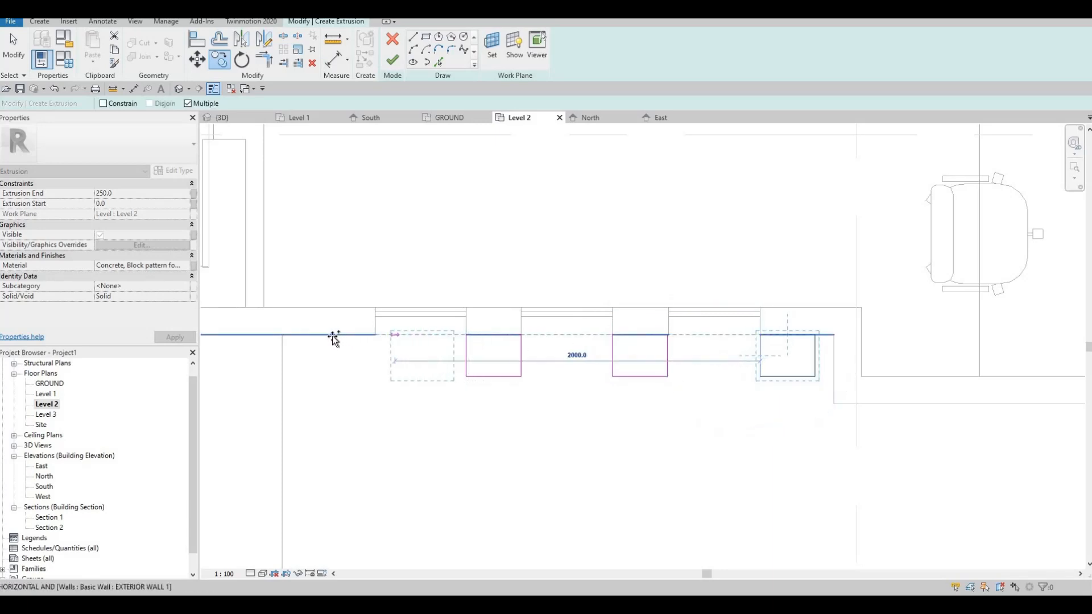
click(374, 334)
key(Escape)
key(Escape)
key(Escape)
scroll(390, 358, up, 2)
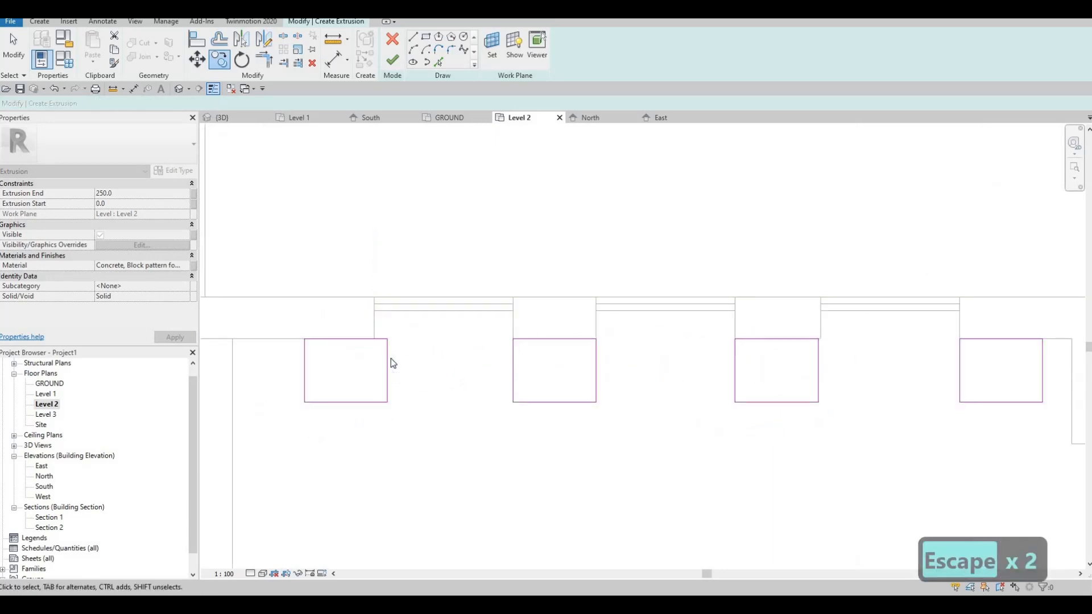
Move the rectangle beside the first window so its inner corner meets that window opening's outer corner.
key(Tab)
click(390, 353)
key(m)
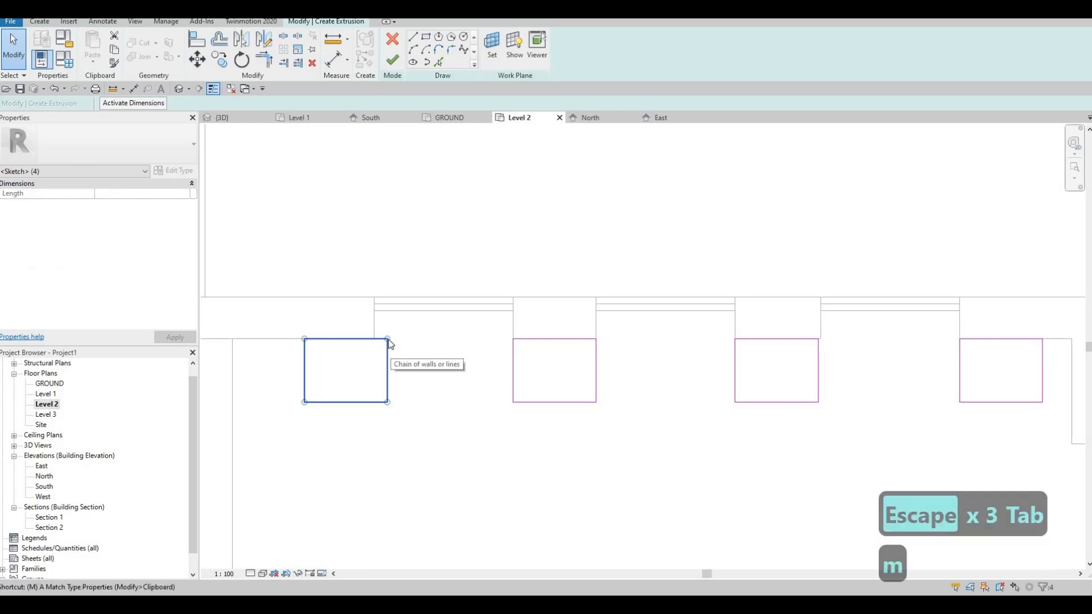
key(v)
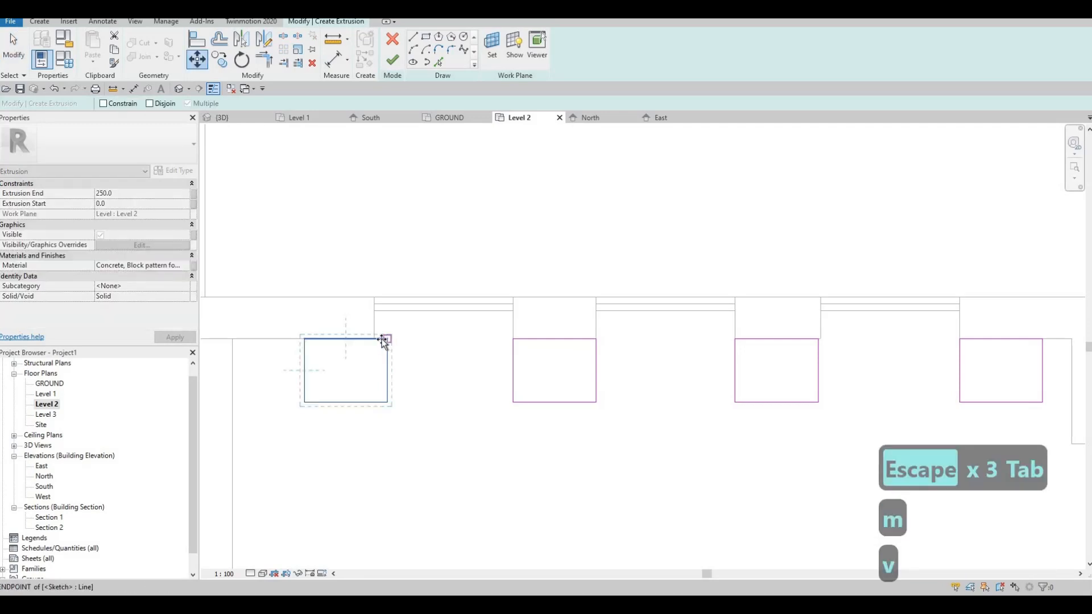
click(388, 339)
click(374, 339)
key(Escape)
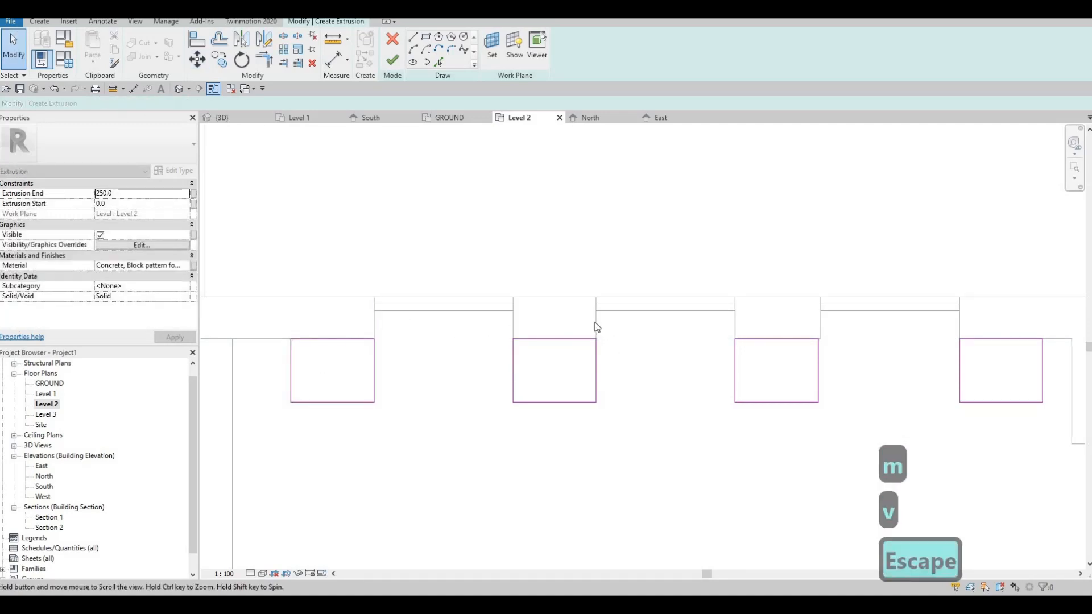
Align the side of the second pier's rectangle with the adjacent edge of the third window.
scroll(592, 364, up, 2)
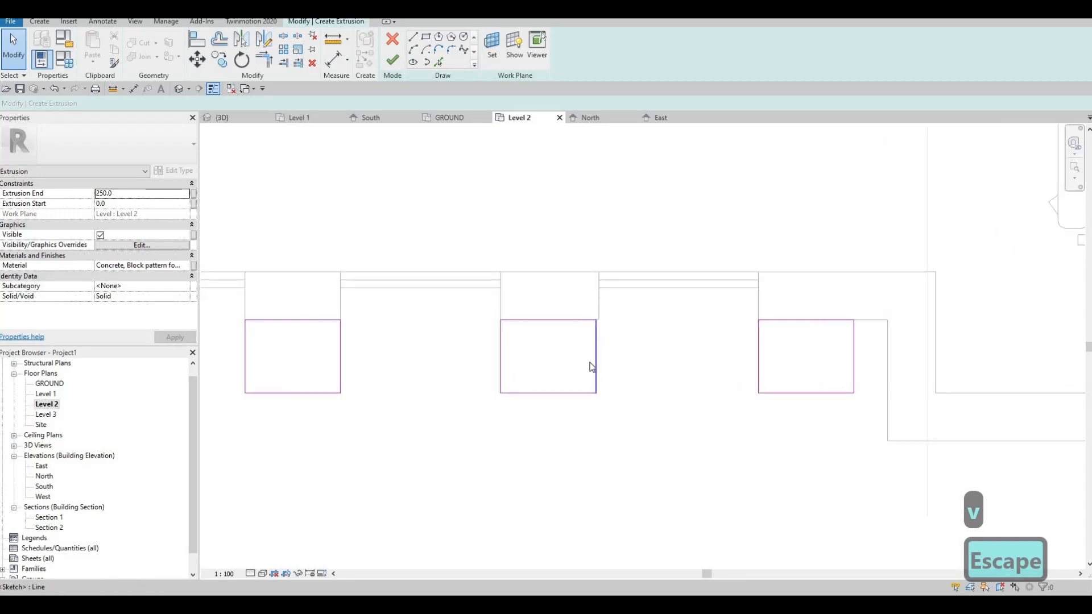
key(a)
key(l)
click(597, 323)
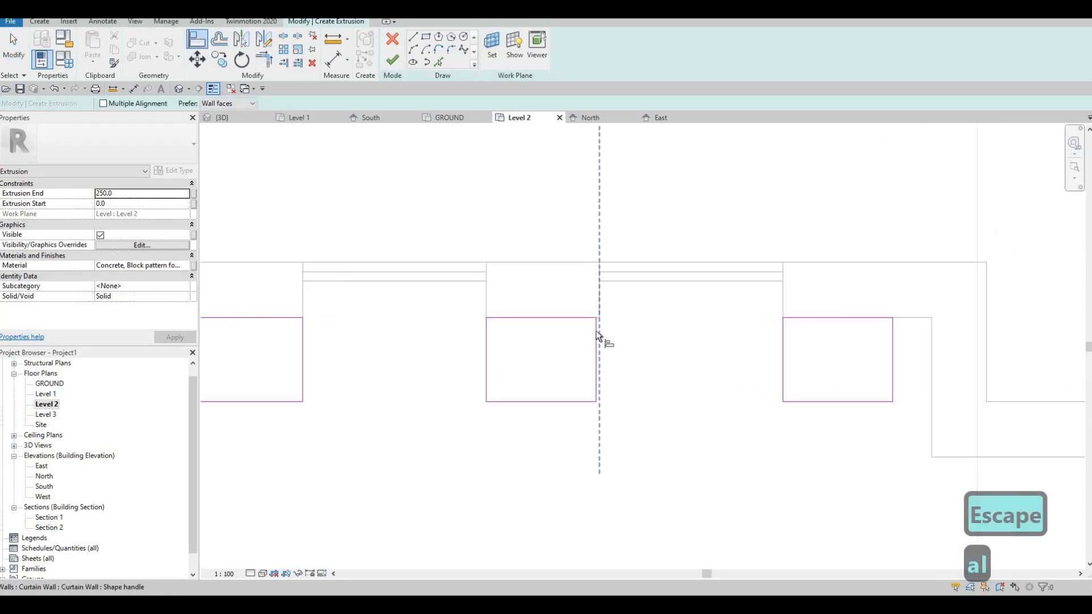
key(Escape)
scroll(636, 276, down, 4)
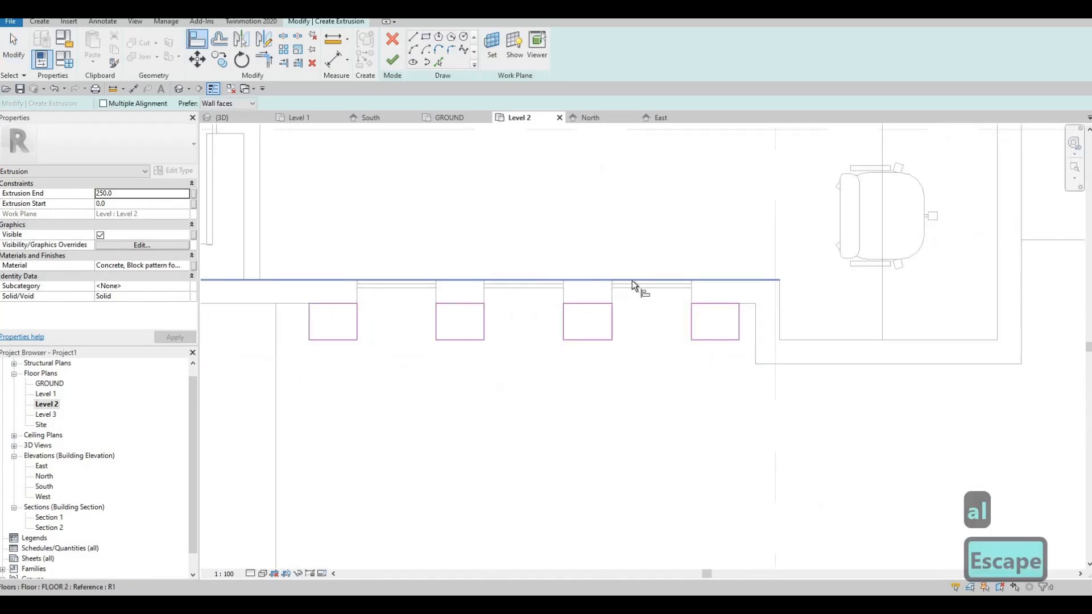
scroll(632, 281, down, 1)
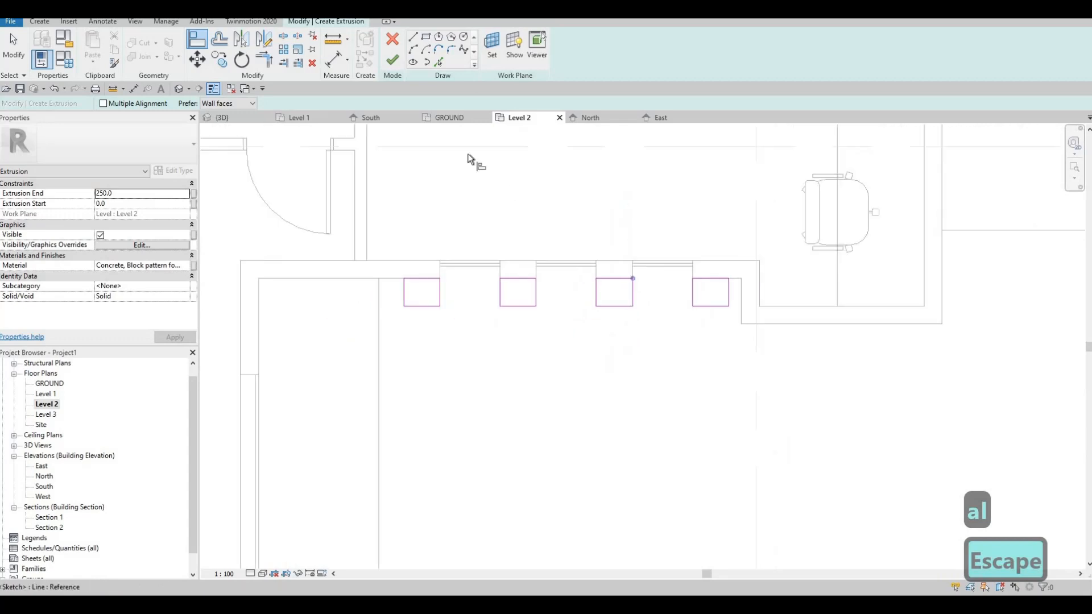
Finish the extrusion sketch and stretch the four columns in the 3D view up to the exterior wall's top, 3400 mm high.
click(393, 63)
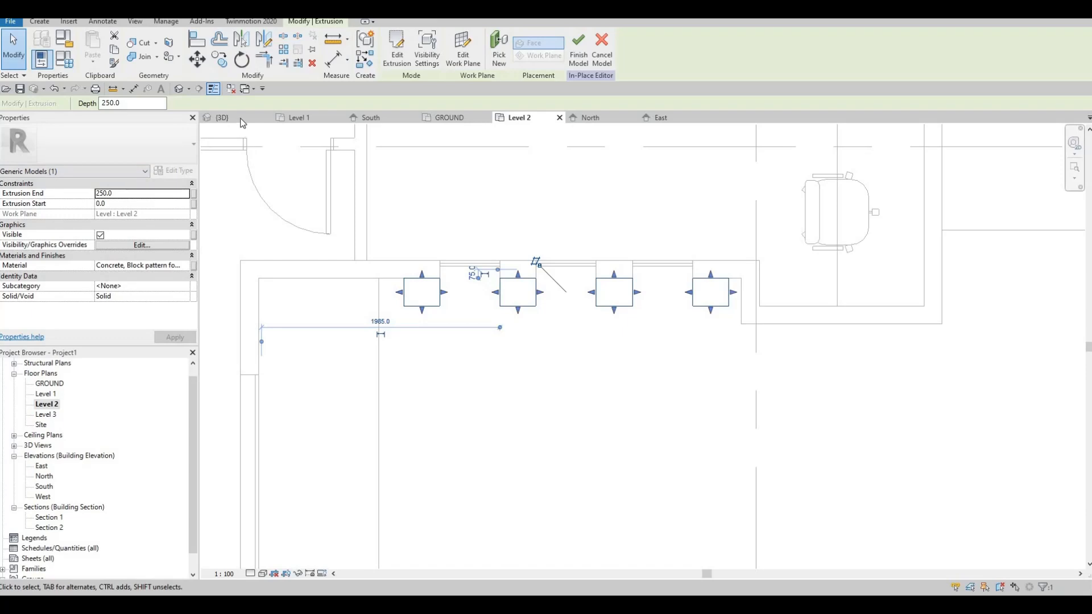
click(222, 118)
shift+middle_drag(518, 342, 544, 368)
scroll(561, 399, up, 4)
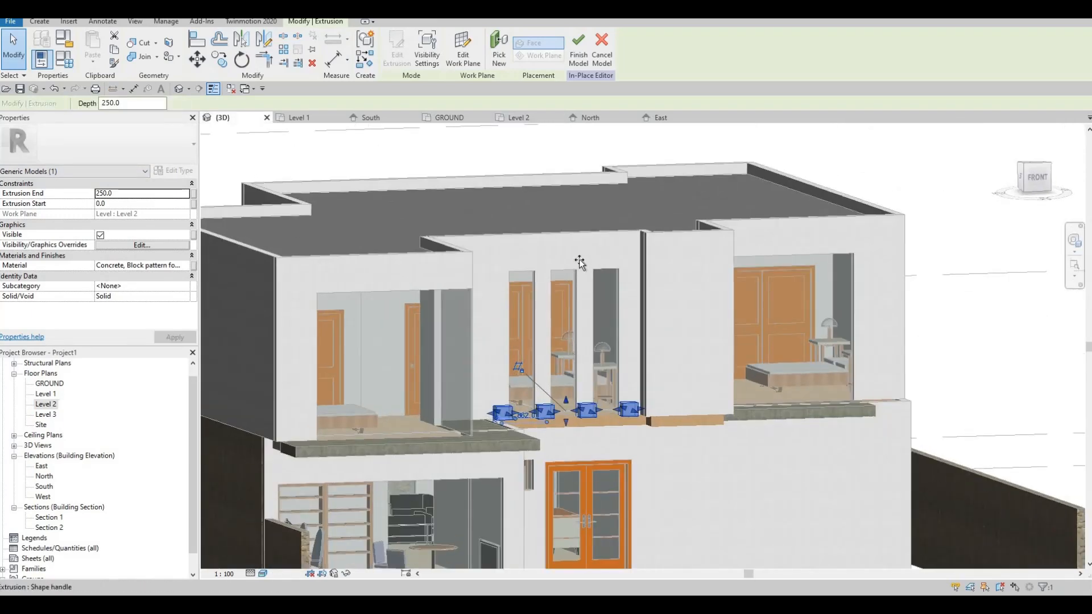
drag(580, 229, 578, 234)
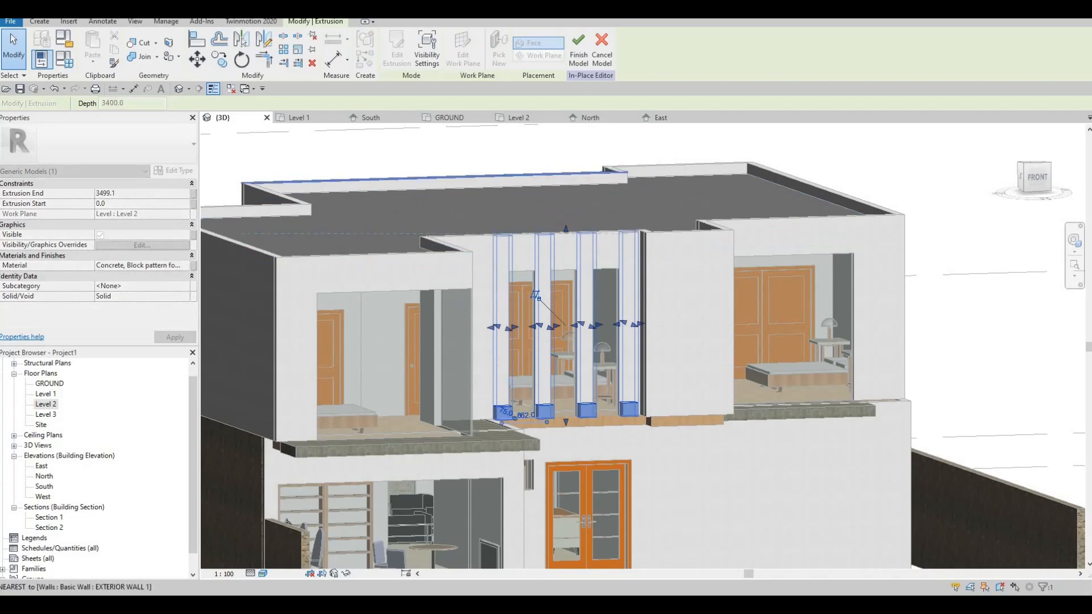
Deselect the columns and examine them against the front windows, parapet and slab from several angles.
shift+middle_drag(566, 321, 370, 438)
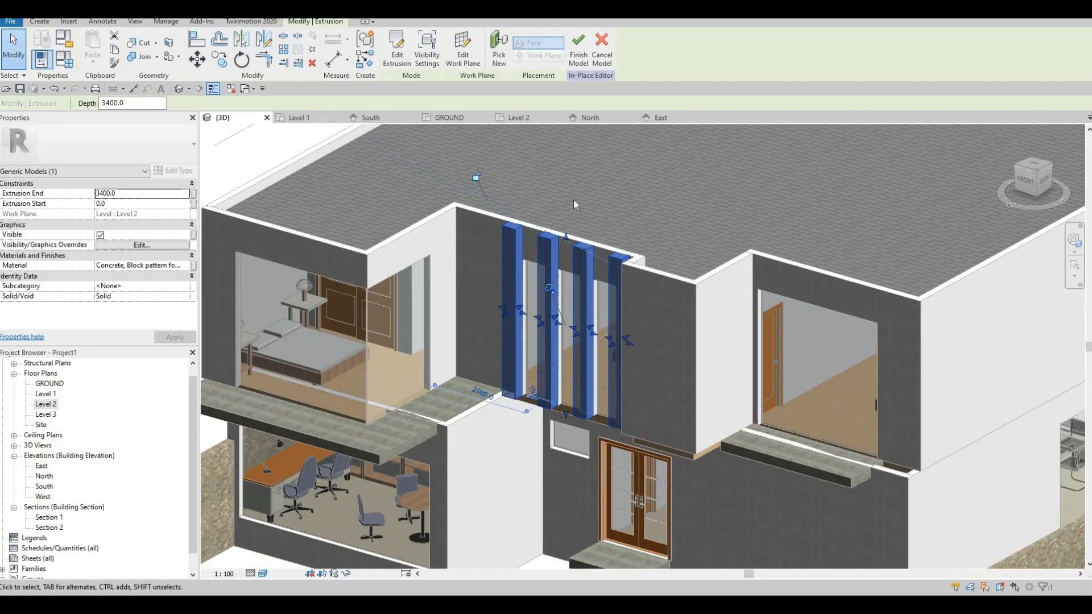
scroll(543, 254, up, 2)
shift+middle_drag(543, 256, 585, 224)
key(Escape)
key(Escape)
middle_drag(569, 381, 472, 152)
scroll(565, 309, down, 3)
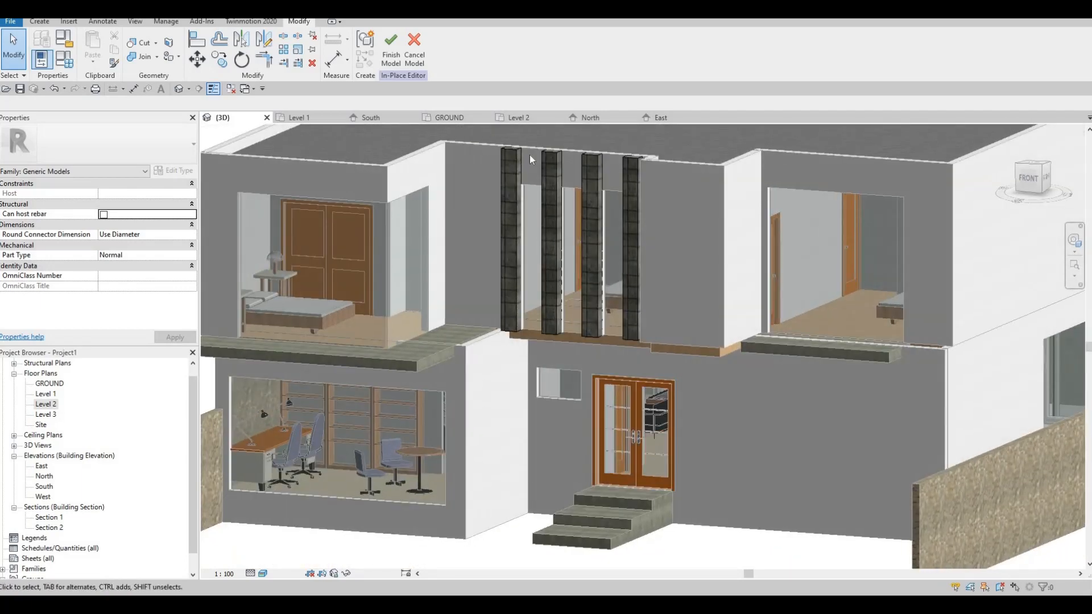
Finish the in-place model containing the four decorative columns on the front facade.
click(571, 147)
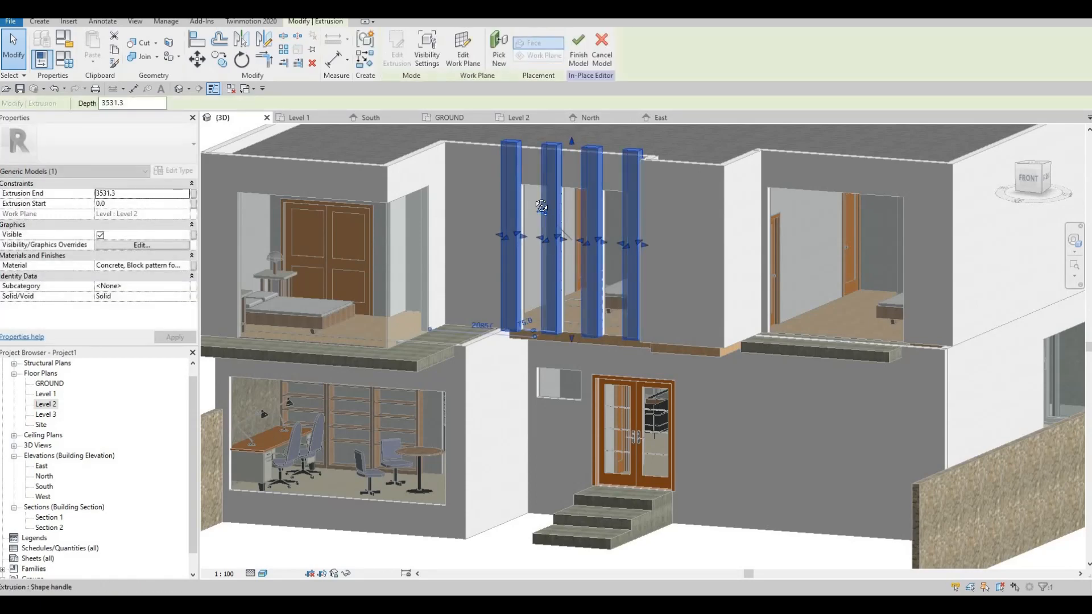
key(Escape)
shift+middle_drag(608, 169, 595, 171)
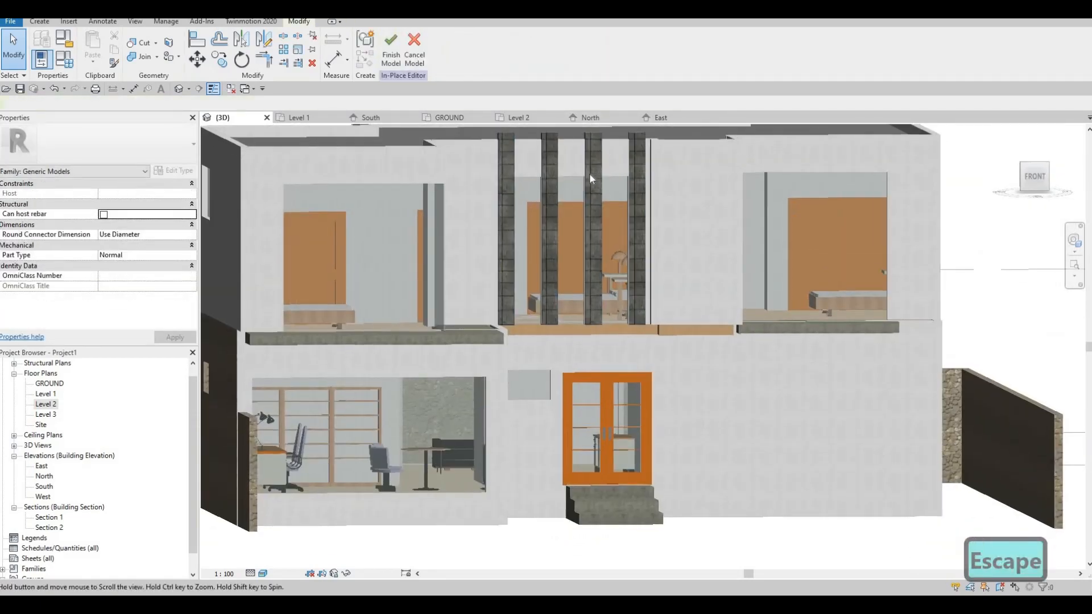
scroll(589, 173, up, 2)
scroll(583, 170, down, 3)
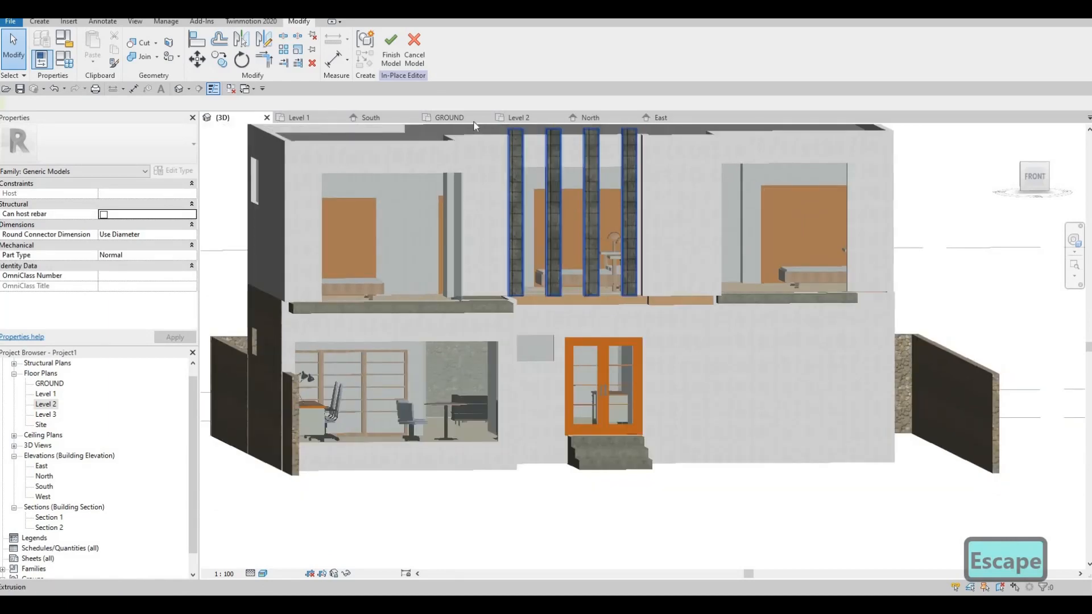
click(390, 57)
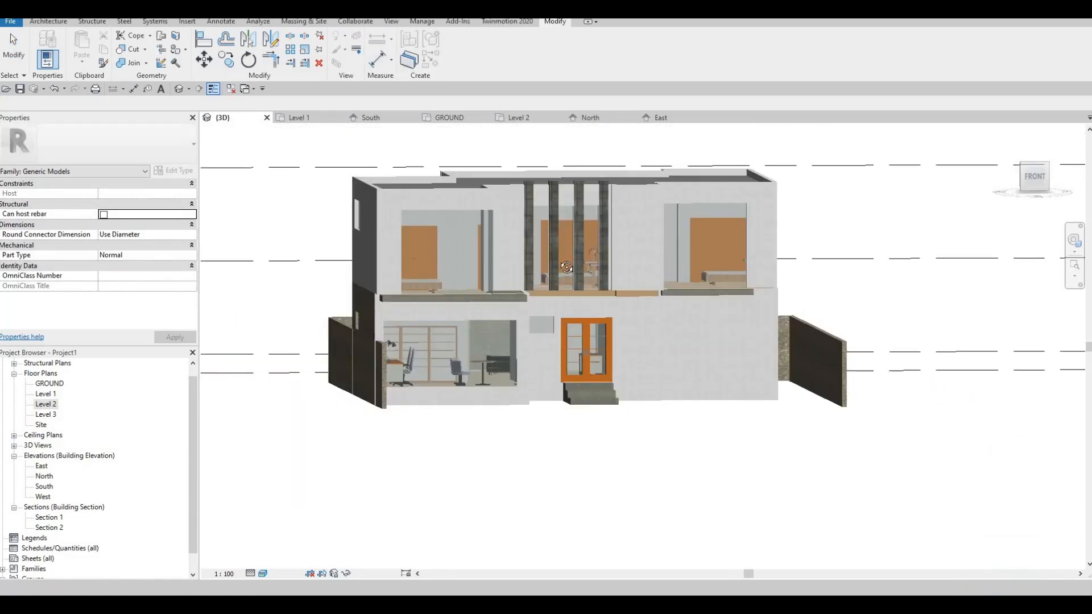
scroll(574, 231, down, 2)
shift+middle_drag(503, 298, 608, 129)
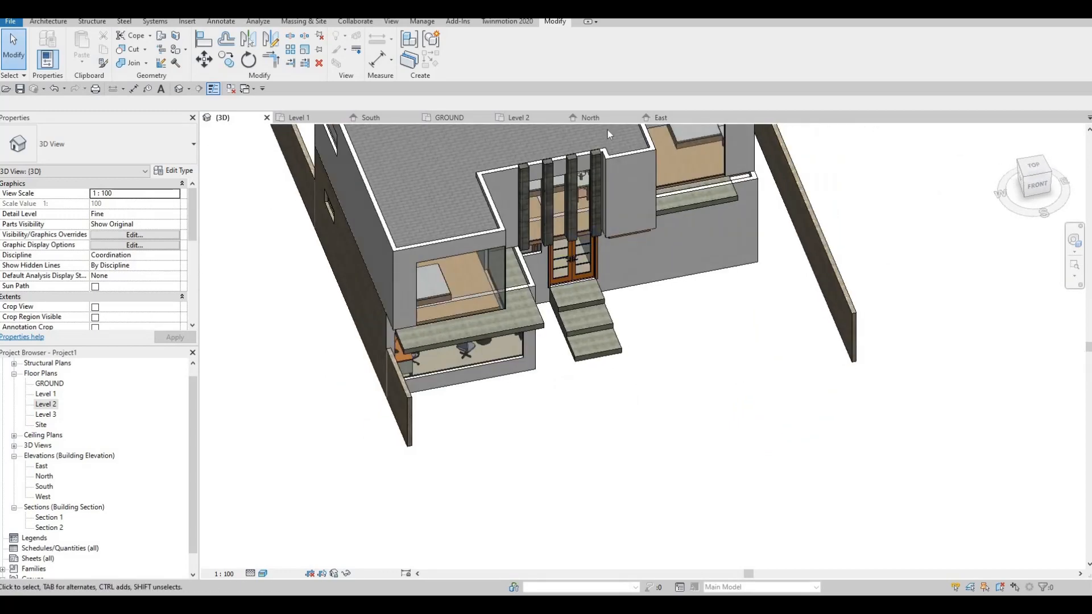
Paint the narrow side face of the projecting upper-floor wall next to the last column with the Oak Flooring material.
scroll(607, 129, up, 3)
scroll(598, 202, up, 3)
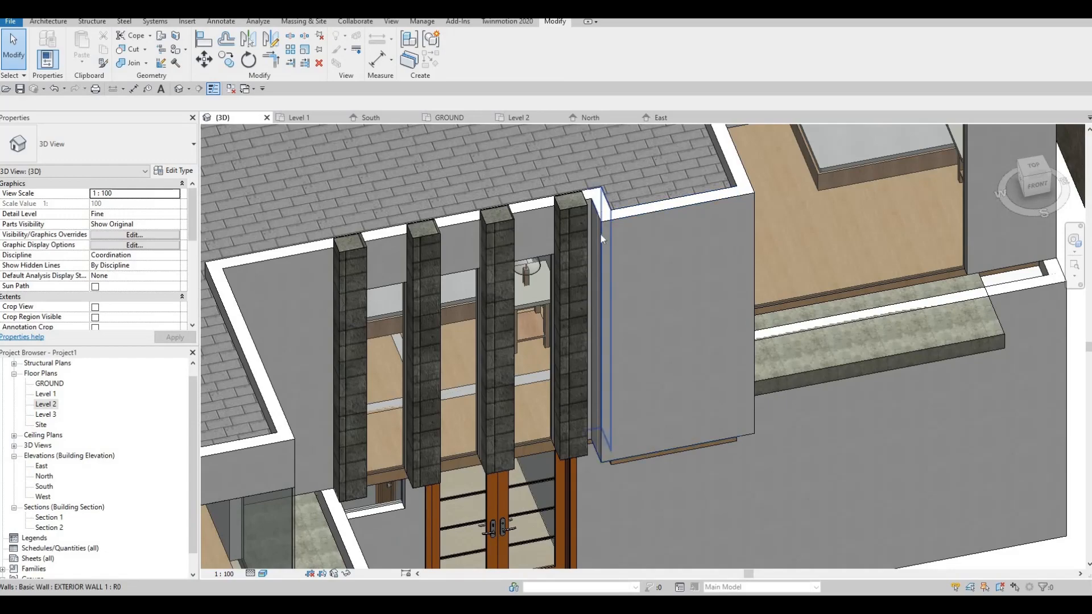
shift+middle_drag(671, 221, 605, 251)
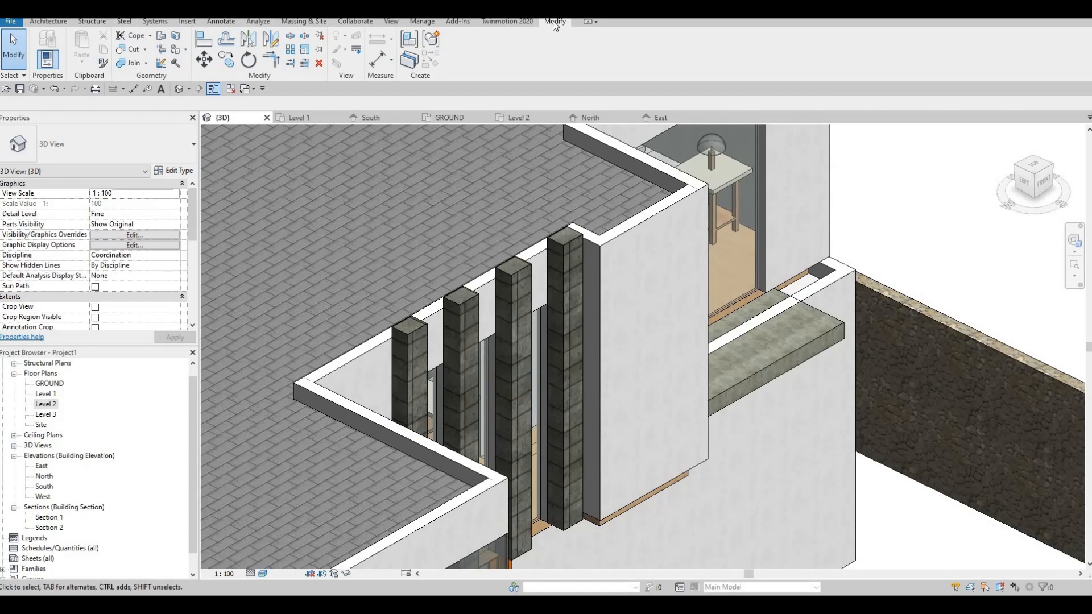
click(176, 51)
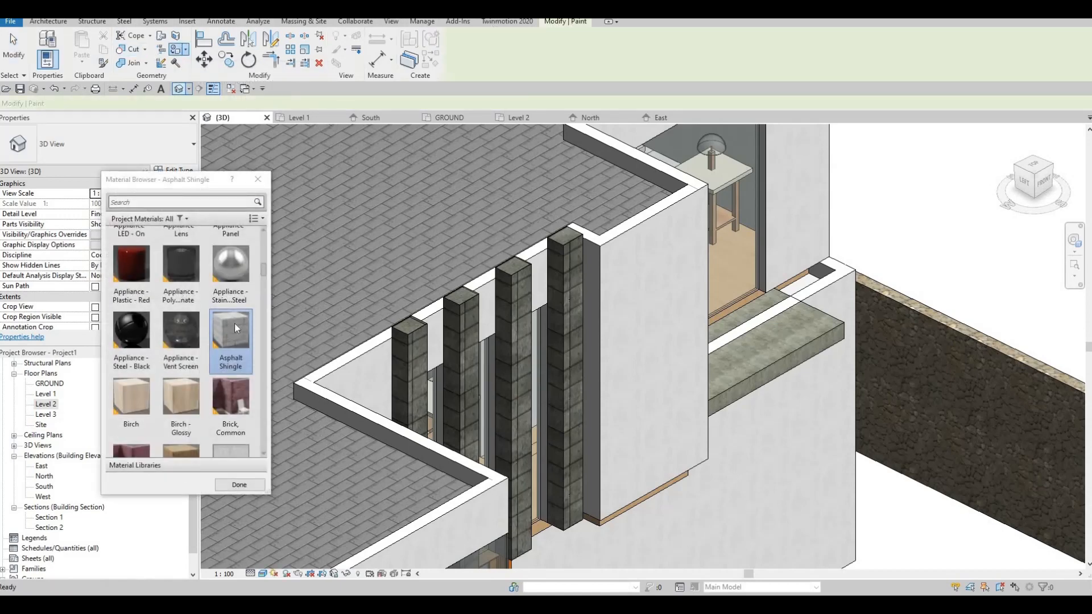
scroll(242, 387, down, 3)
scroll(241, 386, up, 2)
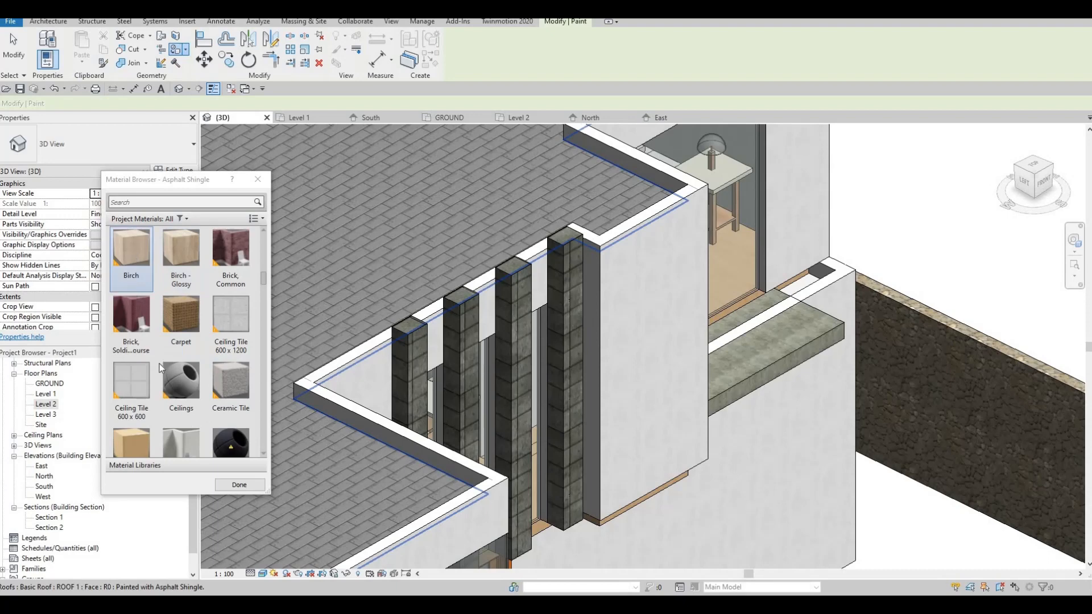
scroll(147, 302, down, 3)
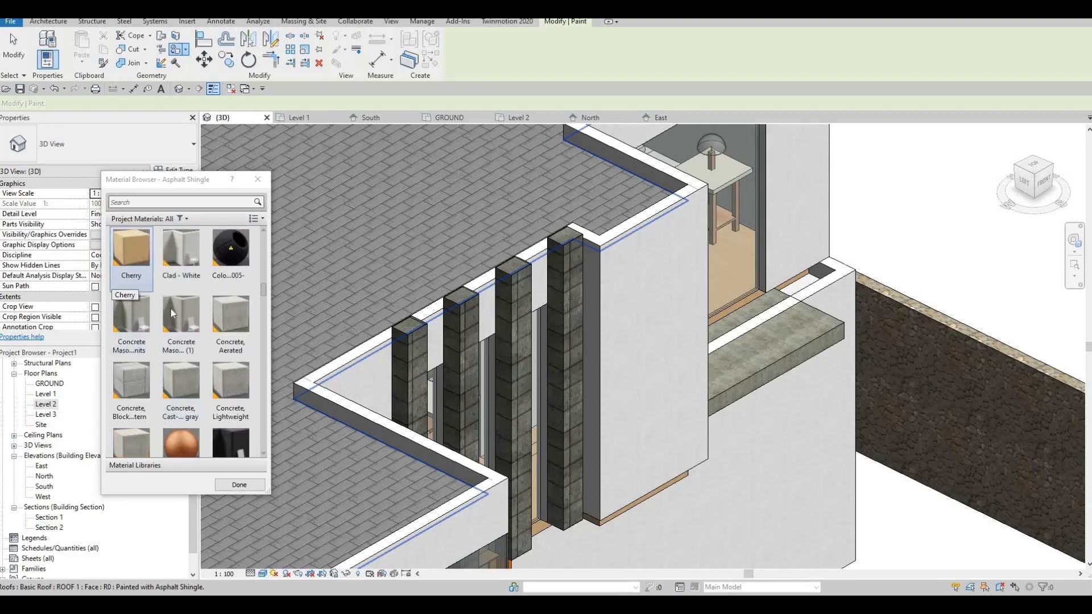
scroll(173, 319, down, 4)
scroll(235, 407, down, 3)
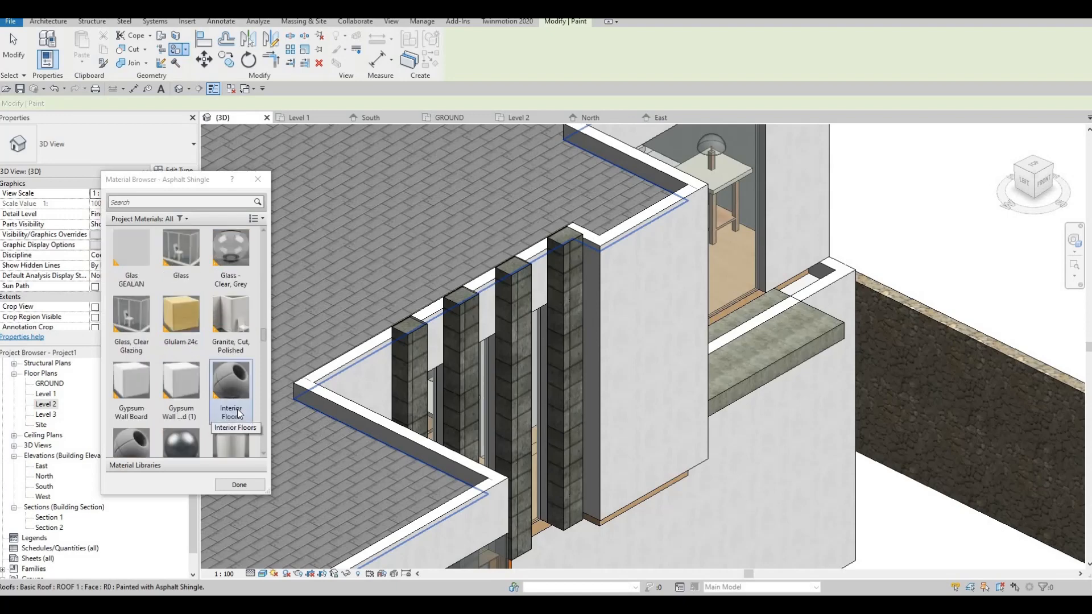
scroll(169, 332, down, 3)
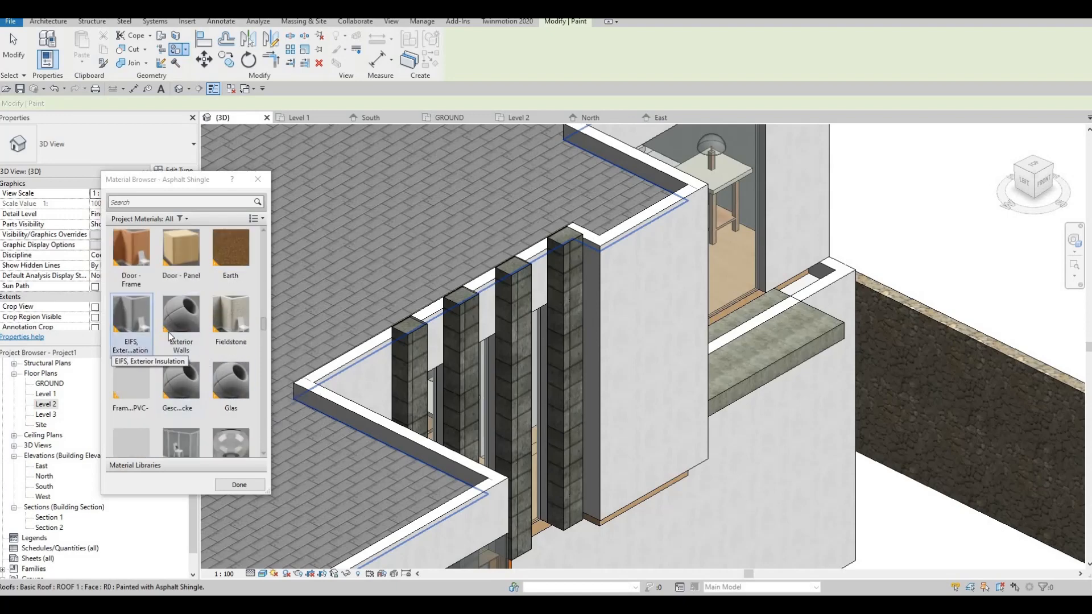
scroll(223, 378, down, 6)
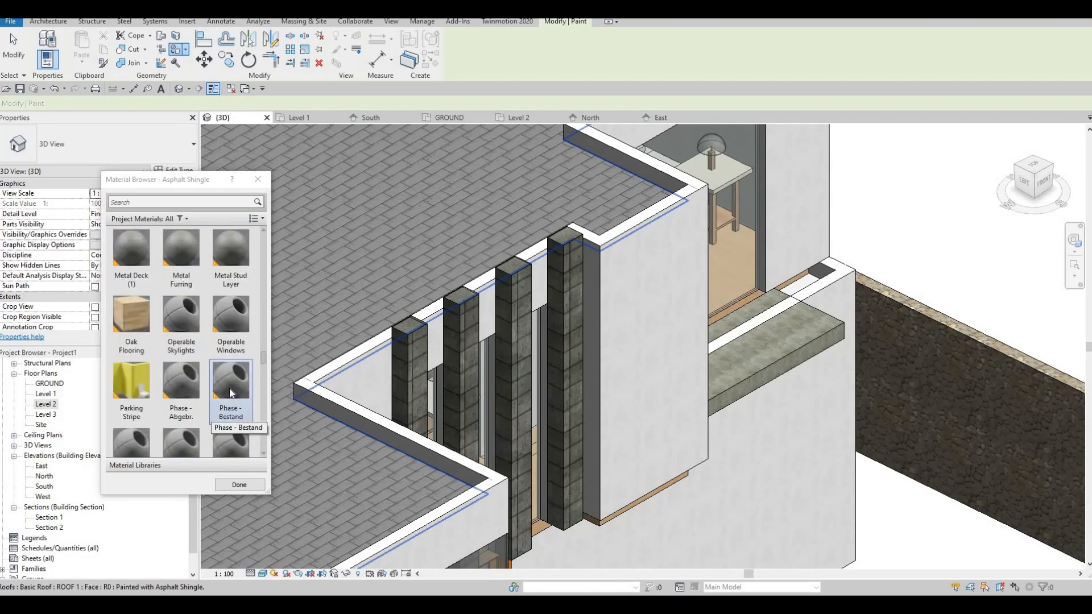
scroll(171, 370, up, 3)
click(132, 307)
click(597, 256)
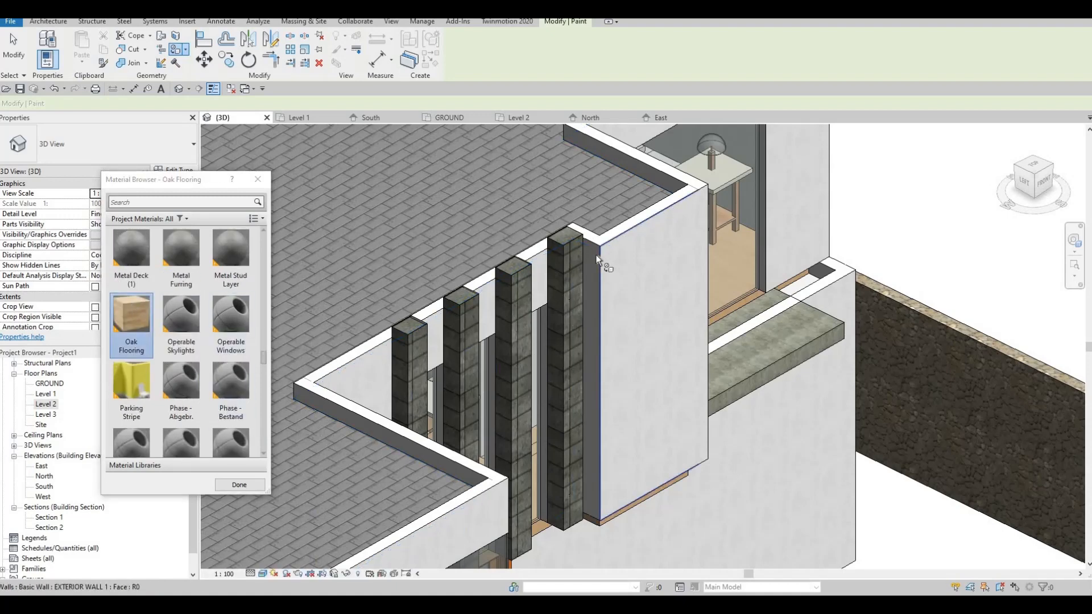
click(594, 329)
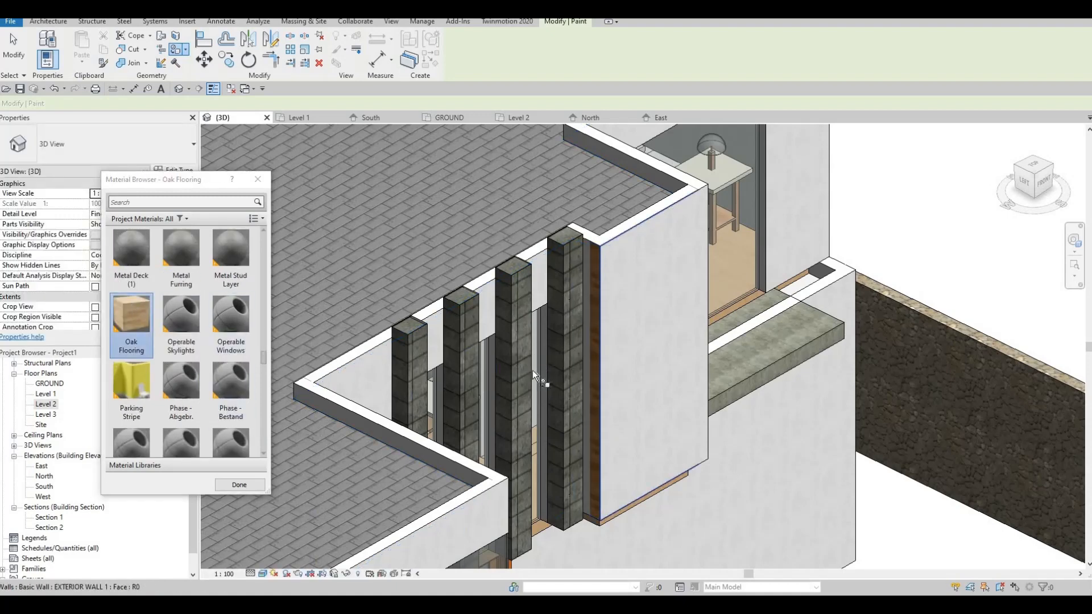
Paint the front and opposite side faces of the projecting wall with Oak Flooring and leave the Paint tool.
scroll(667, 319, up, 4)
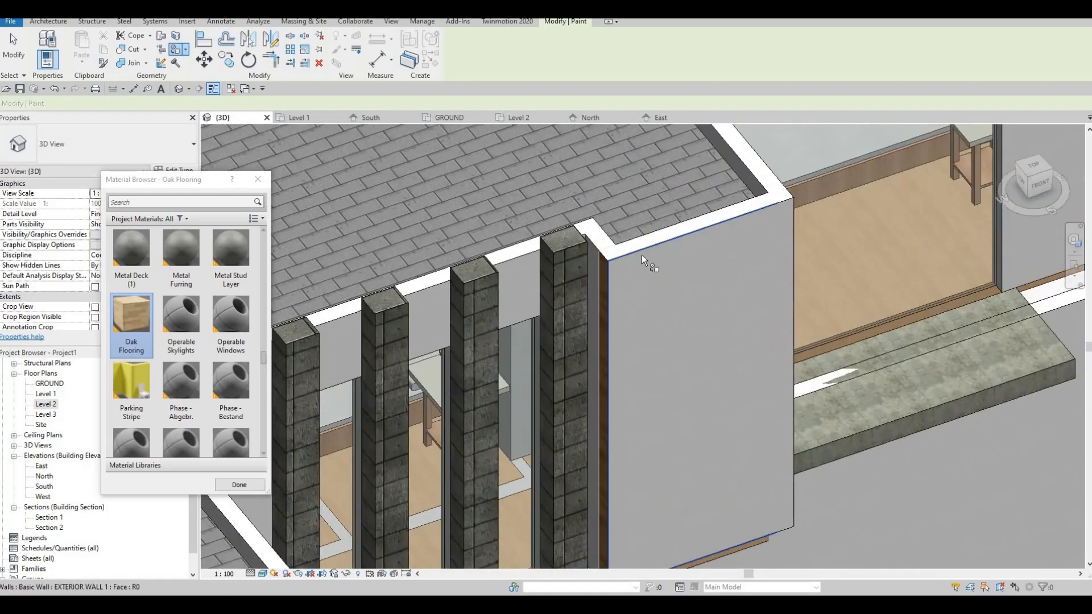
click(660, 361)
mouse_move(614, 408)
shift+middle_down()
mouse_move(636, 325)
mouse_move(677, 312)
mouse_move(675, 302)
shift+middle_up()
click(677, 310)
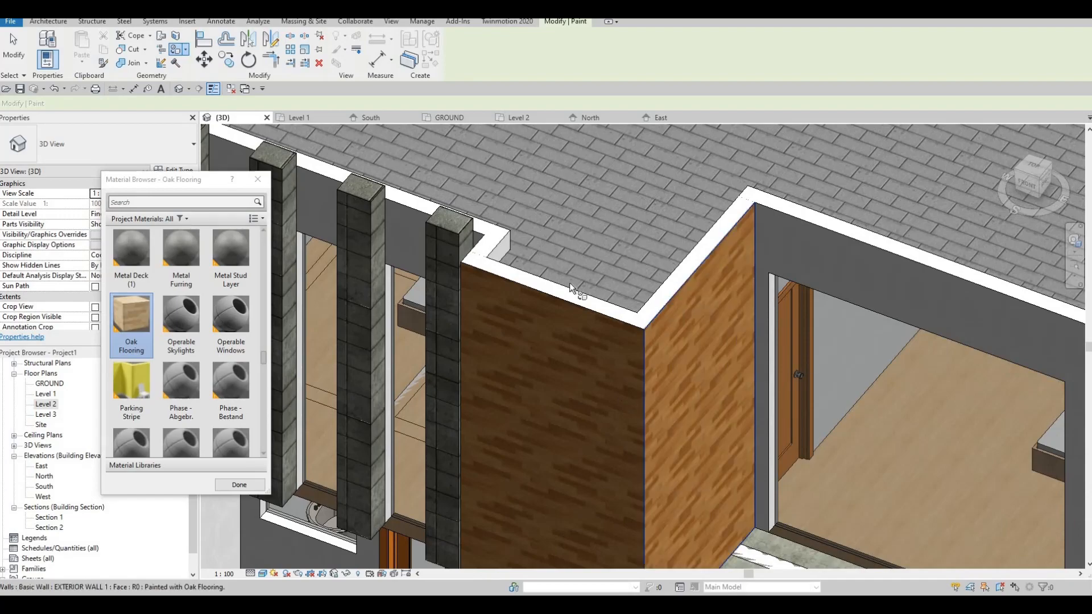
mouse_move(568, 282)
shift+middle_down()
mouse_move(489, 301)
mouse_move(489, 242)
mouse_move(398, 380)
mouse_move(554, 429)
mouse_move(618, 273)
shift+middle_up()
scroll(480, 250, up, 4)
key(Escape)
scroll(619, 267, up, 3)
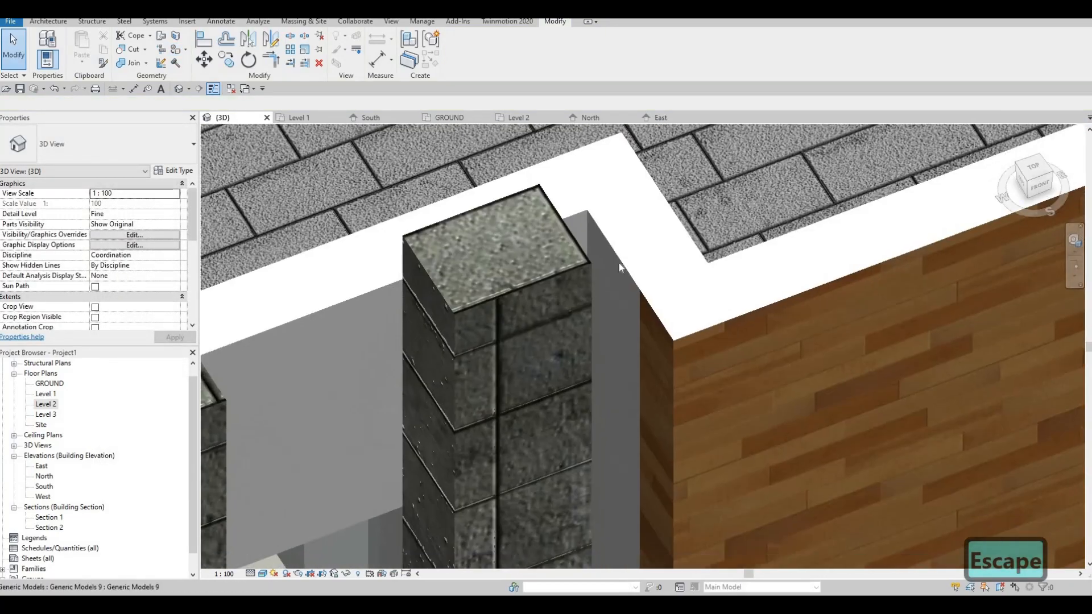
key(Tab)
key(Tab)
key(Tab)
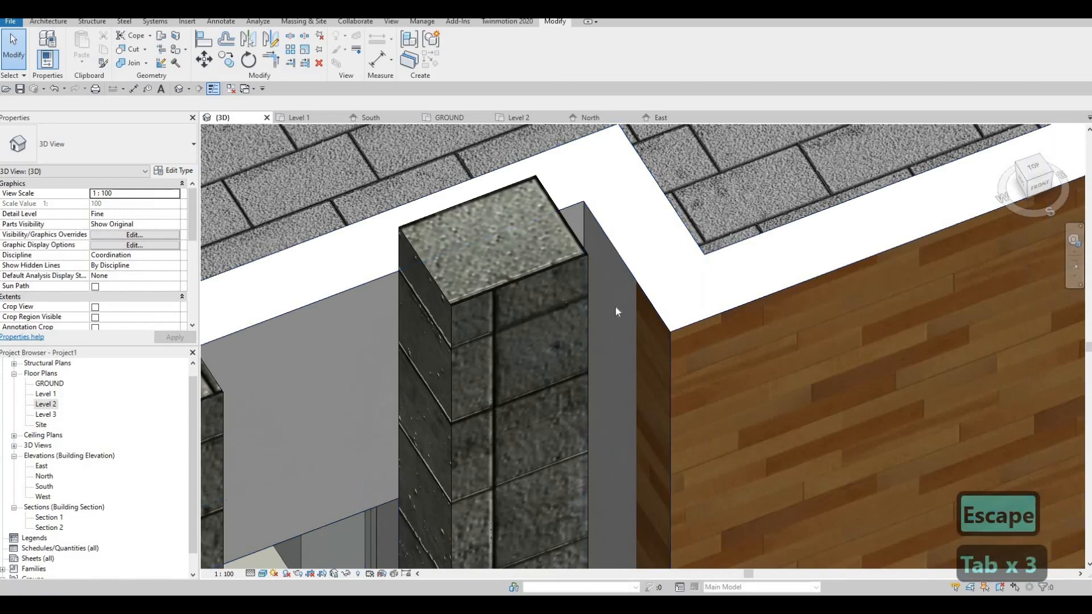
key(Escape)
Paint the remaining unpainted strip between the last column and the projecting wall with Oak Flooring.
scroll(555, 208, down, 2)
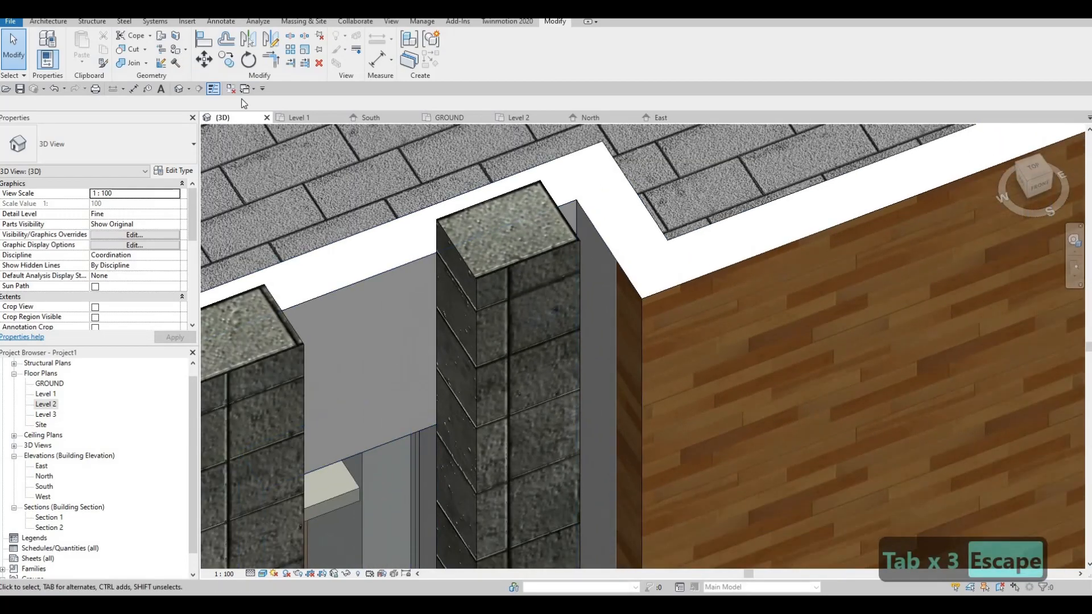
key(p)
key(t)
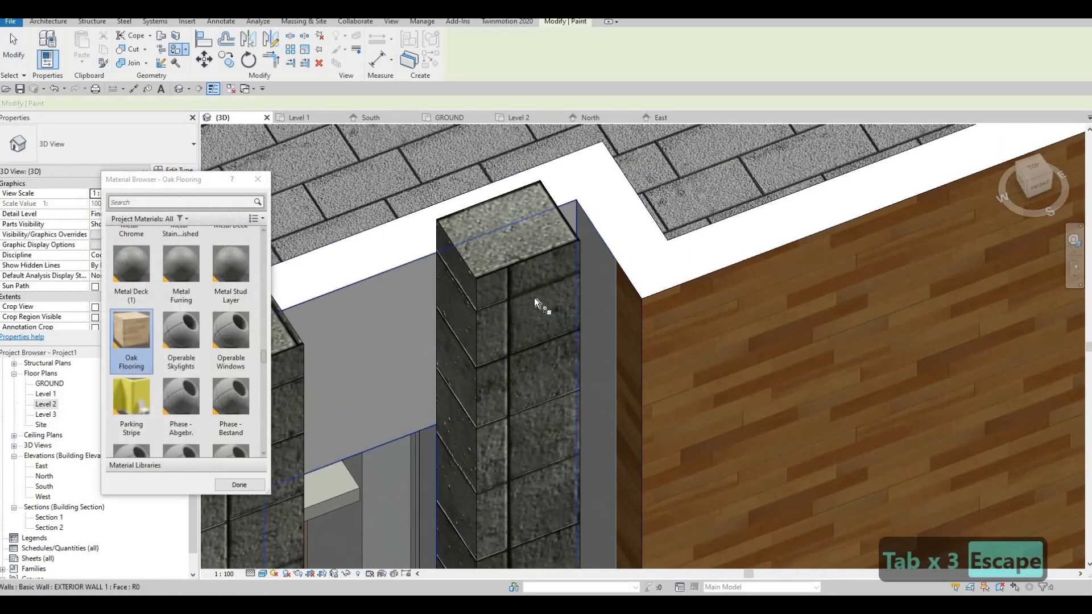
click(604, 248)
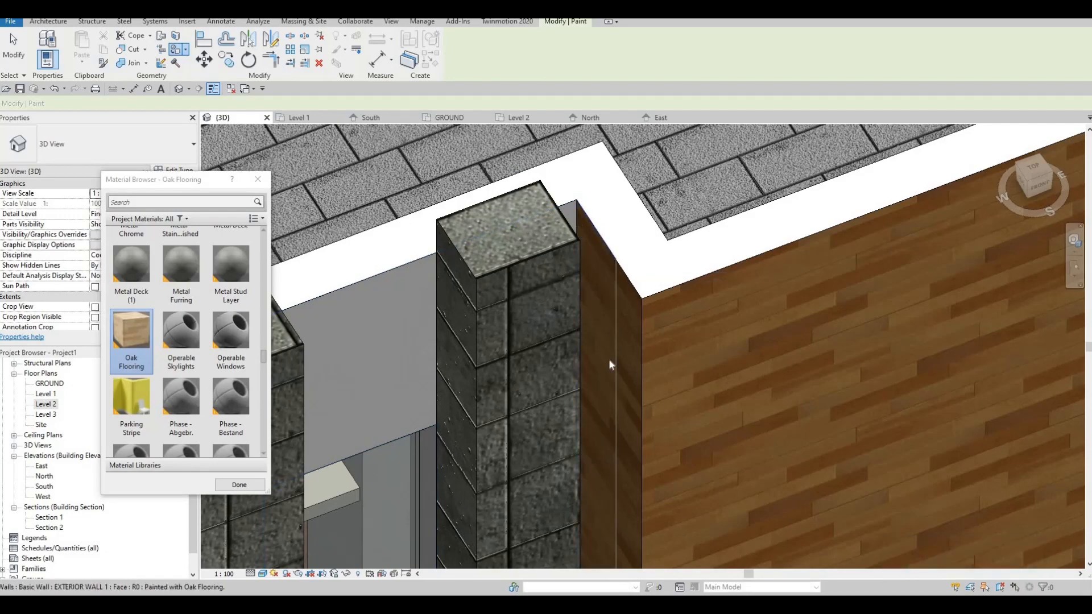
shift+middle_drag(608, 360, 561, 183)
key(Escape)
Stretch the base of the oak-painted front wall down over the floor edge, to a base offset of -194.
mouse_move(595, 251)
shift+middle_down()
mouse_move(531, 185)
mouse_move(531, 241)
mouse_move(509, 284)
shift+middle_up()
scroll(509, 284, down, 2)
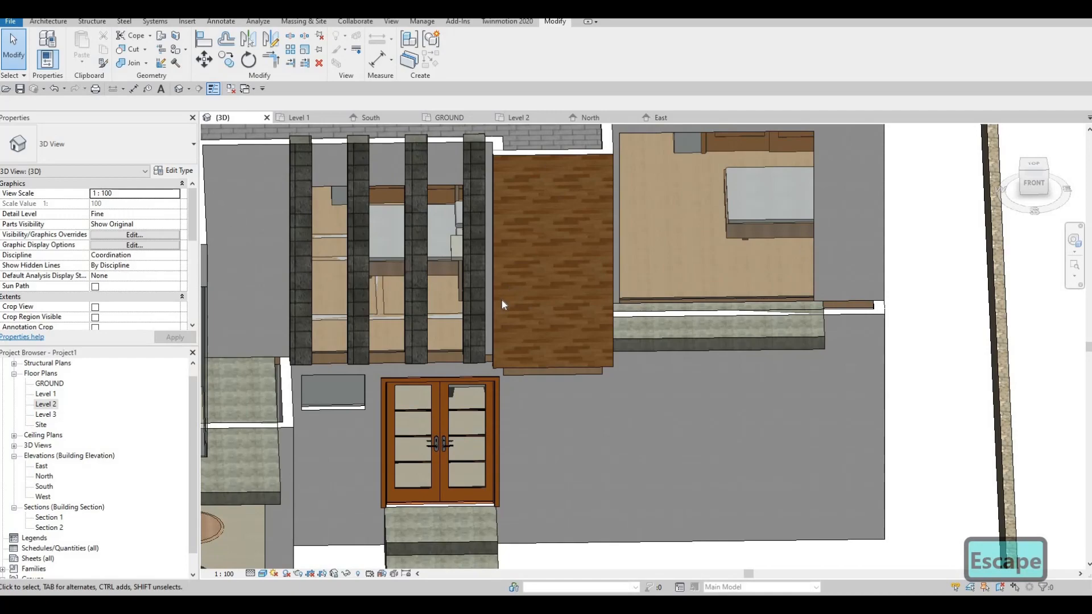
scroll(558, 305, down, 1)
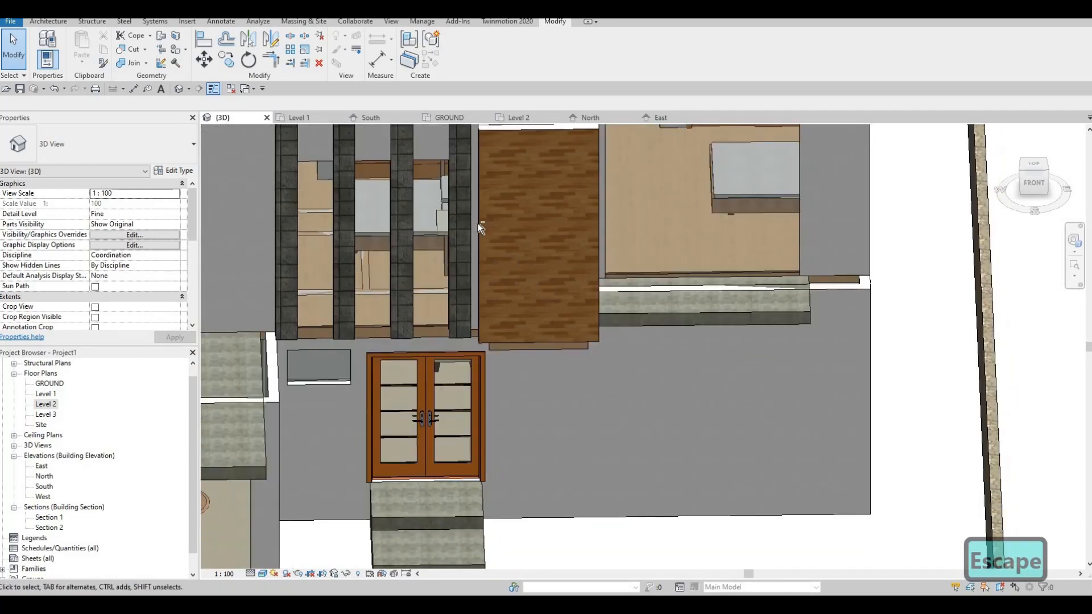
shift+middle_drag(477, 223, 547, 277)
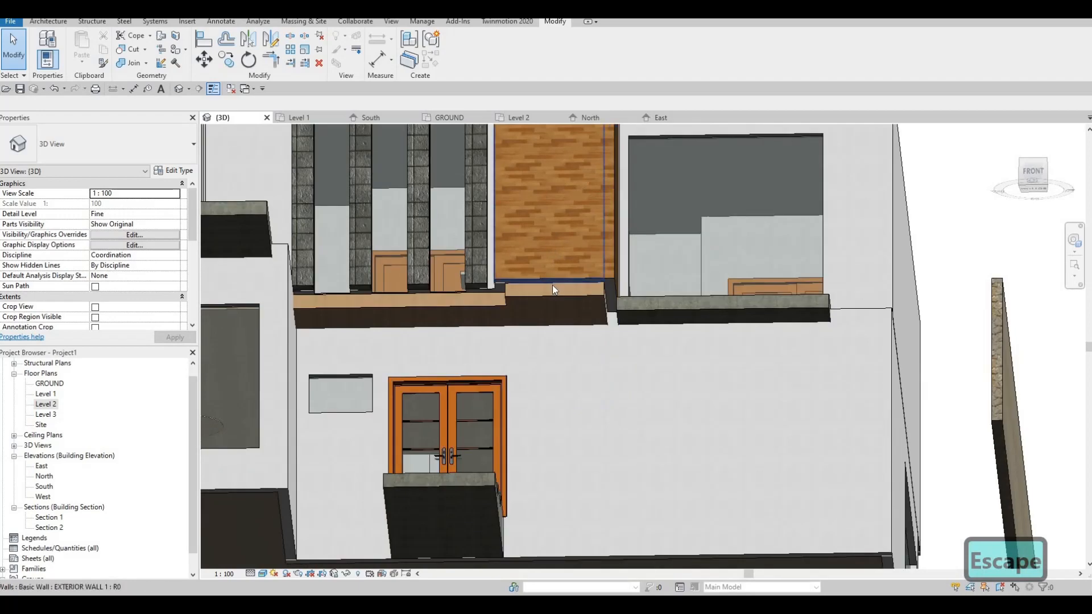
click(549, 285)
drag(549, 292, 545, 308)
scroll(545, 309, up, 2)
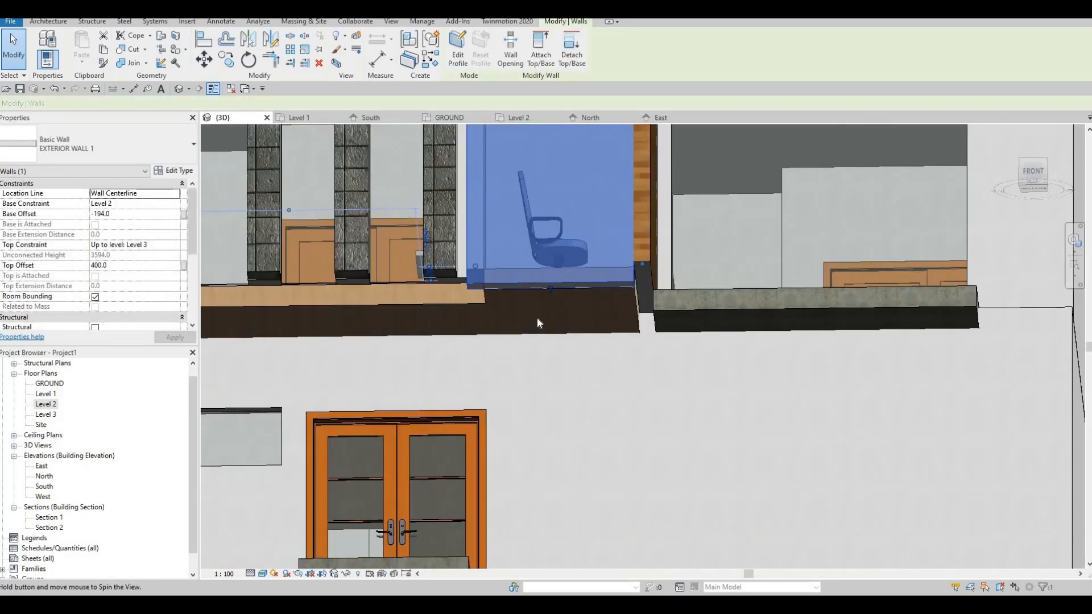
Align the base of the adjoining oak-painted side wall with the lowered base of the front wall.
key(Escape)
key(a)
key(l)
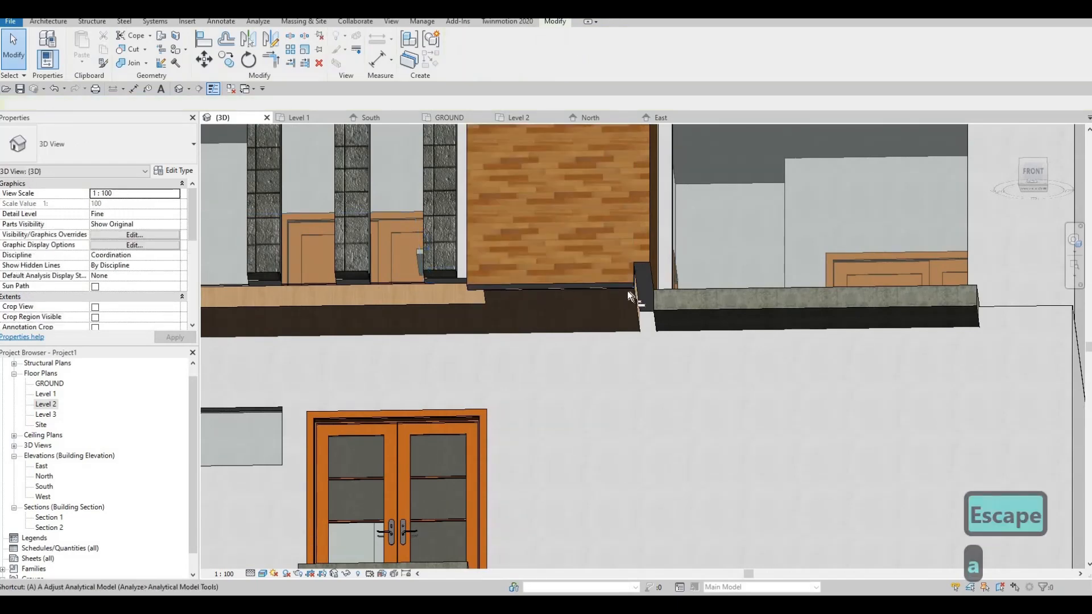
click(632, 291)
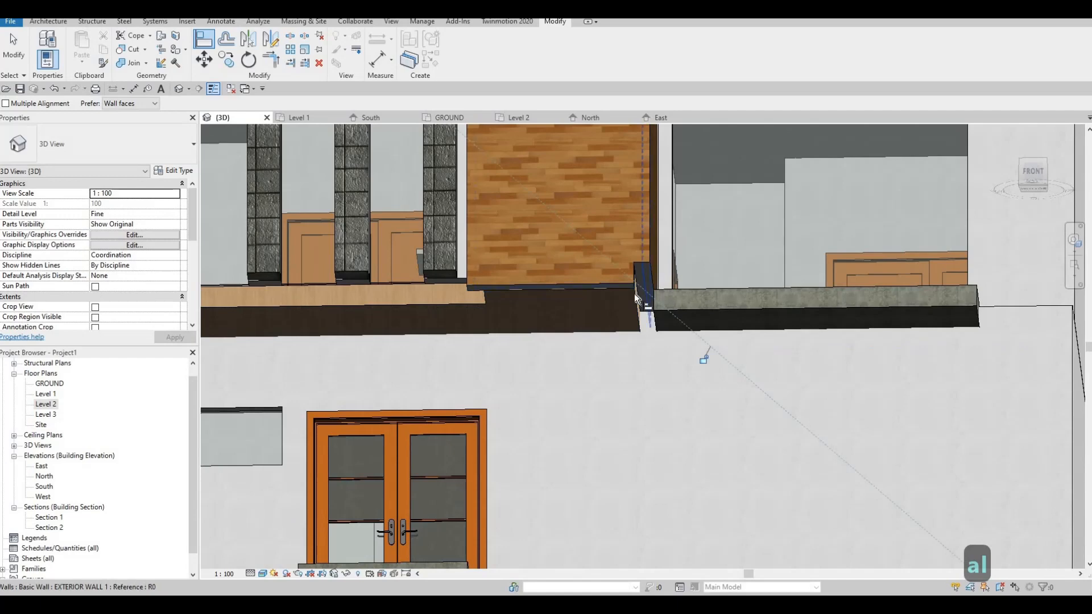
click(646, 263)
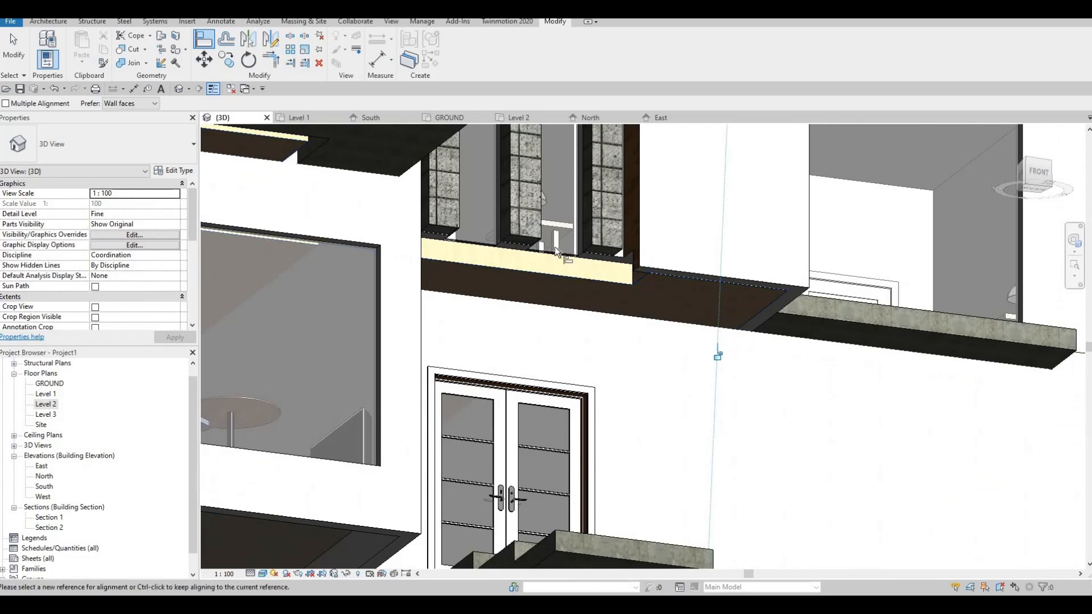
Align the base of the short return wall beside the last column with the underside of the floor slab.
shift+middle_drag(555, 247, 690, 189)
scroll(557, 258, up, 3)
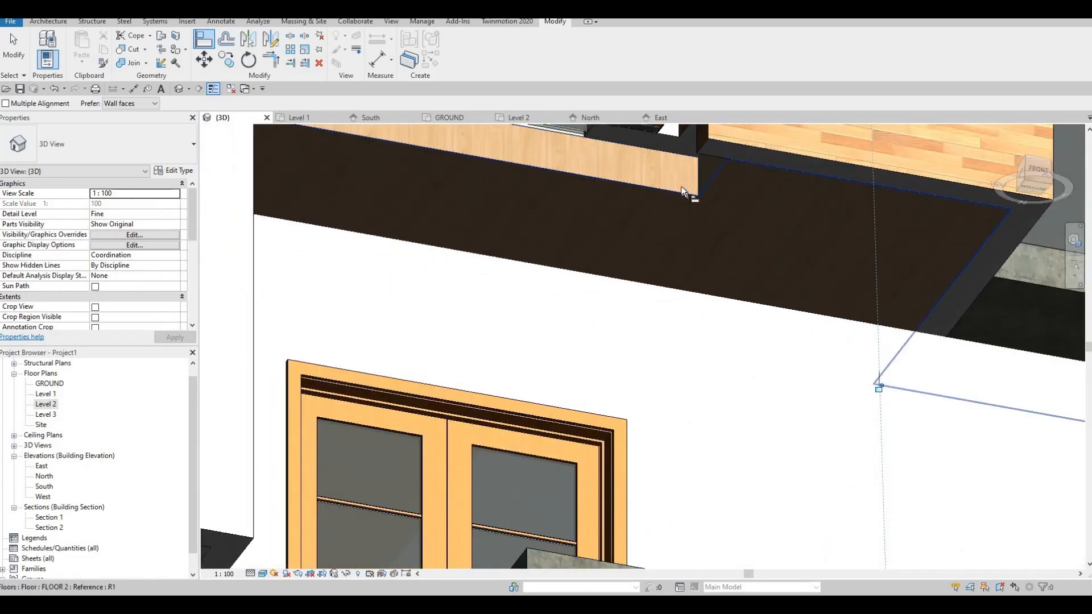
click(681, 133)
click(681, 193)
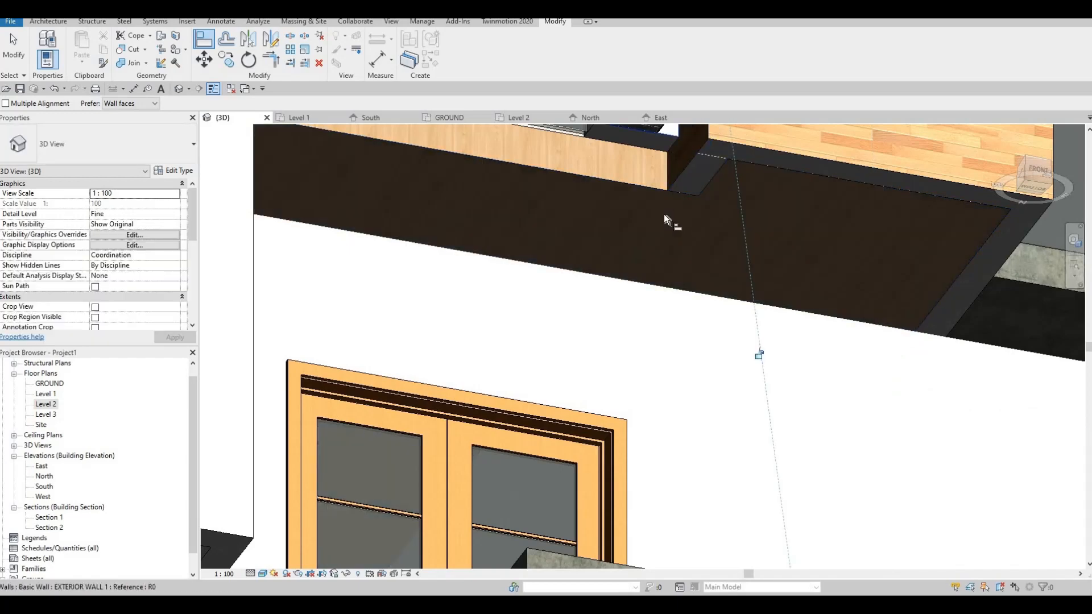
key(Escape)
Examine the oak-clad projection, columns and balcony slabs of the front facade from several angles.
scroll(664, 215, down, 3)
shift+middle_drag(663, 216, 610, 304)
scroll(539, 303, down, 2)
key(Escape)
scroll(538, 303, down, 2)
mouse_move(617, 307)
shift+middle_down()
mouse_move(556, 311)
mouse_move(587, 290)
mouse_move(580, 280)
mouse_move(500, 323)
mouse_move(513, 341)
mouse_move(609, 294)
mouse_move(602, 302)
shift+middle_up()
shift+middle_drag(658, 332, 647, 282)
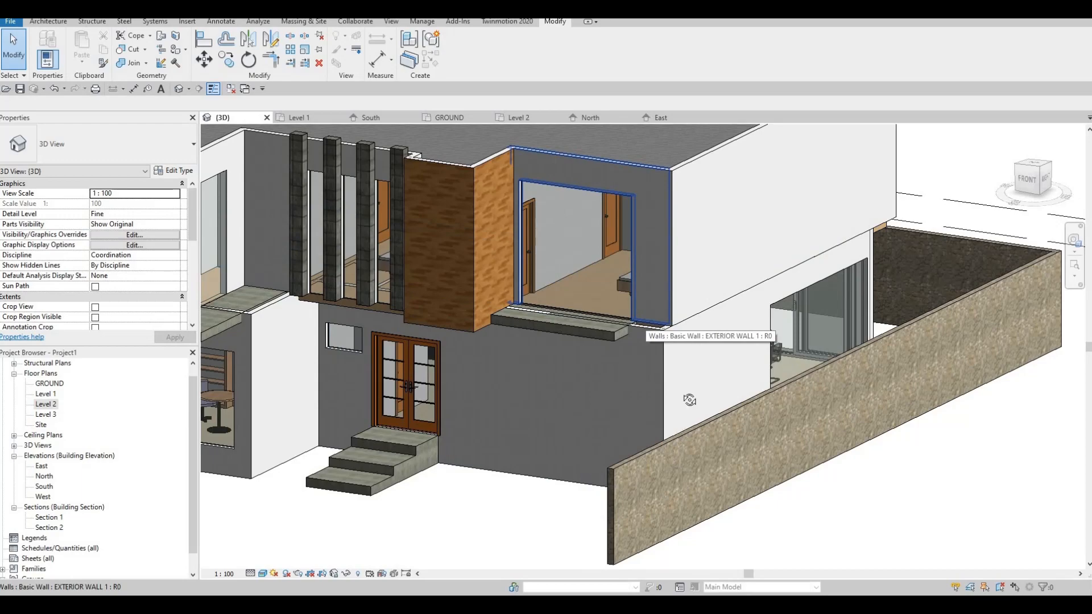
shift+middle_drag(689, 399, 695, 239)
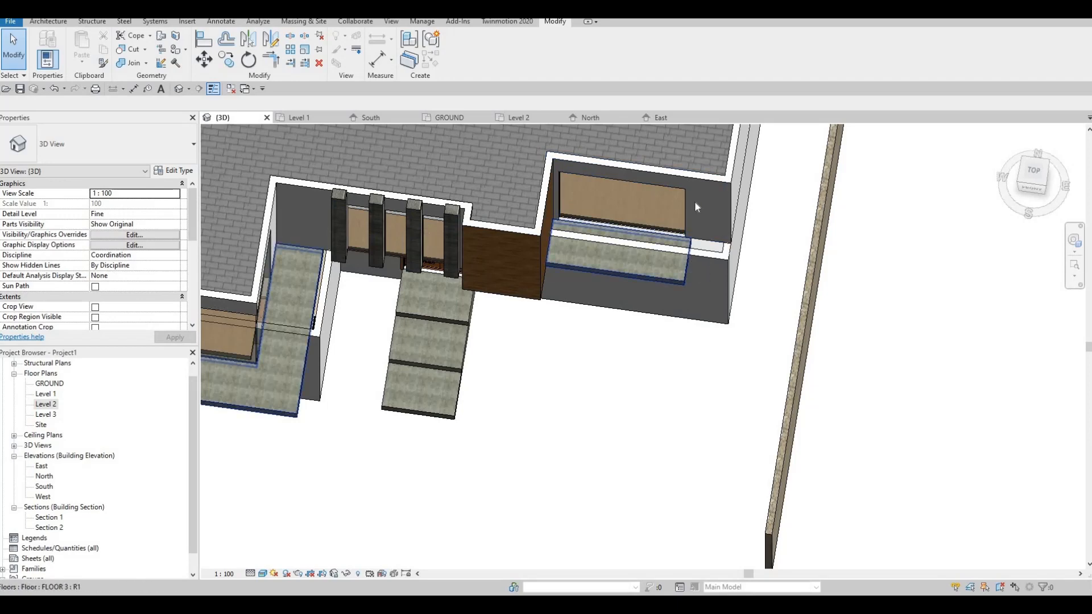
shift+middle_drag(695, 203, 687, 217)
shift+middle_drag(673, 333, 682, 307)
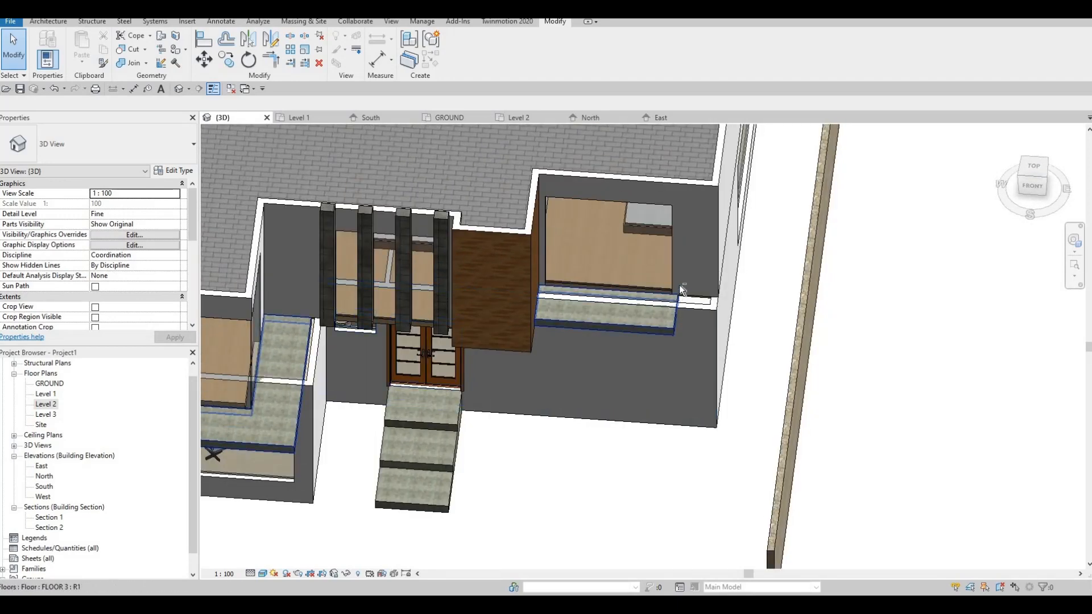
shift+middle_drag(678, 223, 734, 336)
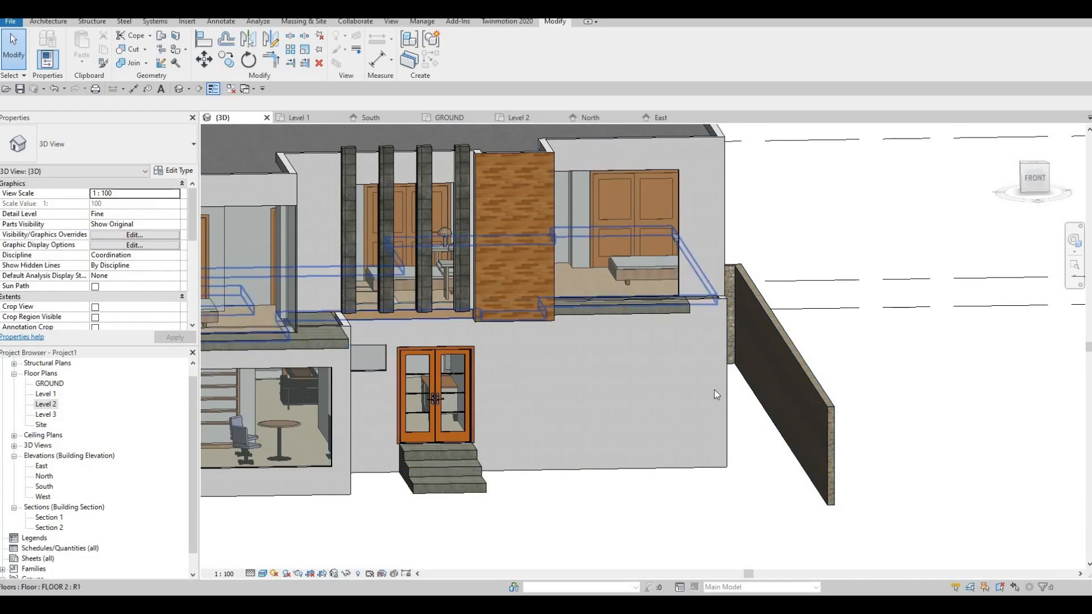
Examine the upper floor edge beneath the decorative columns and oak-clad projection from above and below.
shift+middle_drag(714, 390, 694, 296)
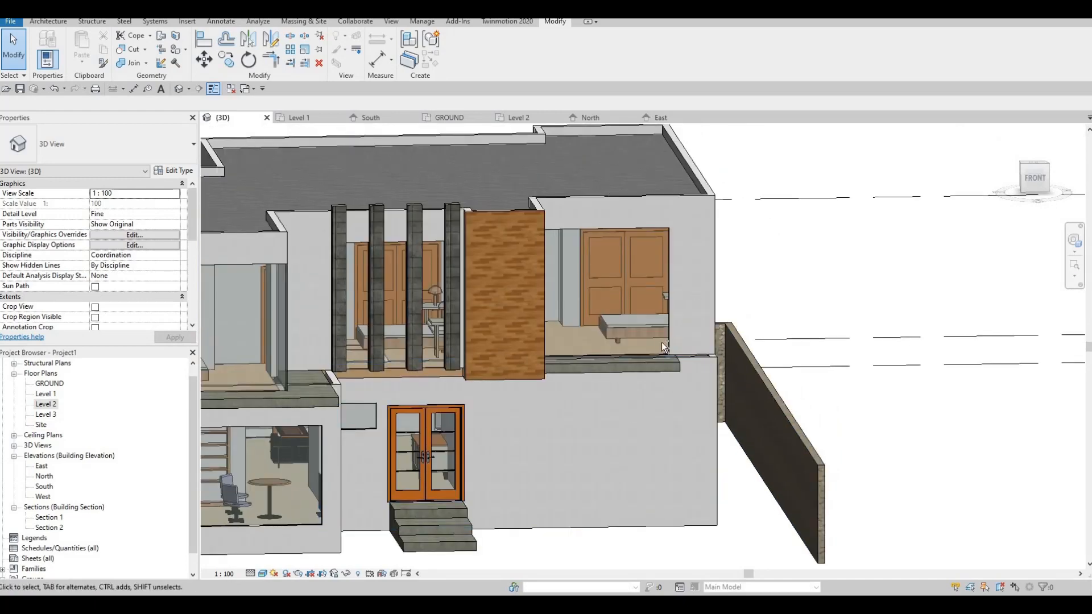
shift+middle_drag(660, 342, 647, 287)
mouse_move(613, 338)
middle_down()
mouse_move(610, 275)
mouse_move(656, 338)
mouse_move(621, 345)
middle_up()
scroll(609, 275, down, 1)
shift+middle_drag(529, 392, 694, 424)
key(F1)
scroll(678, 339, up, 3)
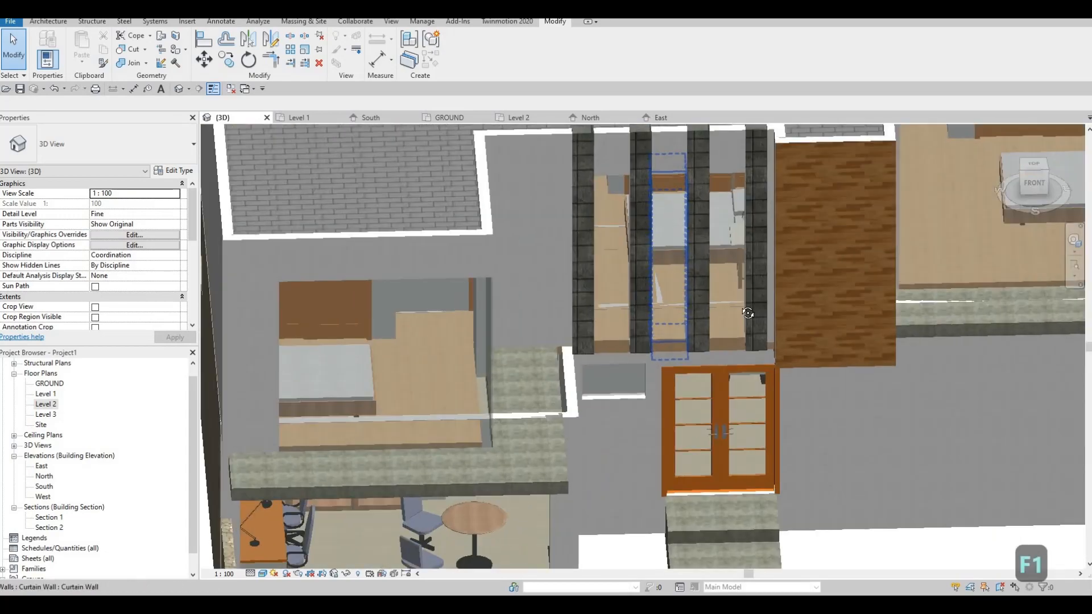
shift+middle_drag(679, 335, 540, 143)
shift+middle_drag(555, 188, 583, 392)
Paint the upper floor slab's front edge below the columns and its exposed underside with Gypsum Wall Board.
click(549, 234)
key(Escape)
click(583, 390)
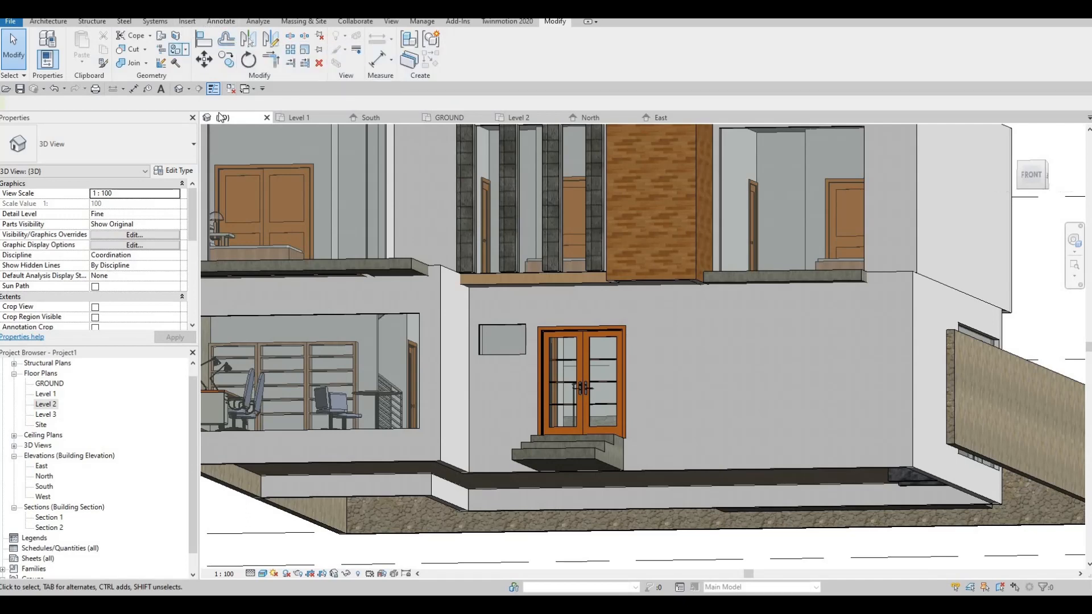
key(p)
key(t)
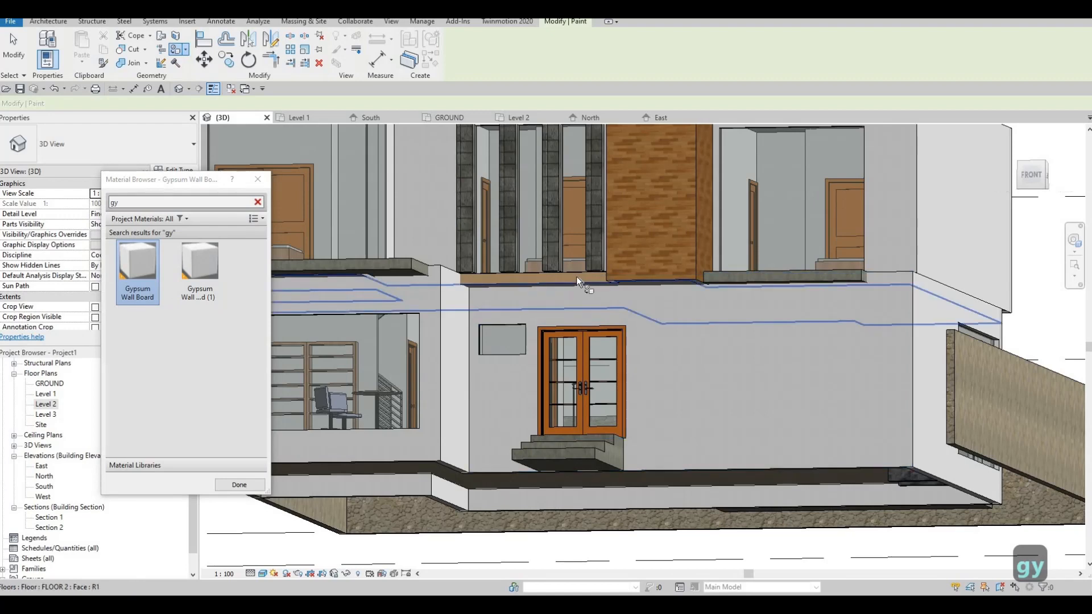
scroll(572, 277, up, 4)
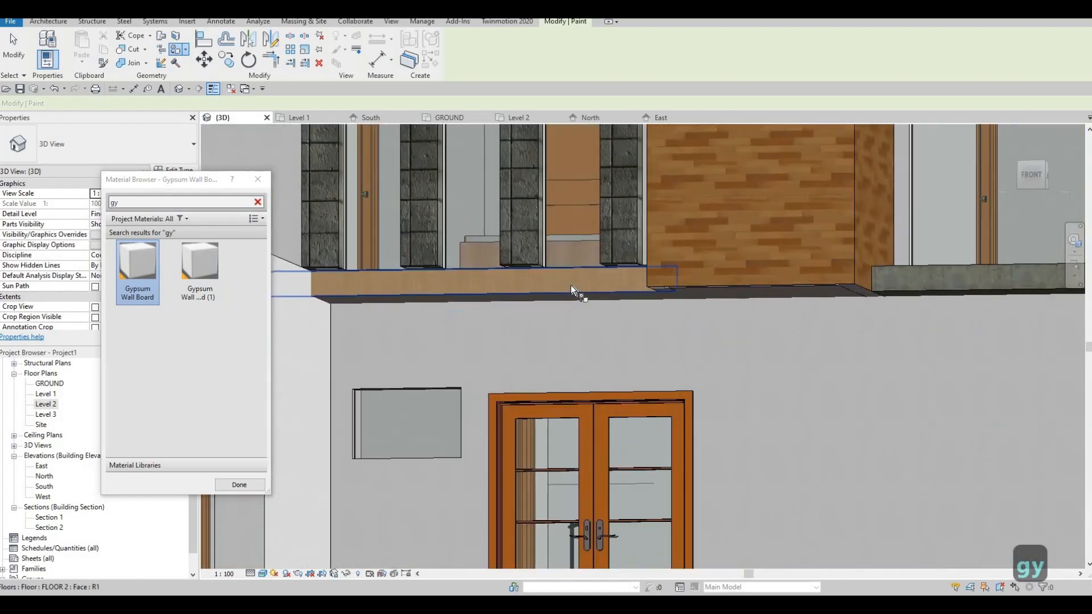
shift+middle_drag(568, 183, 565, 308)
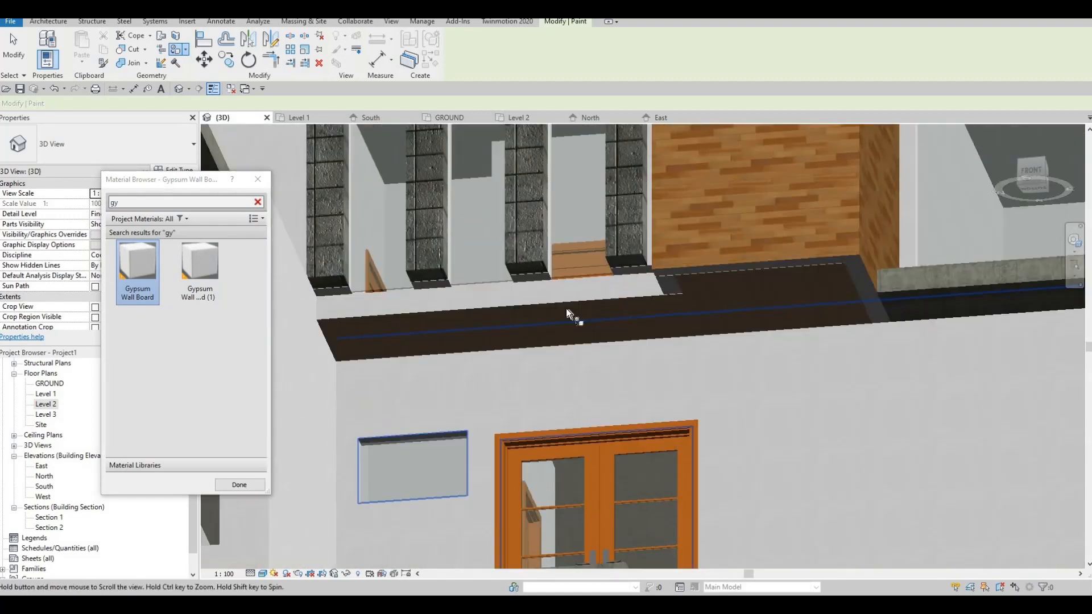
click(559, 341)
mouse_move(361, 309)
shift+middle_down()
mouse_move(397, 298)
mouse_move(562, 375)
mouse_move(653, 312)
mouse_move(585, 409)
mouse_move(639, 407)
mouse_move(616, 355)
mouse_move(629, 288)
mouse_move(629, 417)
mouse_move(592, 305)
mouse_move(595, 447)
shift+middle_up()
key(Escape)
key(Escape)
Inspect the painted slab underside and the column bases above the entrance from below and from the front.
shift+middle_drag(542, 210, 543, 261)
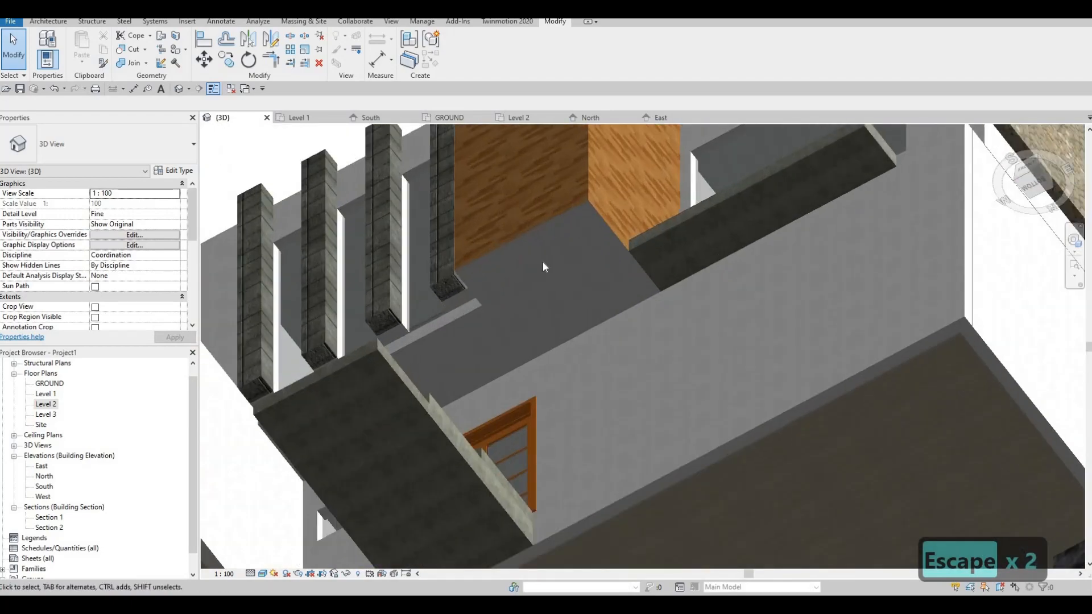
scroll(536, 295, up, 5)
scroll(535, 302, down, 6)
shift+middle_drag(535, 301, 644, 305)
middle_drag(648, 557, 675, 383)
middle_drag(656, 519, 601, 381)
shift+middle_drag(601, 381, 576, 387)
shift+middle_drag(516, 439, 471, 265)
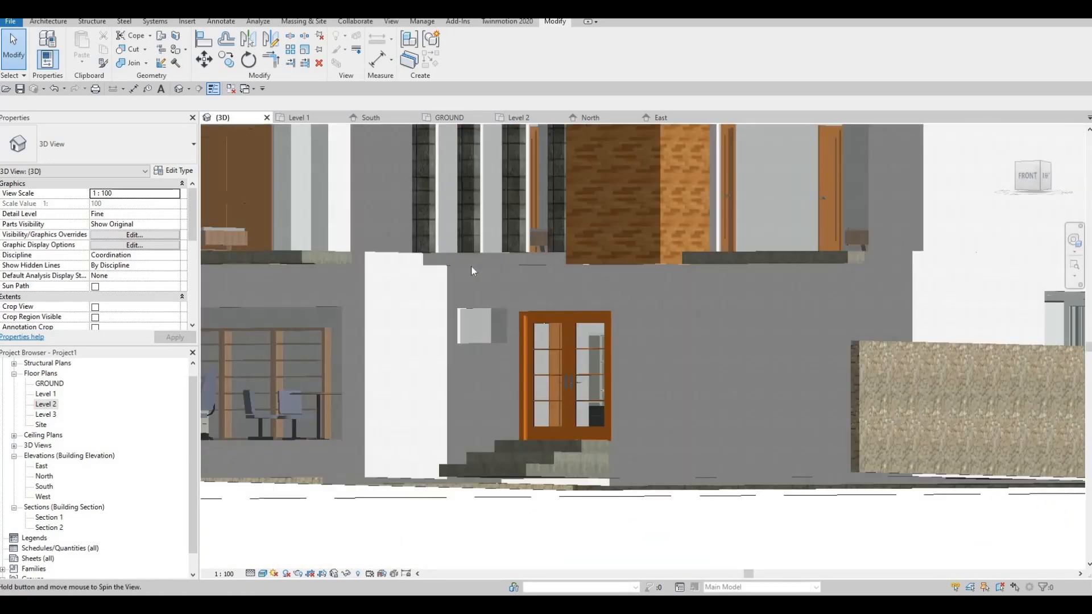
middle_drag(504, 410, 541, 257)
key(Escape)
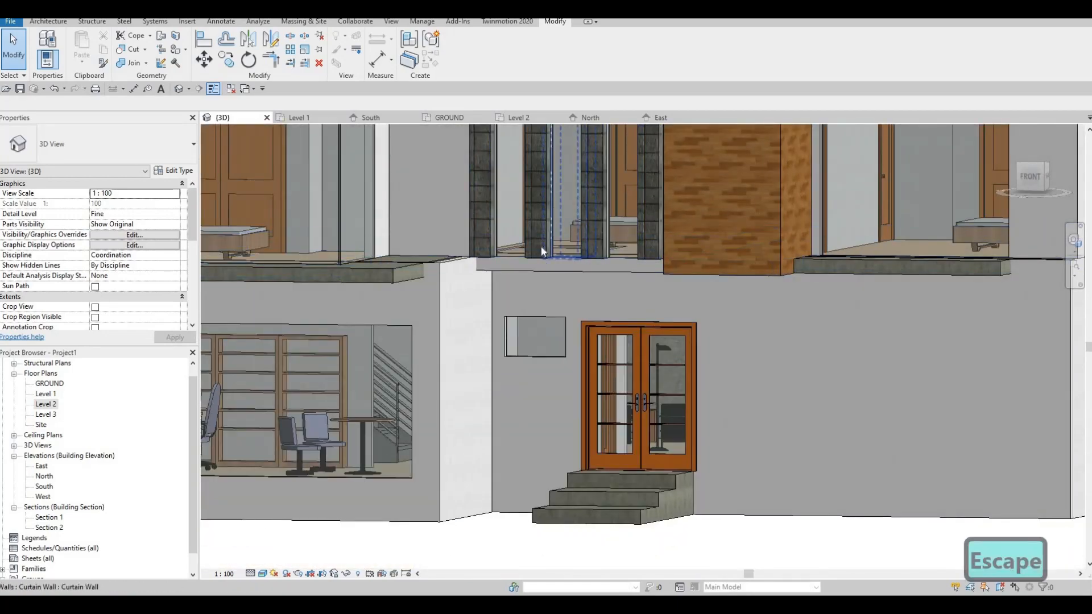
Extend the bases of the four decorative columns down to the underside of the upper floor slab.
click(572, 263)
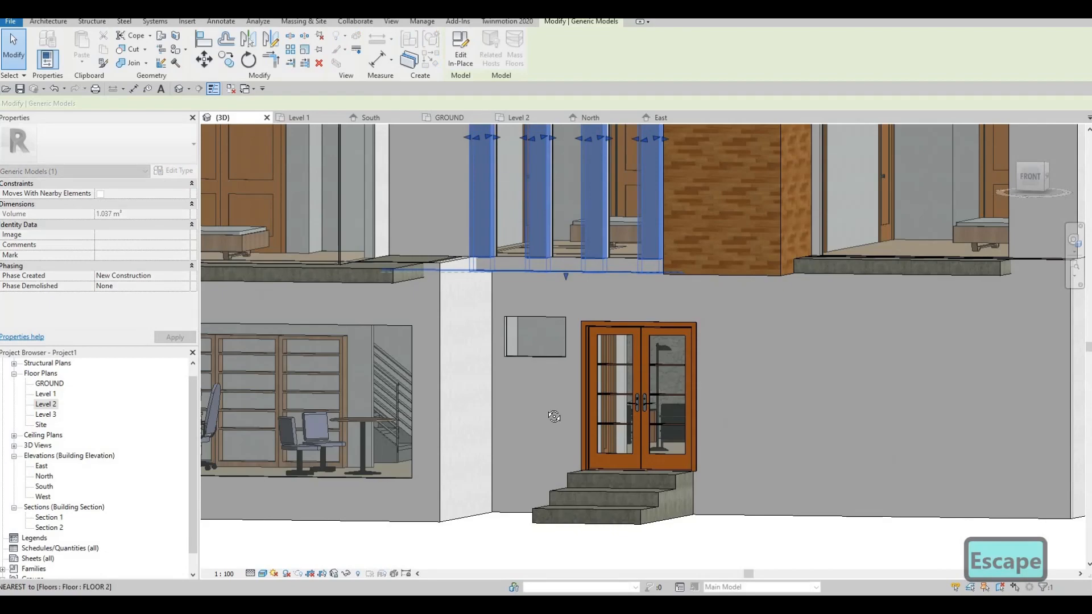
key(Escape)
shift+middle_drag(625, 244, 475, 240)
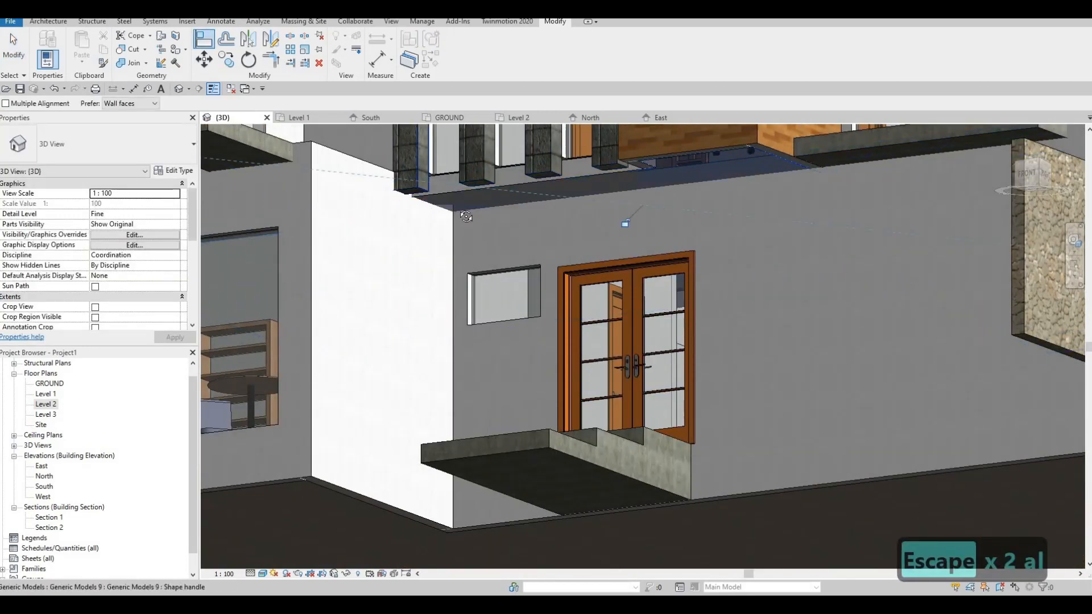
key(Escape)
shift+middle_drag(465, 216, 569, 286)
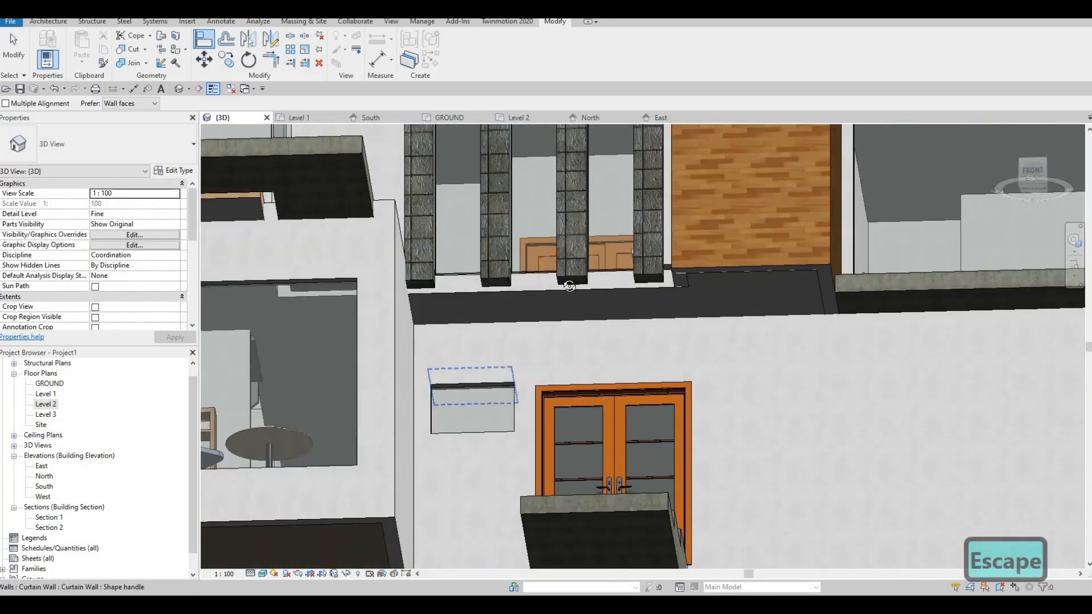
Review the lengthened columns up close, and the whole house exterior from the front and the corner.
scroll(569, 285, up, 1)
shift+middle_drag(595, 238, 760, 325)
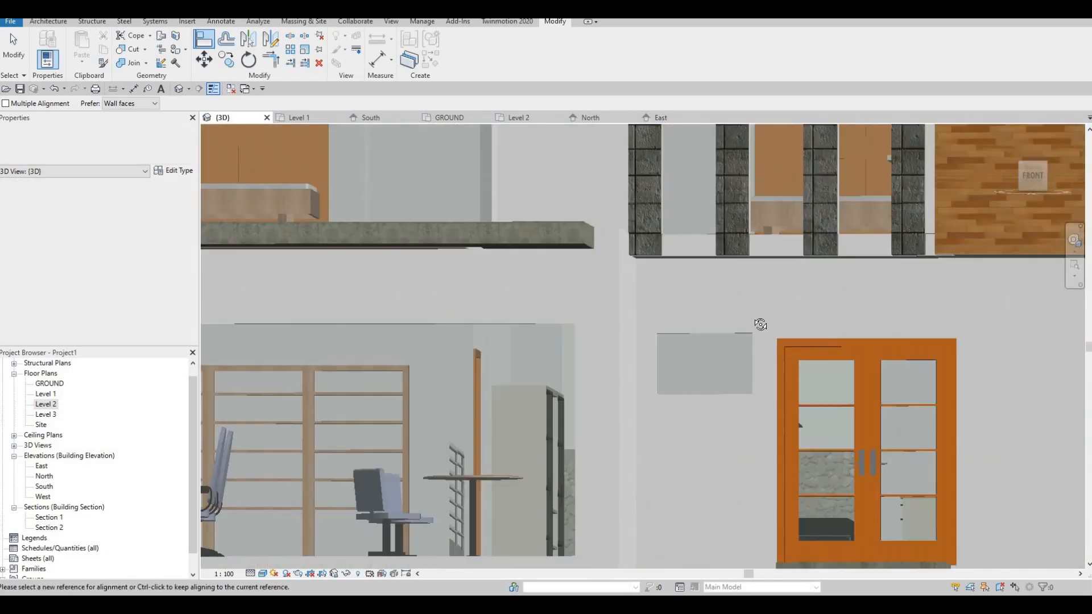
scroll(708, 248, down, 1)
shift+middle_drag(707, 247, 653, 342)
scroll(670, 283, down, 1)
scroll(667, 318, up, 1)
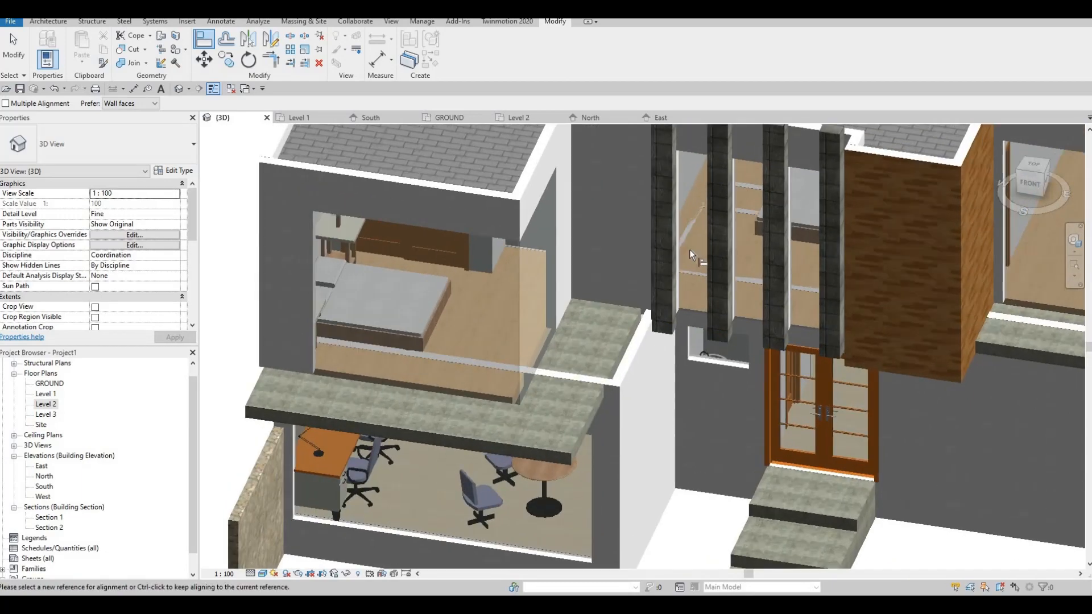
shift+middle_drag(620, 401, 577, 363)
scroll(633, 373, up, 1)
scroll(565, 364, down, 3)
scroll(578, 363, down, 1)
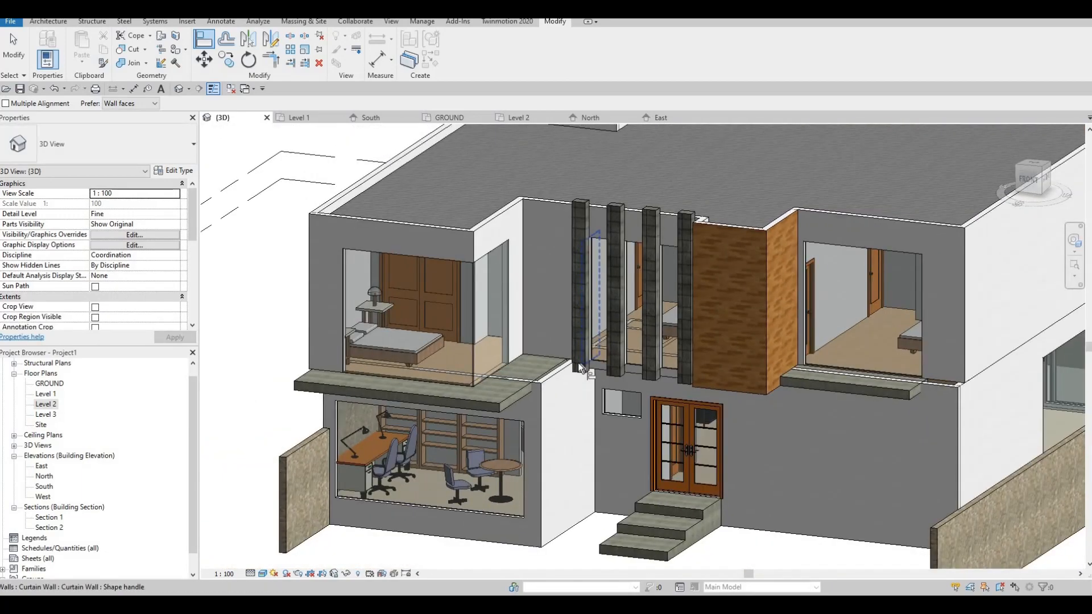
scroll(481, 455, down, 3)
shift+middle_drag(449, 436, 585, 466)
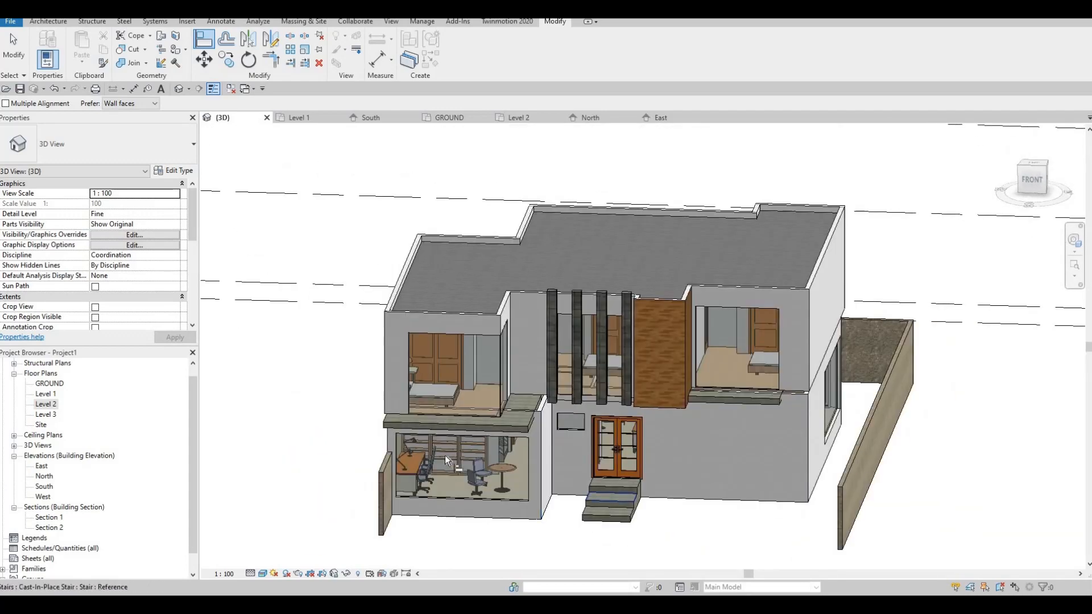
shift+middle_drag(446, 456, 516, 433)
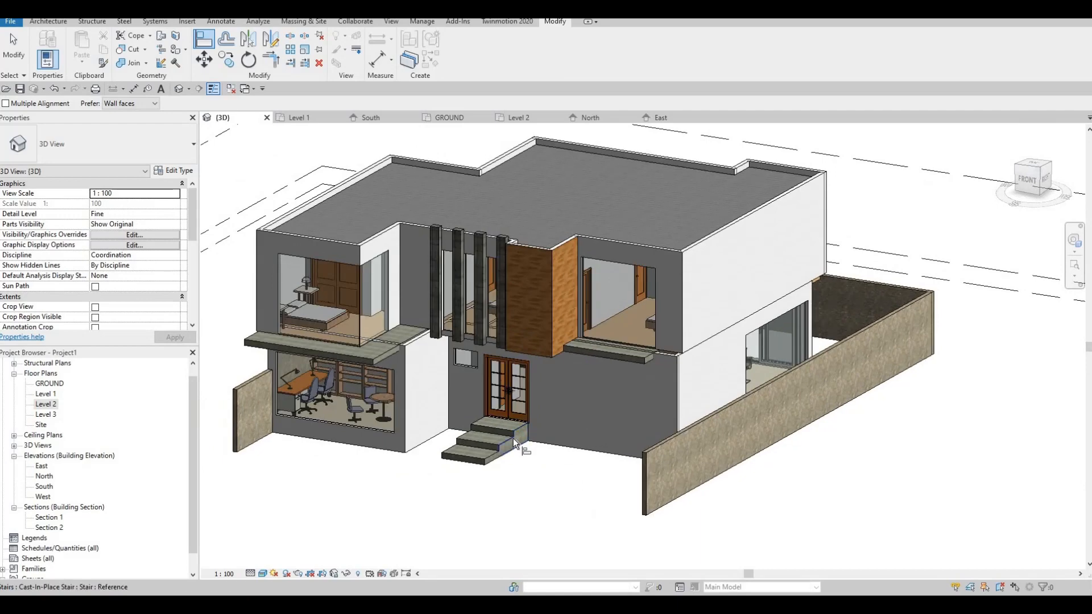